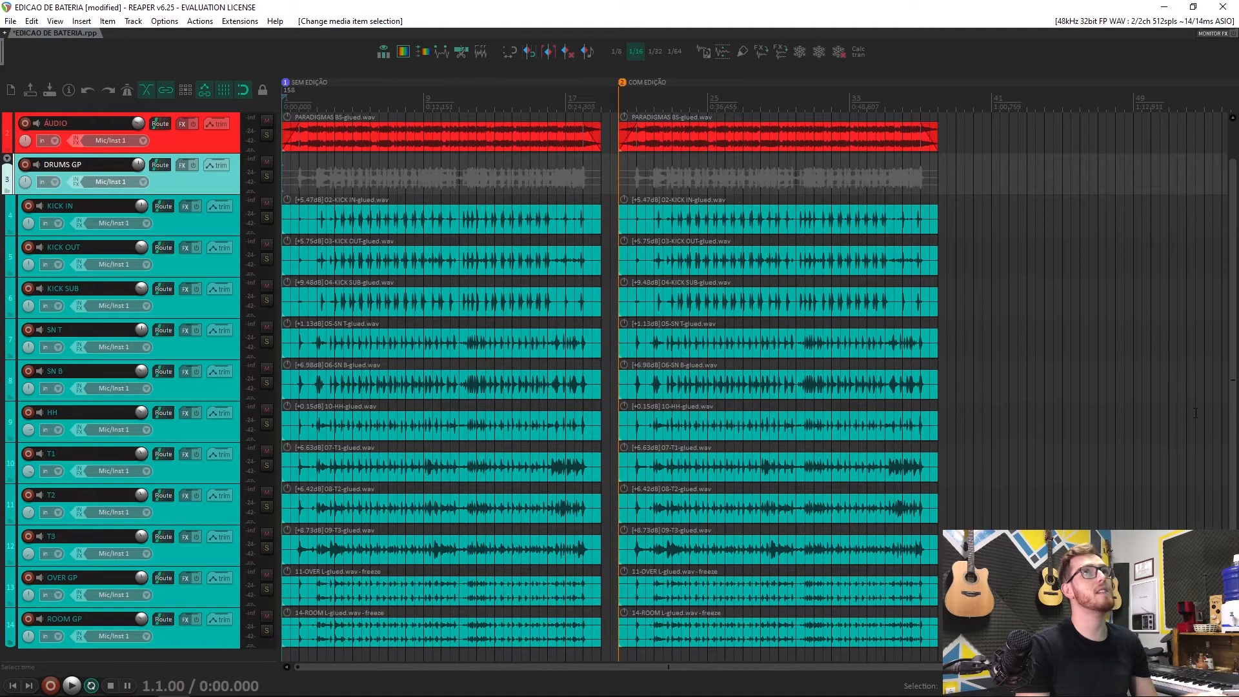
# Step: Play the unedited SEM EDIÇÃO drum section from bar 1 and stop playback before the COM EDIÇÃO section
pyautogui.scroll(1, 1235, 383)
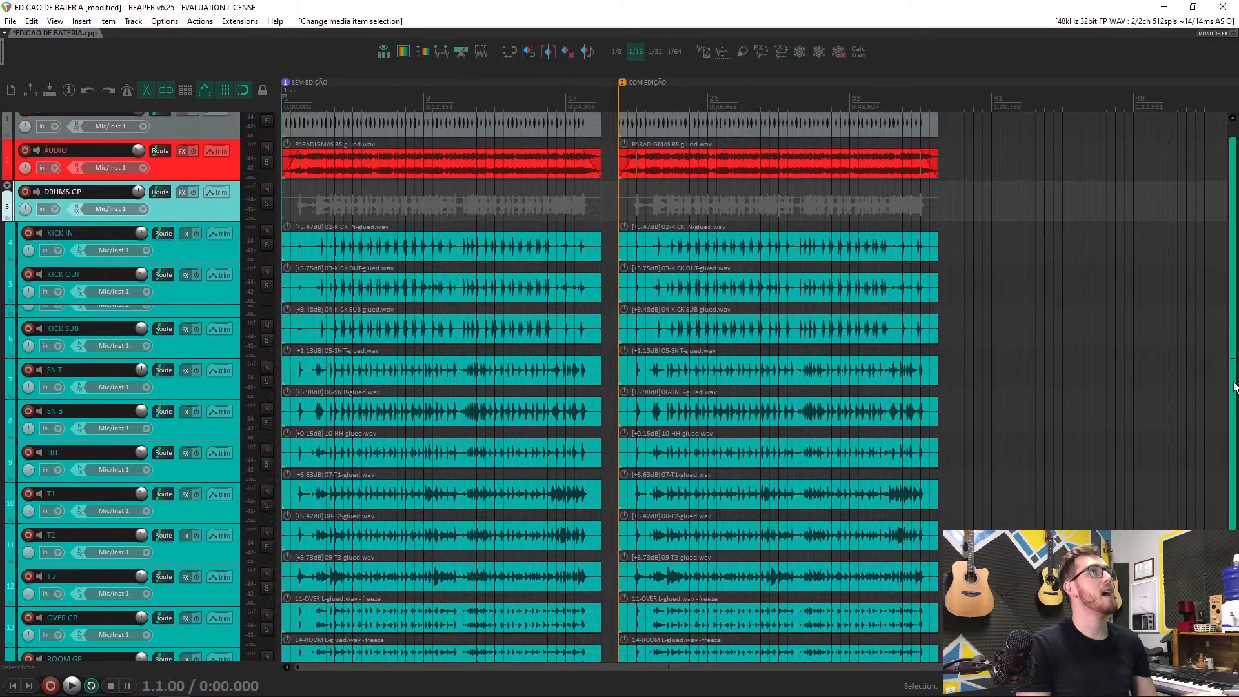
pyautogui.scroll(-1, 1235, 382)
pyautogui.scroll(1, 1236, 358)
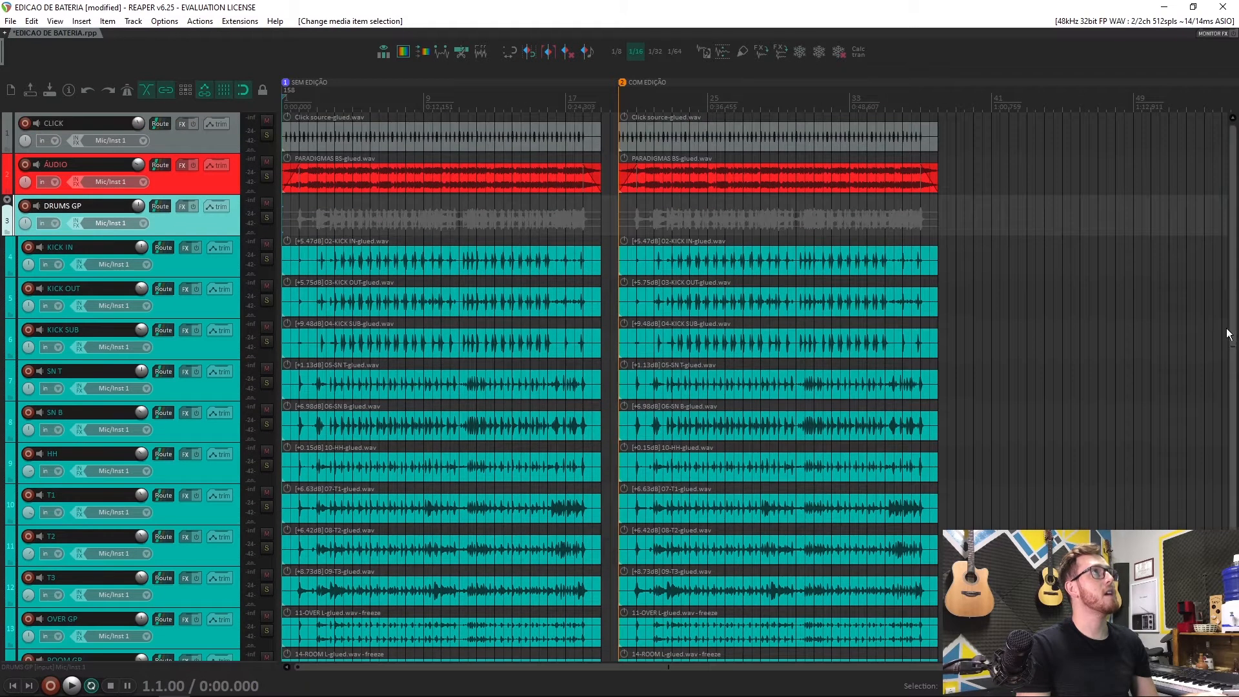
pyautogui.scroll(-1, 351, 247)
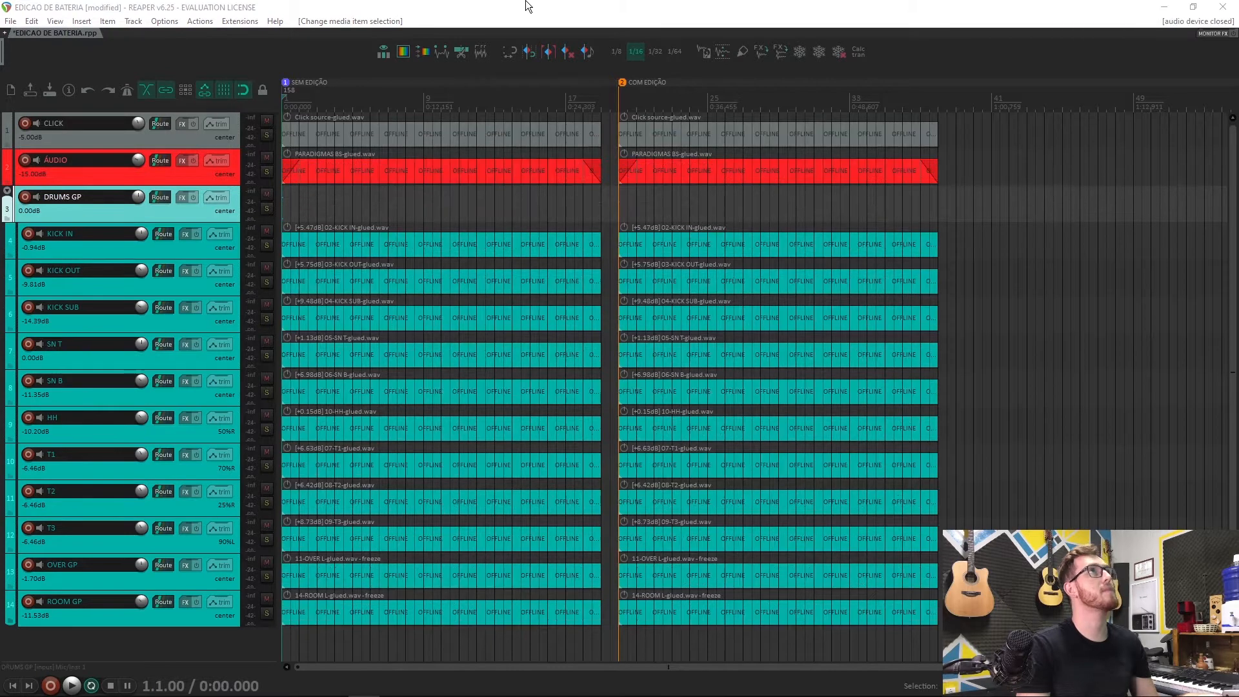
pyautogui.press('space')
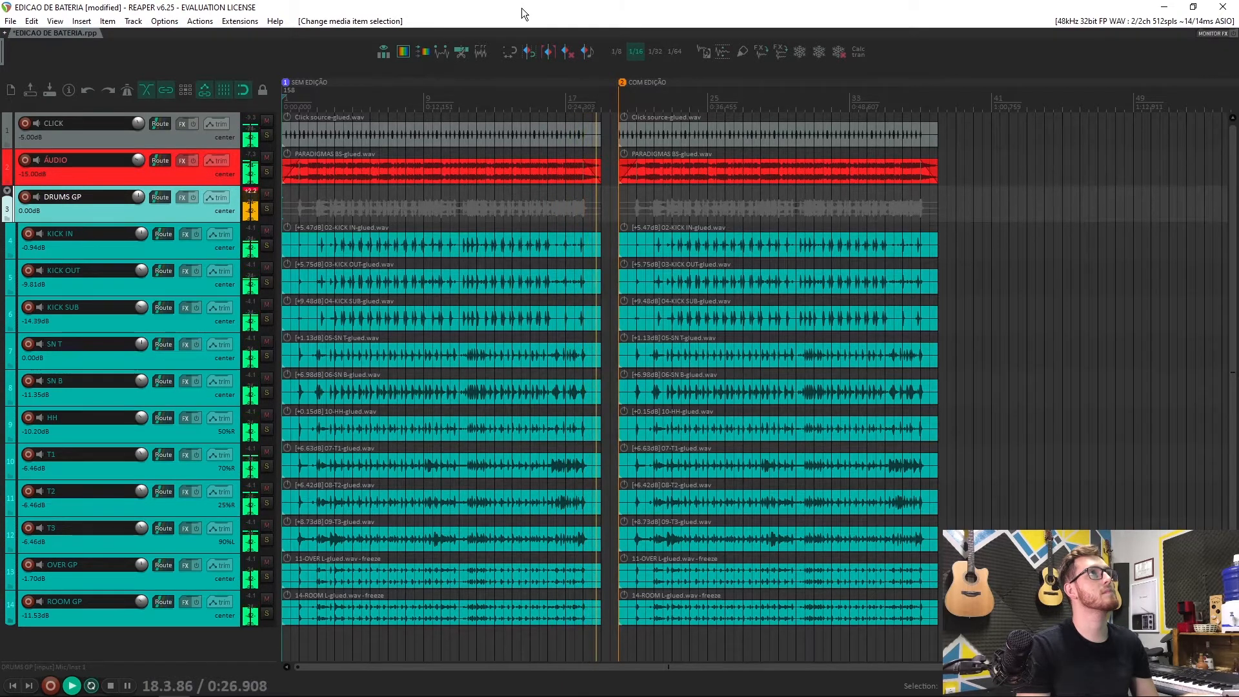
pyautogui.press('space')
pyautogui.hotkey('alt', 'Tab')
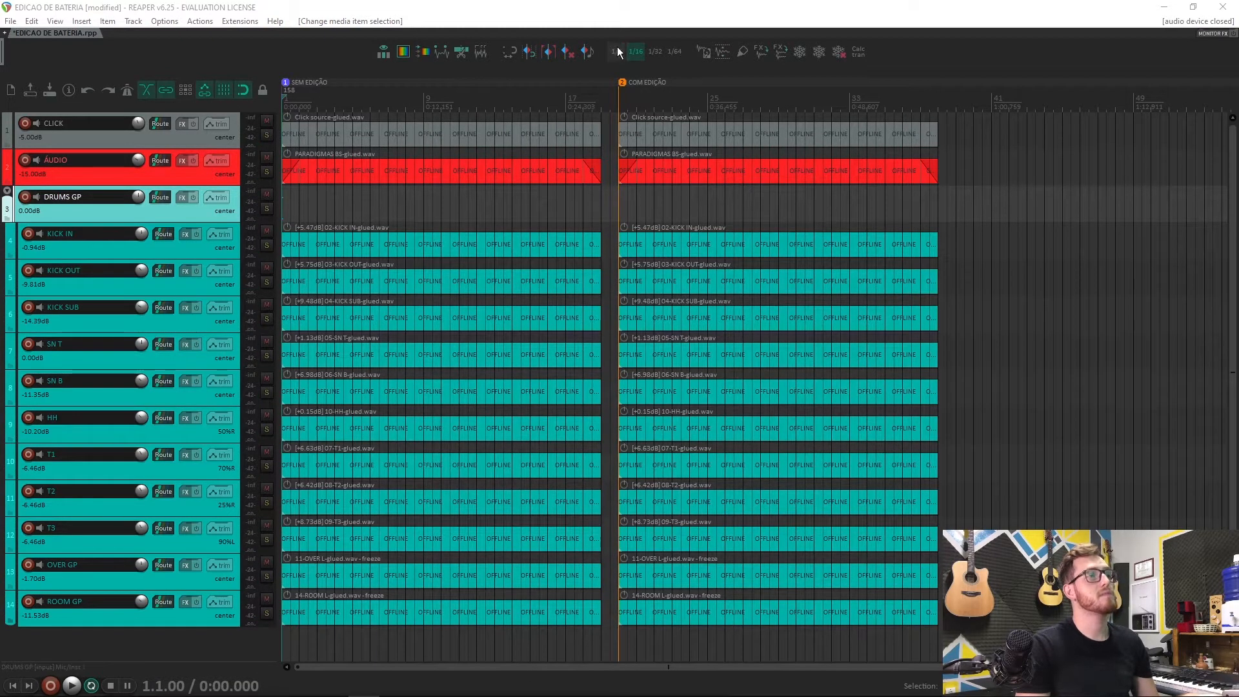
pyautogui.click(584, 5)
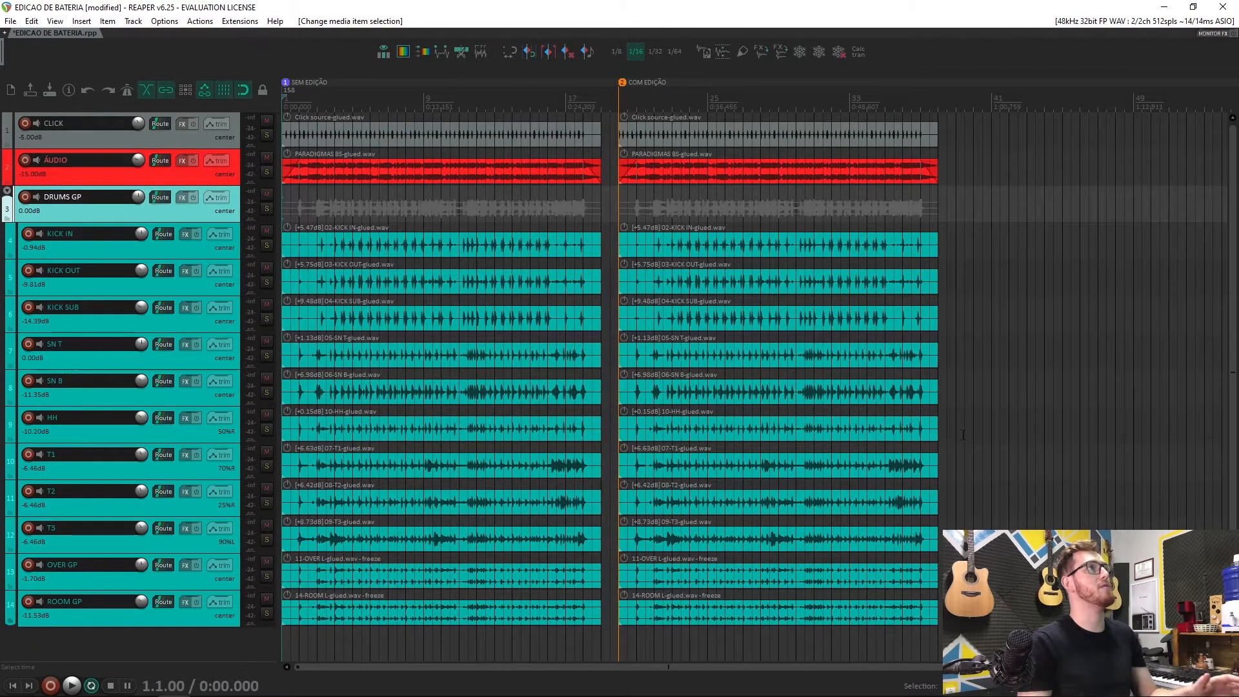
# Step: Enlarge the KICK IN track and select its item in the SEM EDIÇÃO section
pyautogui.moveTo(229, 261); pyautogui.dragTo(231, 407)
pyautogui.click(320, 308)
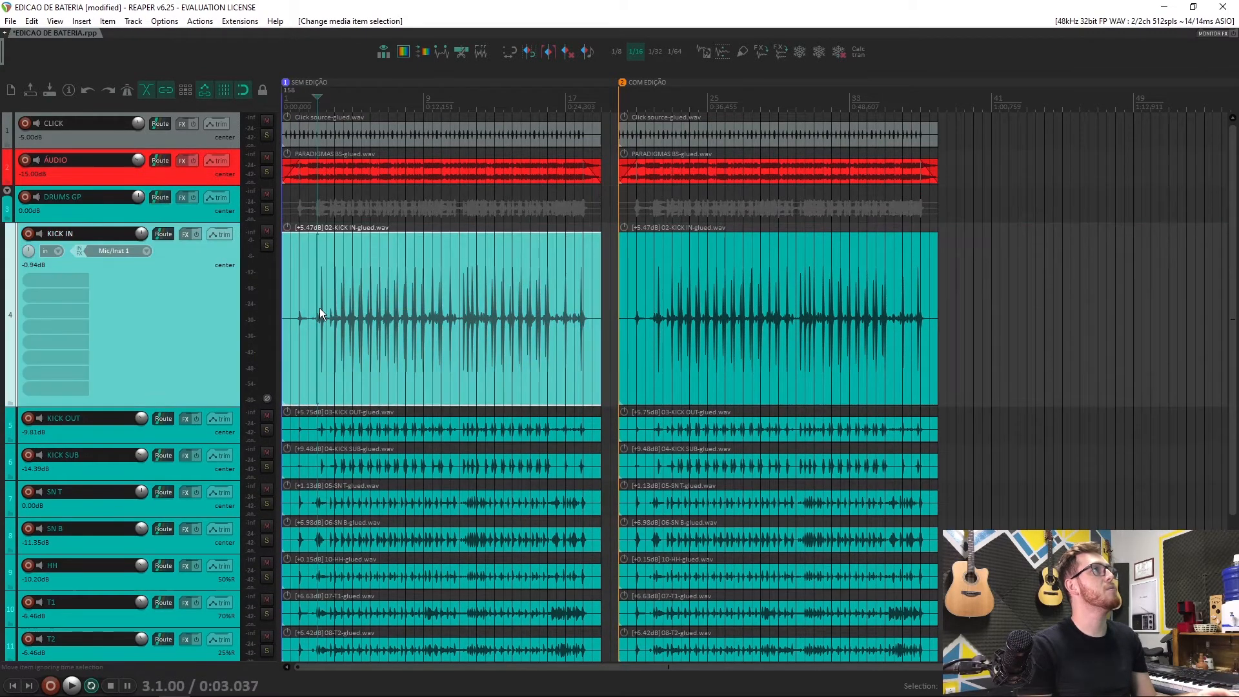
pyautogui.scroll(2, 375, 319)
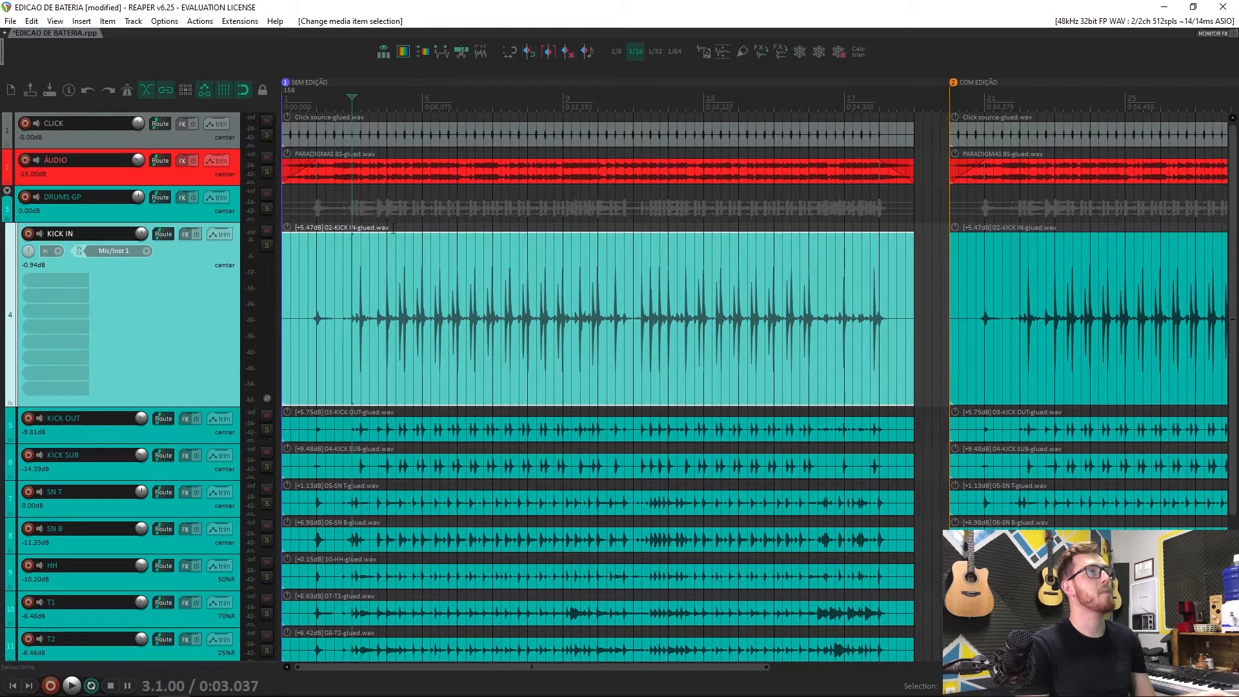
pyautogui.click(370, 339)
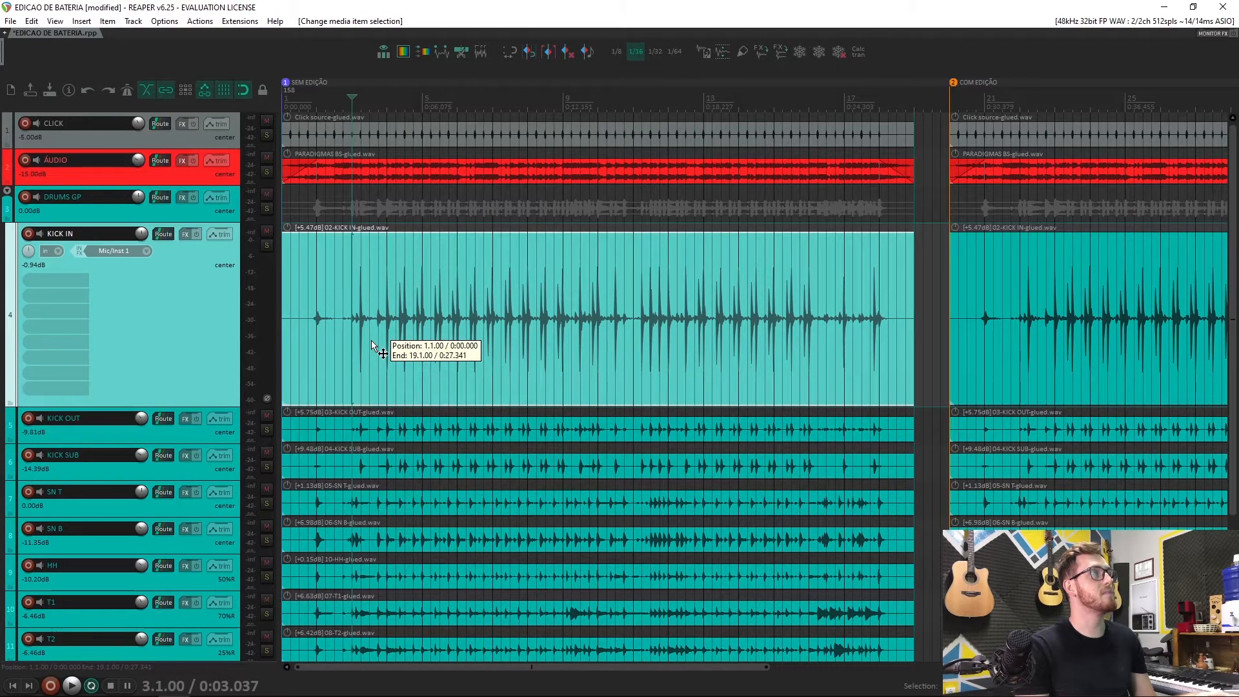
# Step: Try moving the KICK IN item and slipping its audio contents inside the item boundaries, and undo the slip
pyautogui.moveTo(371, 339)
pyautogui.mouseDown()
pyautogui.moveTo(408, 343)
pyautogui.moveTo(358, 347)
pyautogui.moveTo(411, 353)
pyautogui.moveTo(352, 355)
pyautogui.mouseUp()
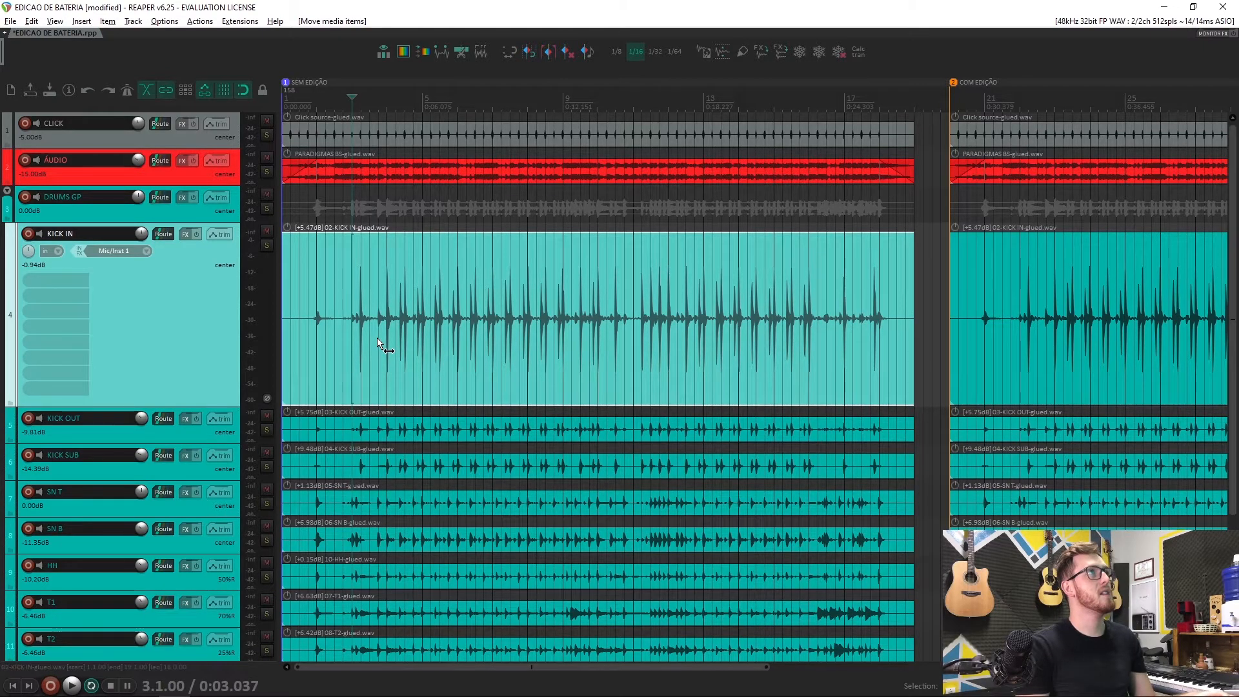
pyautogui.press('alt')
pyautogui.press('space')
pyautogui.press('space')
pyautogui.click(377, 338)
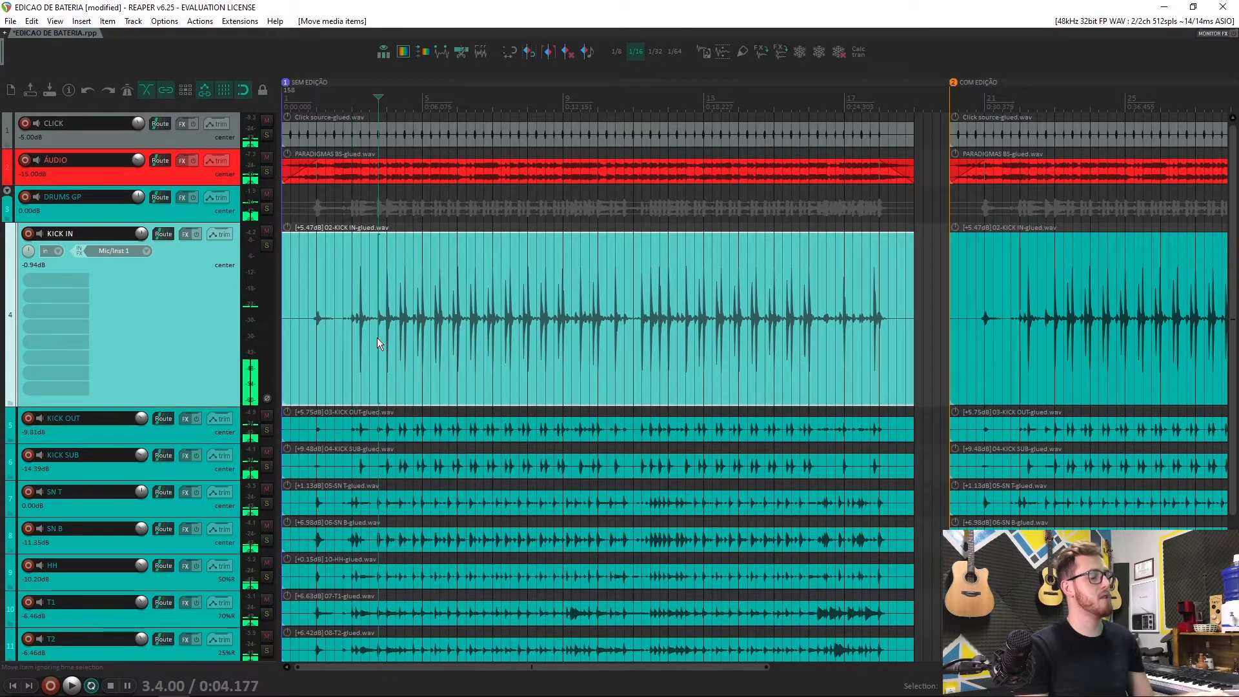
pyautogui.moveTo(377, 338); pyautogui.dragTo(421, 336)
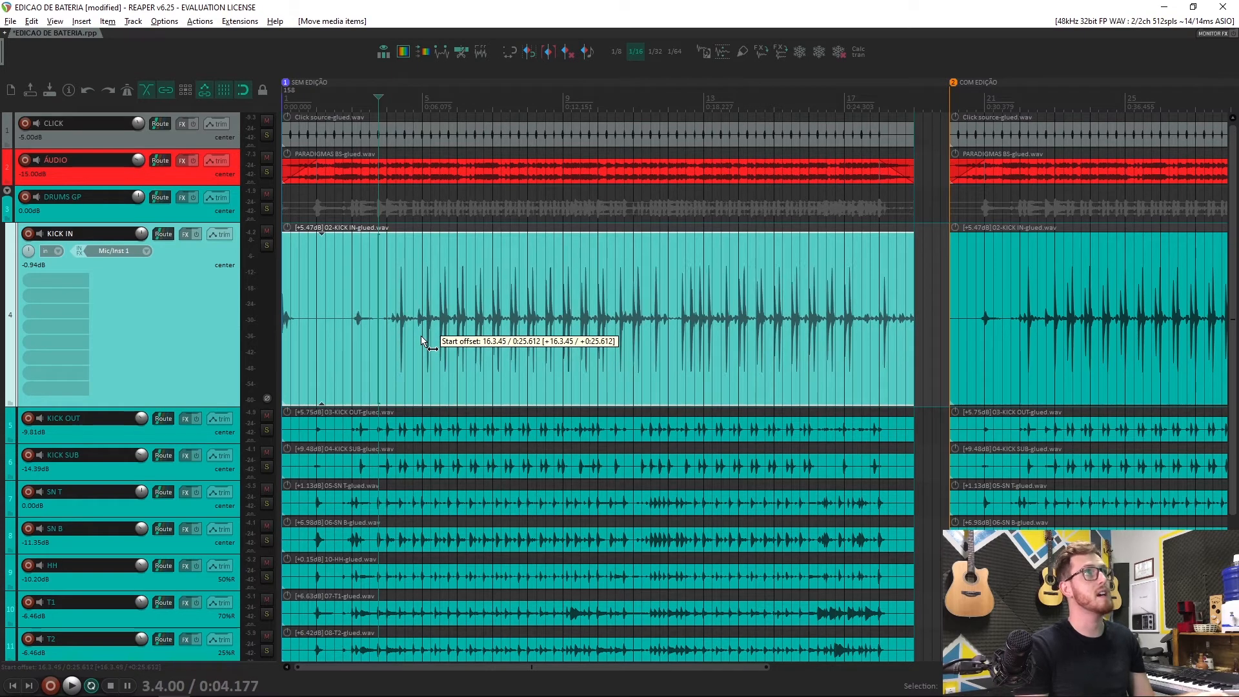
pyautogui.moveTo(421, 335); pyautogui.dragTo(421, 336)
pyautogui.hotkey('ctrl', 'z')
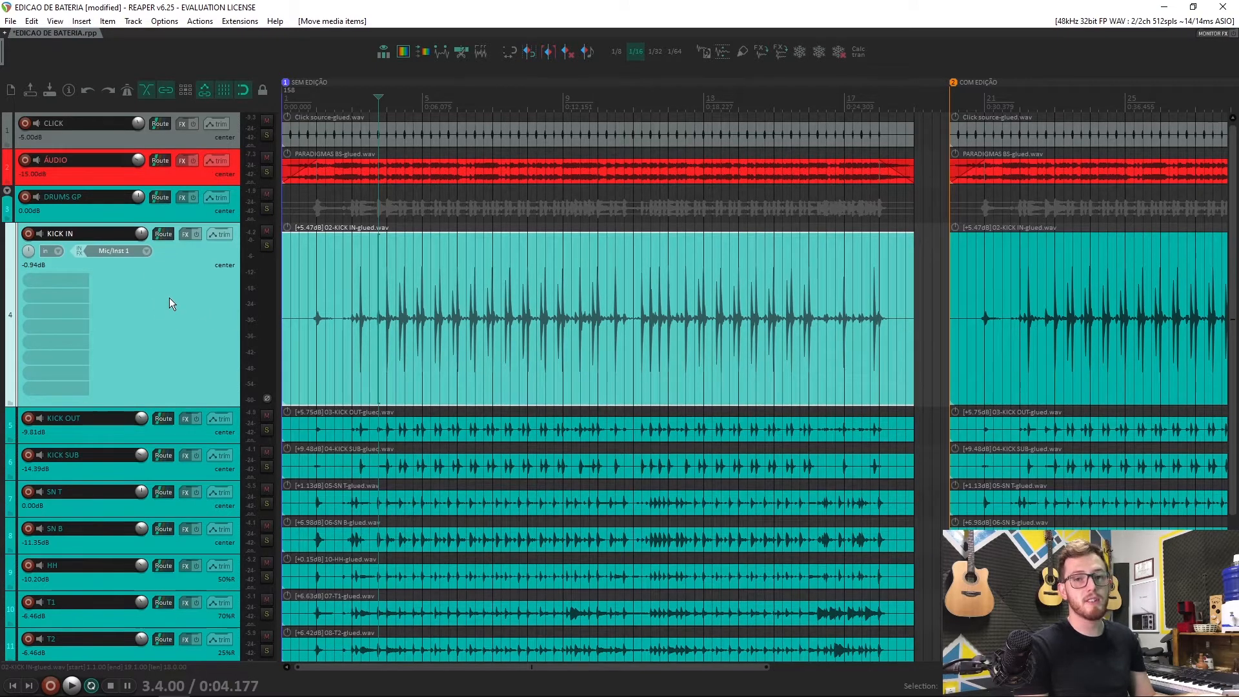
# Step: Try splitting the KICK IN item at 2.4.00, check the resulting pieces, and undo the changes
pyautogui.click(345, 343)
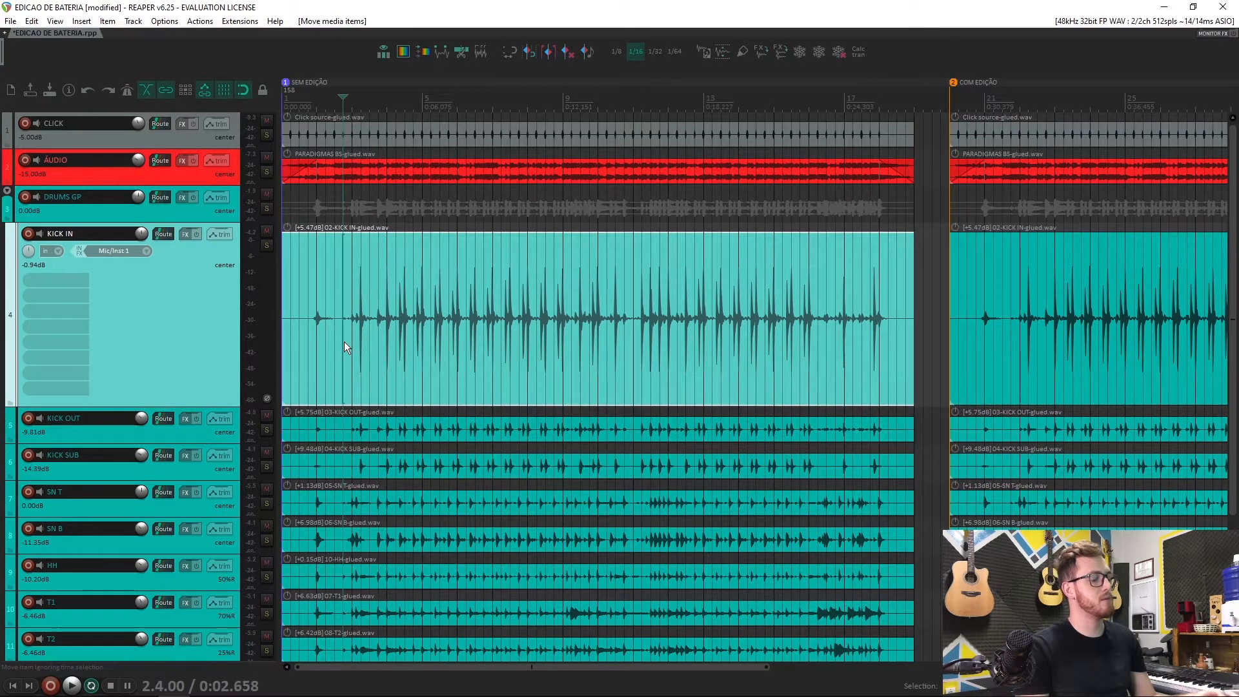
pyautogui.press('s')
pyautogui.click(334, 334)
pyautogui.click(357, 338)
pyautogui.click(348, 337)
pyautogui.click(367, 339)
pyautogui.click(366, 338)
pyautogui.click(361, 338)
pyautogui.click(347, 336)
pyautogui.hotkey('ctrl', 'z')
pyautogui.hotkey('ctrl', 'z')
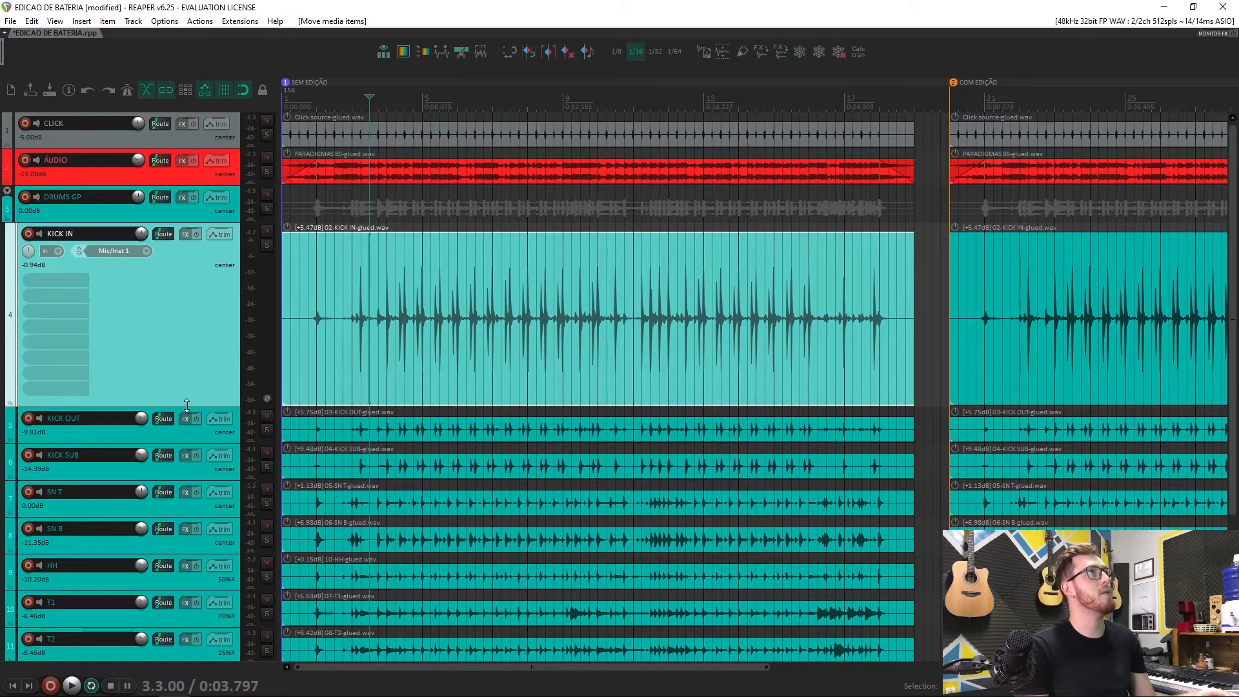
# Step: Return the KICK IN track to a compact height and fit both drum sections in the arrangement
pyautogui.moveTo(187, 404); pyautogui.dragTo(199, 263)
pyautogui.moveTo(433, 668); pyautogui.dragTo(259, 669)
pyautogui.scroll(-3, 502, 548)
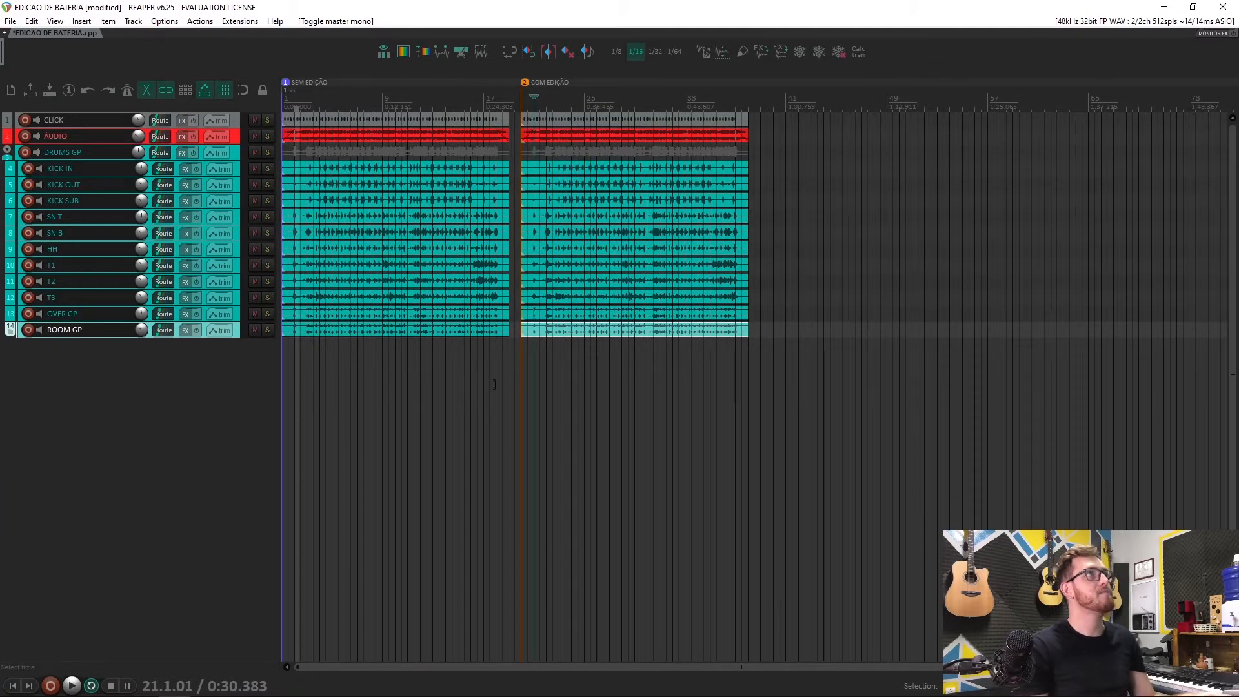
pyautogui.scroll(3, 1232, 418)
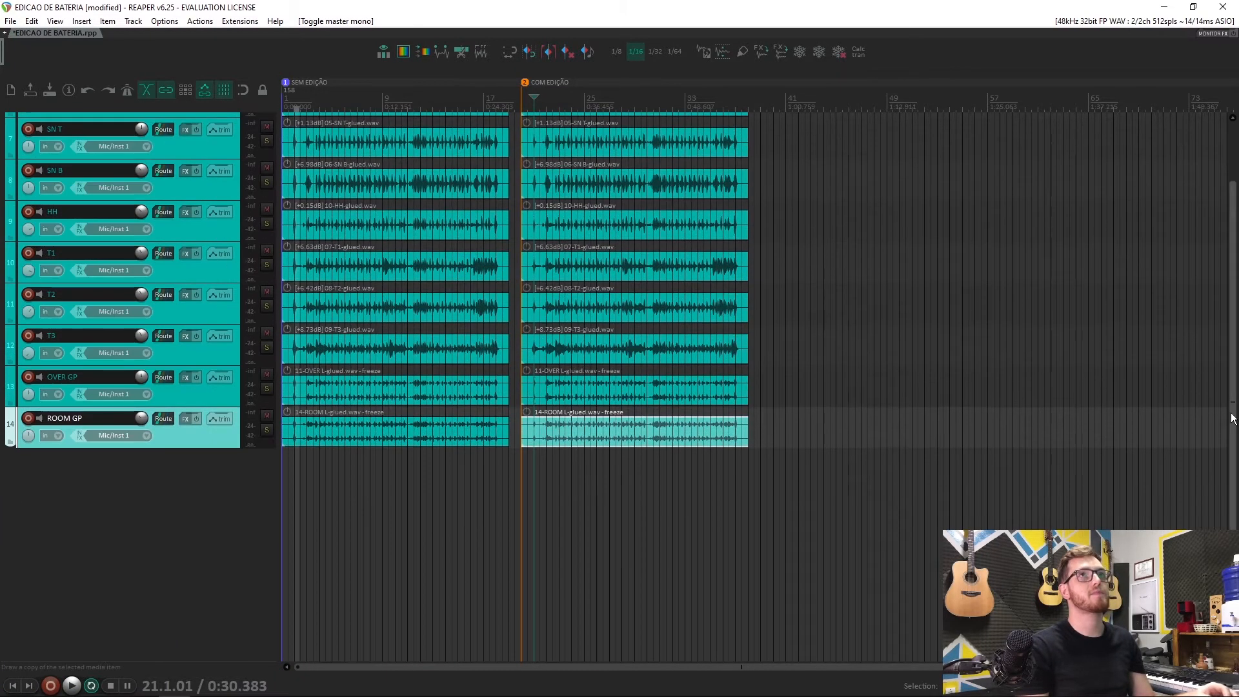
pyautogui.scroll(5, 1233, 419)
pyautogui.scroll(-1, 1235, 416)
pyautogui.scroll(-1, 1233, 416)
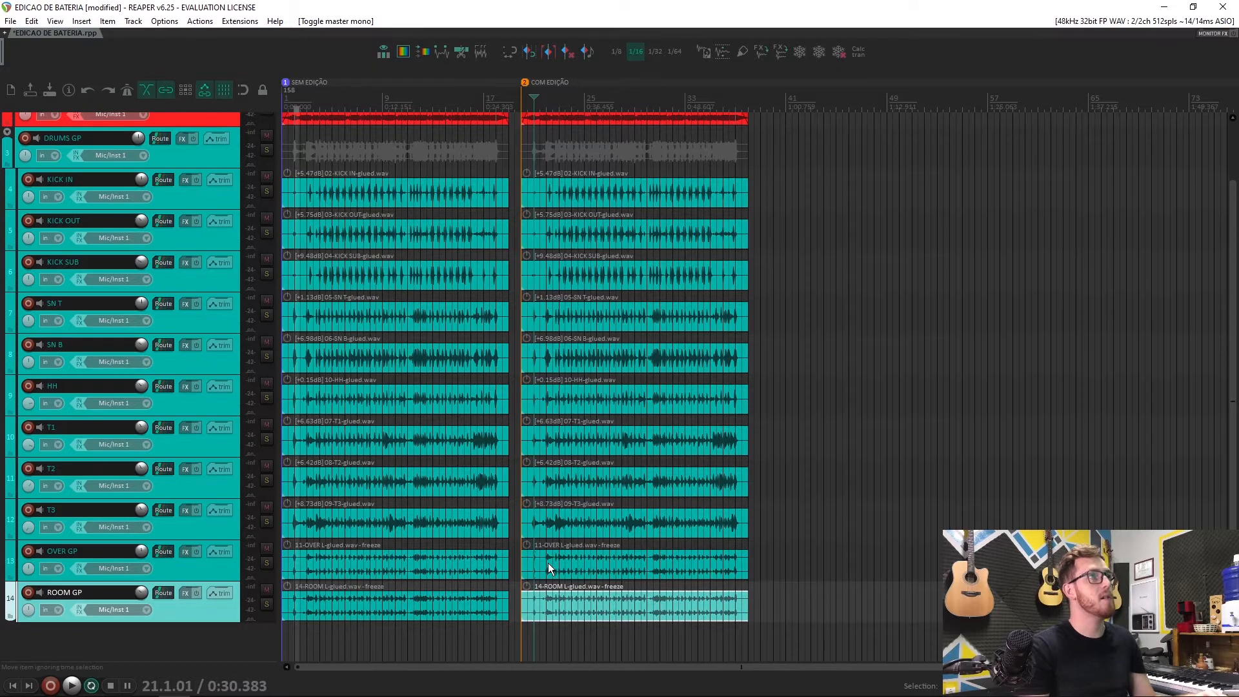
# Step: Enable snapping and place the edit cursor at 22.1.00 on the OVER GP item in the COM EDIÇÃO section
pyautogui.hotkey('alt', 'p')
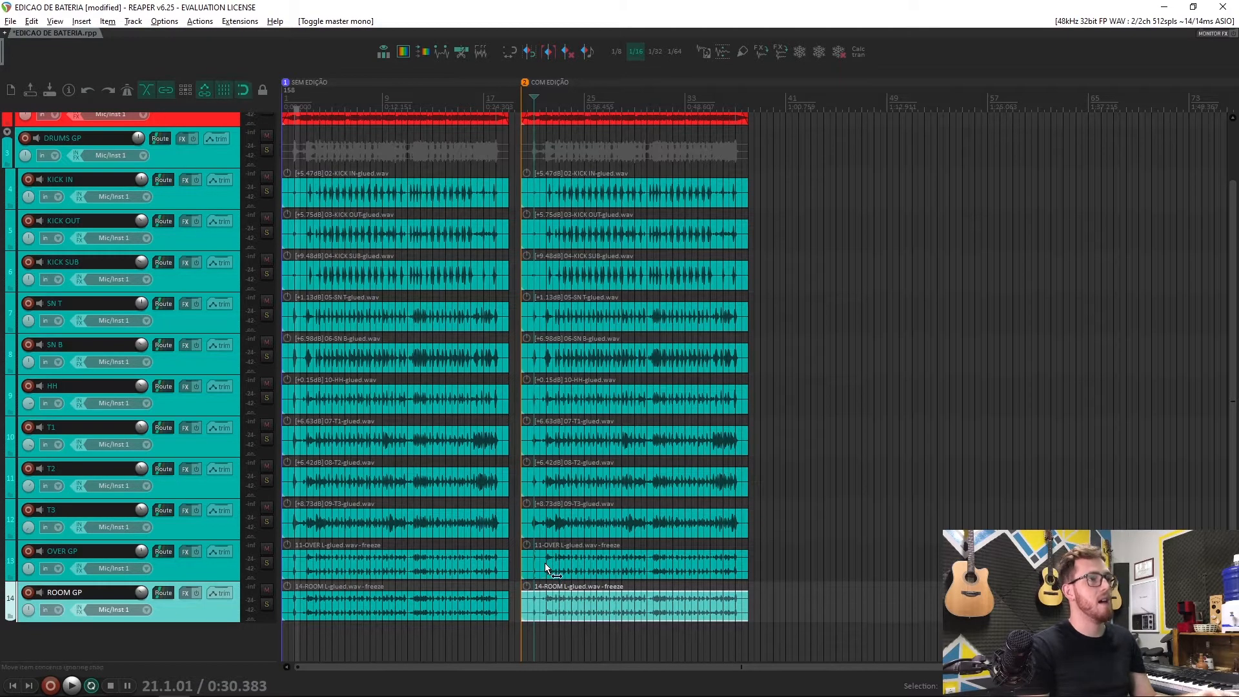
pyautogui.click(548, 563)
pyautogui.scroll(5, 555, 567)
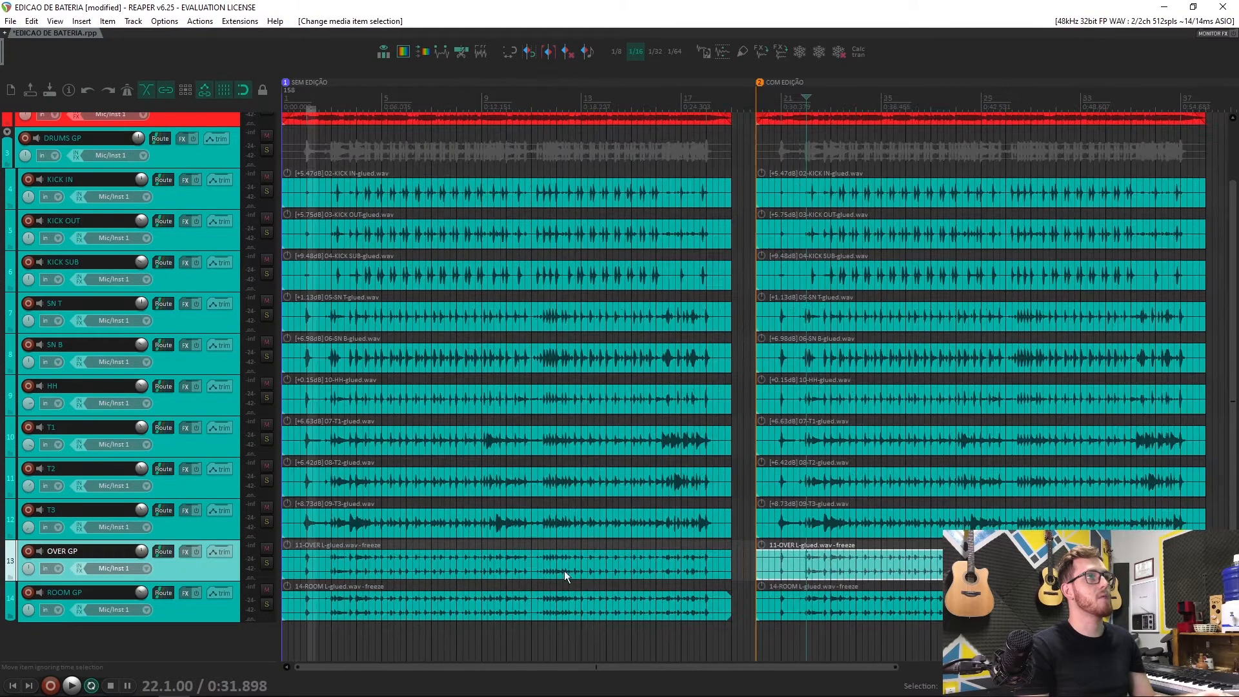
pyautogui.scroll(5, 794, 582)
pyautogui.scroll(4, 1183, 467)
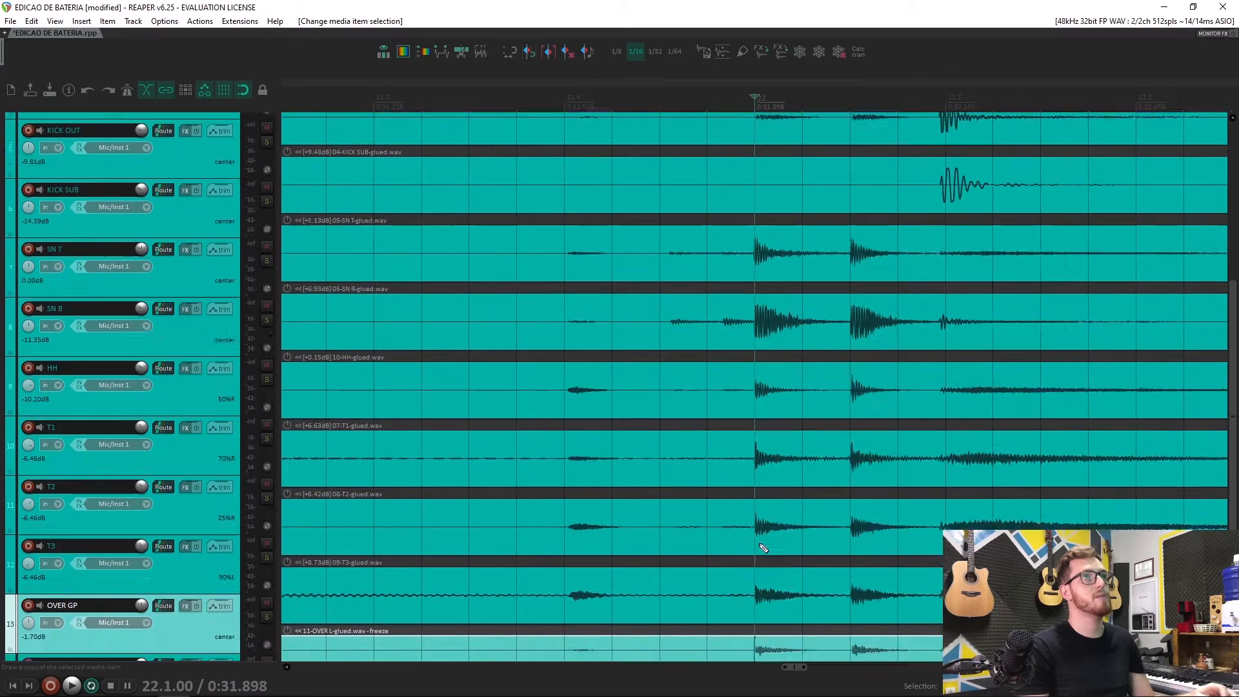
# Step: Examine how the OVER GP and ROOM GP hit transients line up with the grid line at bar 22
pyautogui.moveTo(1233, 426); pyautogui.dragTo(878, 537)
pyautogui.scroll(-10, 757, 509)
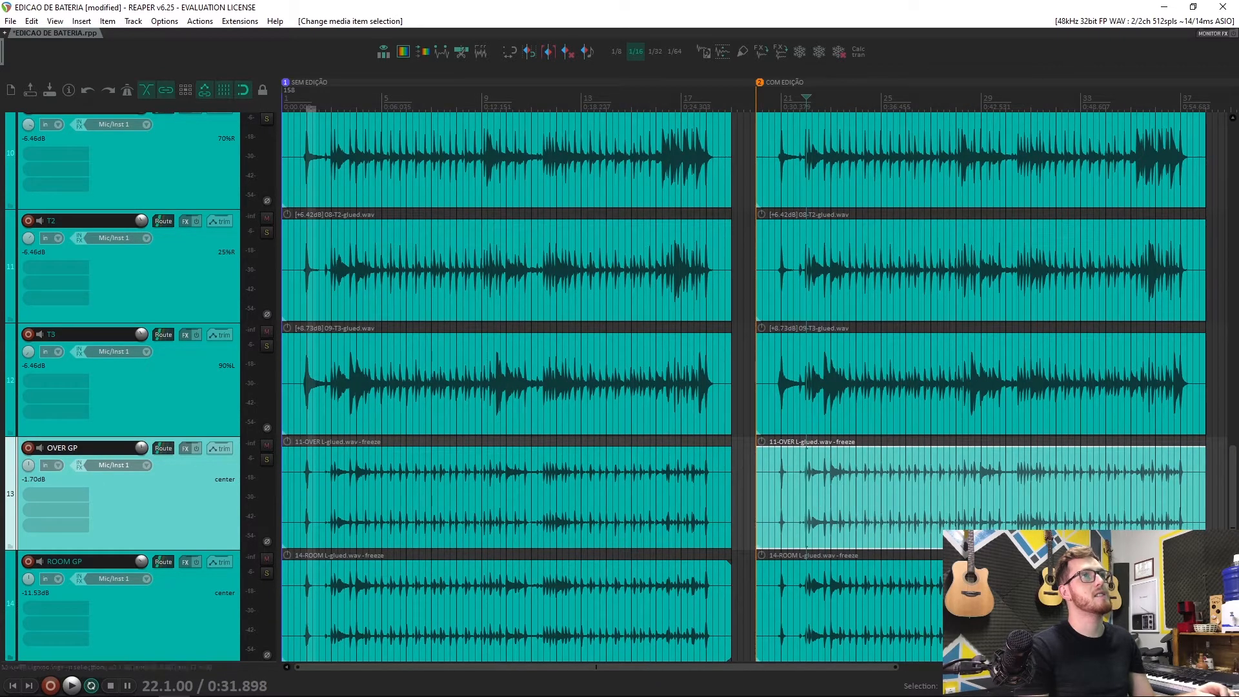
pyautogui.moveTo(807, 669); pyautogui.dragTo(315, 655)
pyautogui.moveTo(694, 667); pyautogui.dragTo(742, 669)
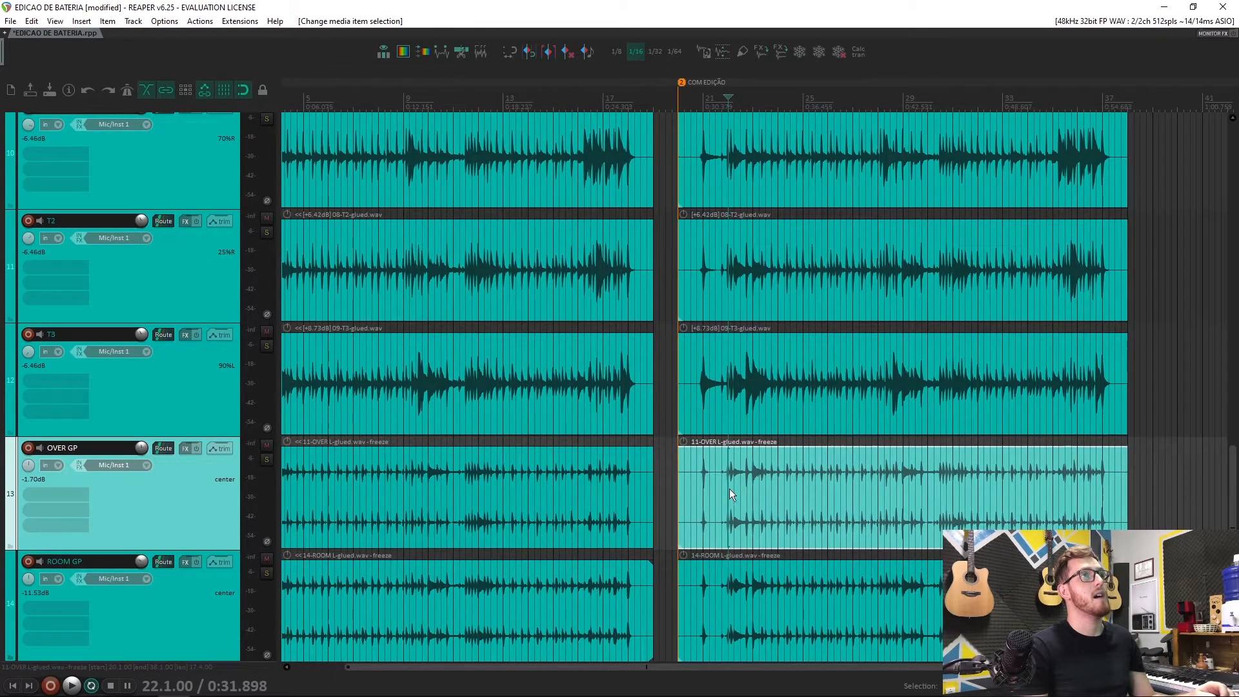
pyautogui.scroll(2, 770, 524)
pyautogui.scroll(8, 772, 528)
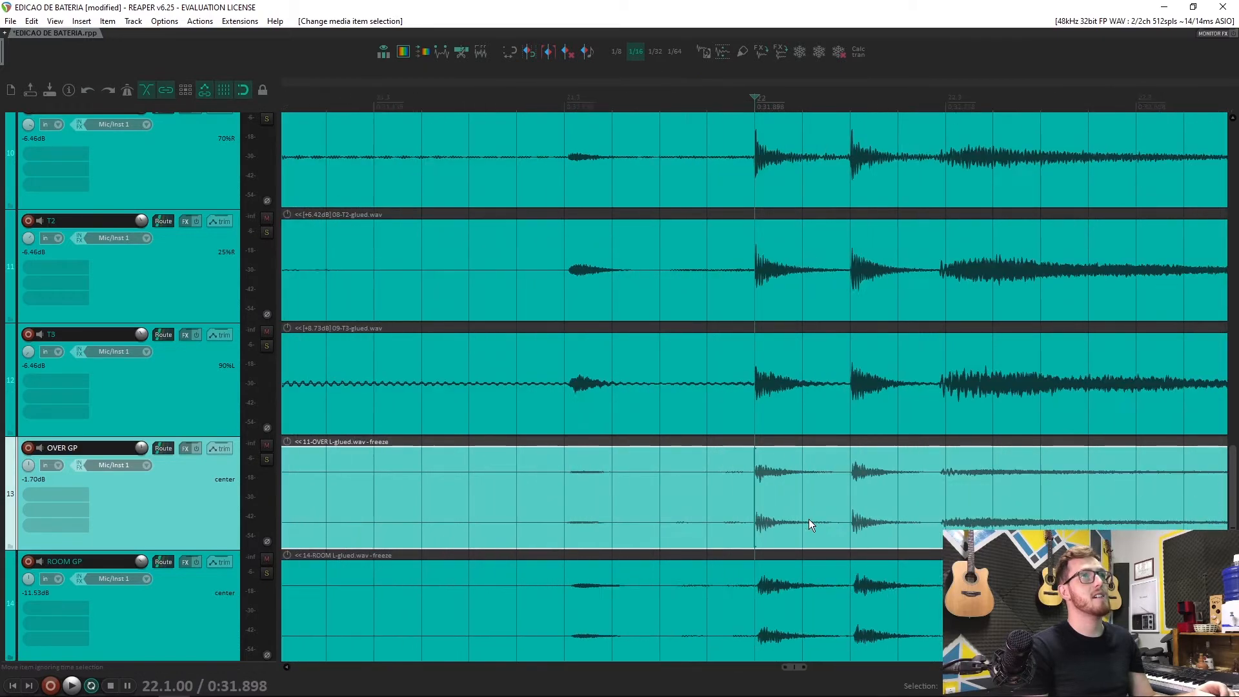
pyautogui.scroll(2, 797, 513)
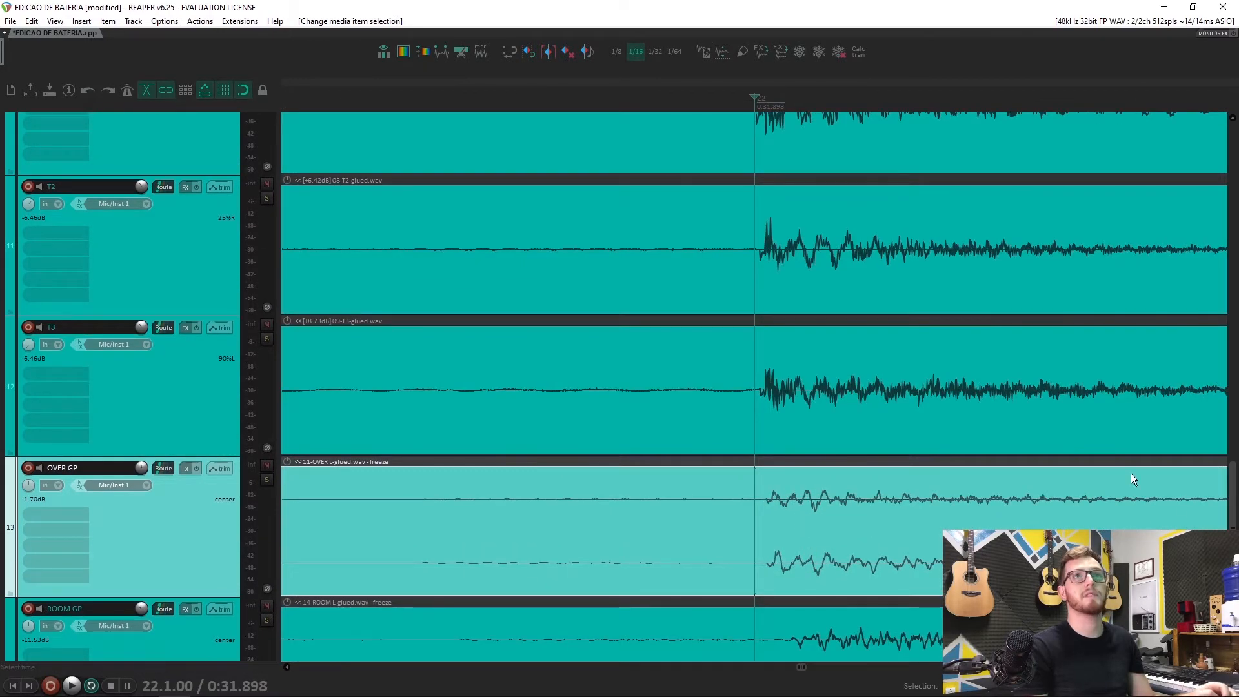
pyautogui.scroll(-4, 765, 448)
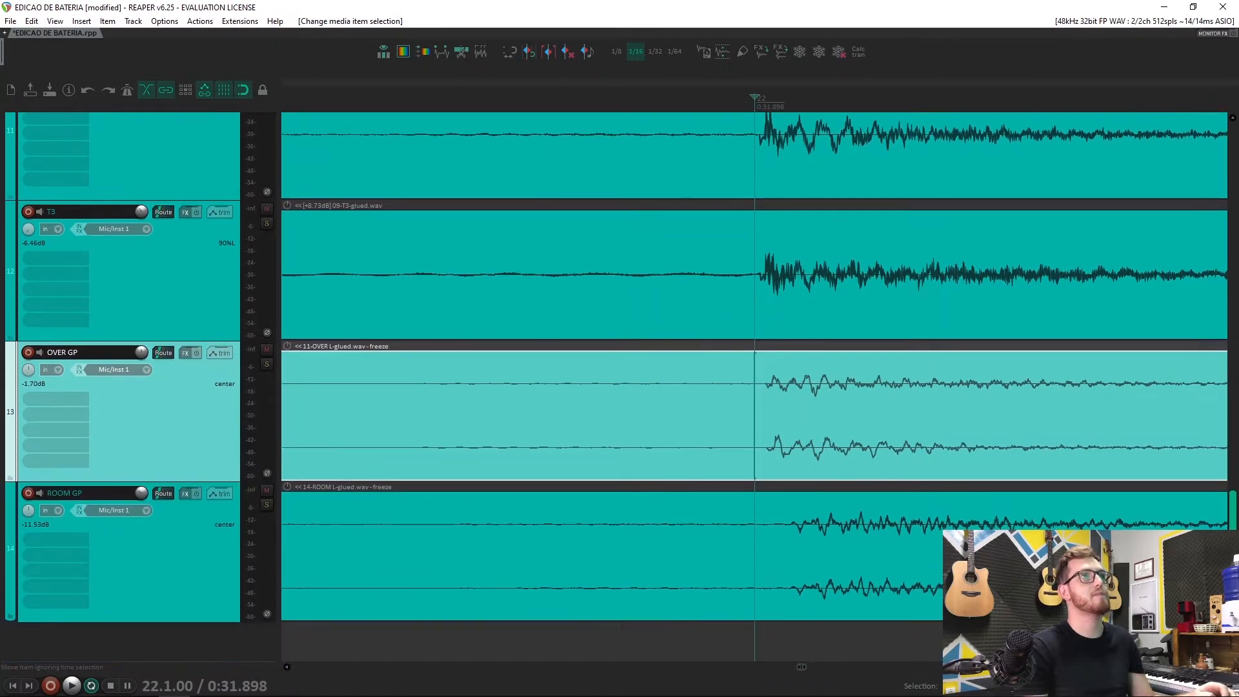
pyautogui.scroll(3, 773, 445)
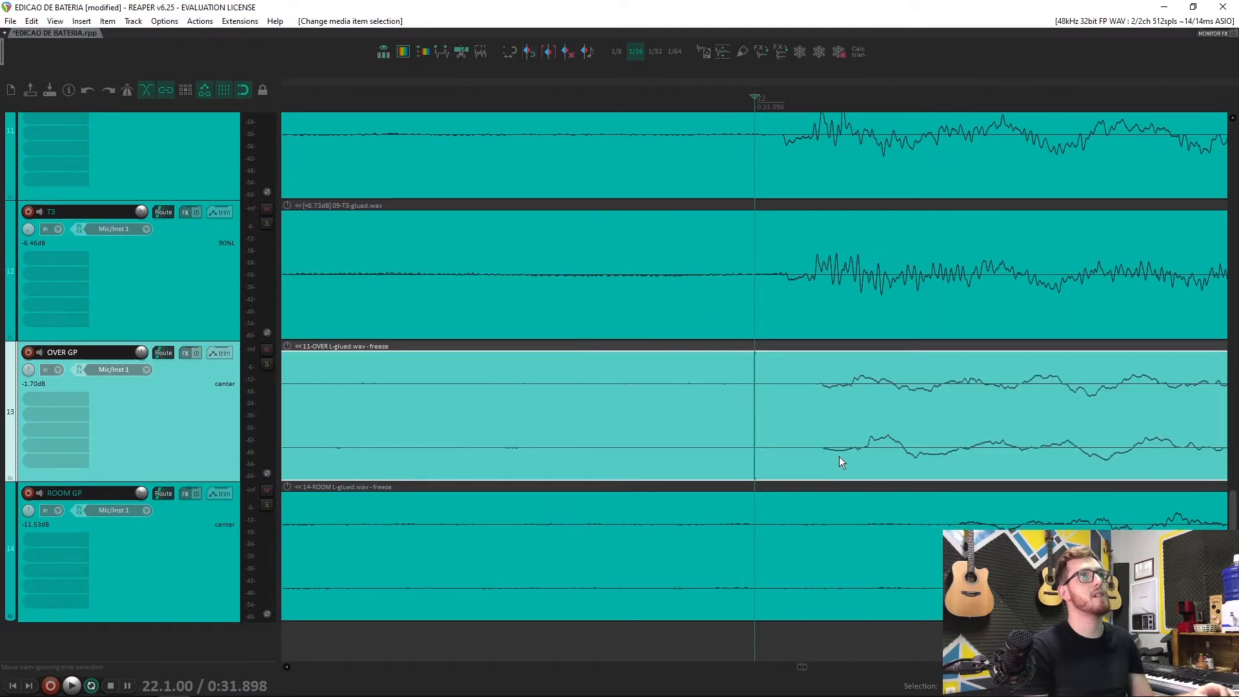
pyautogui.press('alt')
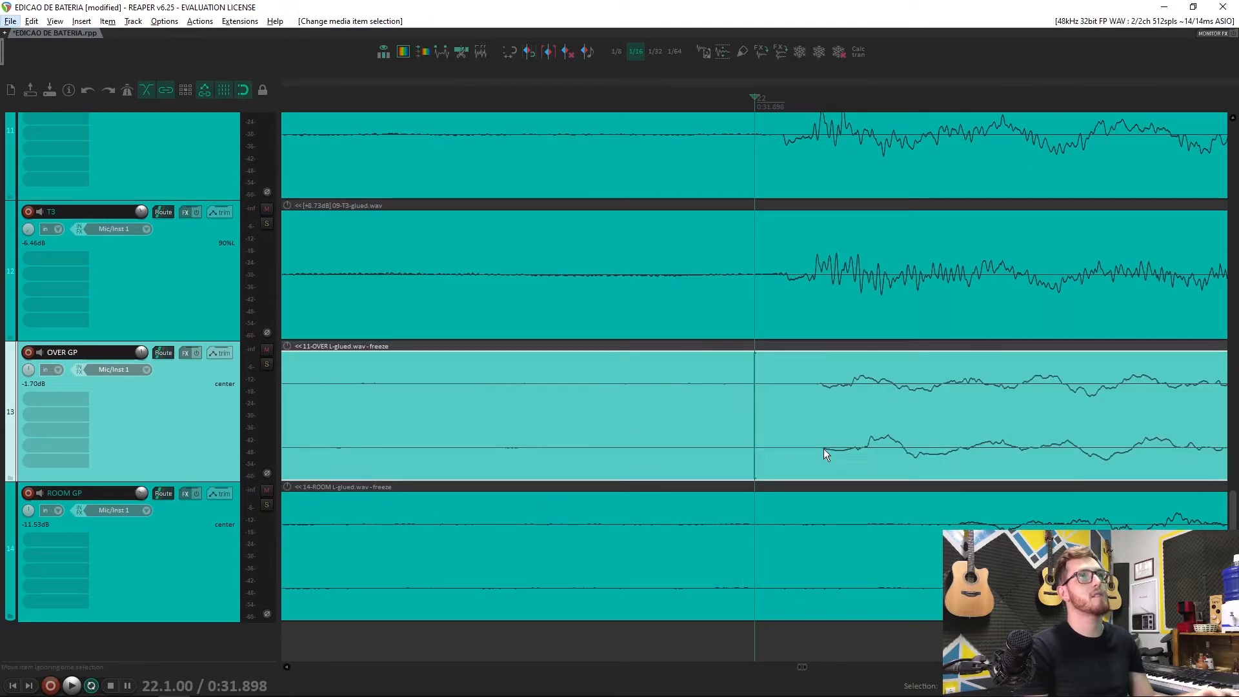
pyautogui.scroll(-3, 784, 430)
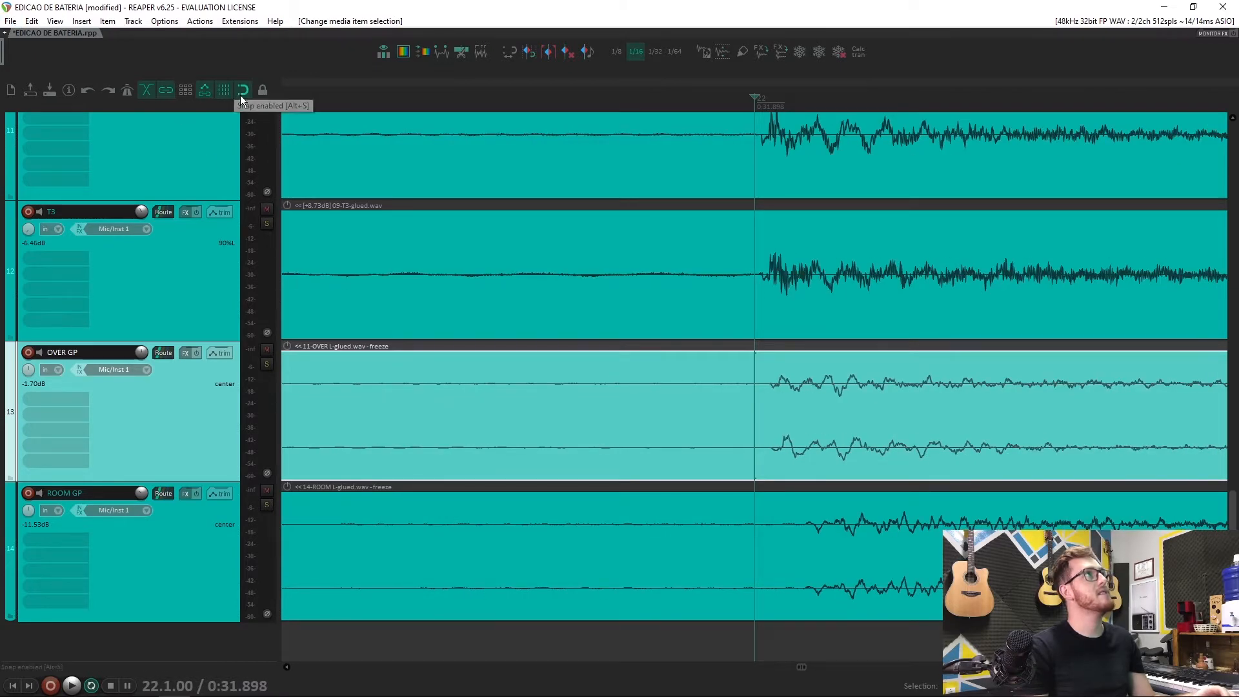
pyautogui.scroll(-3, 613, 417)
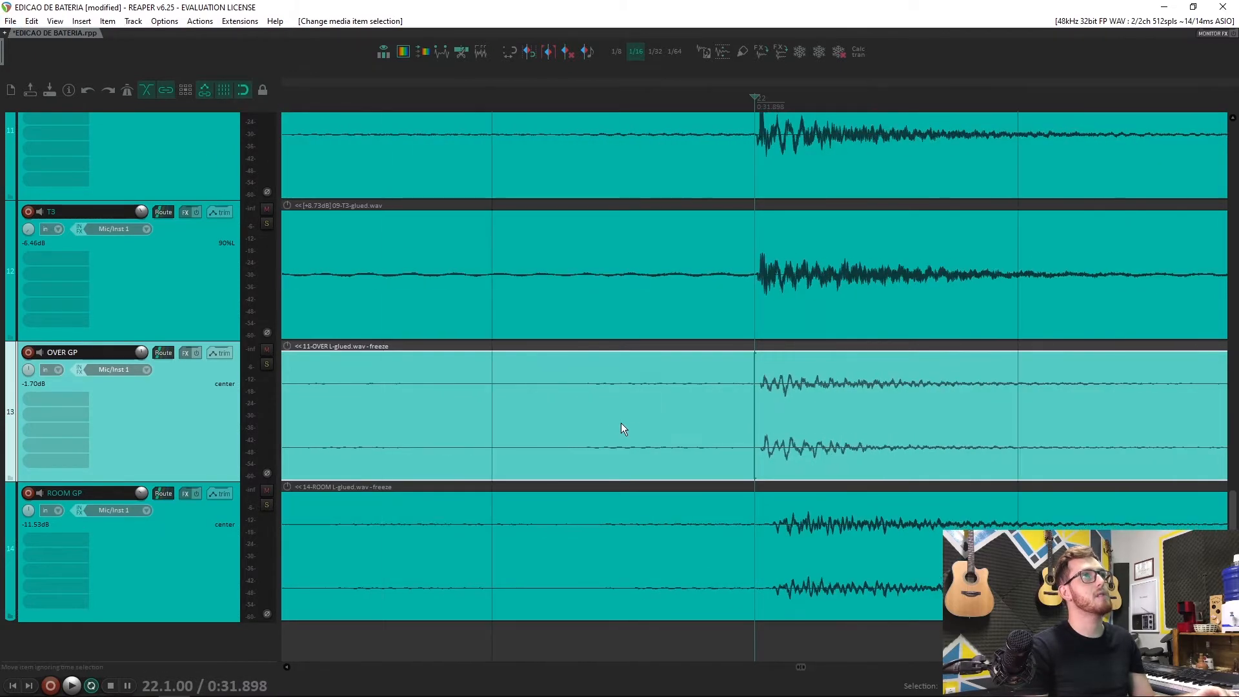
# Step: Test grid snapping by placing the edit cursor at several points on the OVER GP item around bar 22
pyautogui.click(610, 430)
pyautogui.click(1032, 428)
pyautogui.click(538, 435)
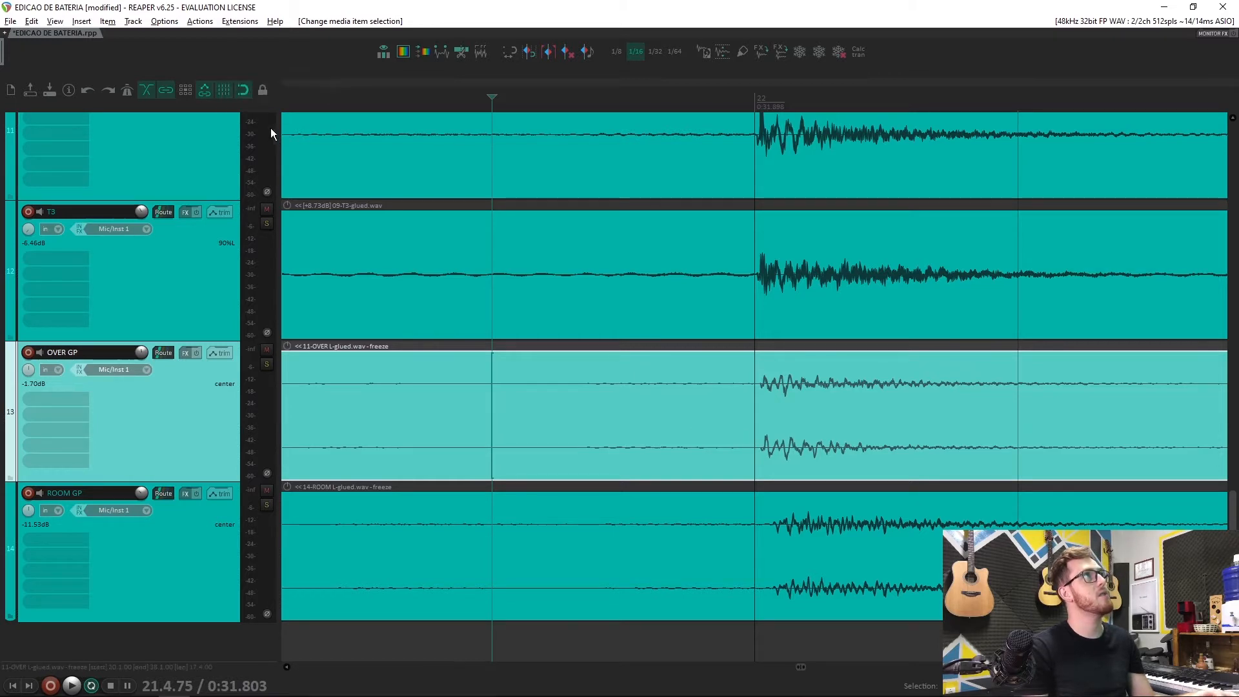
# Step: Disable snapping and place the edit cursor freely at points around the OVER GP transient near bar 22
pyautogui.click(766, 430)
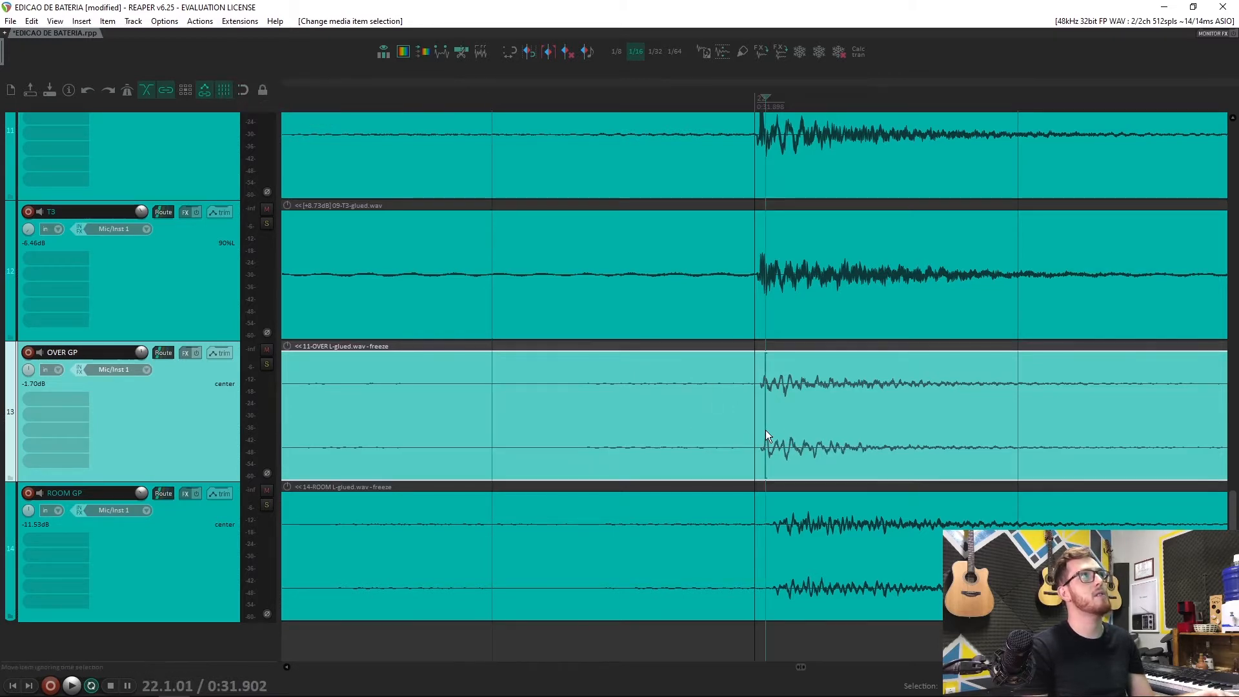
pyautogui.scroll(10, 781, 430)
pyautogui.click(455, 426)
pyautogui.click(501, 424)
pyautogui.click(581, 419)
pyautogui.scroll(-8, 794, 433)
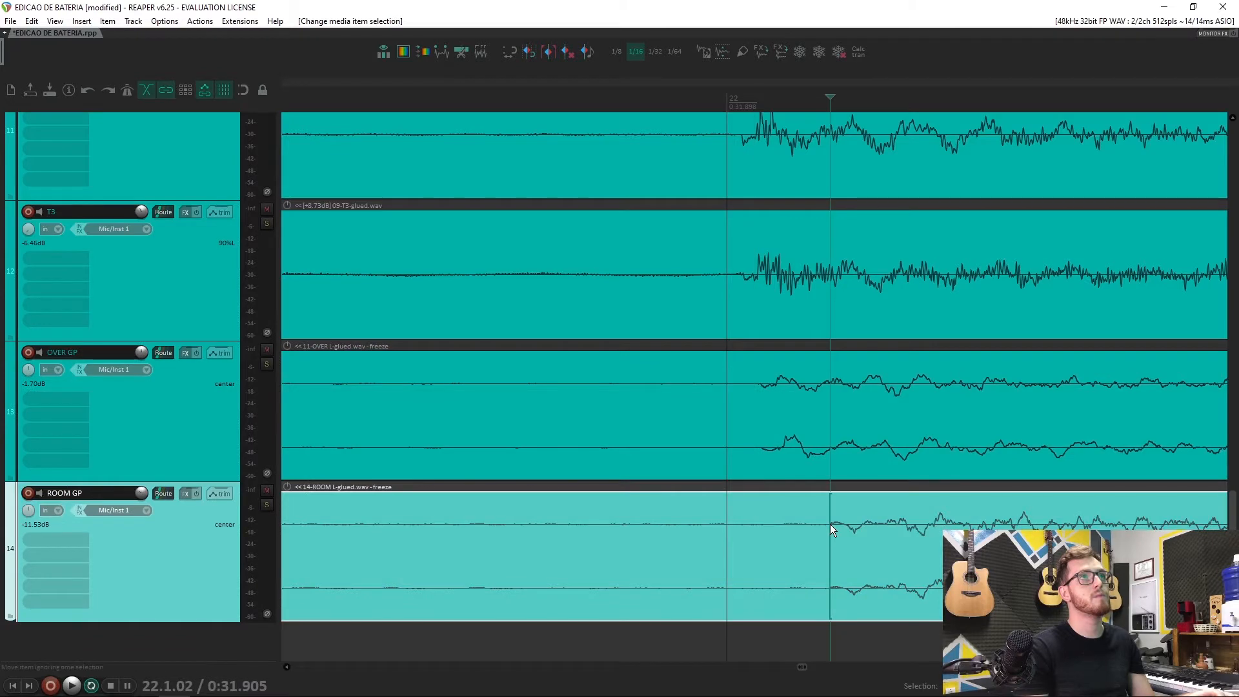
# Step: Place the edit cursor at the start of the ROOM GP transient, at 22.1.02
pyautogui.click(830, 524)
pyautogui.scroll(2, 846, 544)
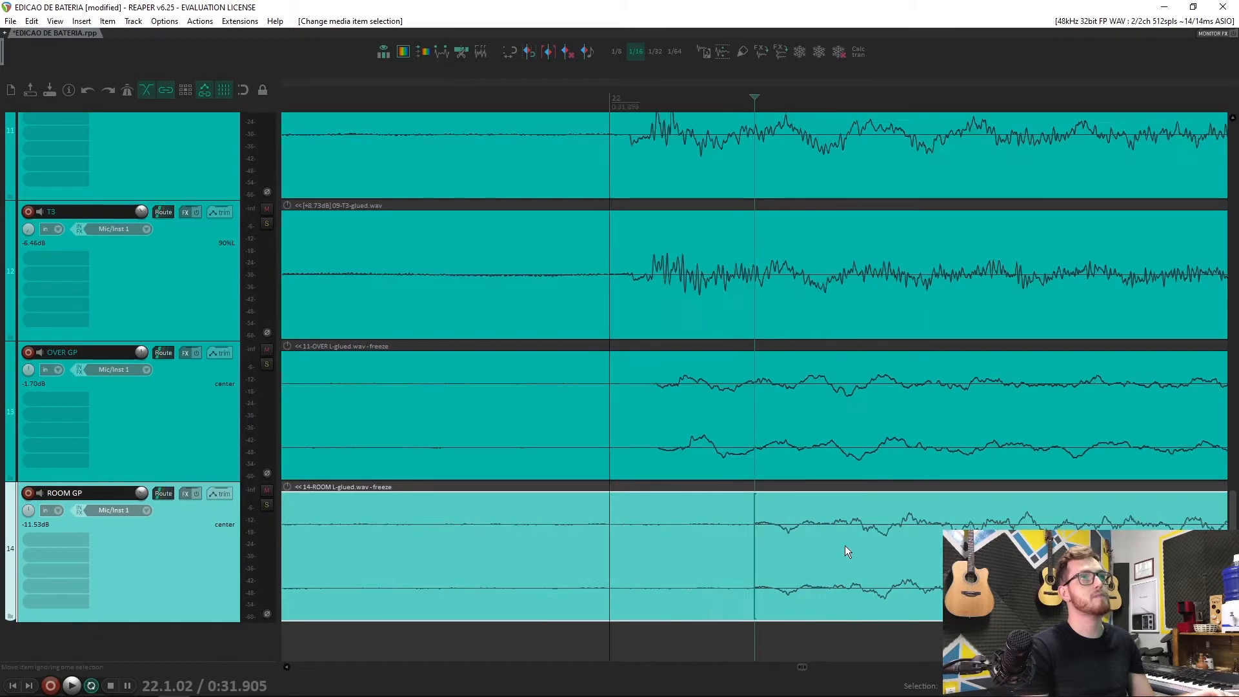
pyautogui.scroll(1, 755, 545)
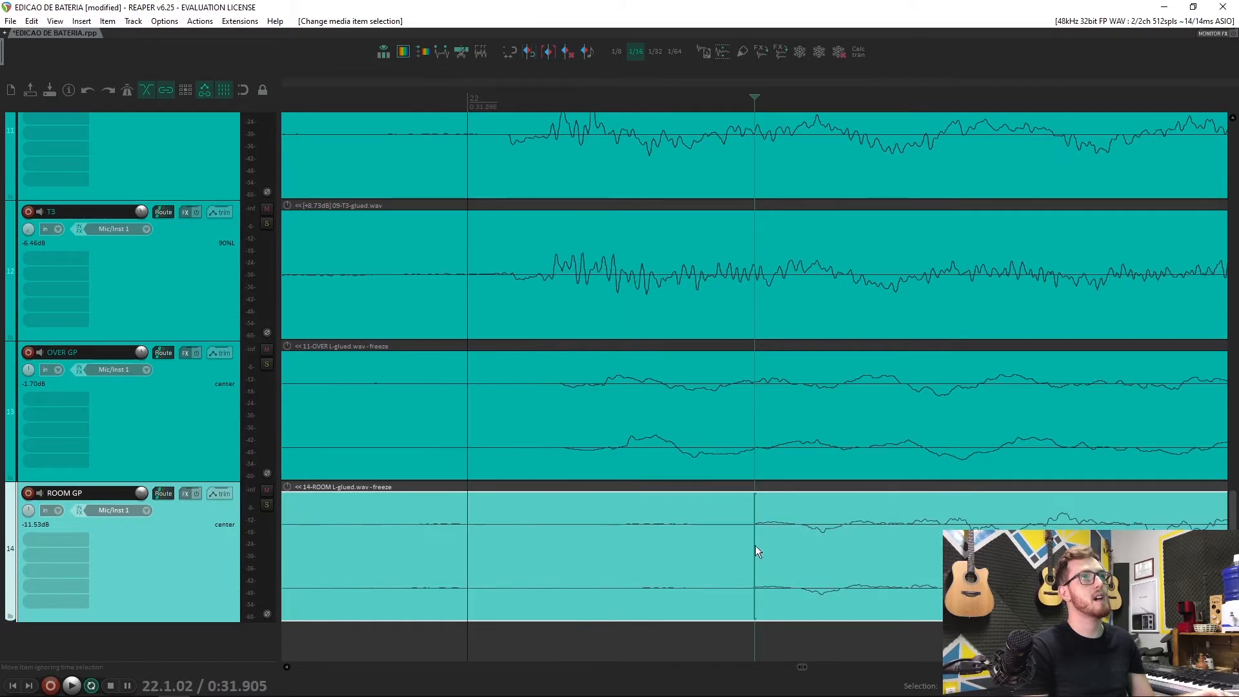
# Step: Place the edit cursor at the OVER GP transient start, at 22.1.01, and slip the ROOM GP item's contents earlier to align its transient there
pyautogui.click(560, 383)
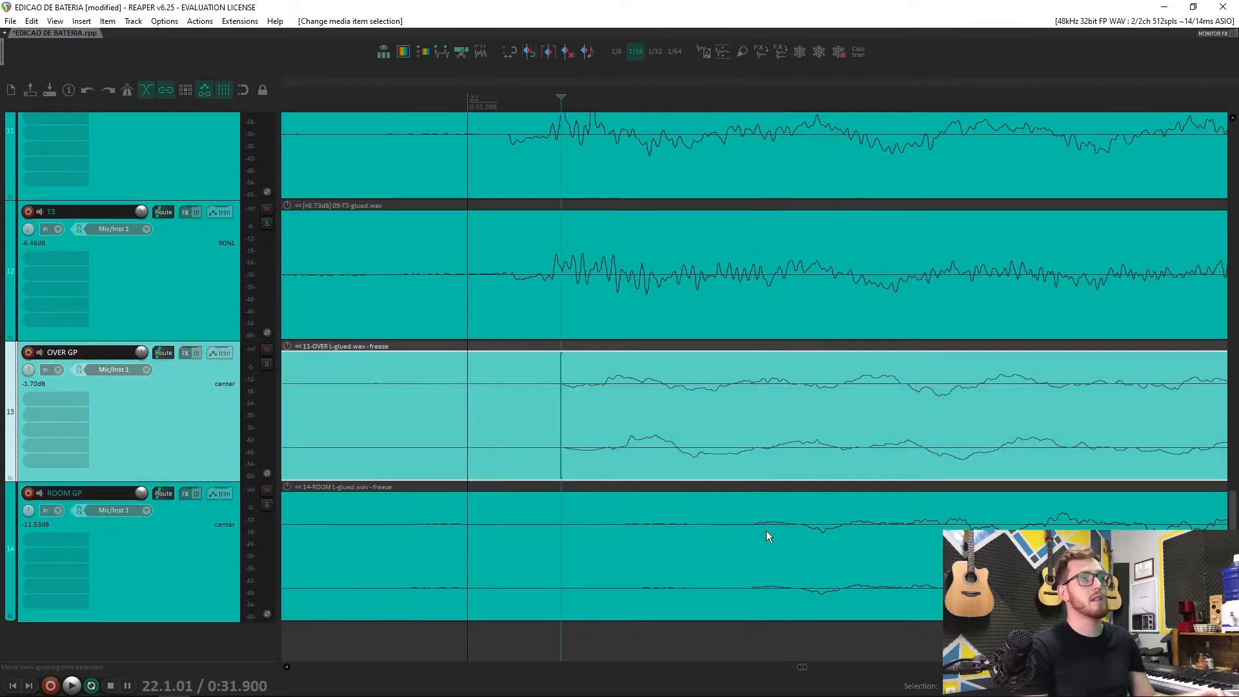
pyautogui.click(796, 570)
pyautogui.moveTo(795, 566); pyautogui.dragTo(595, 579)
pyautogui.scroll(-3, 666, 555)
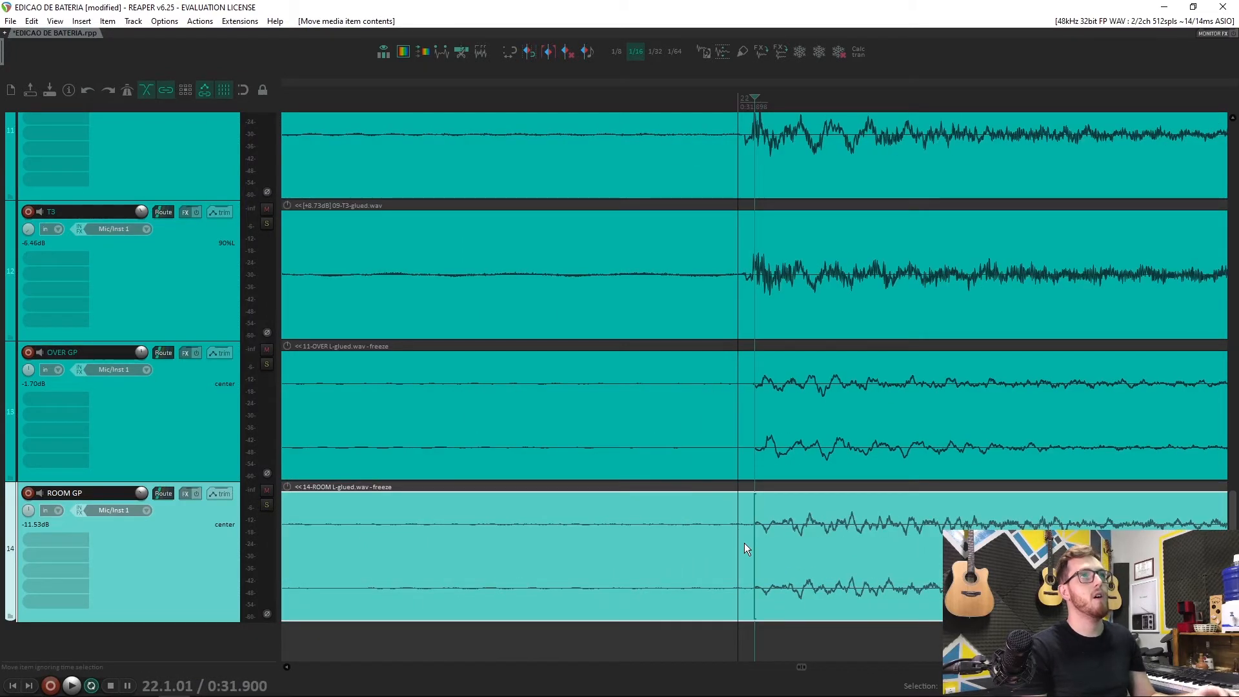
pyautogui.scroll(3, 746, 542)
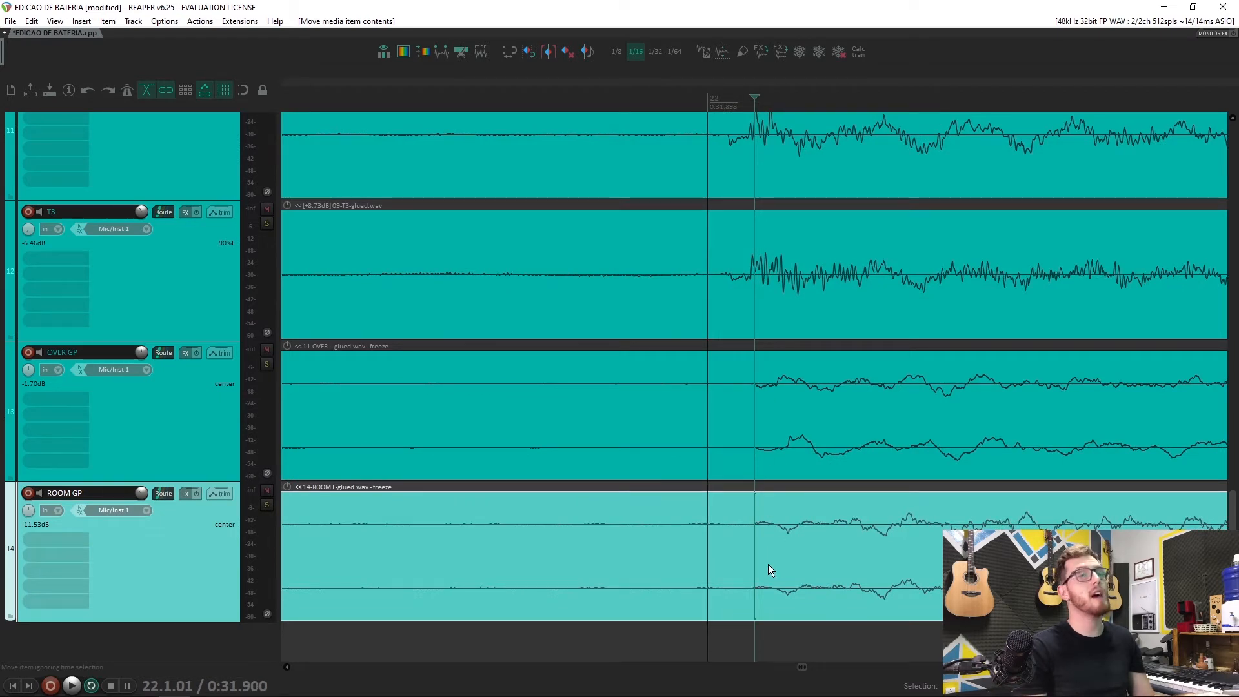
pyautogui.scroll(-1, 768, 564)
pyautogui.scroll(-1, 768, 517)
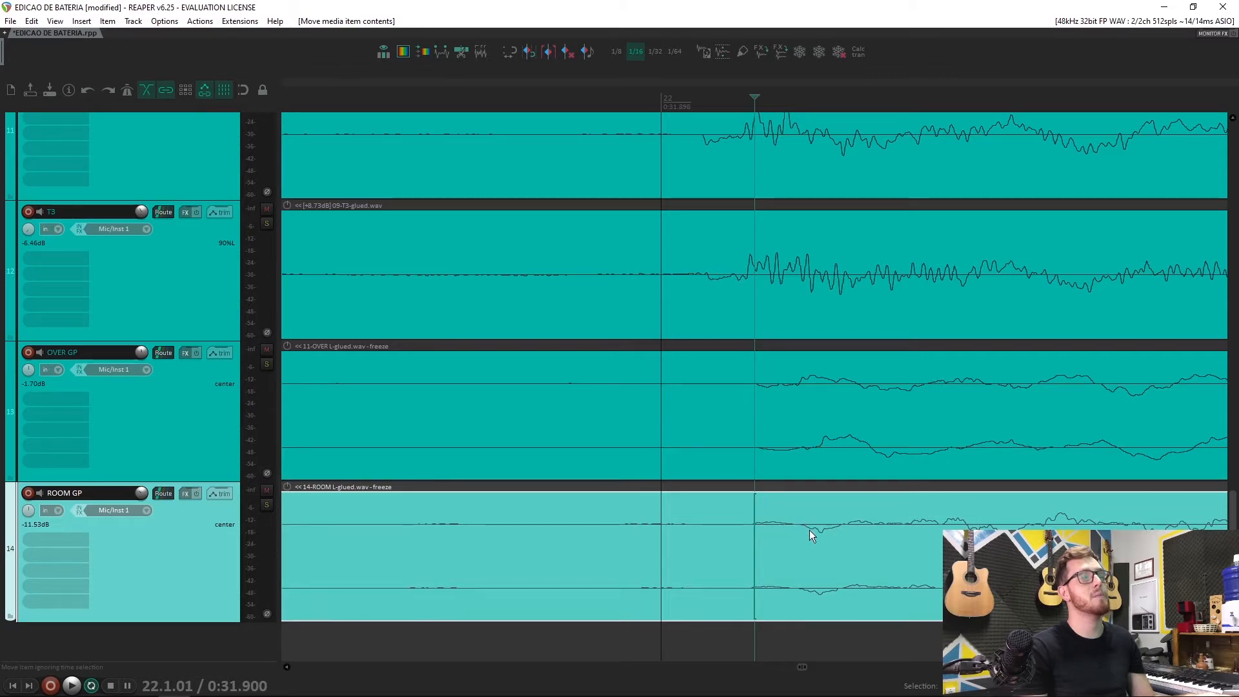
# Step: Make a time selection around the hit at bar 22 and extend its end slightly
pyautogui.scroll(-5, 809, 529)
pyautogui.scroll(-3, 806, 537)
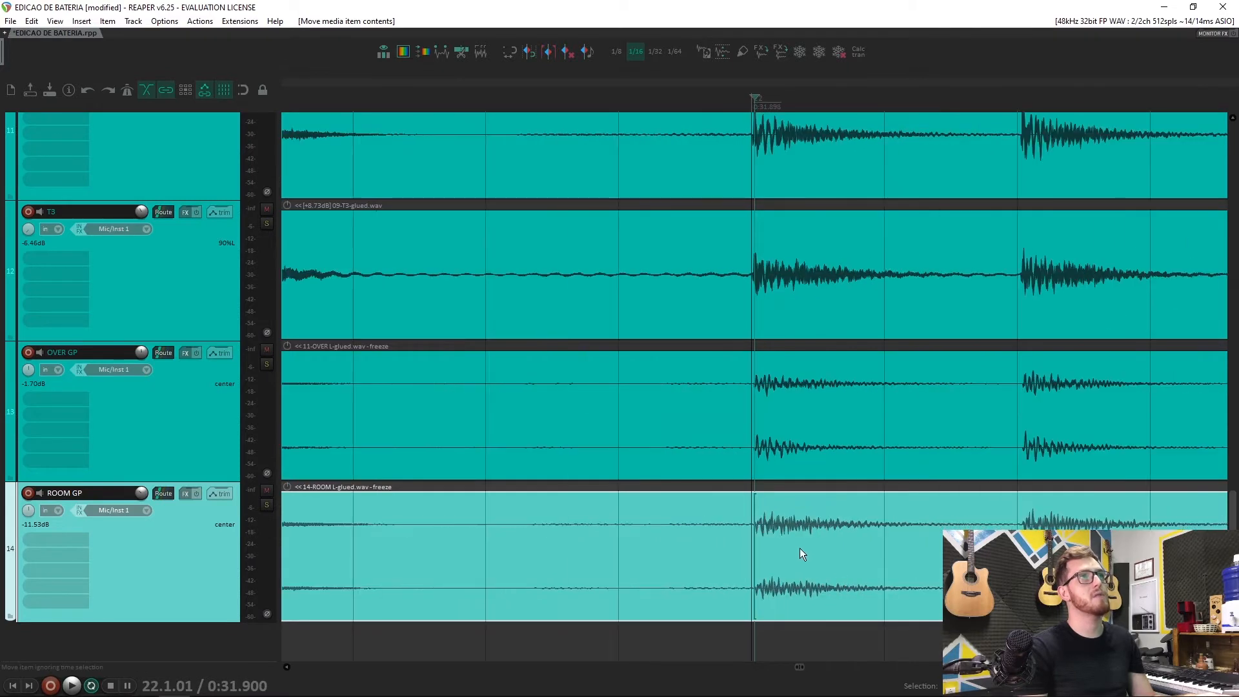
pyautogui.moveTo(739, 104); pyautogui.dragTo(970, 119)
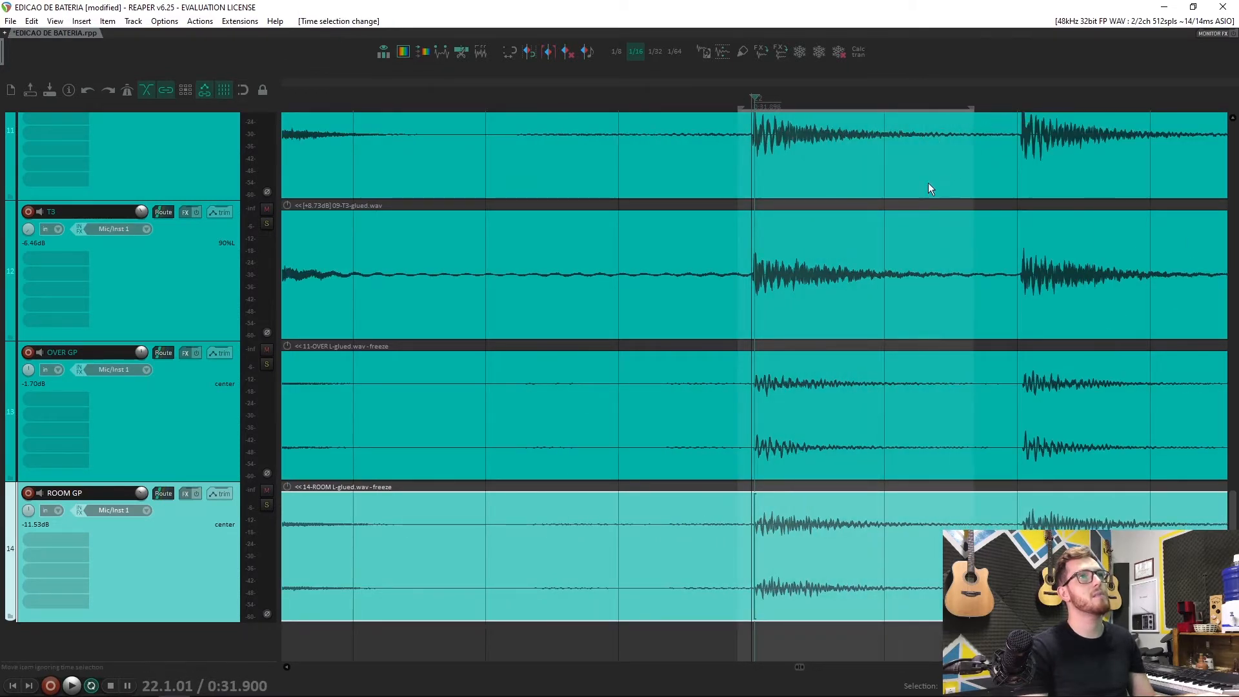
pyautogui.scroll(-6, 833, 335)
pyautogui.scroll(8, 839, 323)
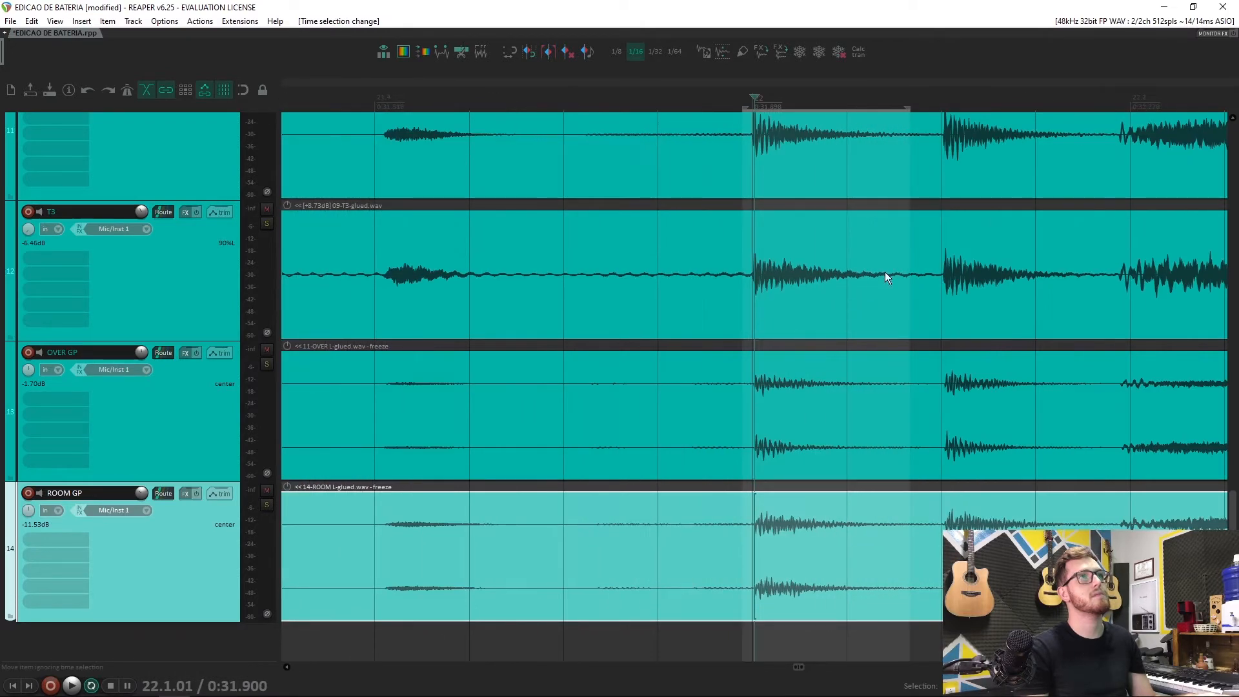
pyautogui.scroll(-4, 959, 155)
pyautogui.moveTo(906, 105); pyautogui.dragTo(927, 112)
pyautogui.scroll(-4, 814, 284)
pyautogui.scroll(-2, 804, 308)
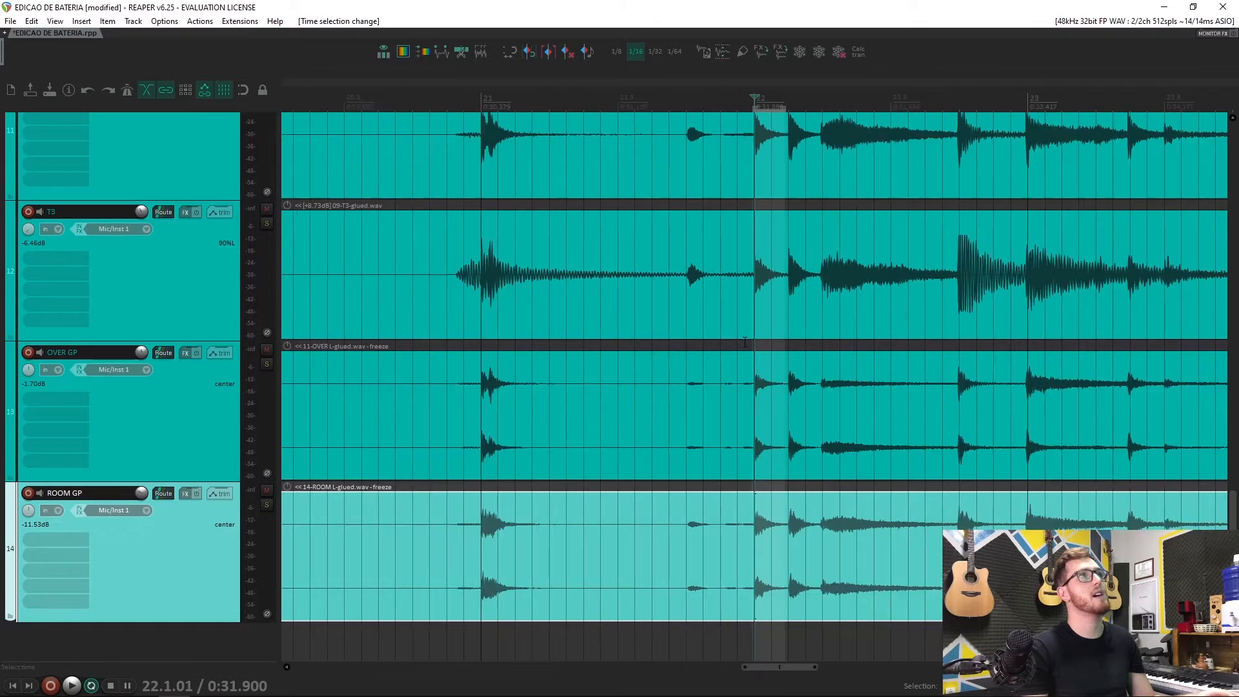
# Step: Make a time selection over the hit at bar 21 and place the edit cursor on its ROOM GP waveform
pyautogui.moveTo(481, 108); pyautogui.dragTo(590, 111)
pyautogui.click(493, 517)
pyautogui.scroll(4, 753, 513)
pyautogui.scroll(3, 753, 512)
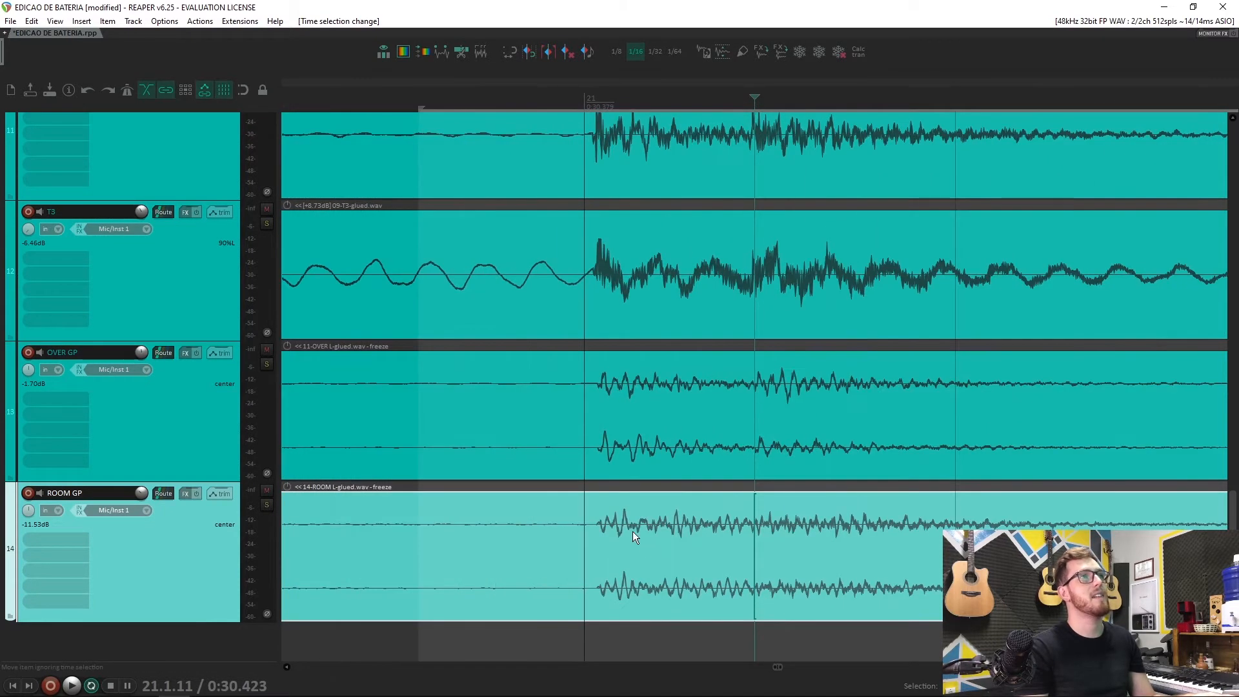
# Step: Place the edit cursor at the transient start, at 21.1.01, and fine-tune the ROOM GP item's contents by slipping them slightly later
pyautogui.click(598, 518)
pyautogui.scroll(4, 738, 538)
pyautogui.moveTo(756, 536); pyautogui.dragTo(785, 532)
pyautogui.scroll(-8, 787, 532)
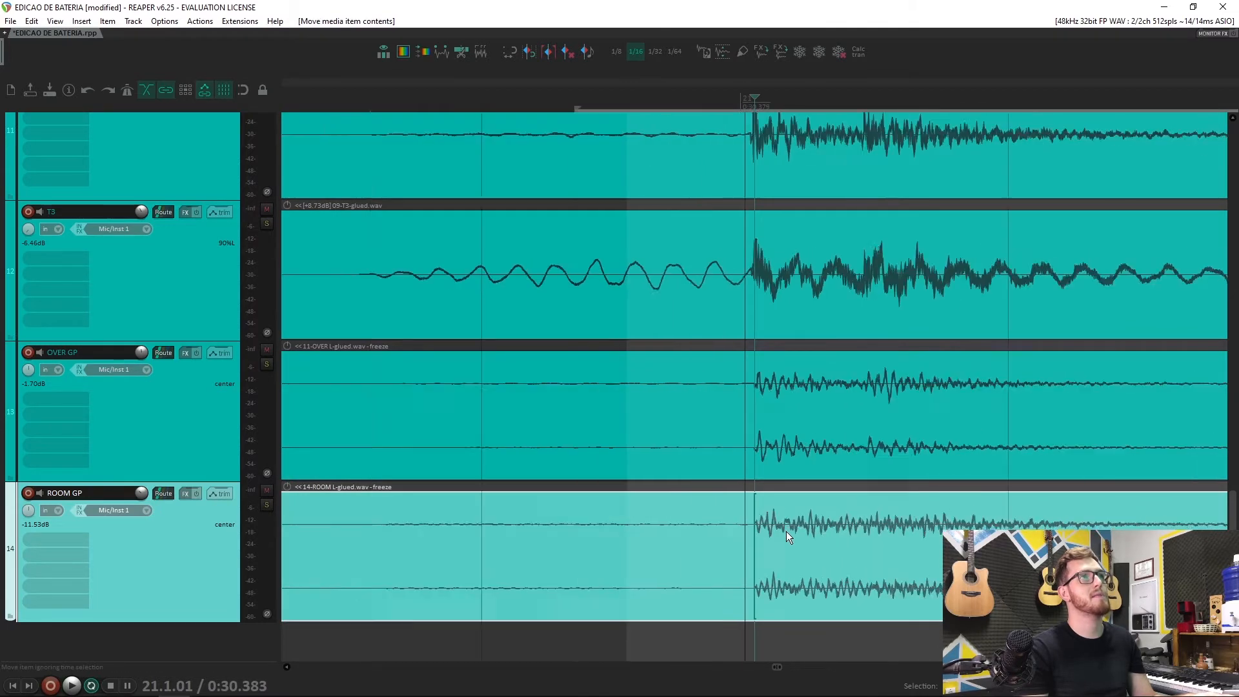
pyautogui.scroll(3, 844, 127)
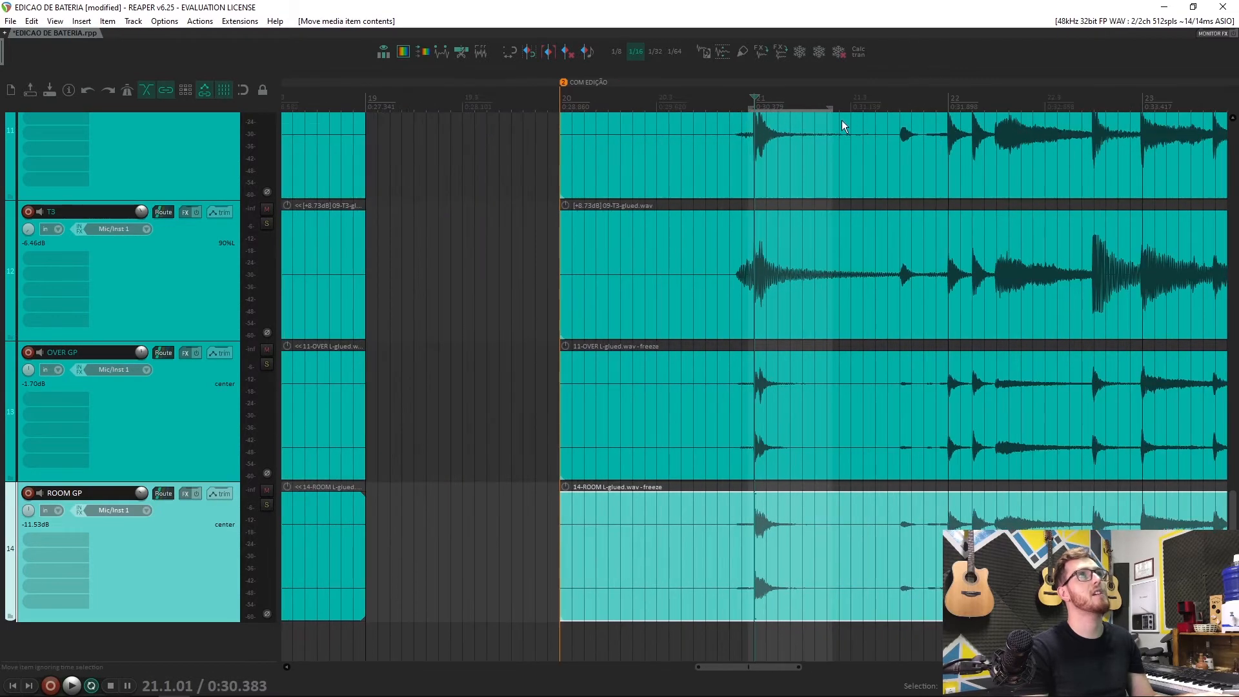
pyautogui.scroll(2, 789, 309)
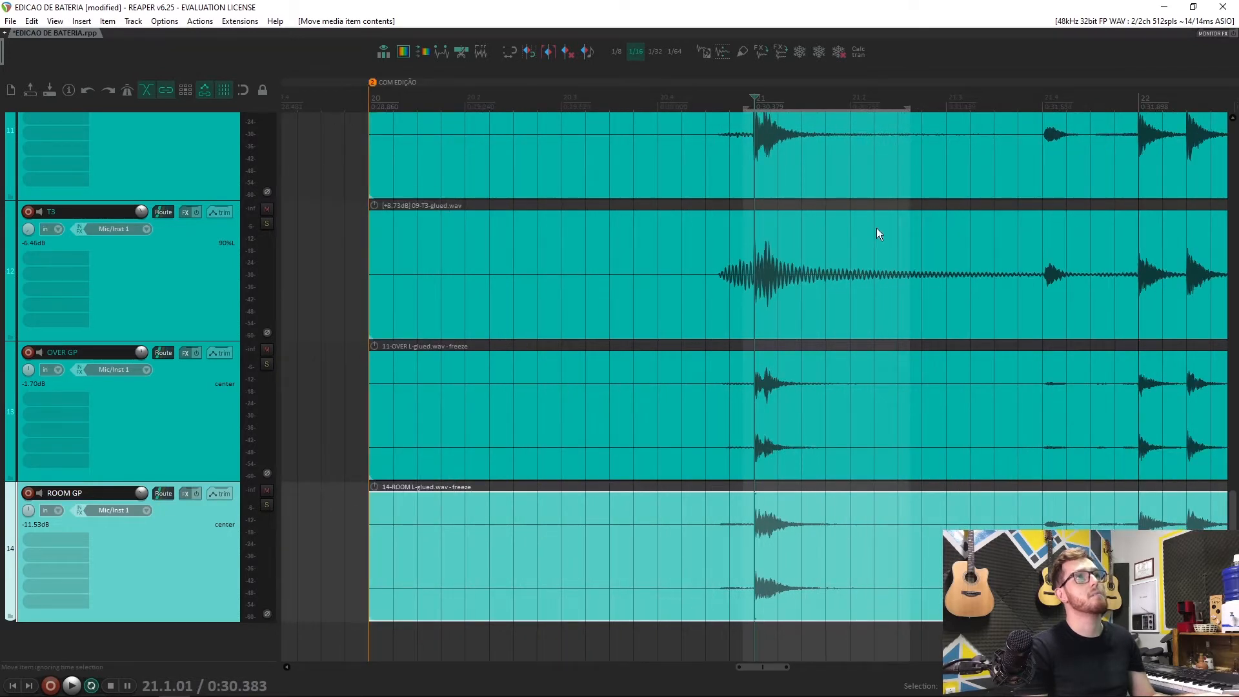
# Step: Solo the OVER GP and ROOM GP tracks and switch the master output to mono in the mixer
pyautogui.click(267, 364)
pyautogui.click(268, 504)
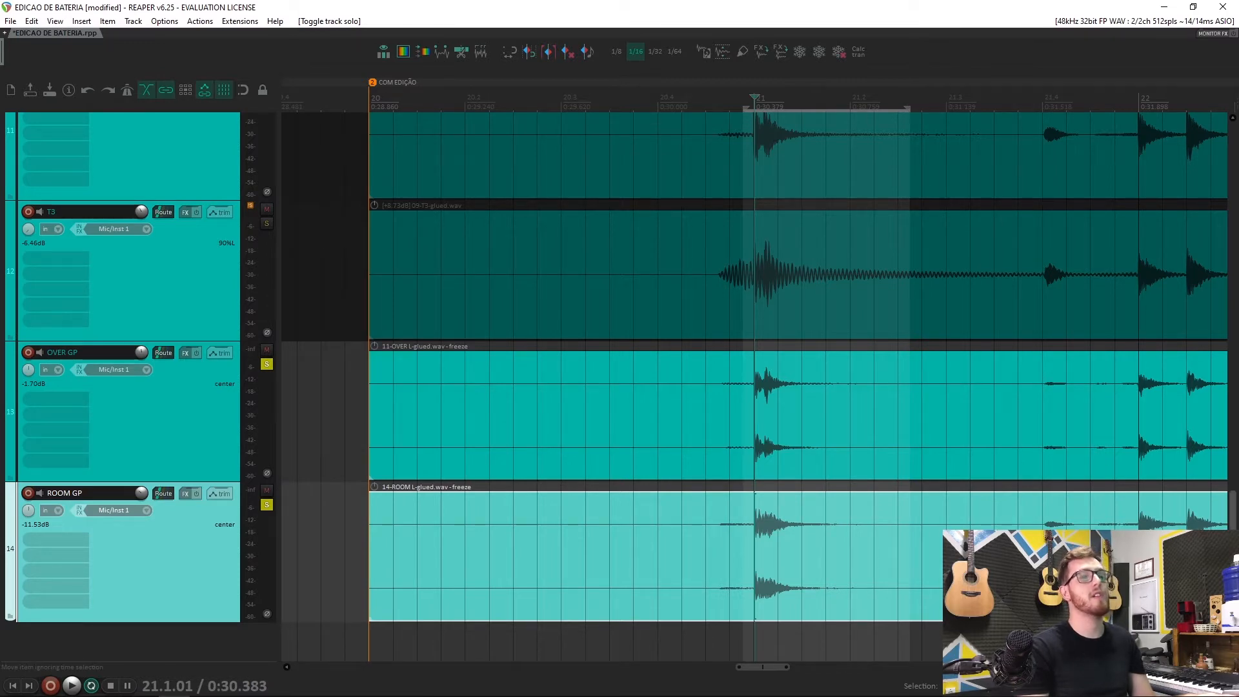
pyautogui.hotkey('ctrl', 'm')
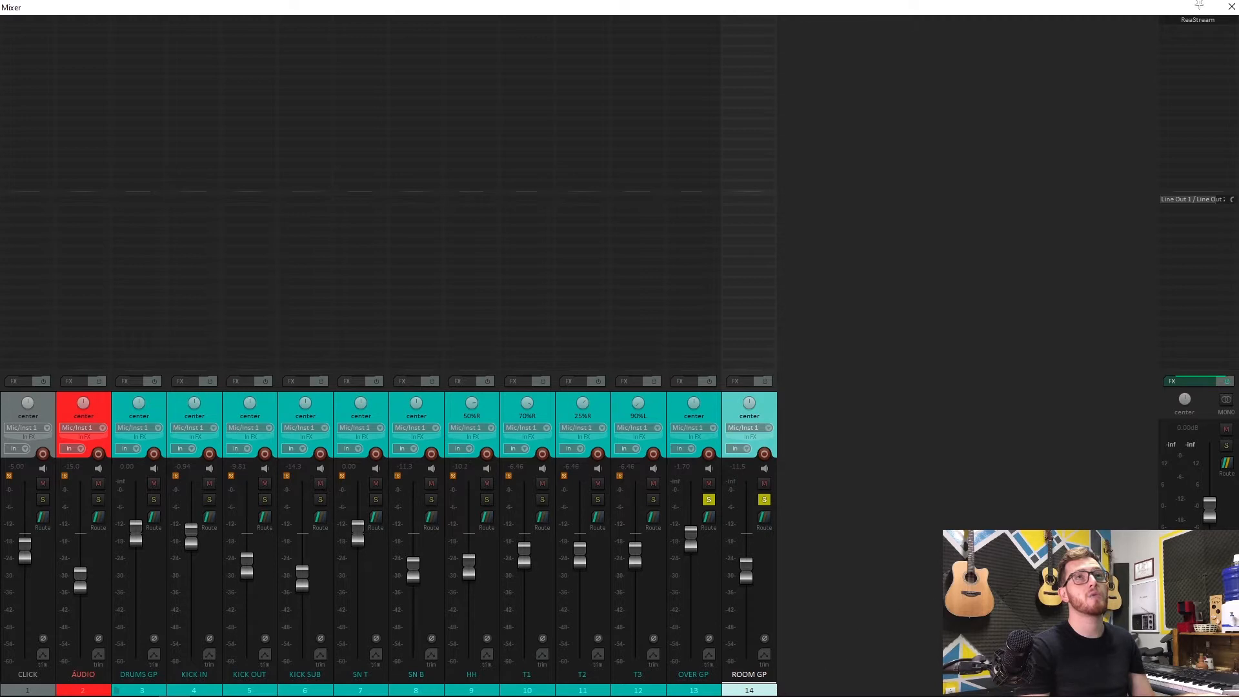
pyautogui.click(1228, 403)
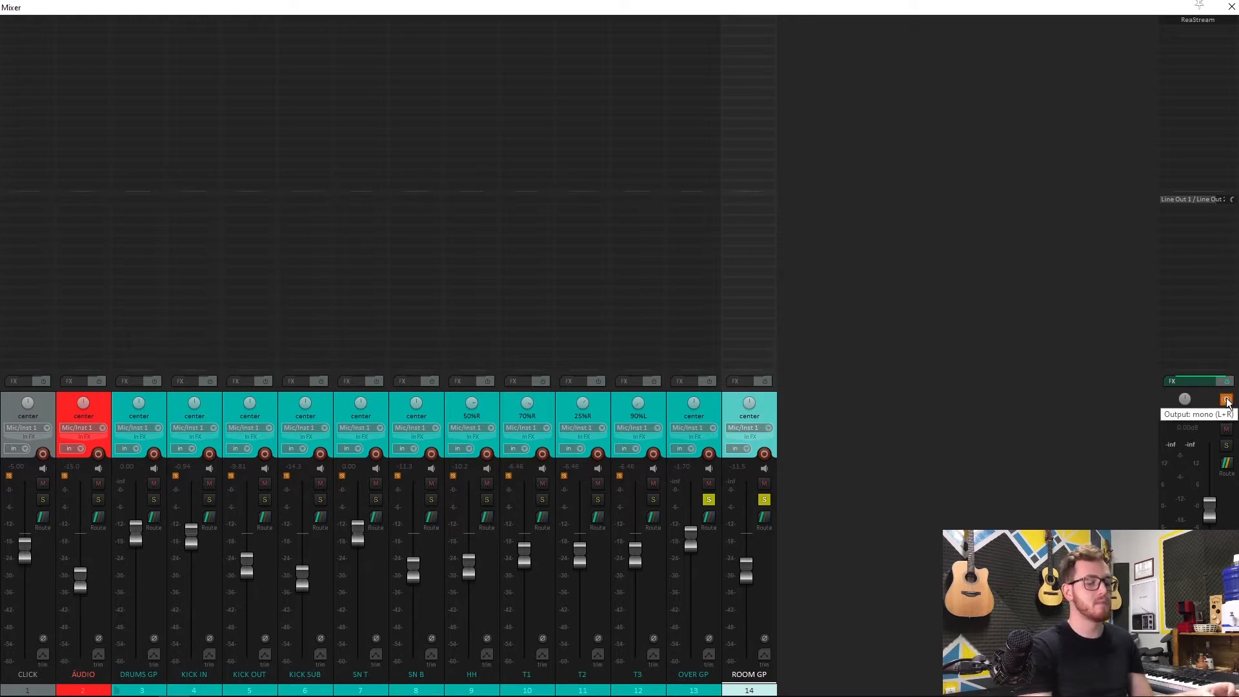
pyautogui.hotkey('ctrl', 'm')
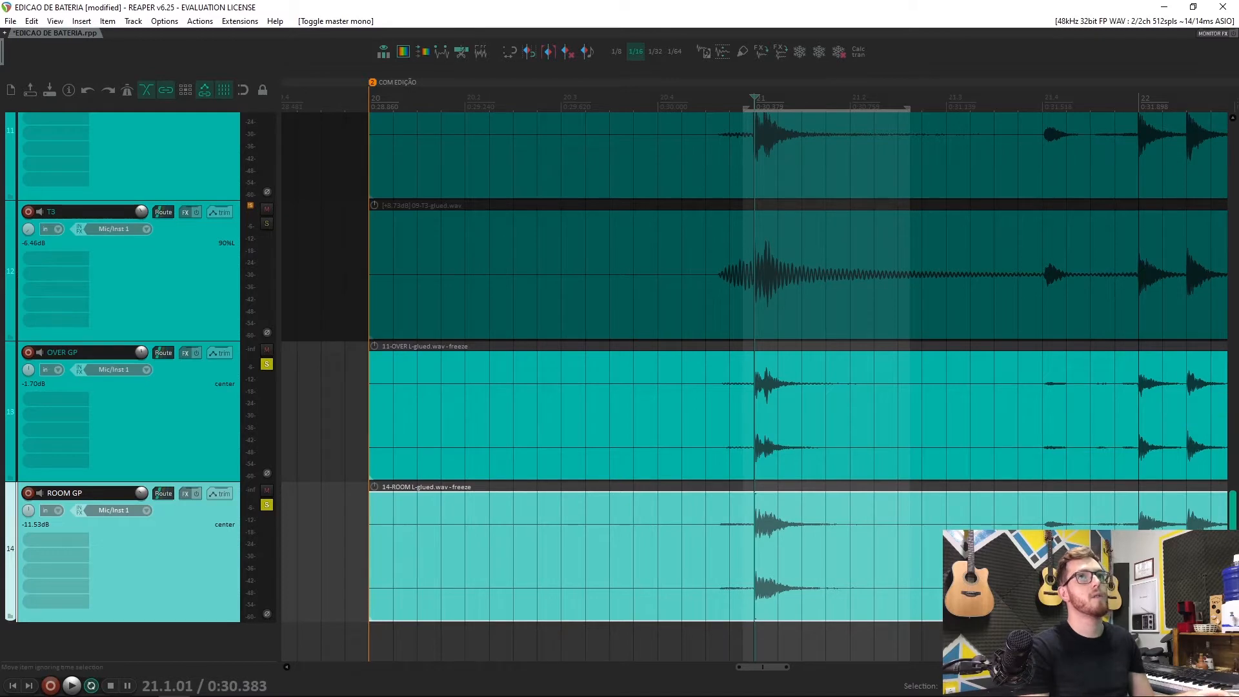
# Step: Show the master track with its mono control above the track list and hide it again
pyautogui.scroll(3, 1232, 510)
pyautogui.scroll(10, 1235, 148)
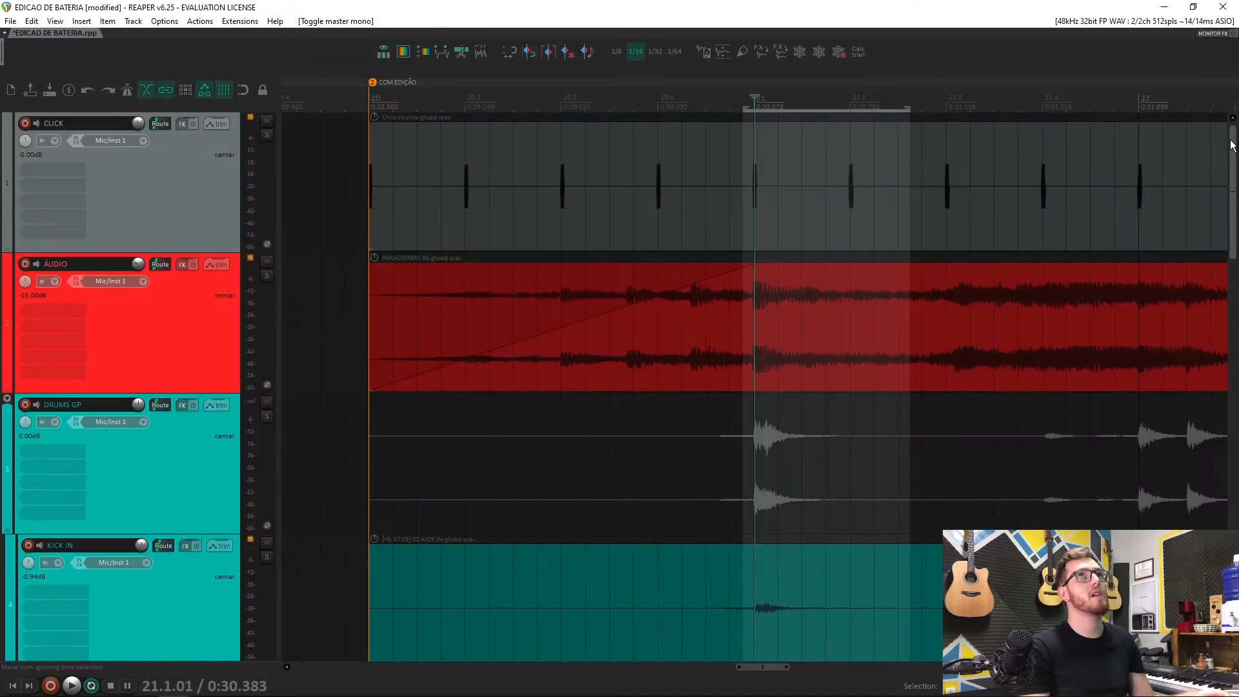
pyautogui.click(55, 21)
pyautogui.click(68, 38)
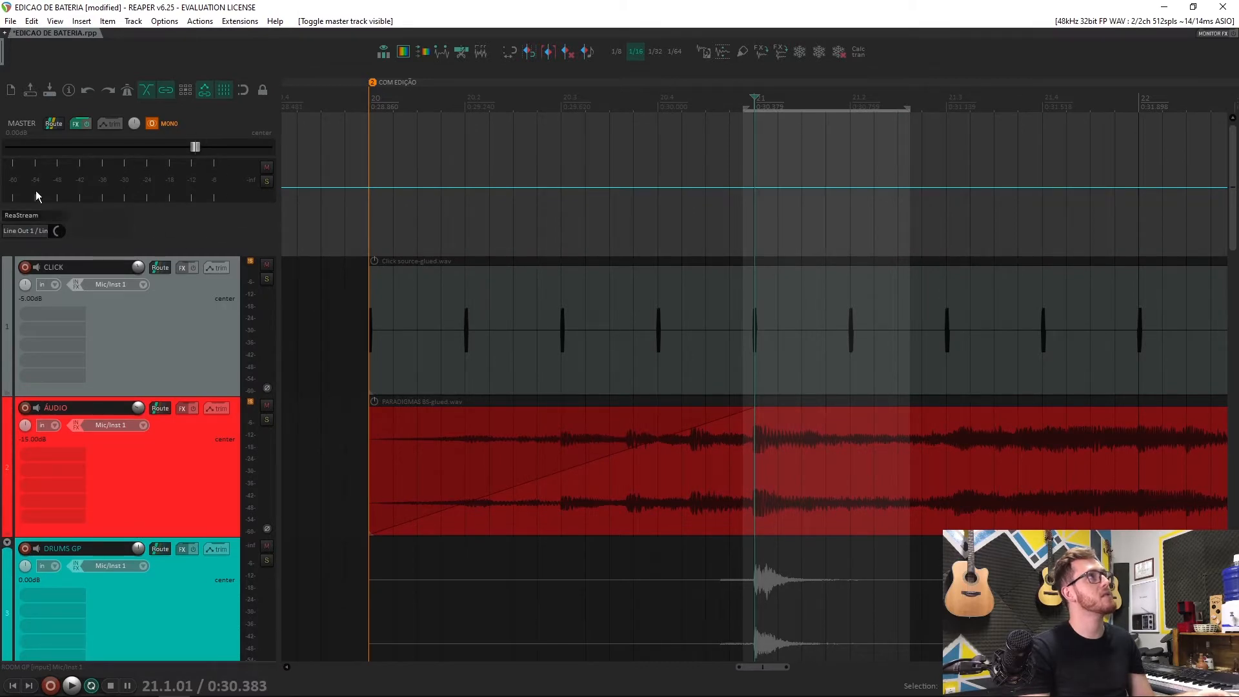
pyautogui.click(55, 21)
pyautogui.click(67, 37)
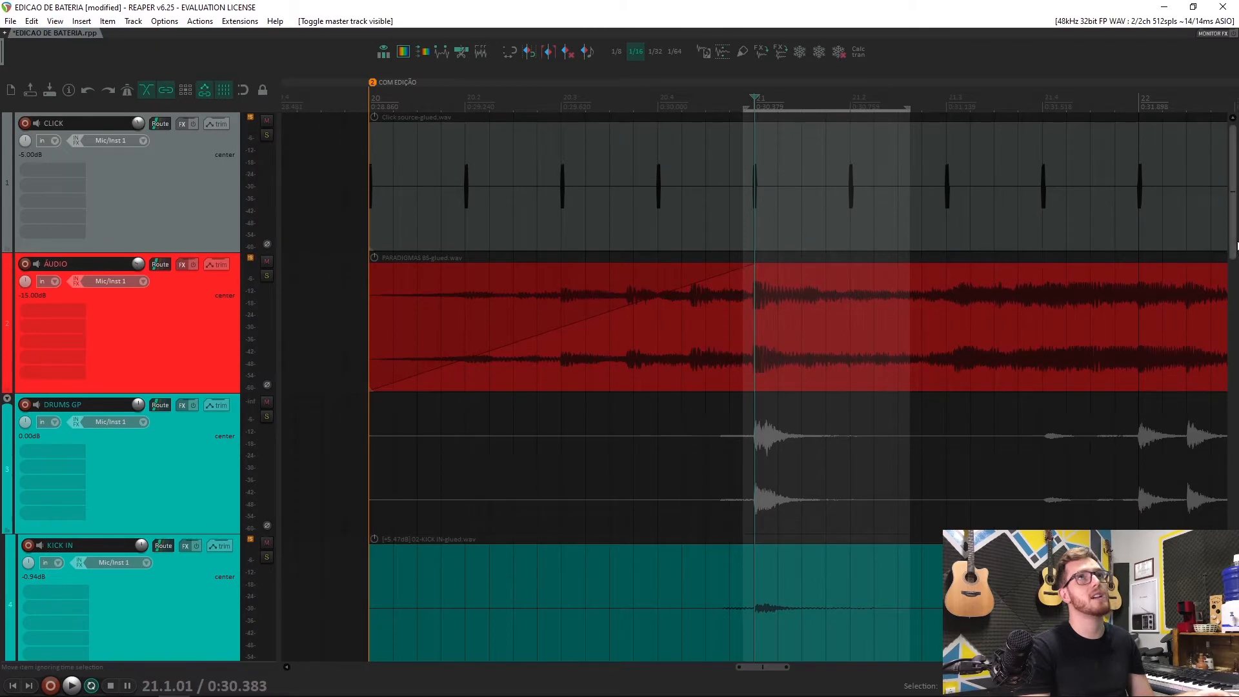
# Step: Play the soloed OVER GP and ROOM GP hit from just before bar 21
pyautogui.scroll(-10, 1219, 452)
pyautogui.scroll(-8, 1219, 476)
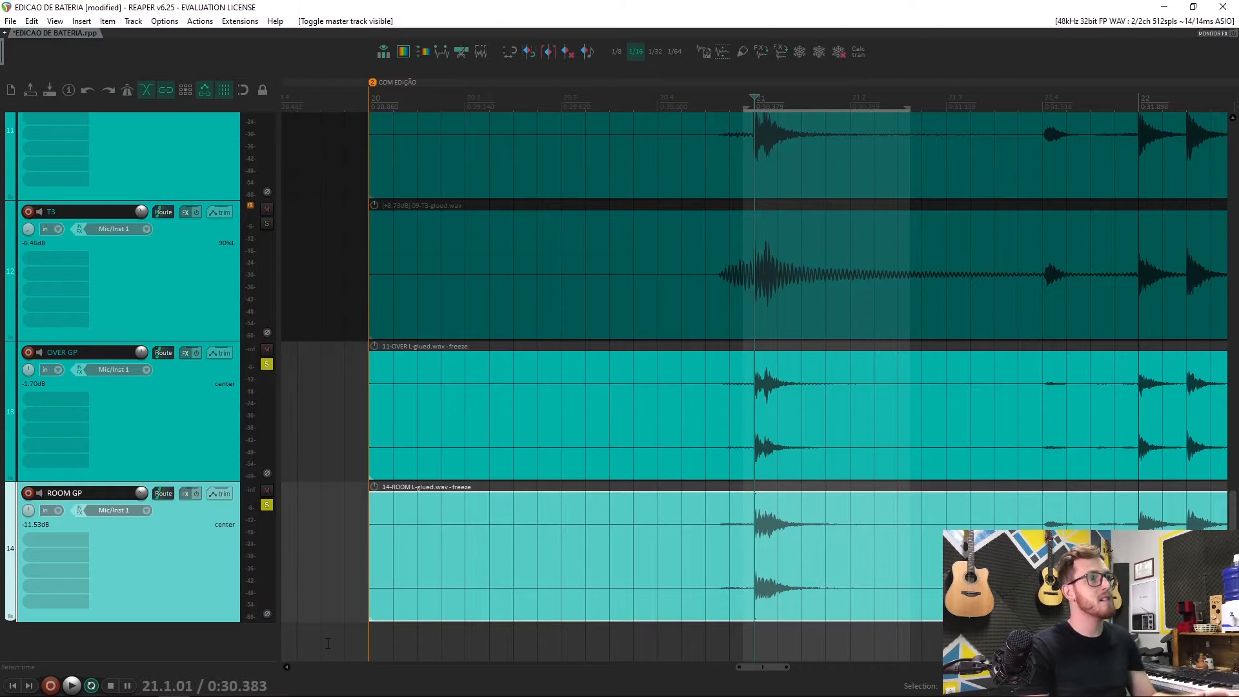
pyautogui.click(764, 551)
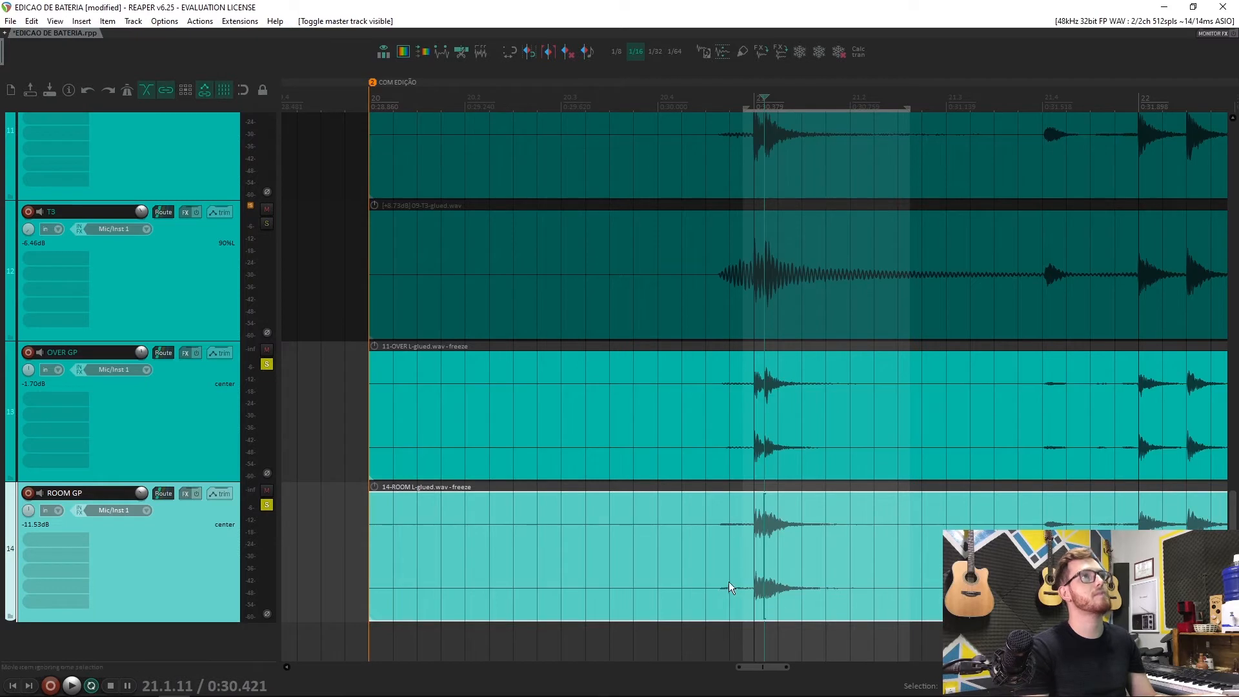
pyautogui.click(746, 563)
pyautogui.press('space')
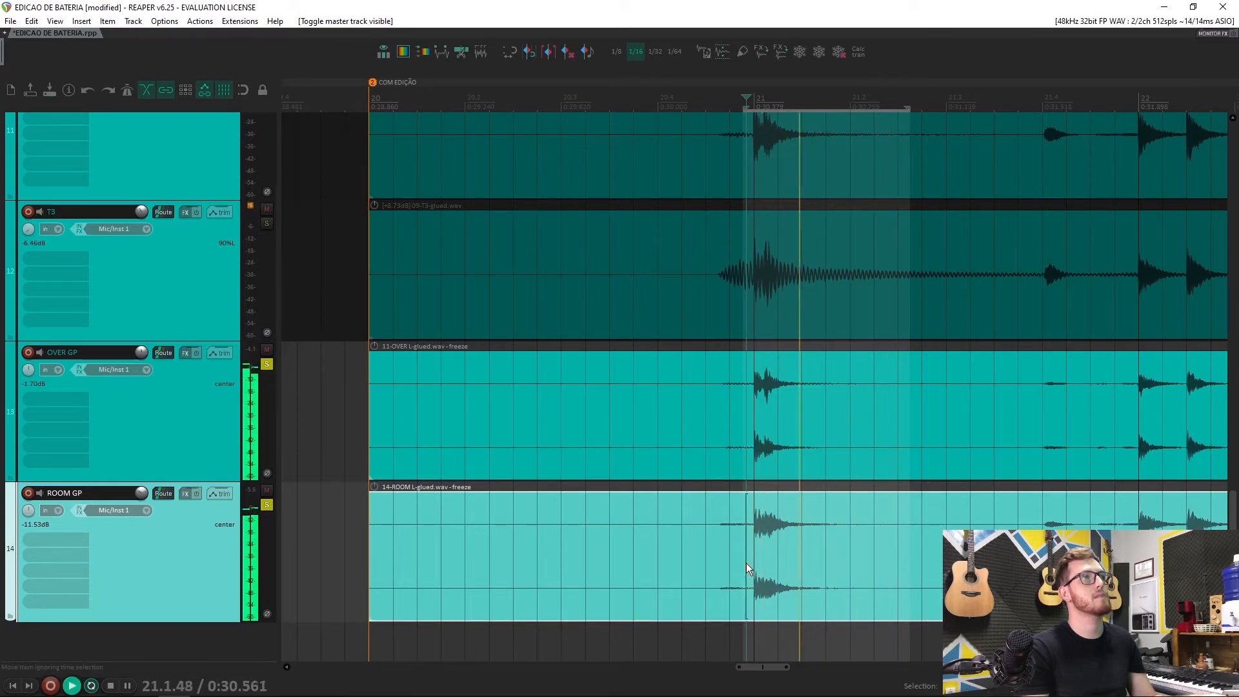
# Step: Toggle the ROOM GP track's phase between inverted and normal during playback, leaving it inverted
pyautogui.click(267, 615)
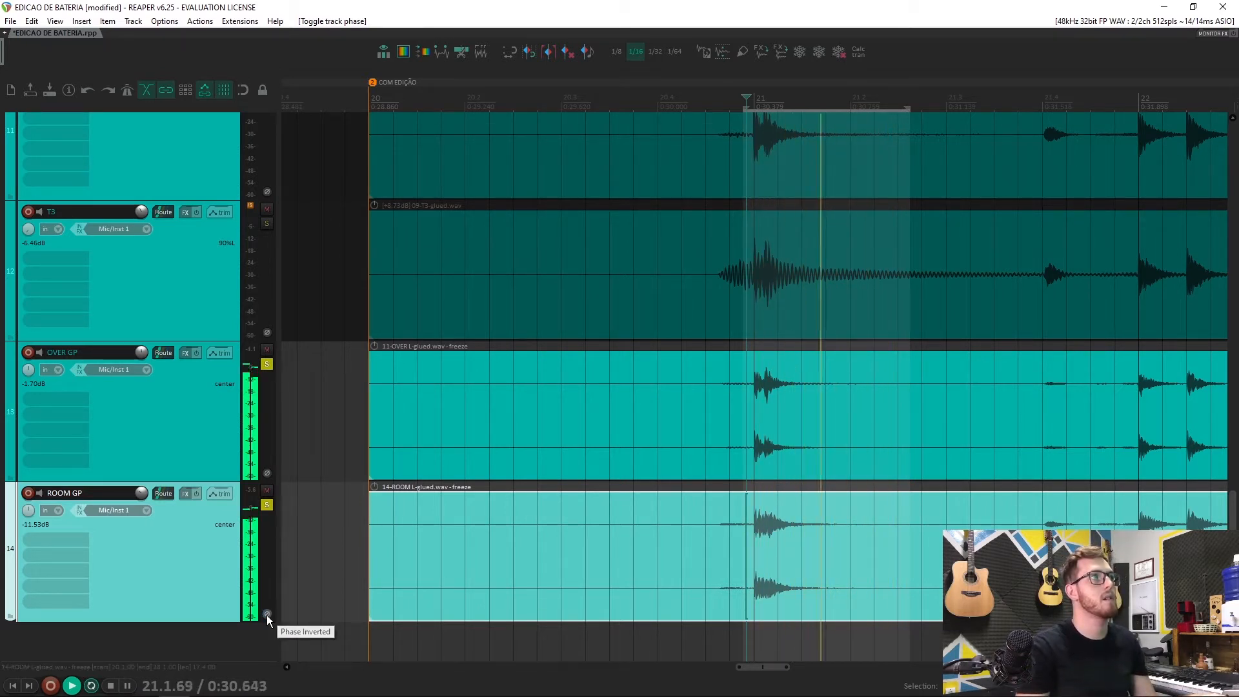
pyautogui.click(267, 615)
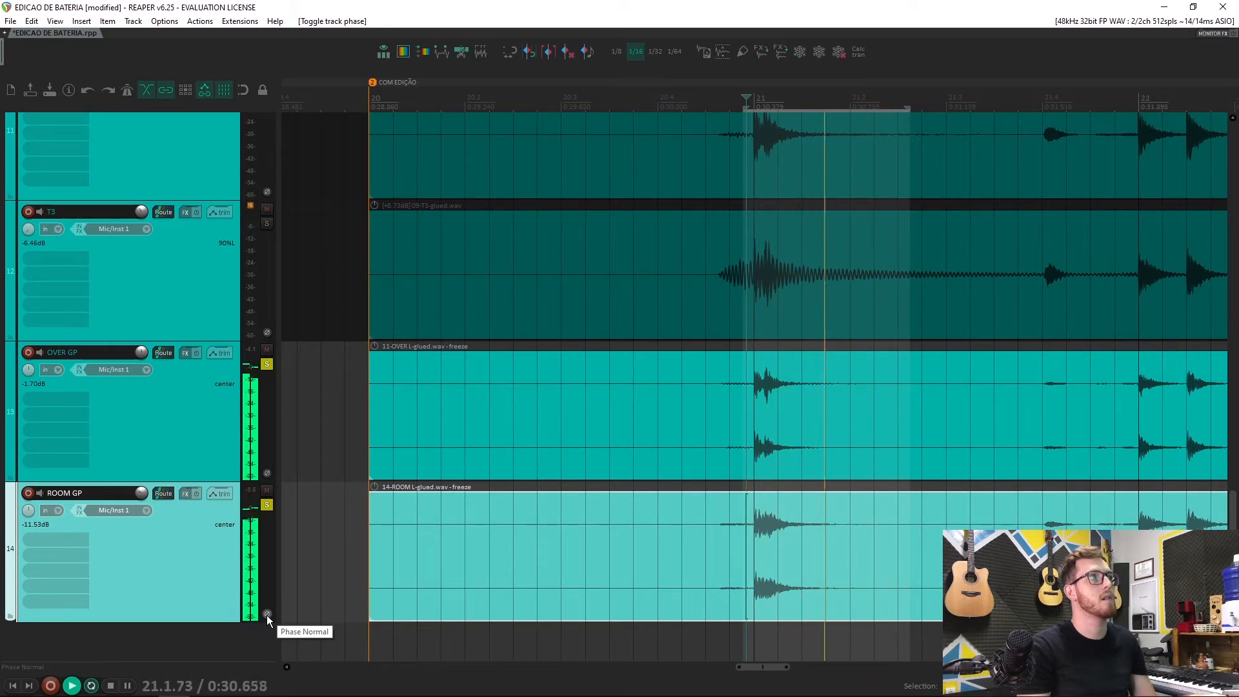
pyautogui.click(267, 615)
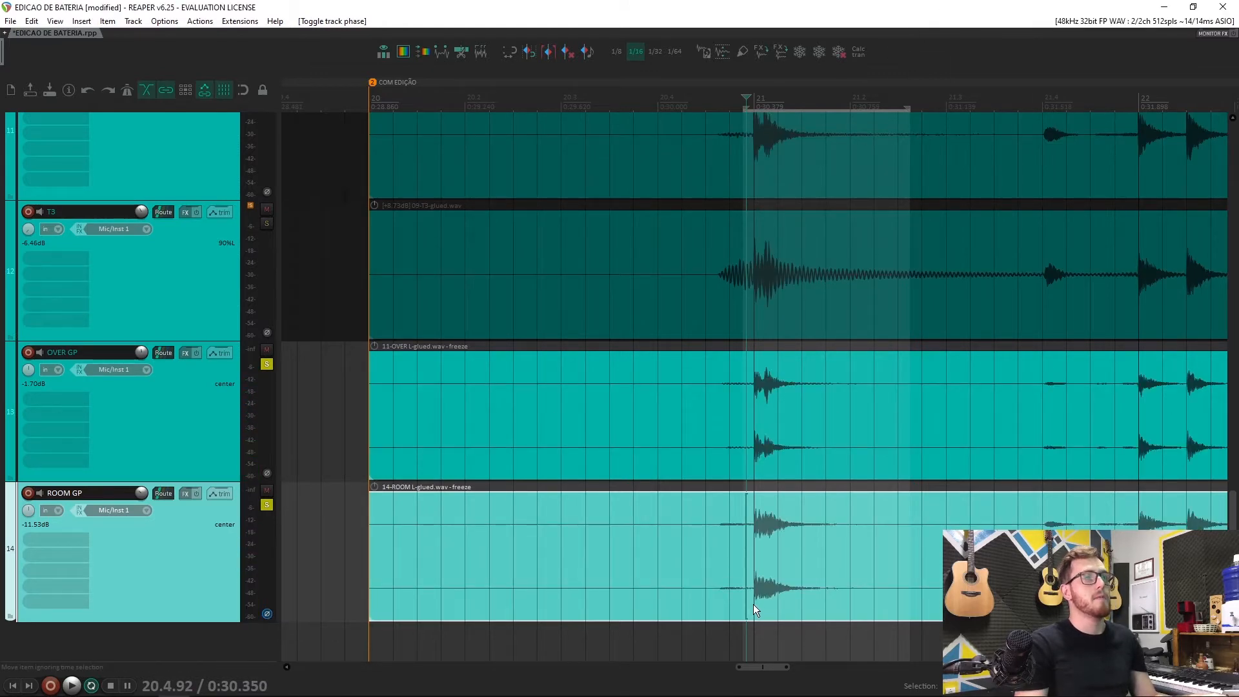
# Step: Place the edit cursor on the ROOM GP transient at 21.1.01 and toggle the track's phase inversion, leaving it at normal
pyautogui.scroll(2, 753, 604)
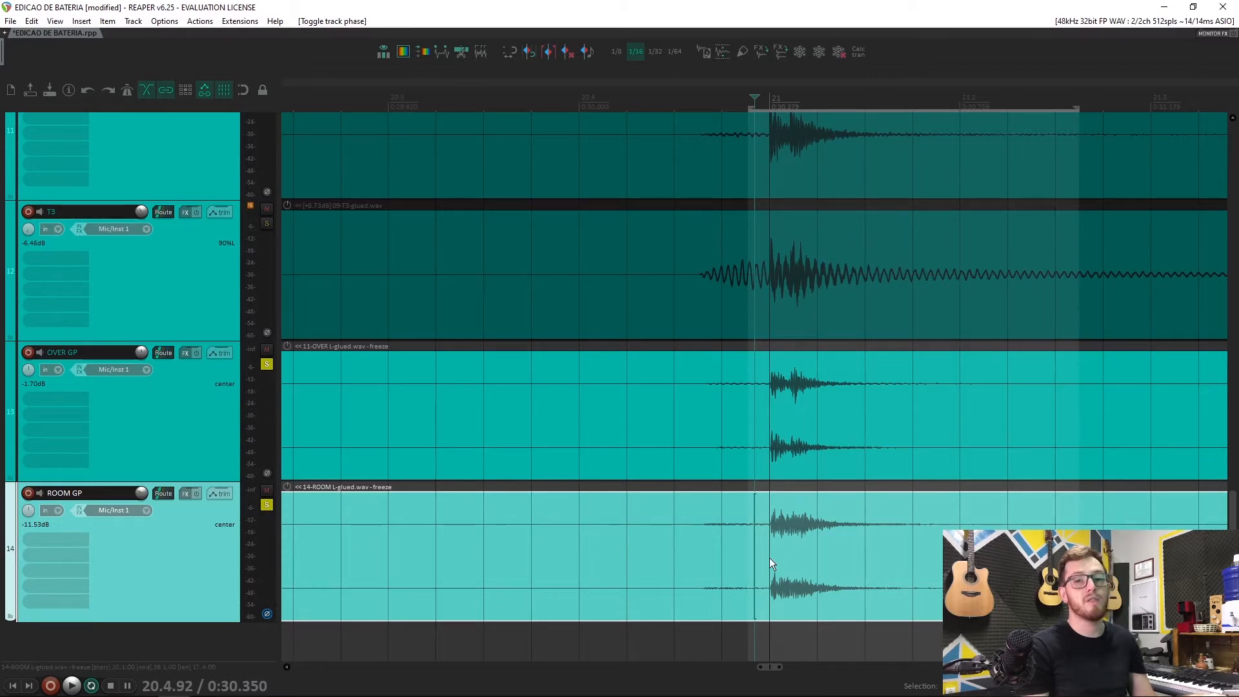
pyautogui.click(772, 532)
pyautogui.scroll(5, 773, 544)
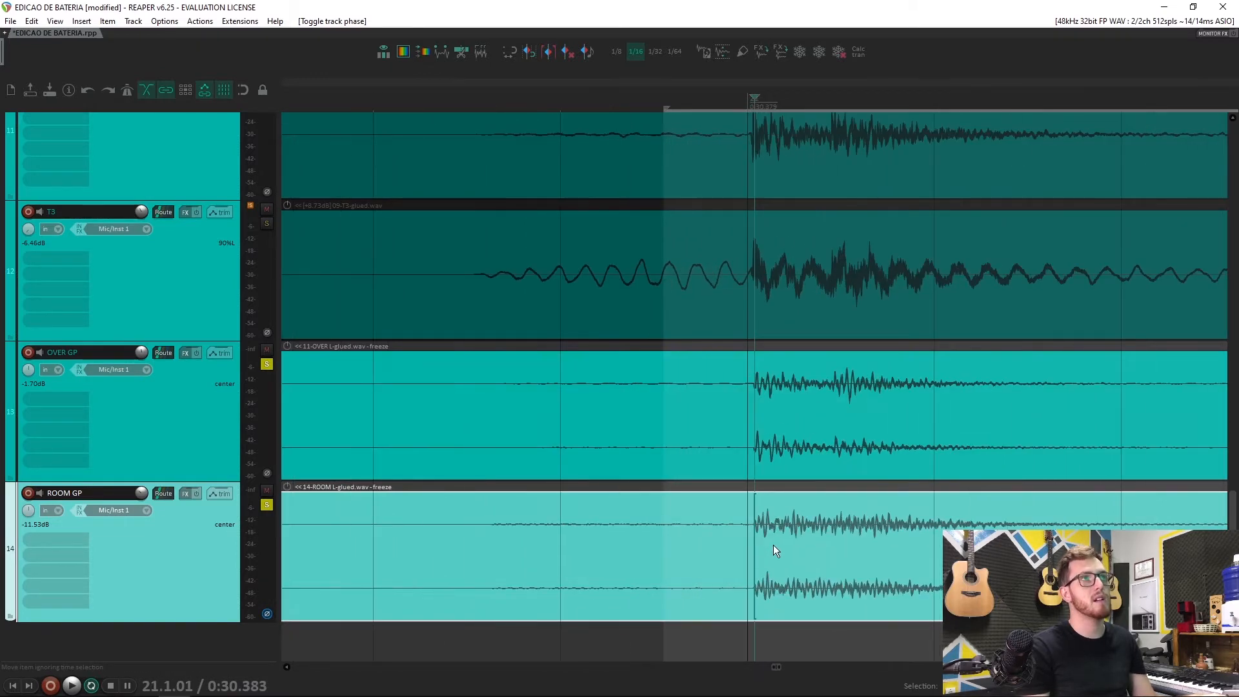
pyautogui.click(268, 614)
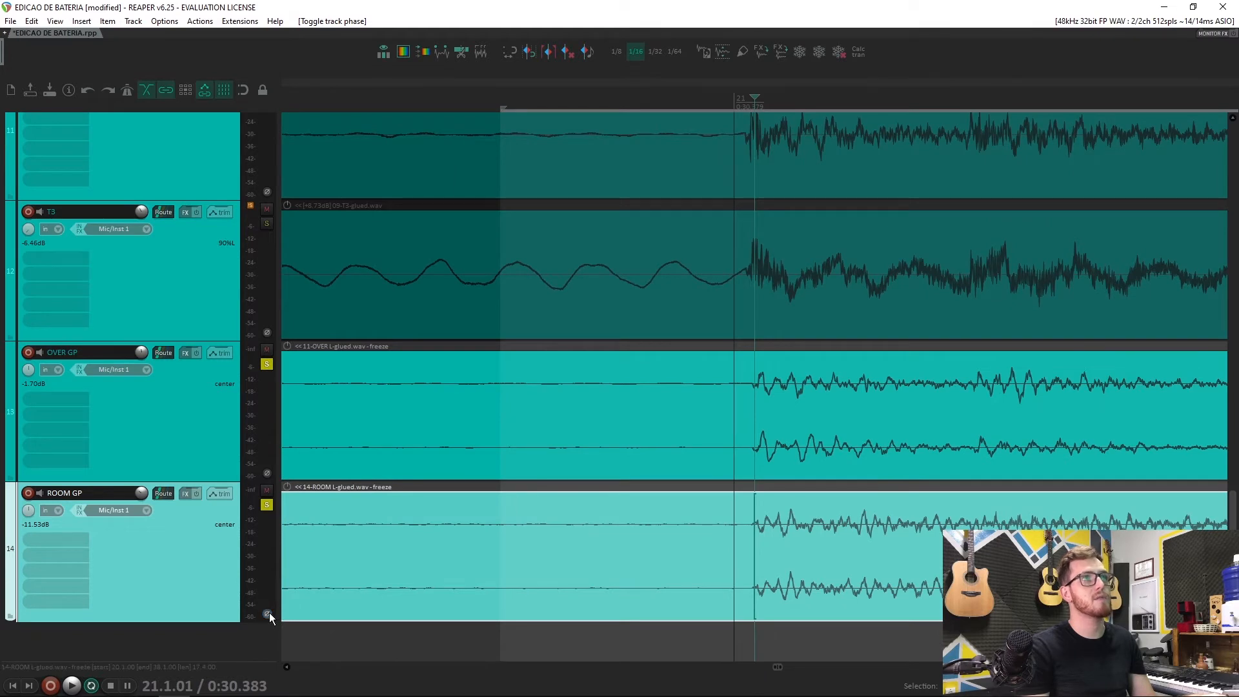
pyautogui.click(267, 614)
pyautogui.click(267, 614)
pyautogui.click(267, 614)
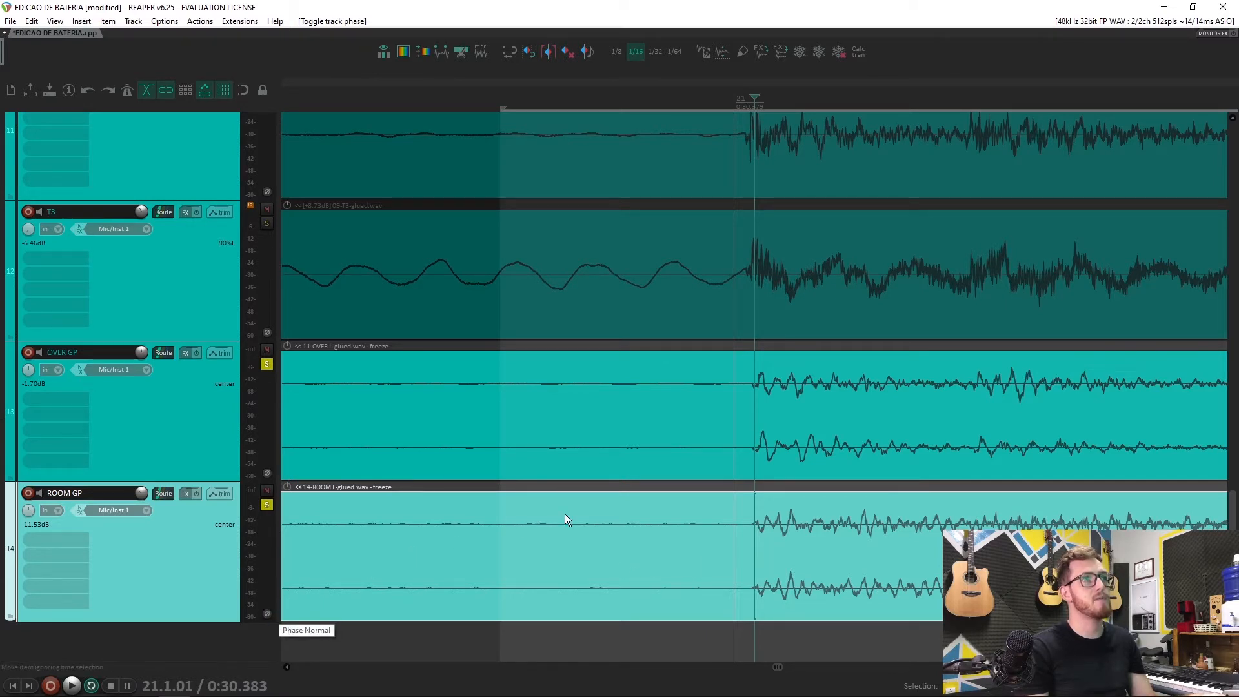
# Step: Select the ROOM GP item with the edit cursor at 20.4.84 and apply Invert phase in its media item properties
pyautogui.click(757, 548)
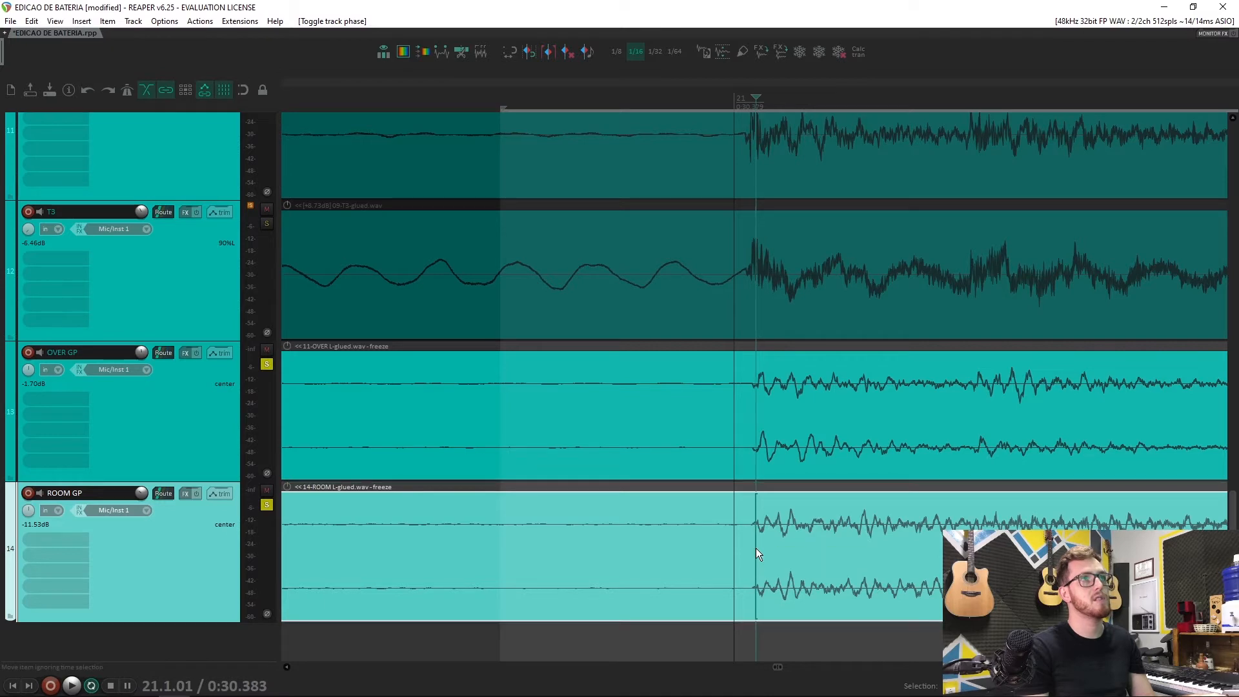
pyautogui.scroll(5, 736, 552)
pyautogui.click(745, 439)
pyautogui.click(725, 522)
pyautogui.scroll(3, 763, 549)
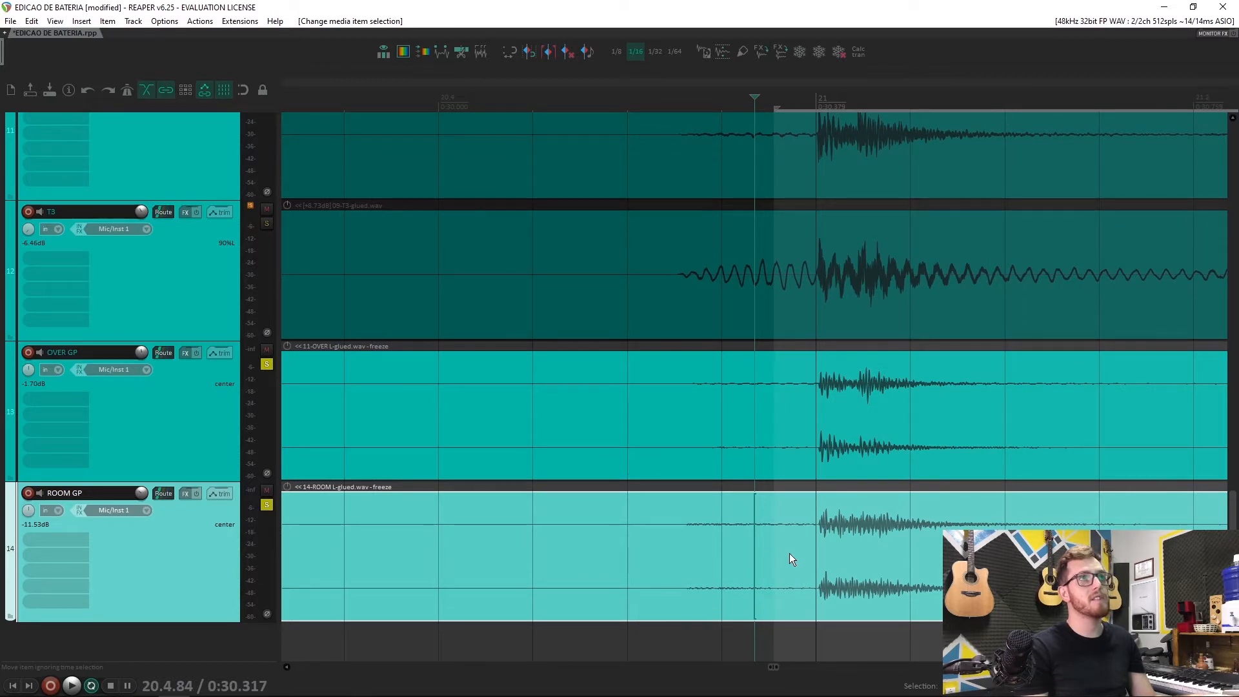
pyautogui.press('F2')
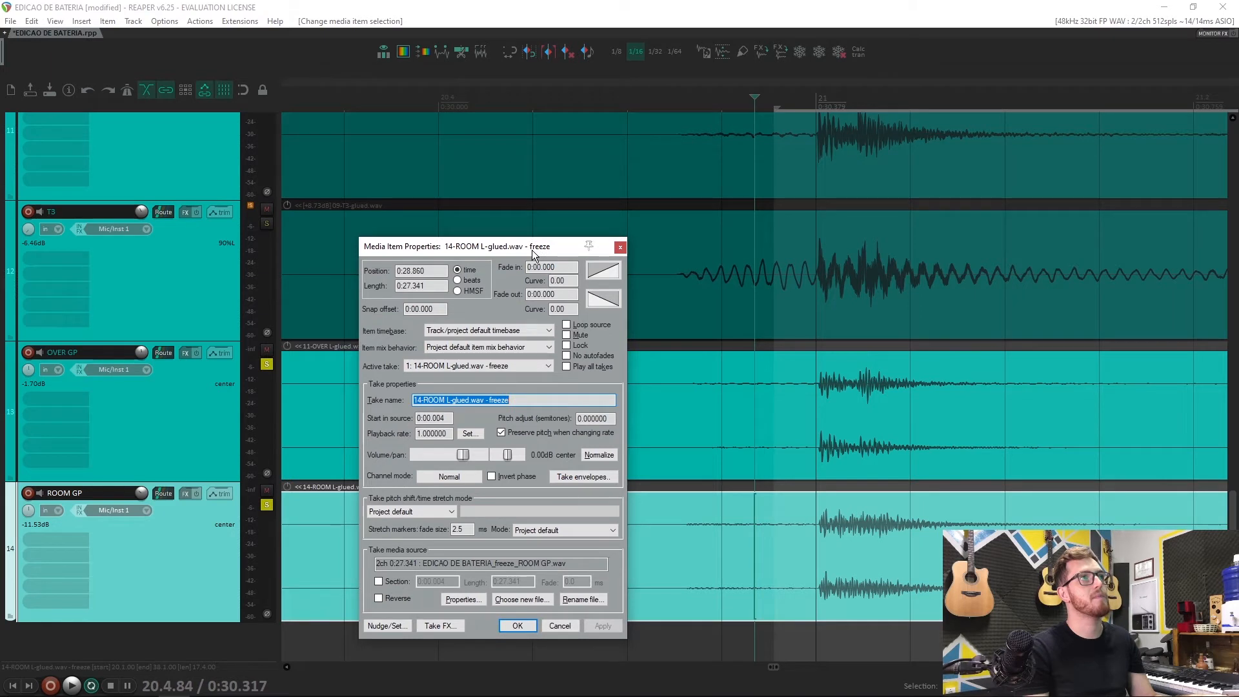
pyautogui.click(493, 476)
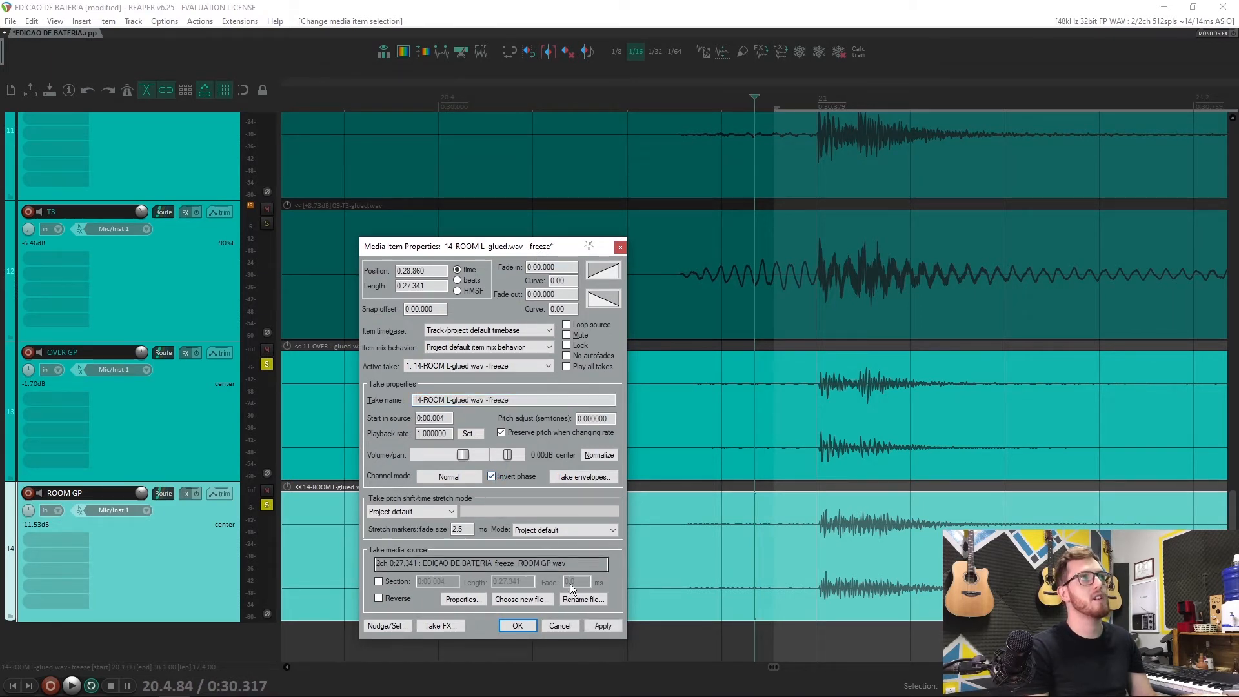
pyautogui.click(600, 626)
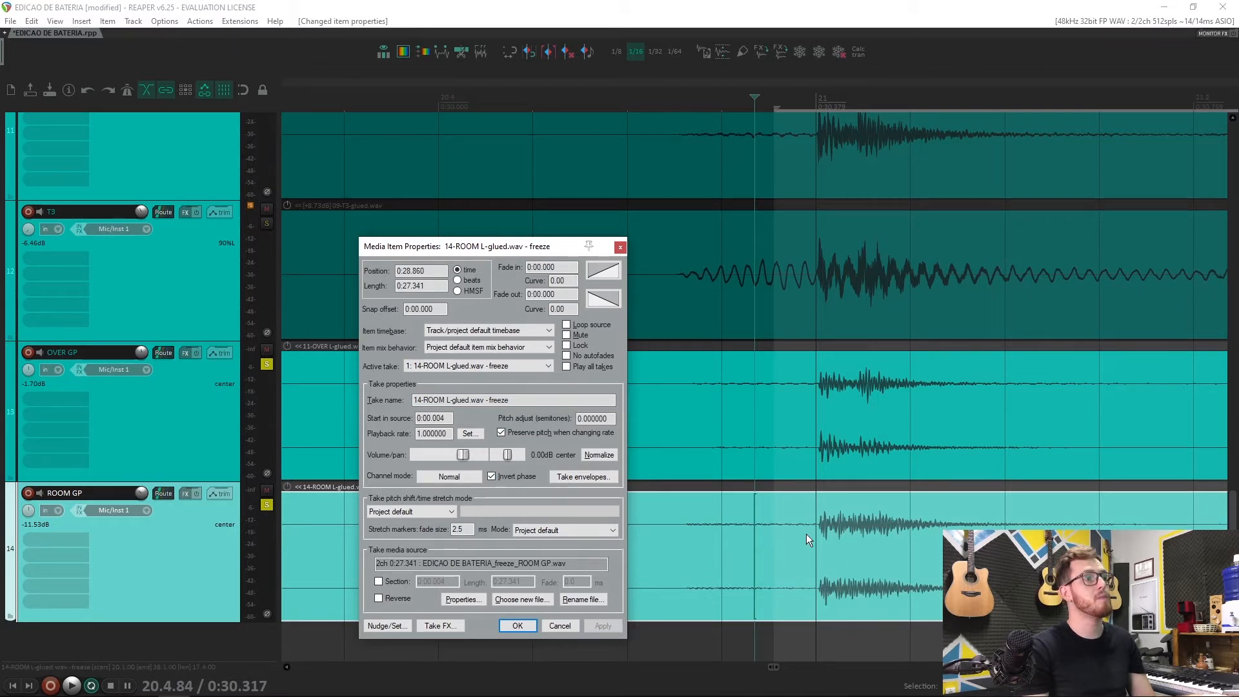
pyautogui.click(621, 249)
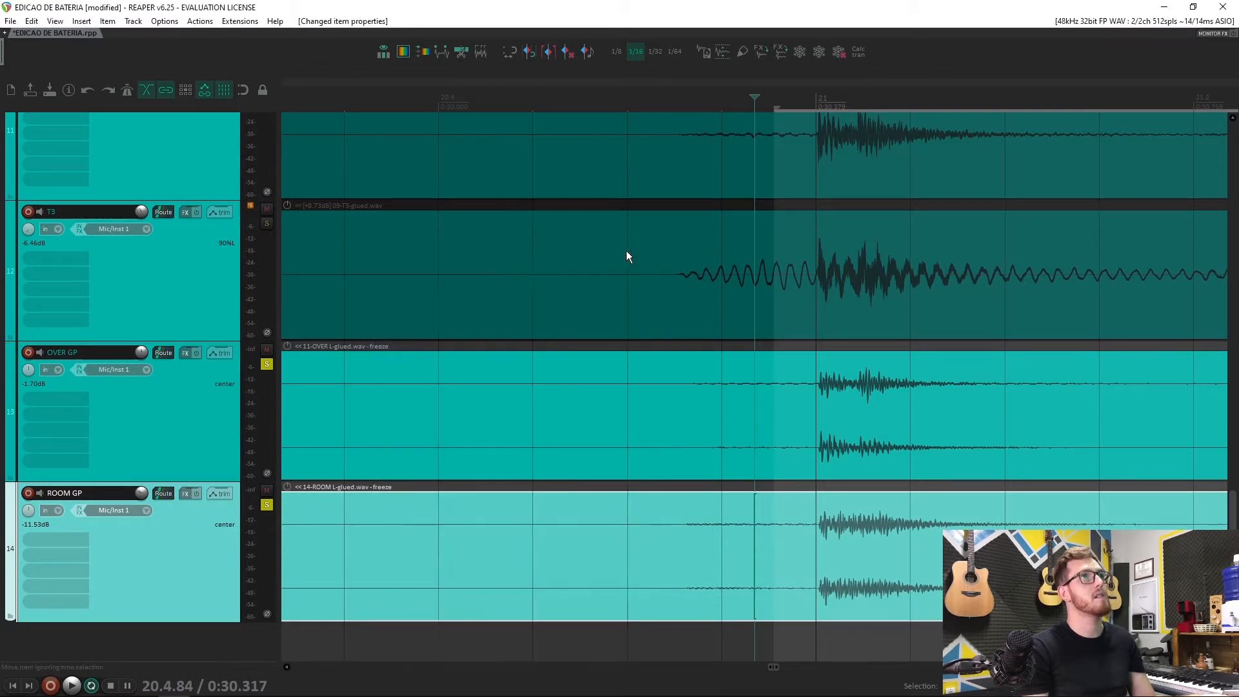
# Step: Compare the OVER GP and ROOM GP waveform directions at the bar 21 transient
pyautogui.scroll(6, 820, 531)
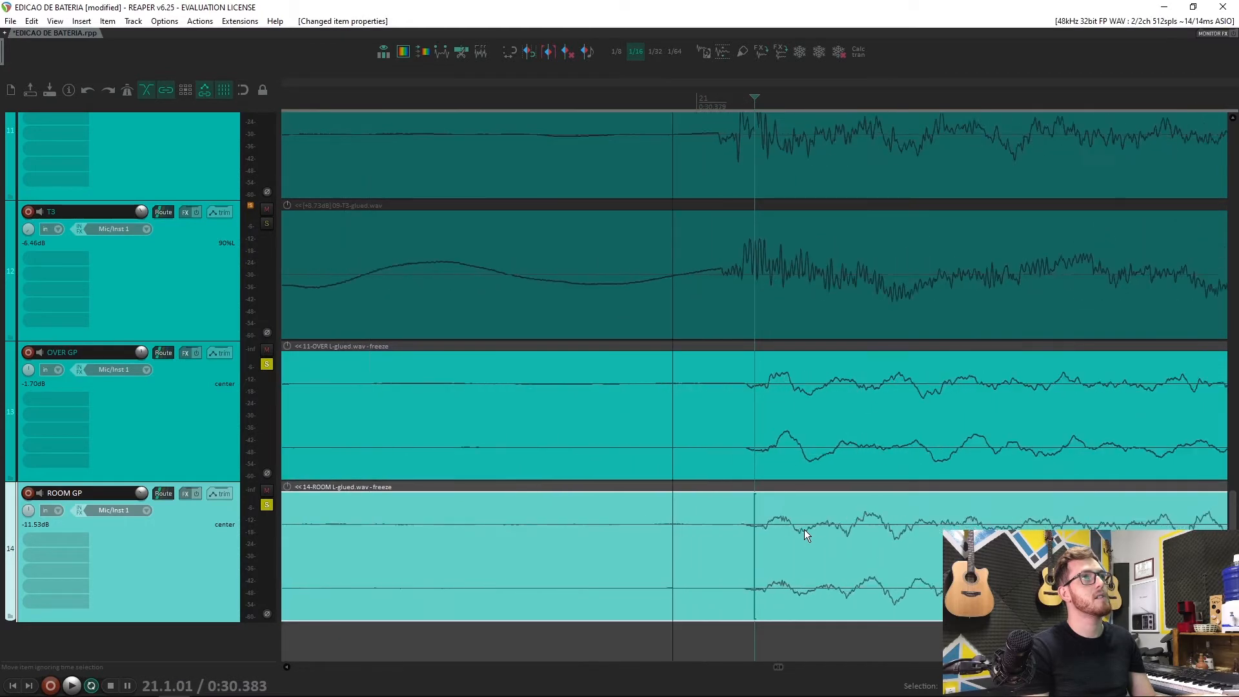
pyautogui.scroll(2, 800, 529)
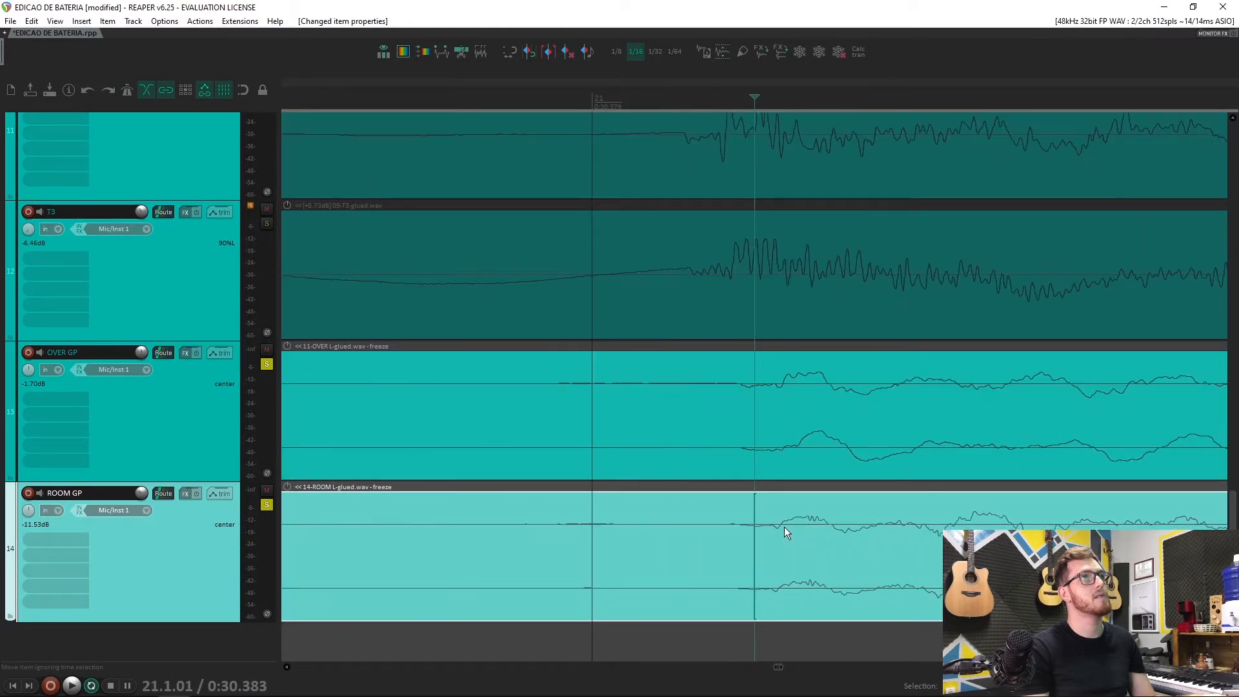
pyautogui.scroll(-4, 785, 527)
pyautogui.scroll(-3, 785, 527)
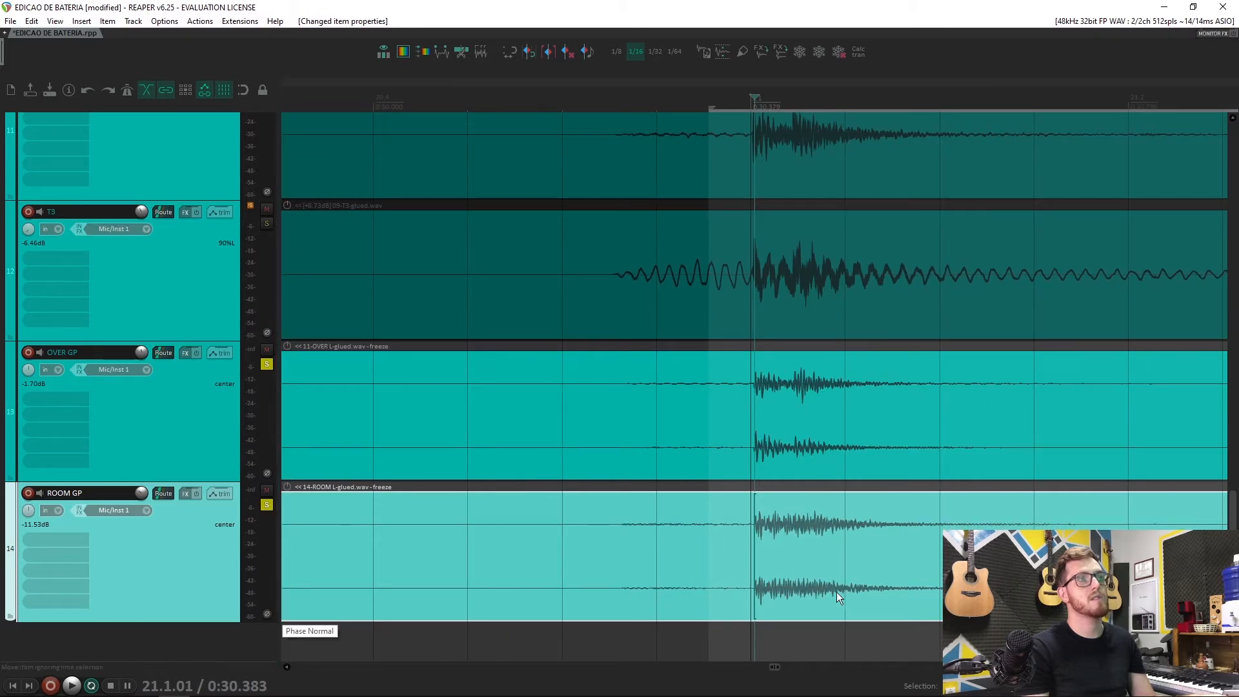
# Step: Remove the time selection around bar 21 and unsolo the ROOM GP and OVER GP tracks
pyautogui.click(774, 528)
pyautogui.scroll(-6, 775, 528)
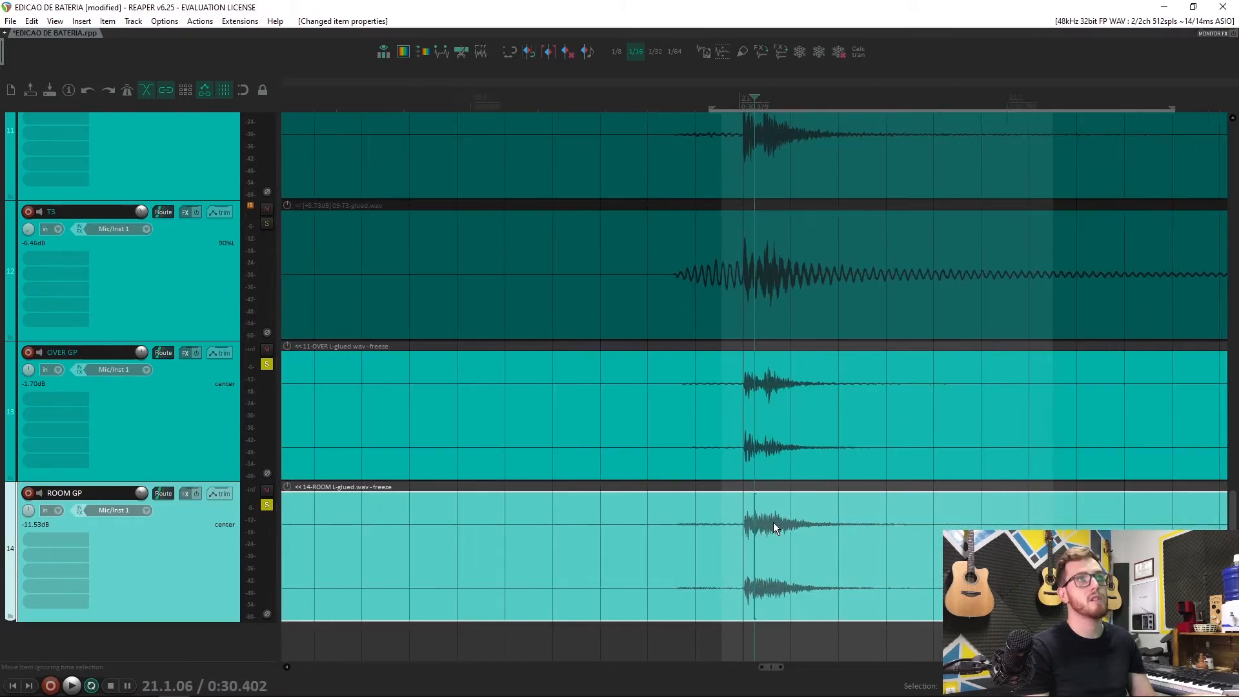
pyautogui.scroll(-3, 773, 522)
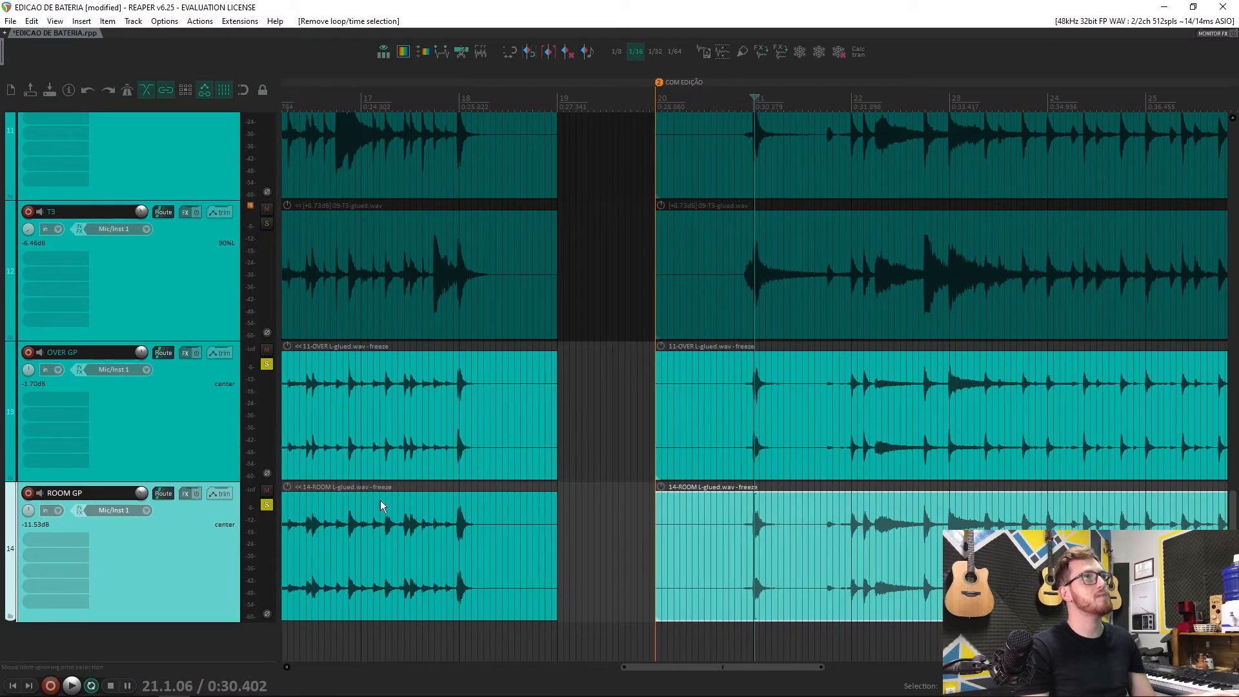
pyautogui.click(266, 505)
pyautogui.click(266, 364)
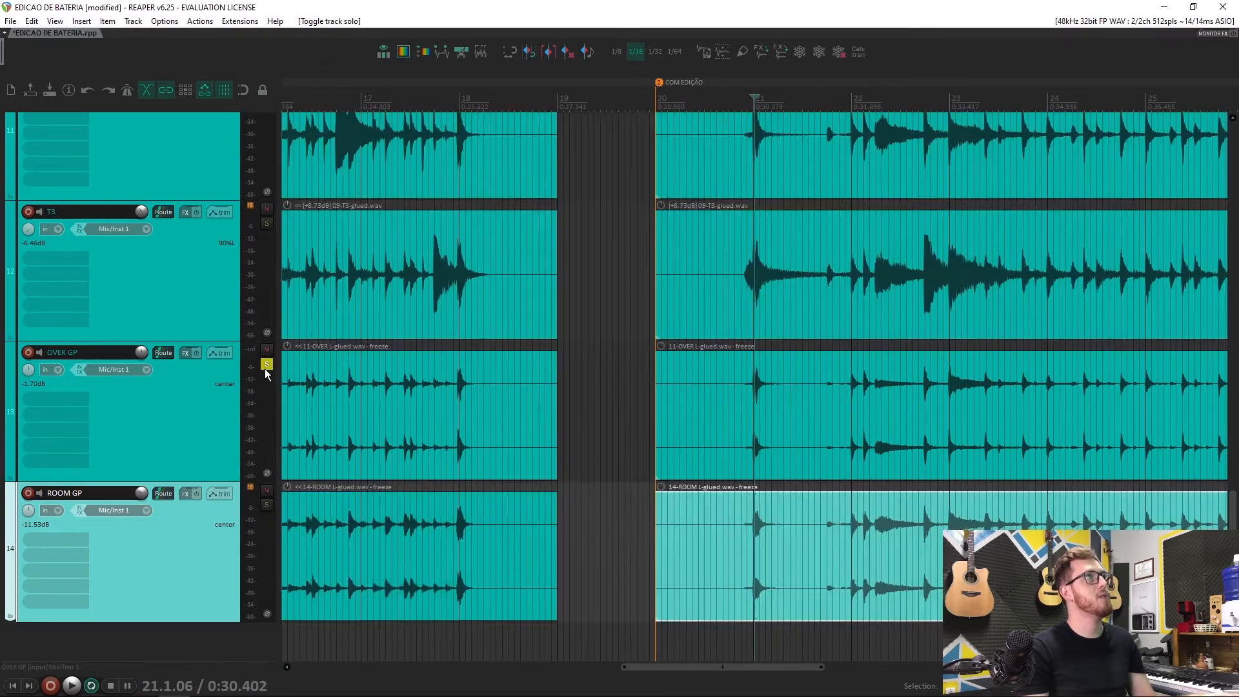
# Step: Move the OVER GP track directly below KICK IN and enlarge both tracks
pyautogui.scroll(-3, 164, 423)
pyautogui.scroll(-4, 164, 424)
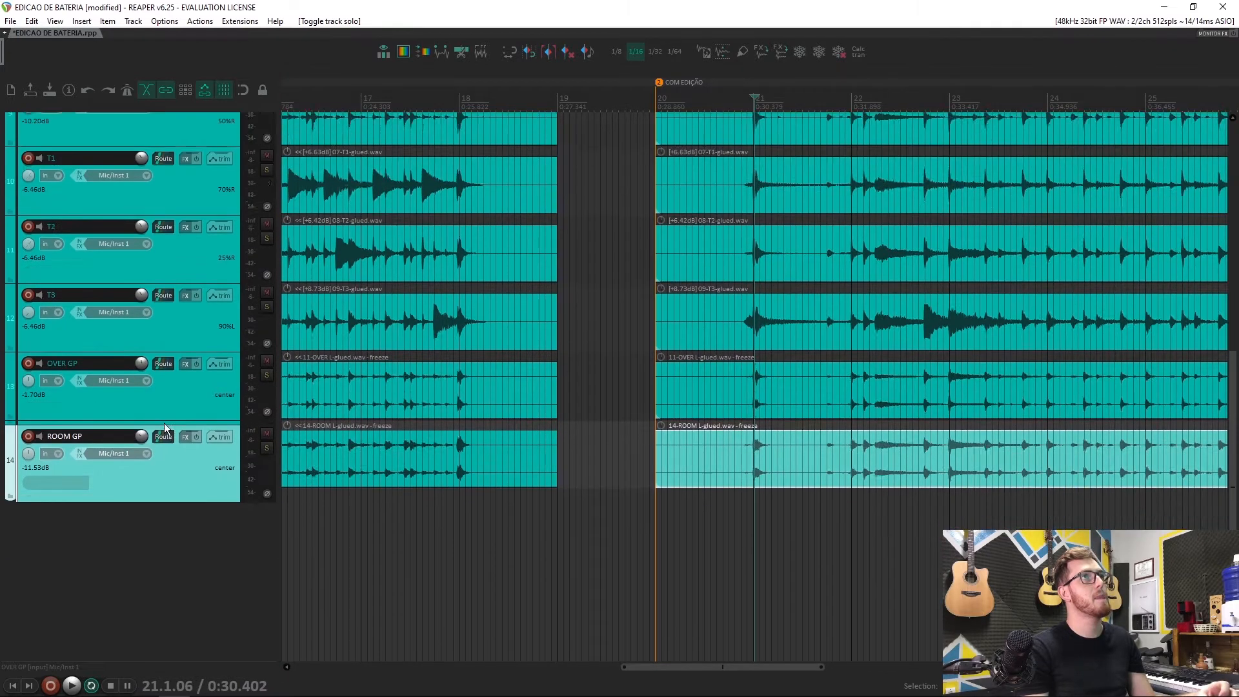
pyautogui.scroll(3, 1234, 436)
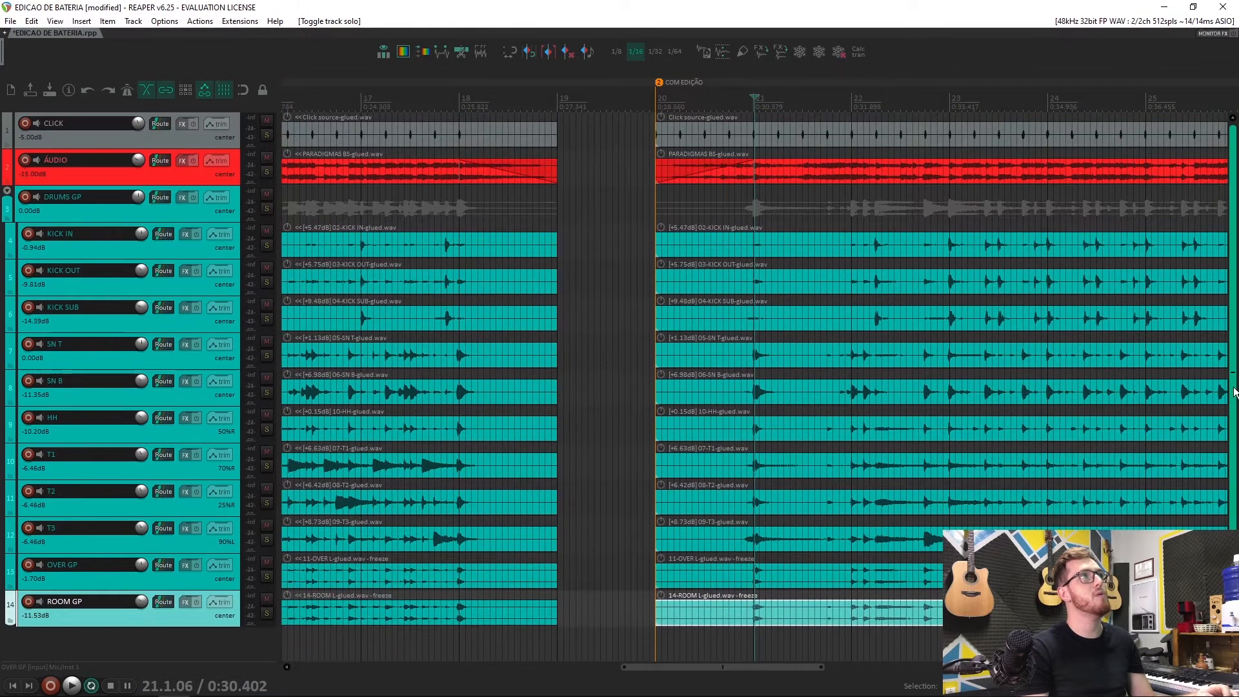
pyautogui.moveTo(206, 583); pyautogui.dragTo(208, 538)
pyautogui.click(213, 256)
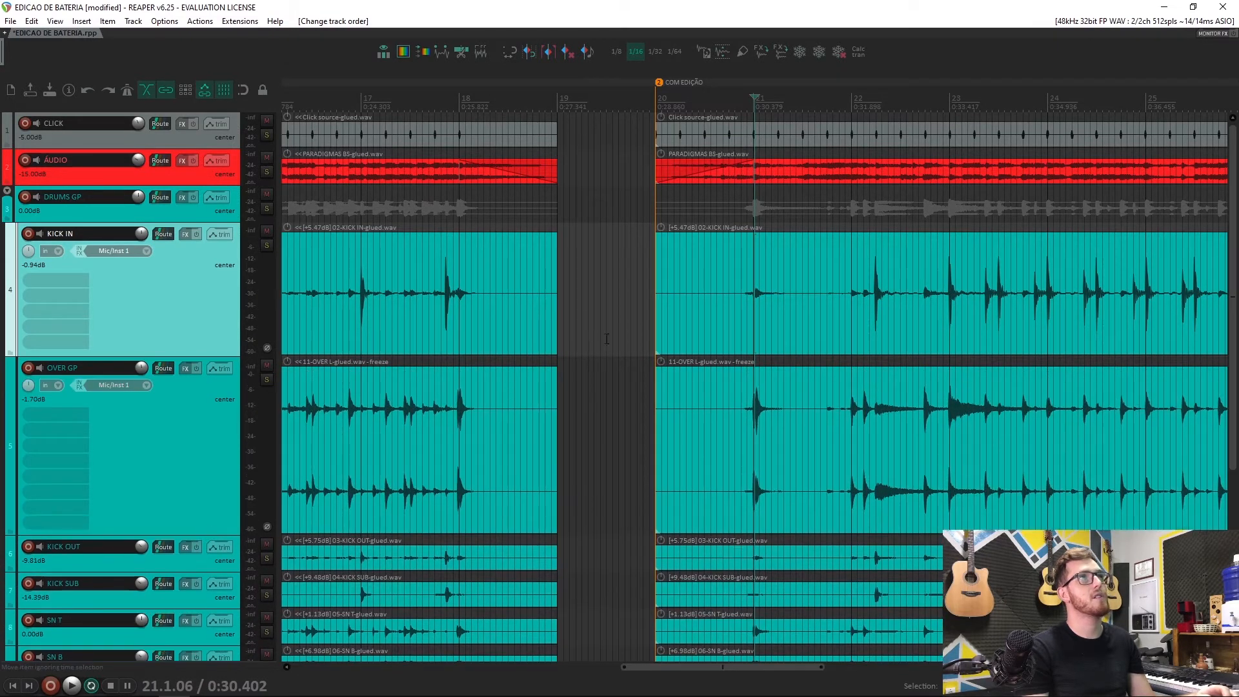
# Step: Select the KICK IN item at the kick hit near 22.2 and compare its transient timing with OVER GP
pyautogui.click(875, 295)
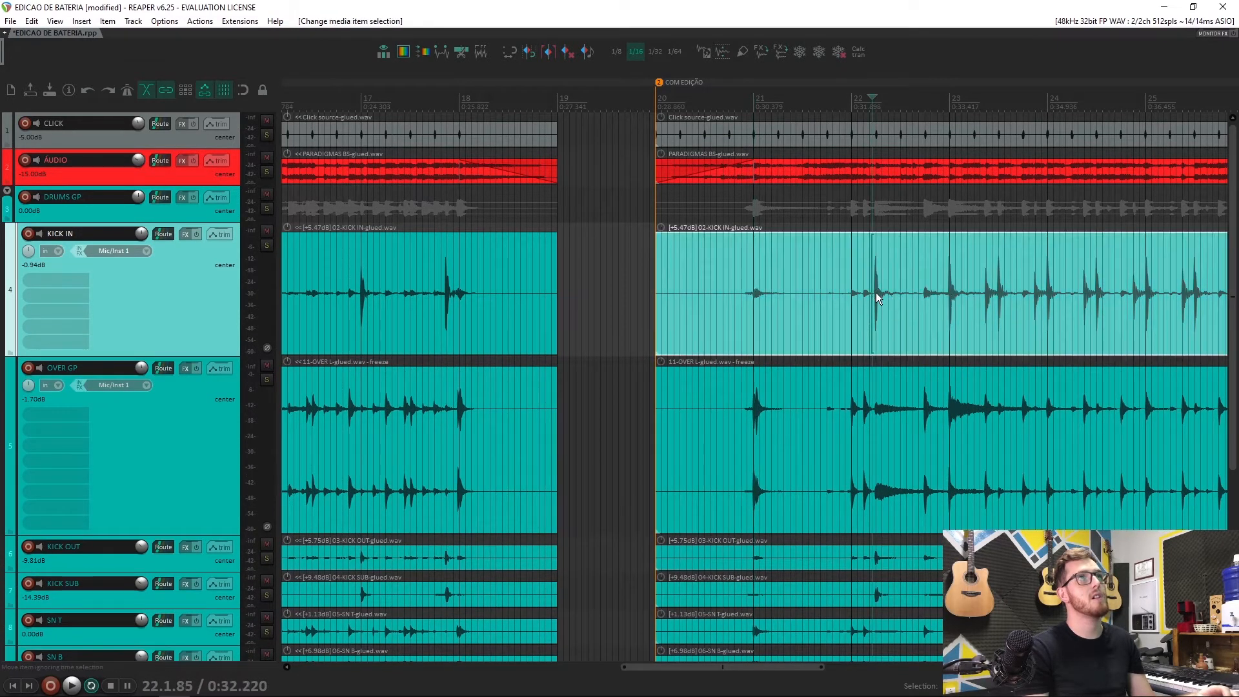
pyautogui.scroll(10, 872, 297)
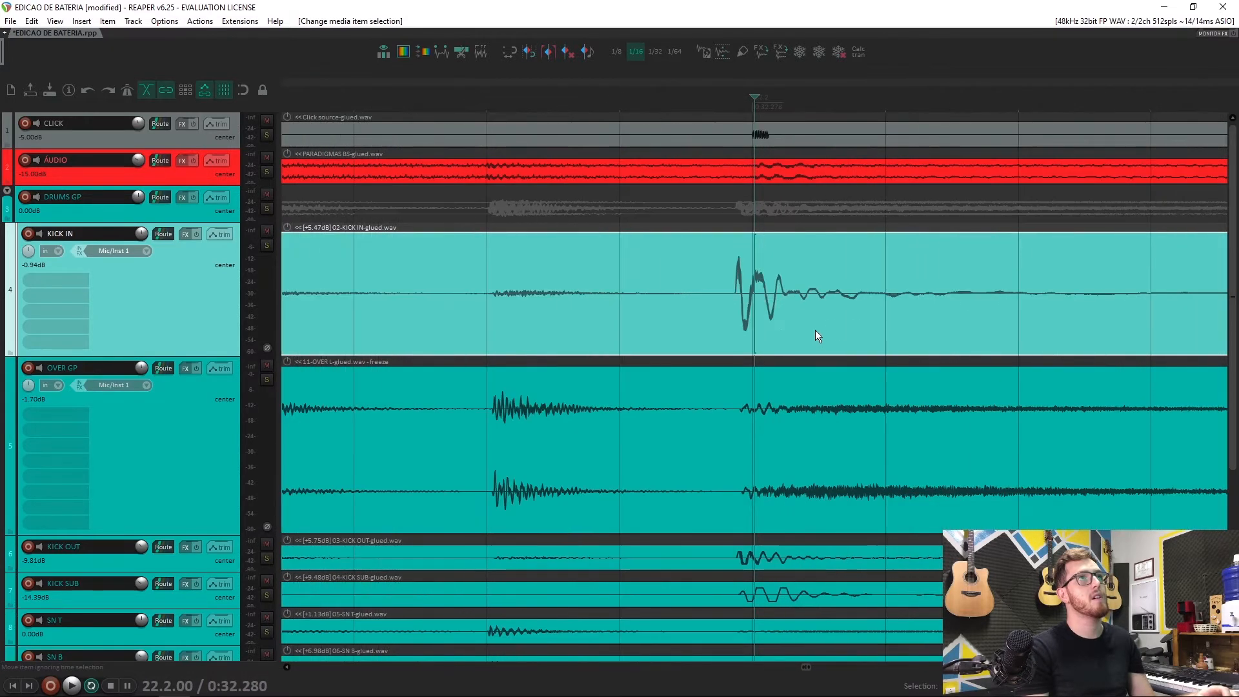
pyautogui.scroll(2, 736, 332)
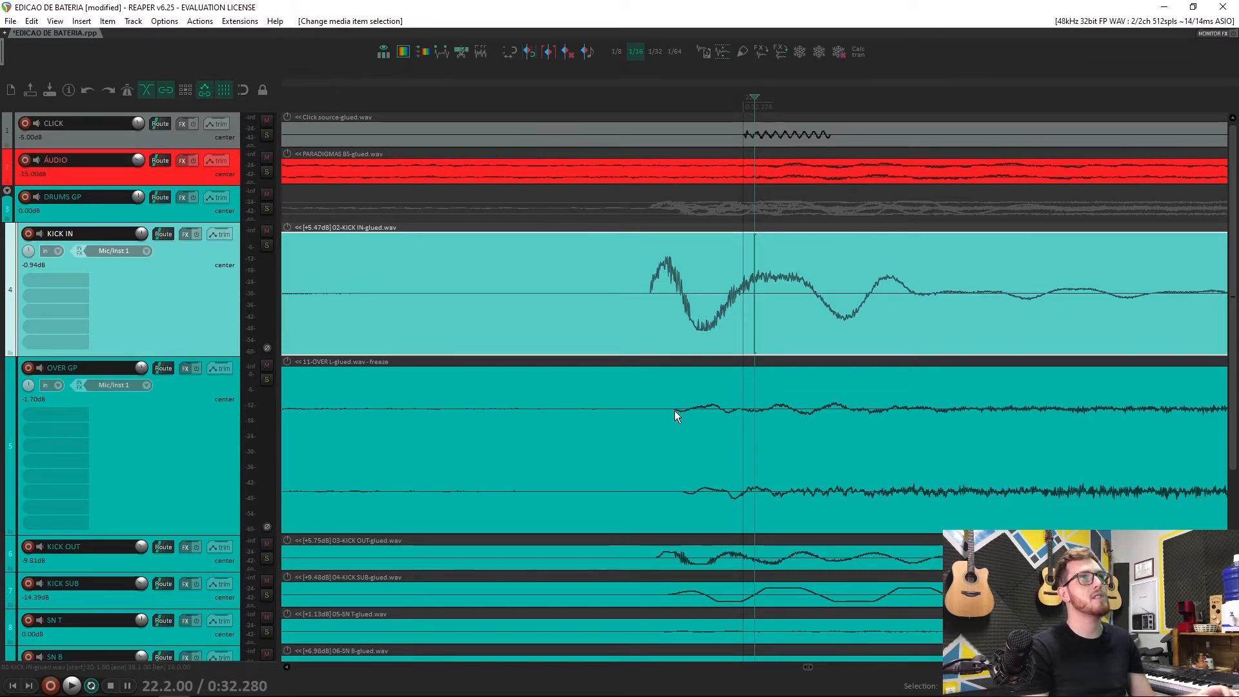
pyautogui.scroll(-5, 738, 439)
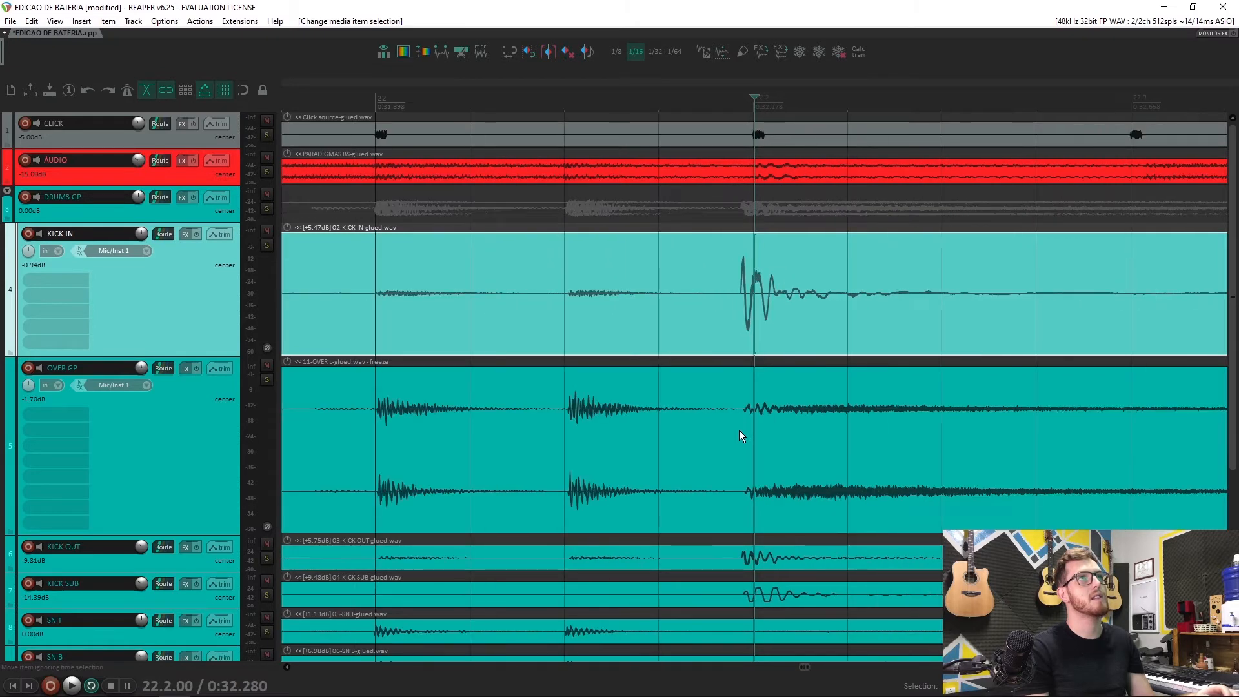
pyautogui.scroll(6, 740, 430)
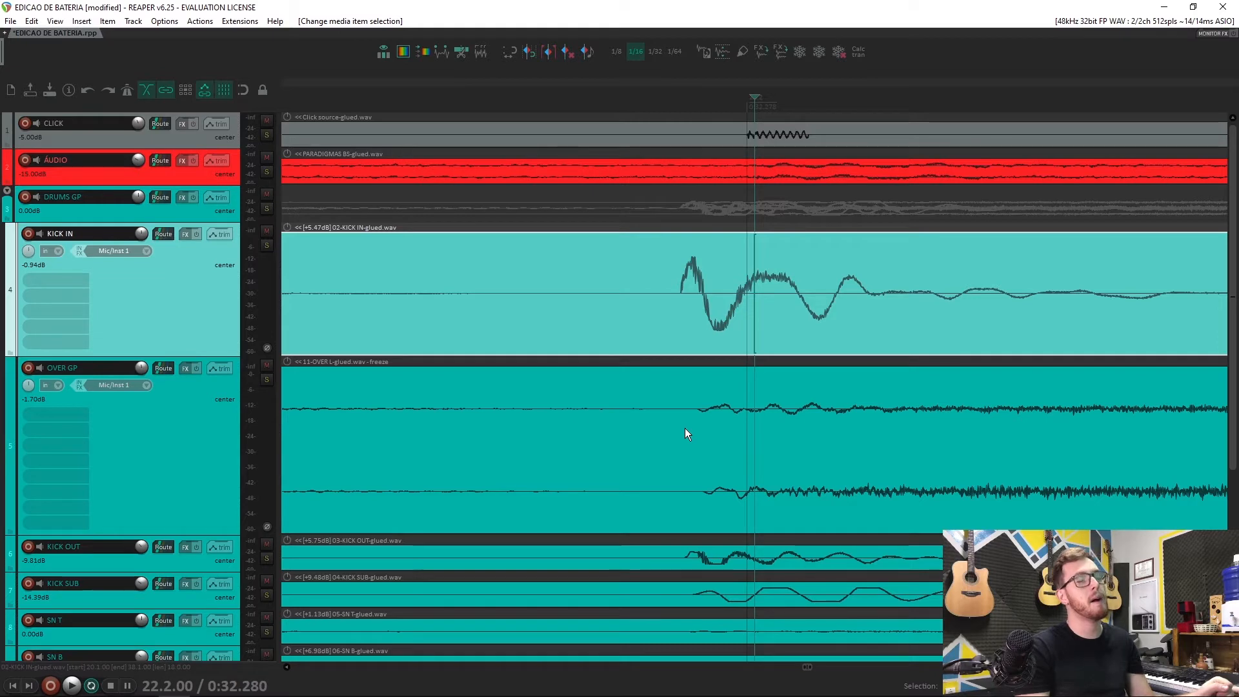
# Step: Magnify the displayed waveform peaks of all items to make the OVER GP kick transient easier to see
pyautogui.hotkey('shift', 'Up')
pyautogui.hotkey('shift', 'Up')
pyautogui.hotkey('shift', 'Up')
pyautogui.hotkey('shift', 'Up')
pyautogui.hotkey('shift', 'Up')
pyautogui.hotkey('shift', 'Up')
pyautogui.hotkey('shift', 'Up')
pyautogui.hotkey('shift', 'Up')
pyautogui.hotkey('shift', 'Up')
pyautogui.hotkey('shift', 'Up')
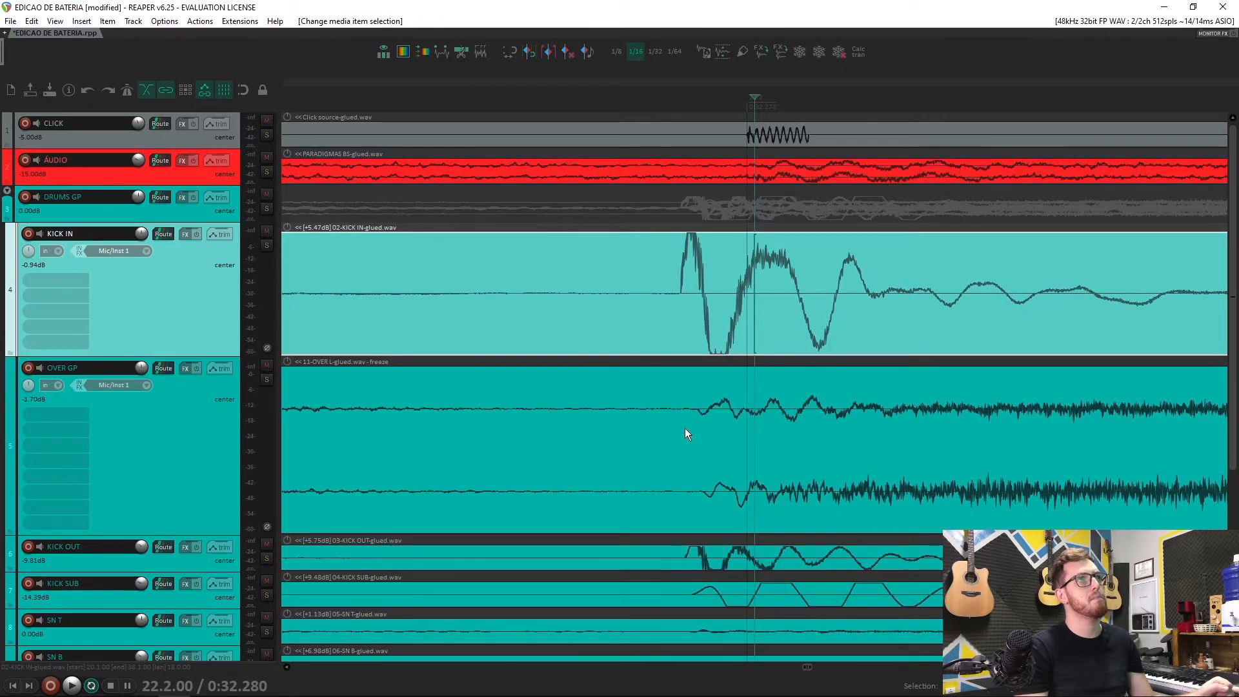
pyautogui.hotkey('shift', 'Down')
pyautogui.hotkey('shift', 'Down')
pyautogui.hotkey('shift', 'Down')
pyautogui.hotkey('shift', 'Down')
pyautogui.hotkey('shift', 'Up')
pyautogui.hotkey('shift', 'Up')
pyautogui.hotkey('shift', 'Up')
pyautogui.hotkey('shift', 'Down')
pyautogui.hotkey('shift', 'Down')
pyautogui.hotkey('shift', 'Down')
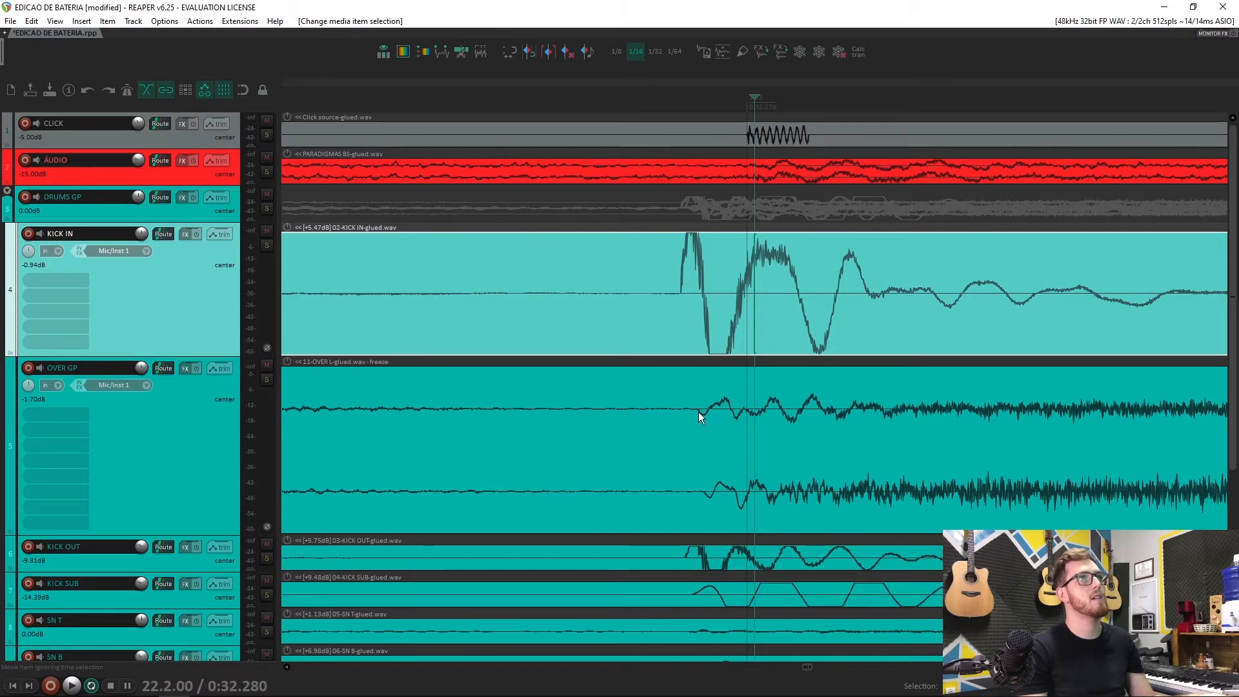
# Step: Place the edit cursor on the OVER GP kick transient at 22.1.98 and slip the KICK IN item's contents to align its transient there
pyautogui.click(698, 412)
pyautogui.scroll(3, 699, 412)
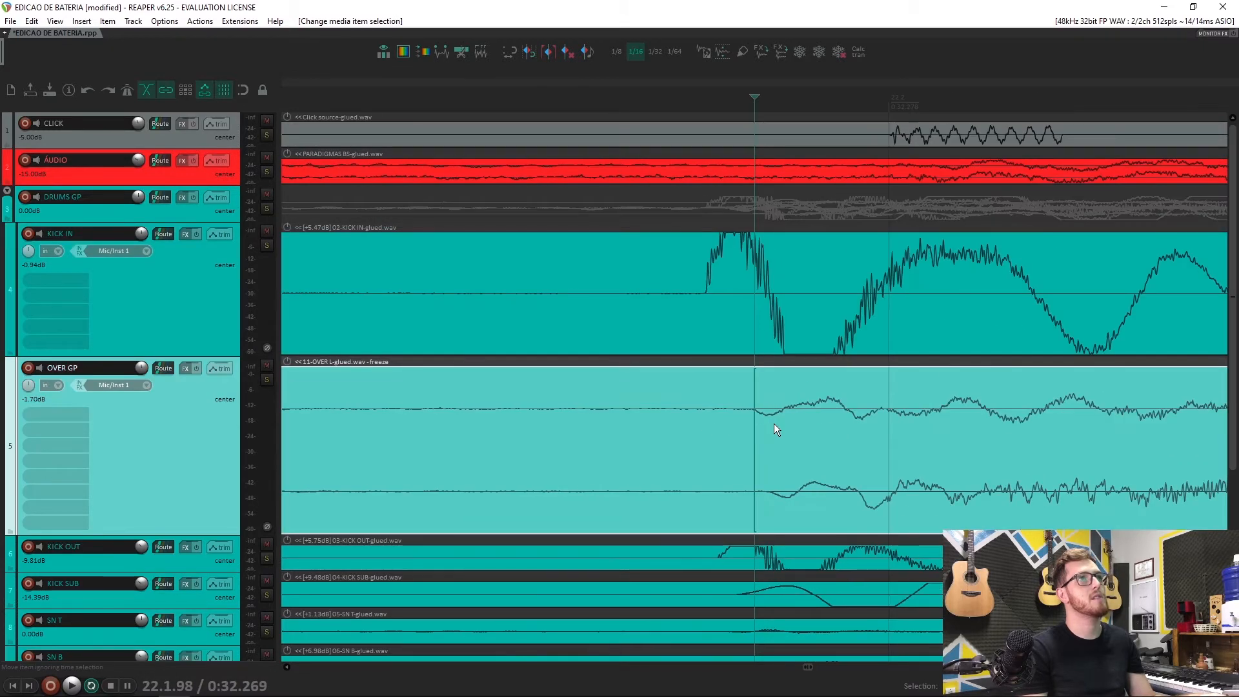
pyautogui.scroll(-1, 774, 424)
pyautogui.moveTo(759, 316); pyautogui.dragTo(798, 316)
pyautogui.scroll(-3, 795, 330)
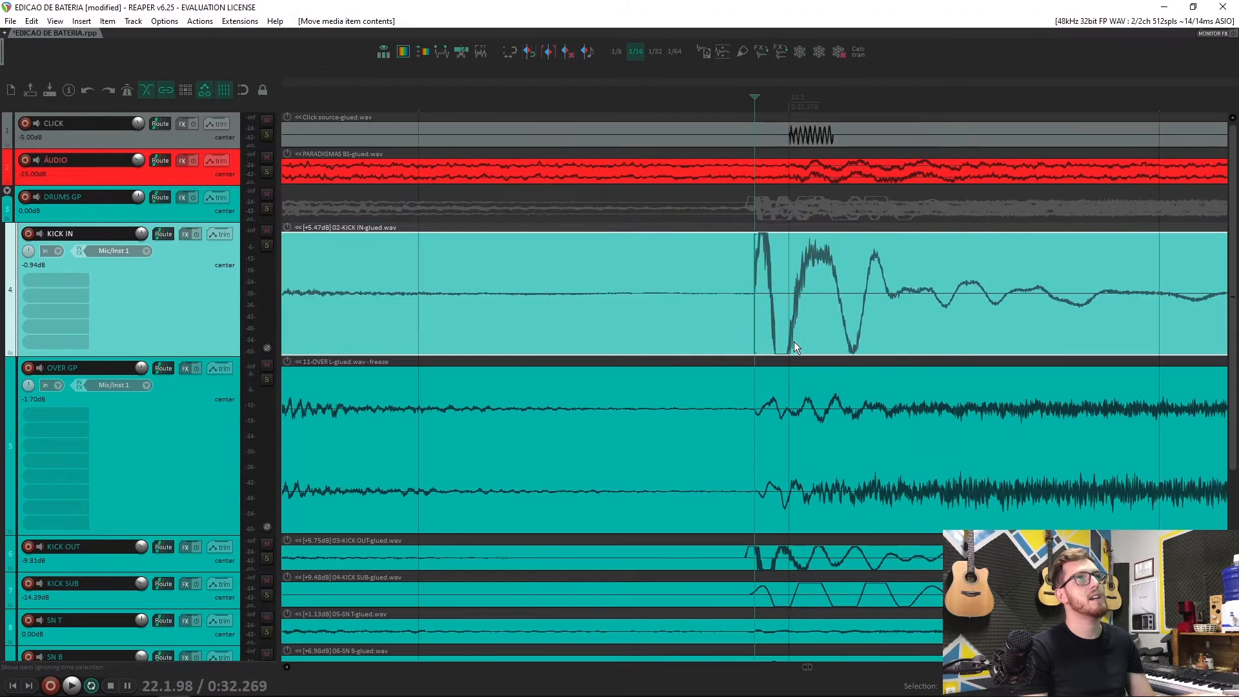
pyautogui.scroll(-3, 794, 342)
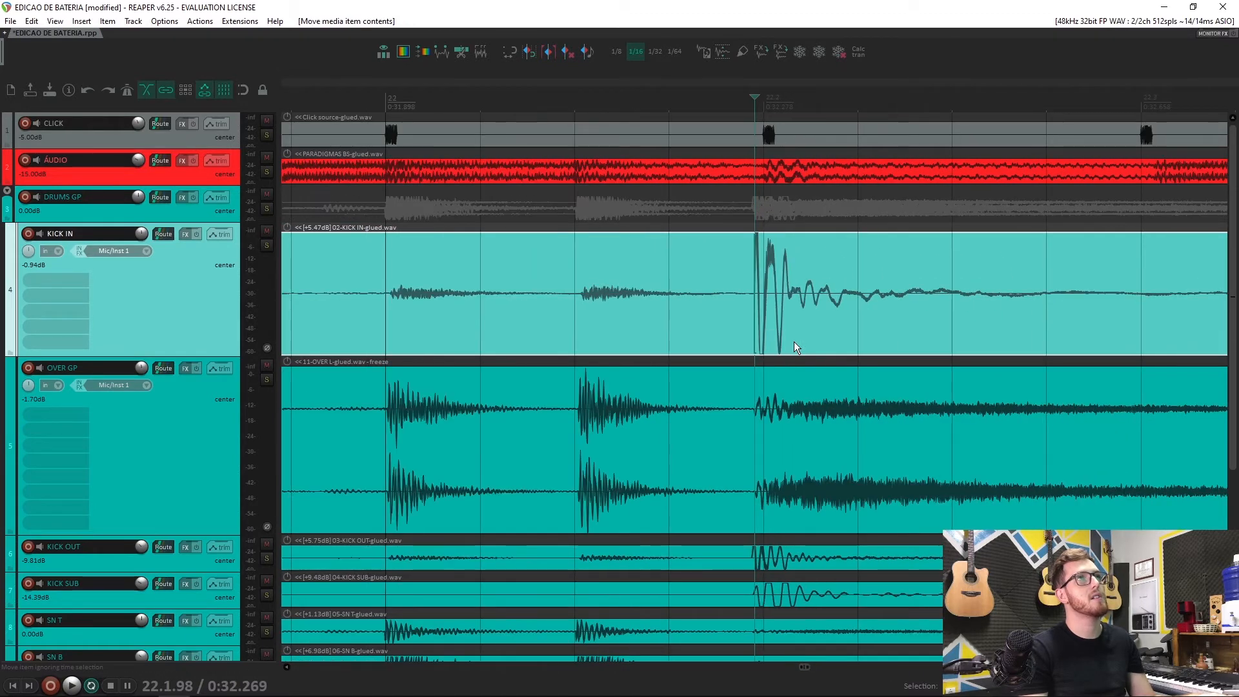
# Step: Solo OVER GP and KICK IN and make a time selection from just before 22.2 to just before 22.4
pyautogui.click(266, 379)
pyautogui.click(266, 246)
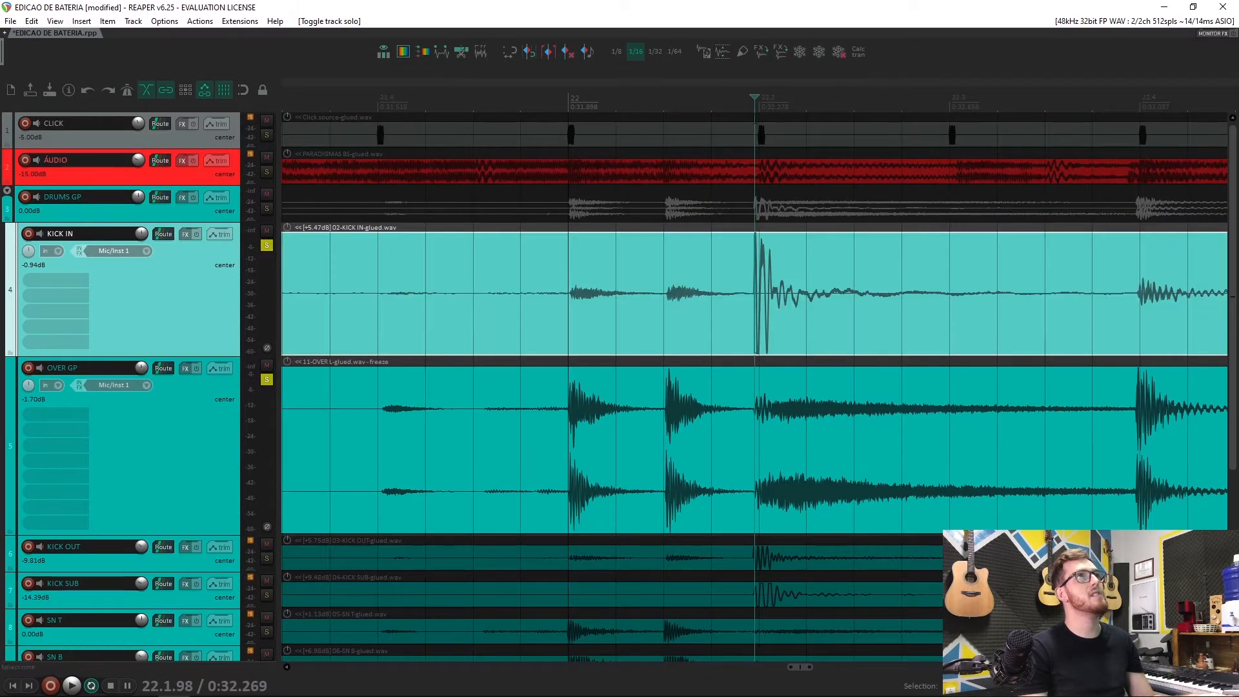
pyautogui.moveTo(738, 108); pyautogui.dragTo(1119, 118)
pyautogui.scroll(-2, 941, 318)
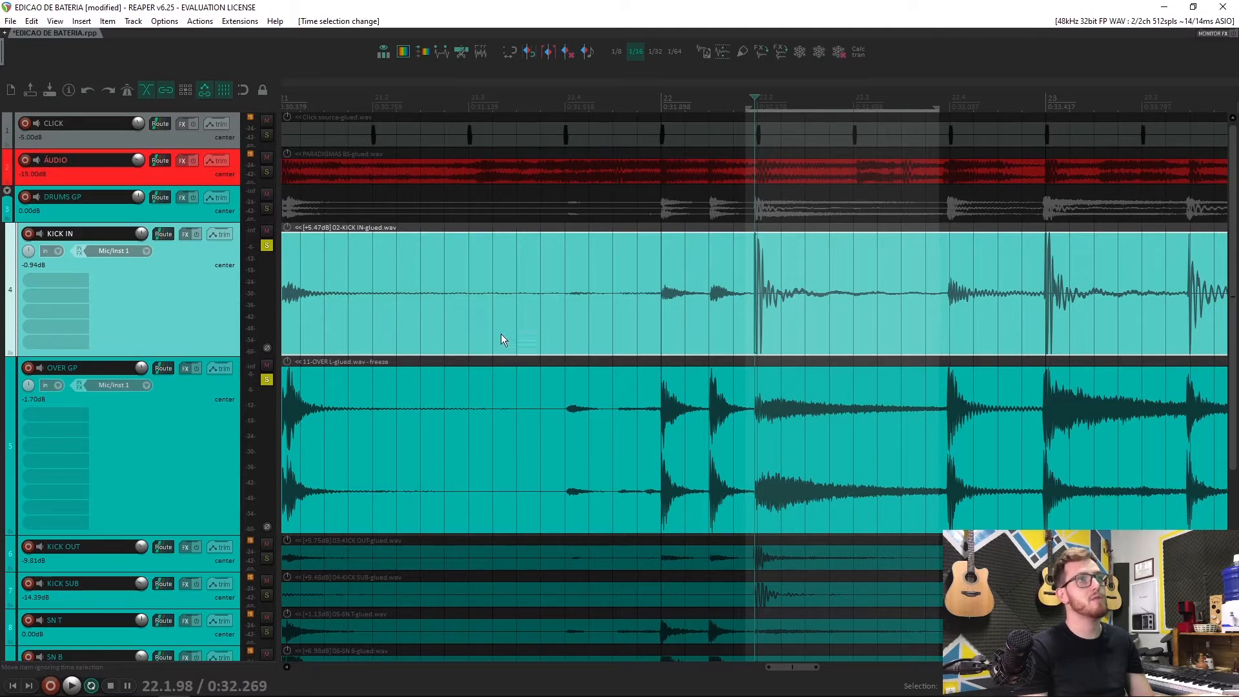
# Step: Play the selected kick hit while toggling the KICK IN track's phase between inverted and normal, leaving it at normal
pyautogui.click(779, 3)
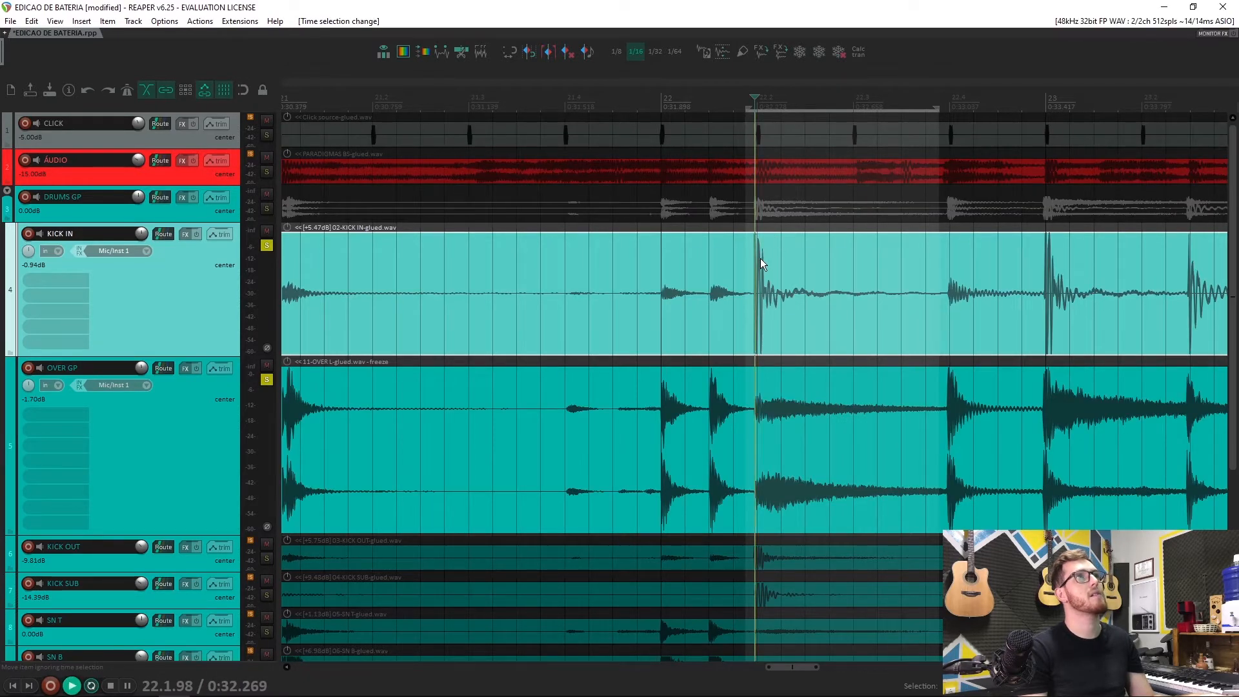
pyautogui.press('space')
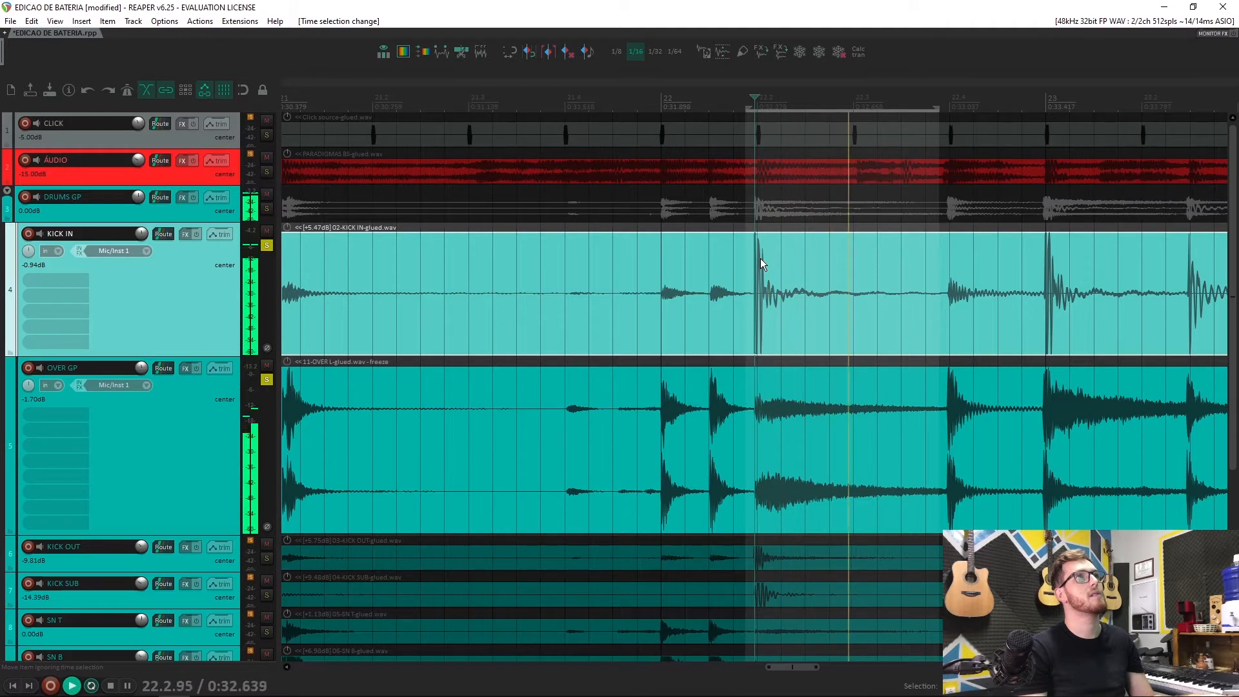
pyautogui.click(268, 349)
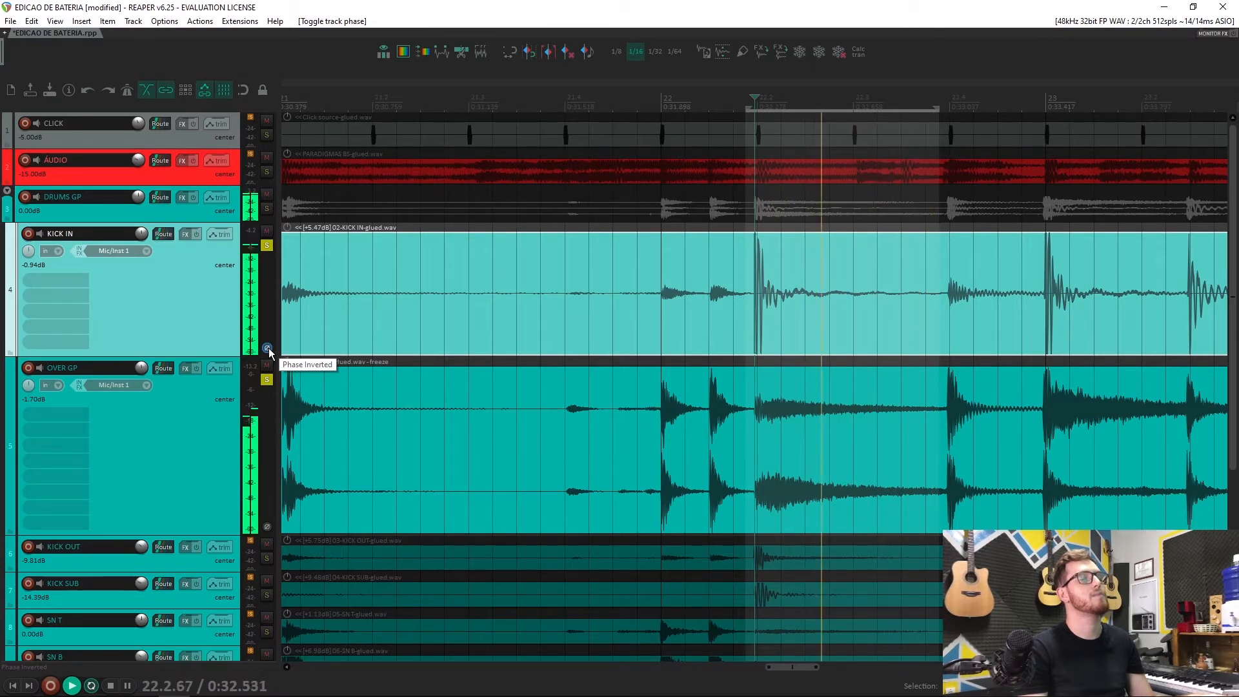
pyautogui.click(268, 348)
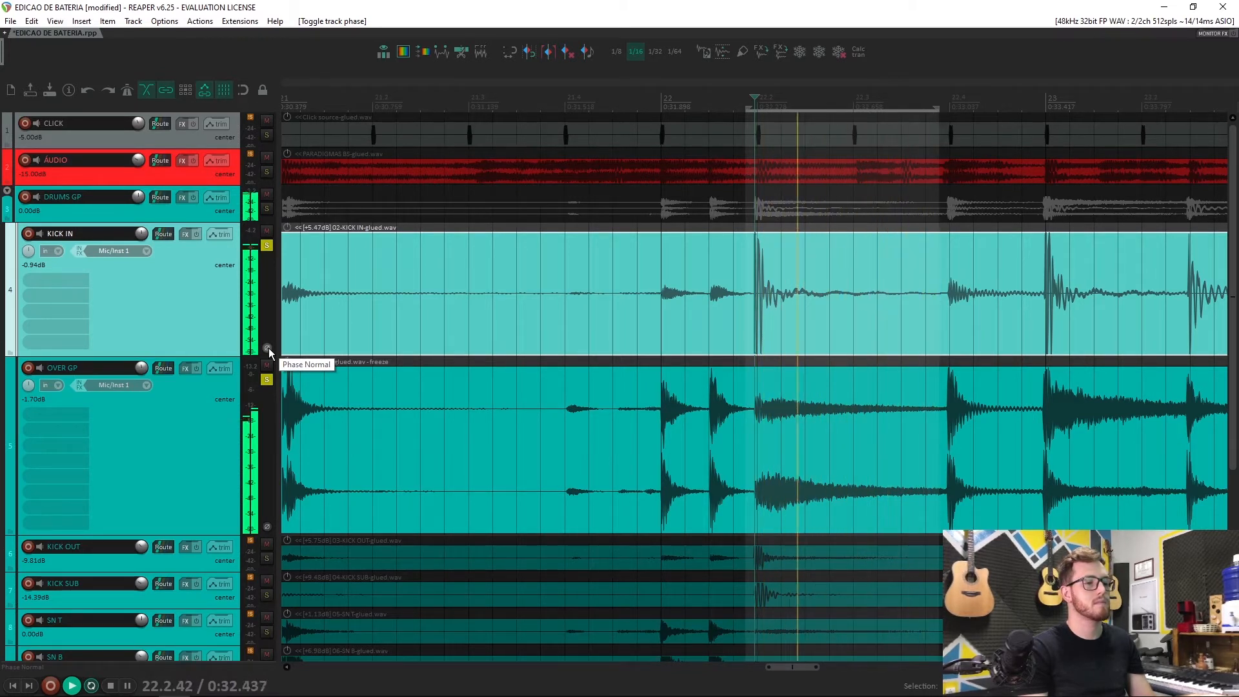
pyautogui.click(268, 348)
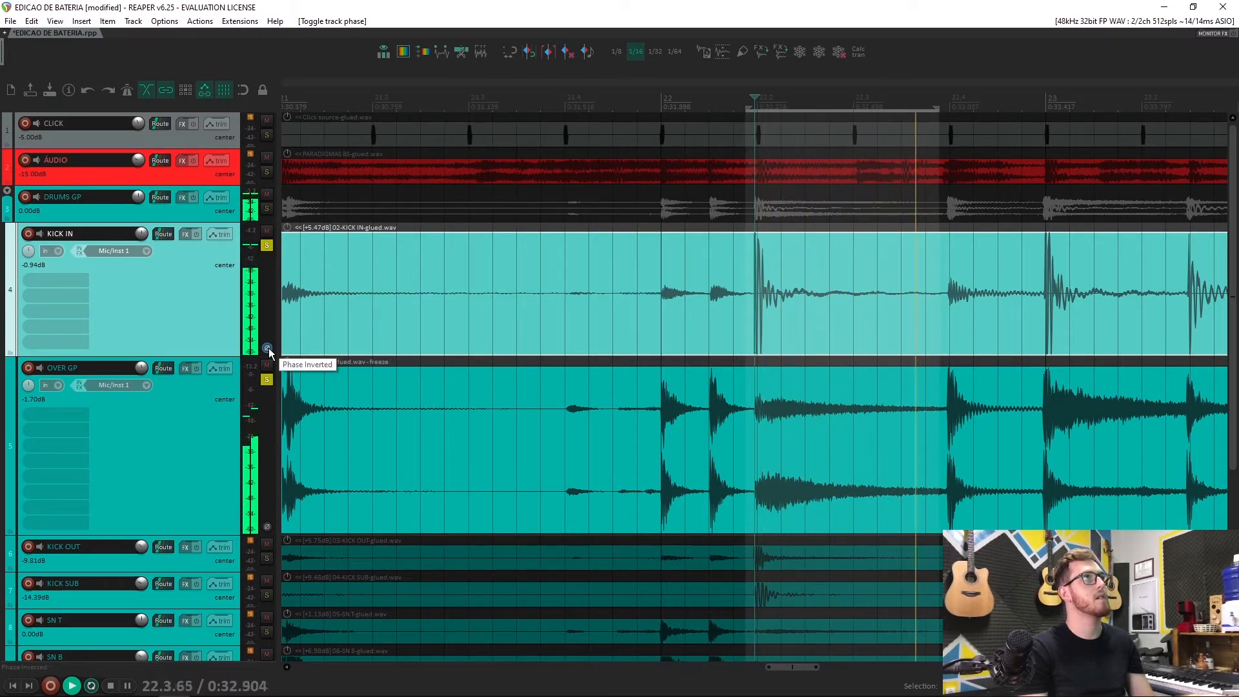
pyautogui.click(268, 348)
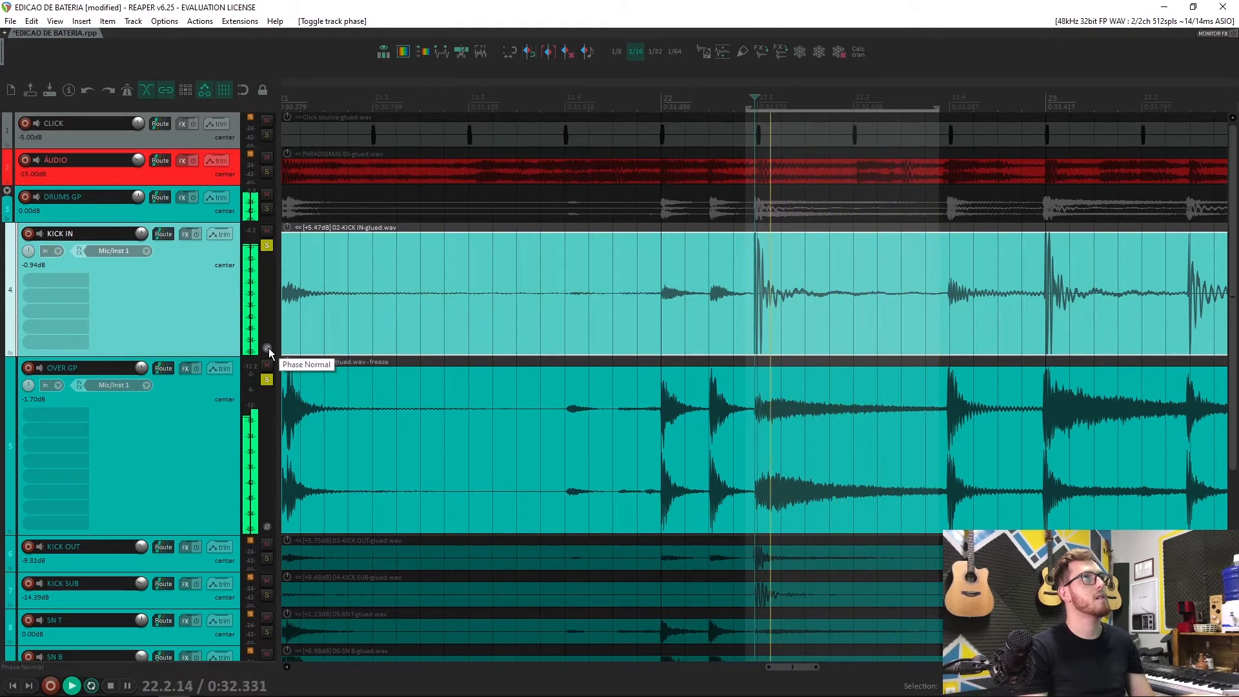
pyautogui.click(541, 694)
# Step: Place the edit cursor on the KICK IN transient at 22.1.98 and examine its alignment with OVER GP up close
pyautogui.click(740, 336)
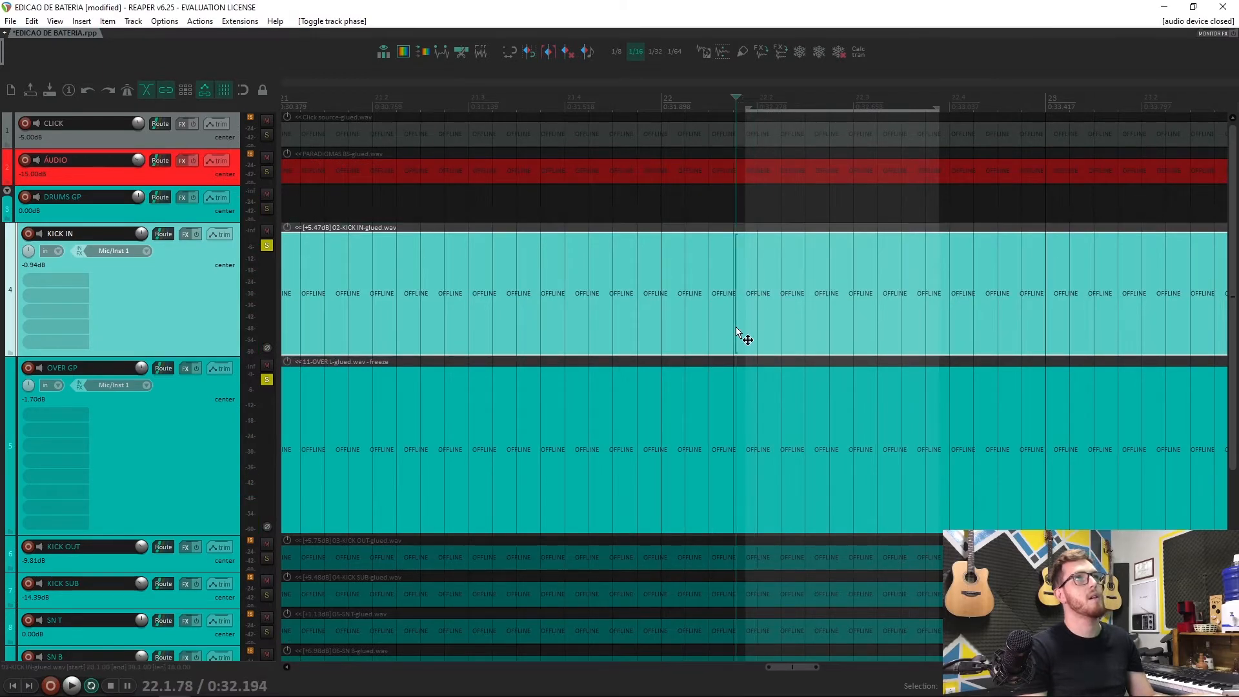
pyautogui.click(756, 328)
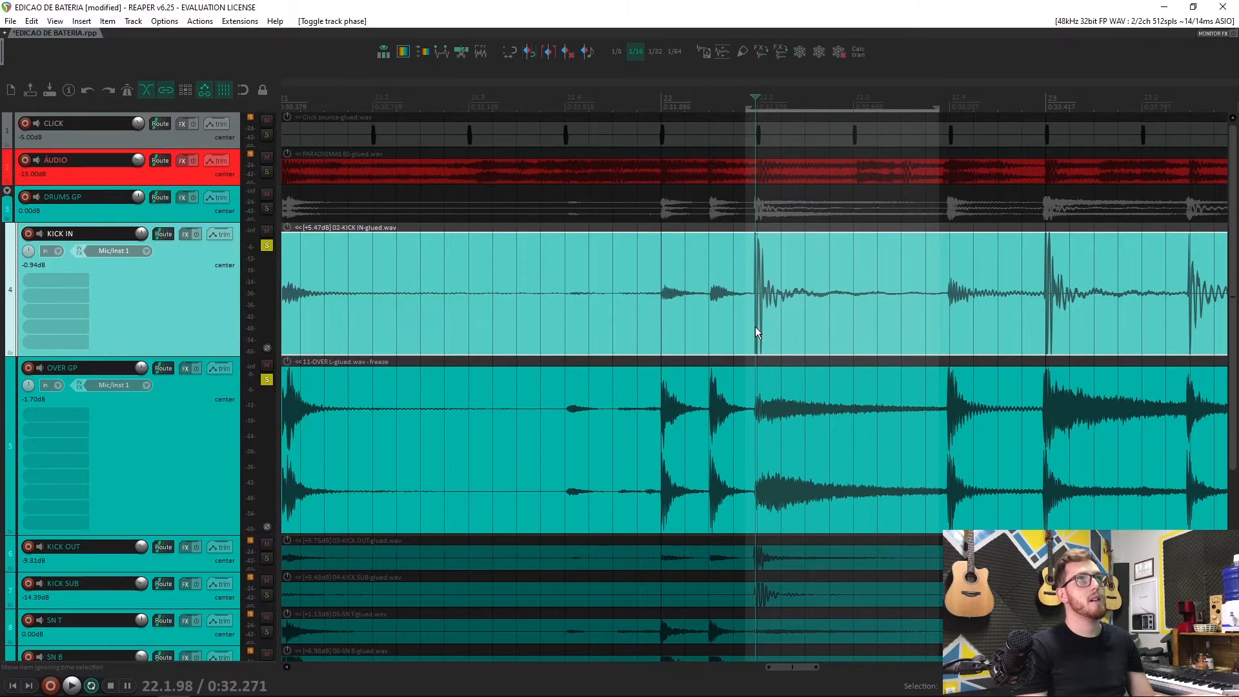
pyautogui.scroll(4, 756, 328)
pyautogui.scroll(6, 746, 334)
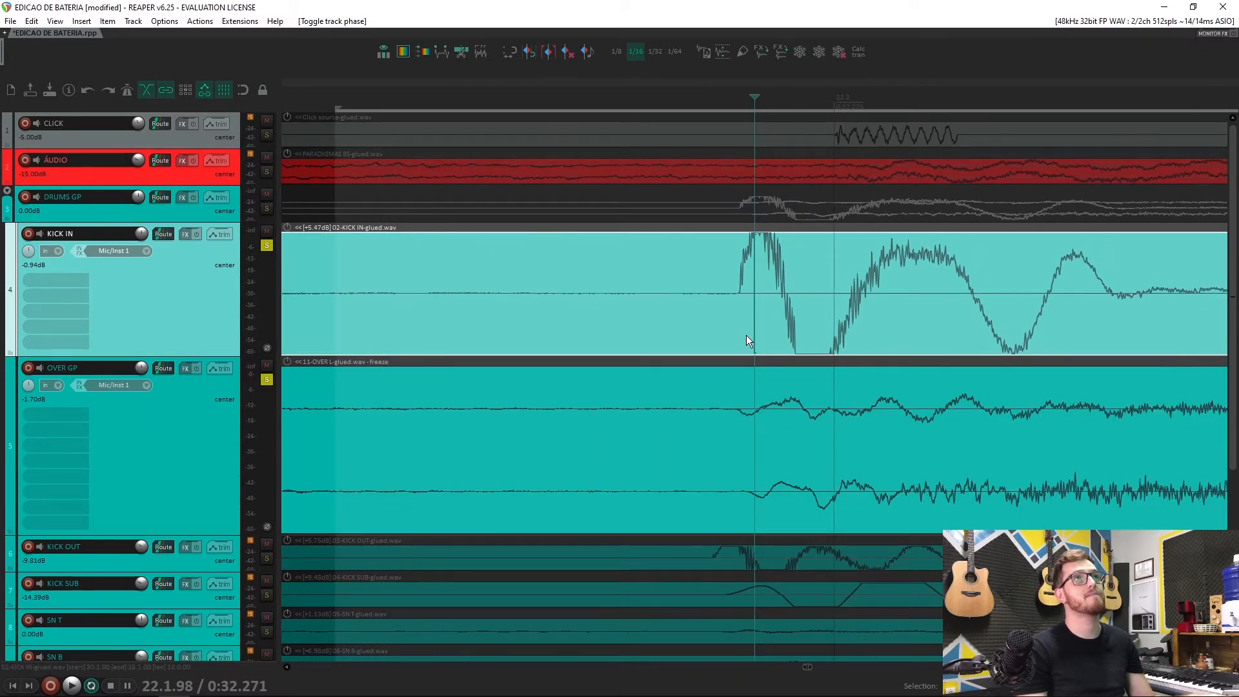
pyautogui.scroll(-6, 746, 335)
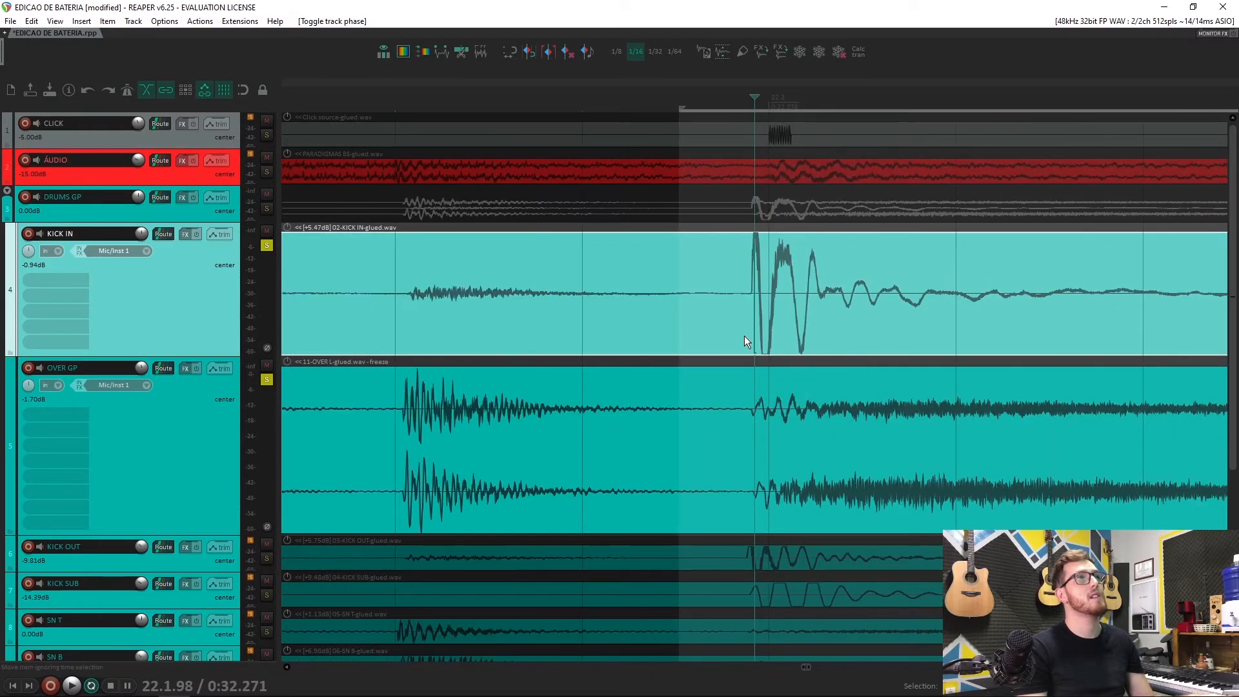
# Step: Unsolo the OVER GP and KICK IN tracks
pyautogui.scroll(-2, 745, 337)
pyautogui.click(267, 380)
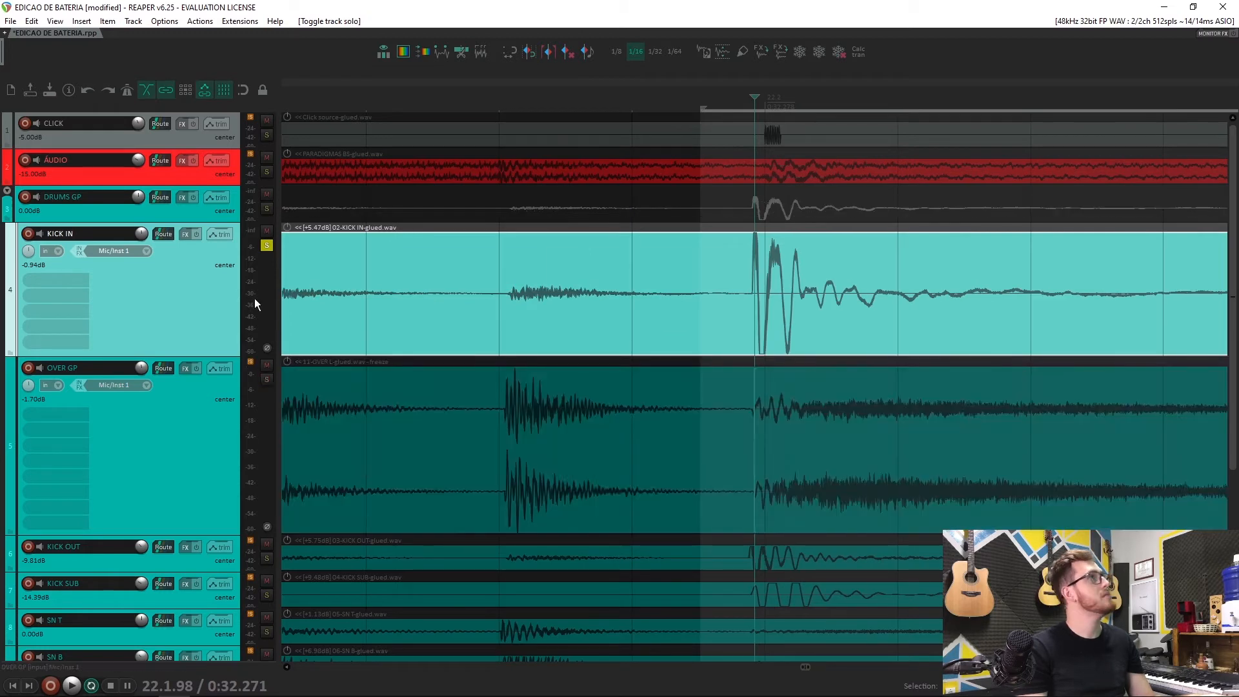
pyautogui.click(267, 246)
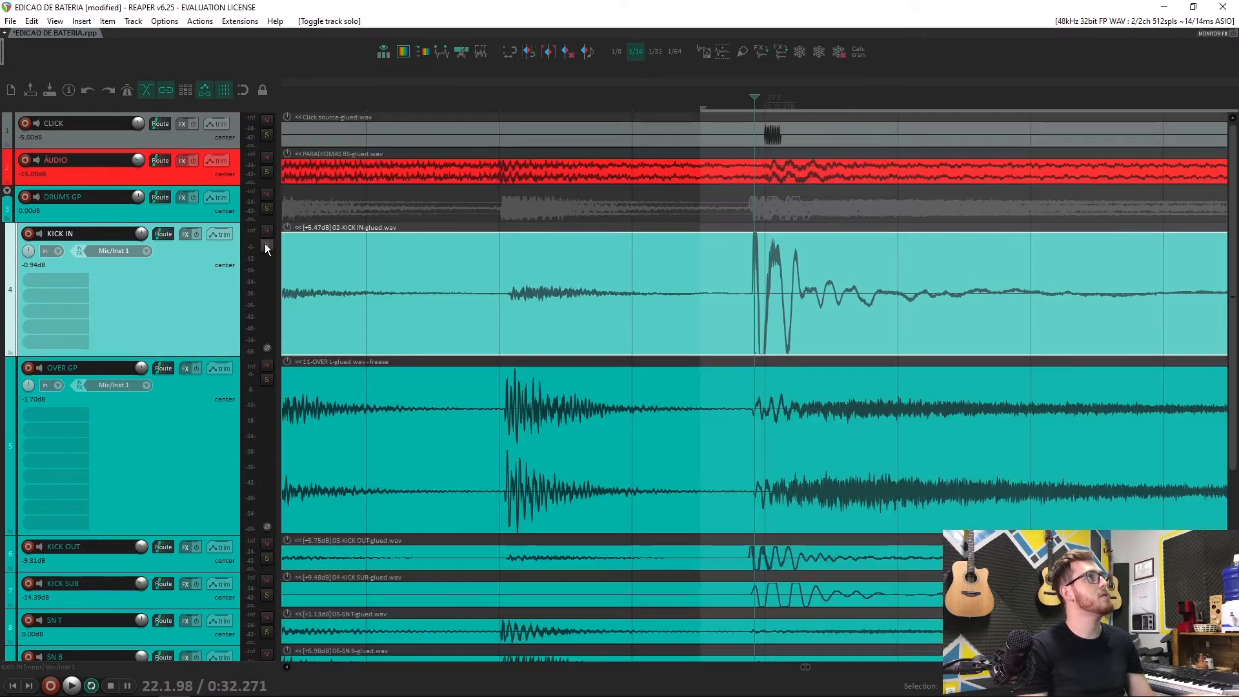
# Step: Move the KICK OUT and KICK SUB tracks together between KICK IN and OVER GP, and enlarge the tracks to compare their waveforms
pyautogui.click(212, 566)
pyautogui.click(209, 592)
pyautogui.moveTo(204, 567); pyautogui.dragTo(203, 374)
pyautogui.scroll(-3, 755, 365)
pyautogui.scroll(-3, 889, 378)
pyautogui.scroll(4, 791, 253)
pyautogui.scroll(2, 768, 246)
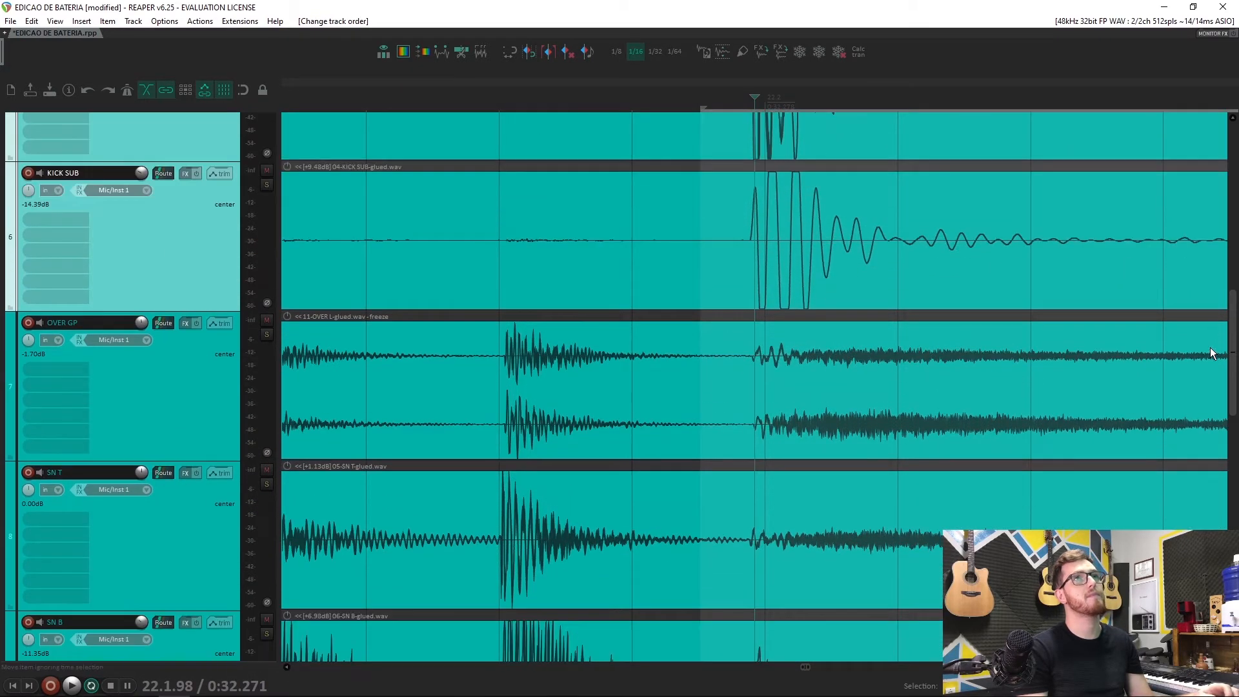
pyautogui.moveTo(1234, 376); pyautogui.dragTo(1161, 320)
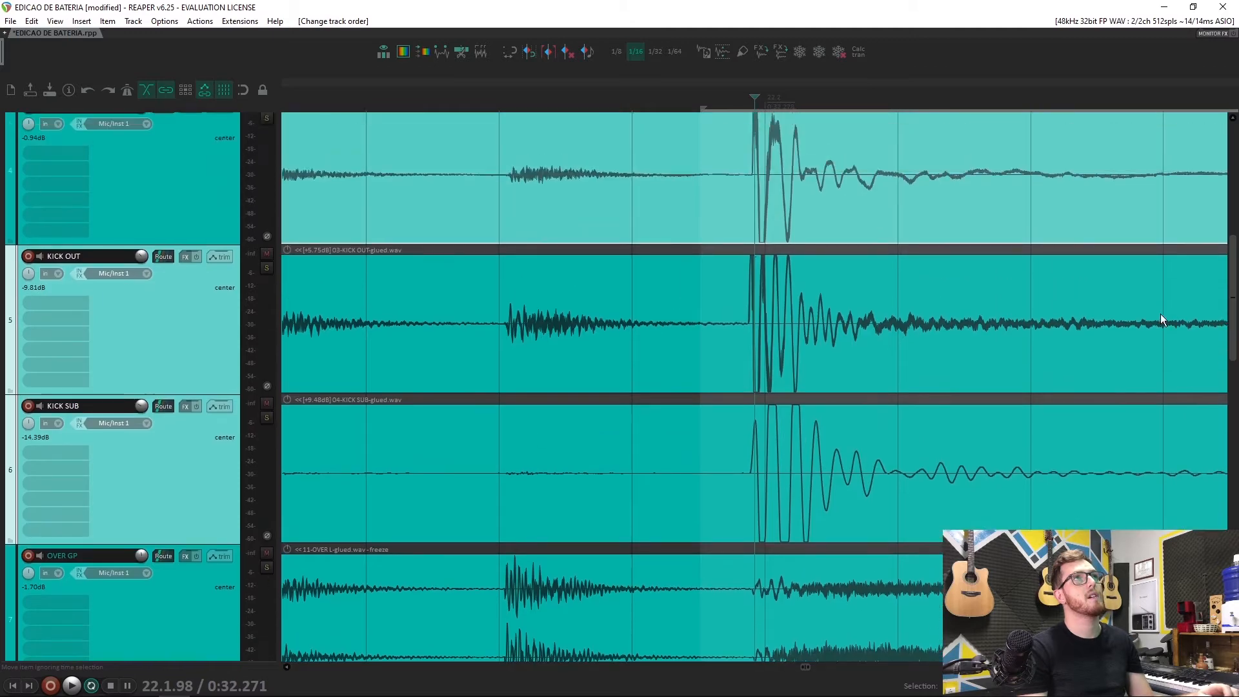
# Step: Place the edit cursor on the KICK IN transient at 22.1.98 and slip the KICK OUT item's contents so its transient aligns there
pyautogui.click(742, 282)
pyautogui.scroll(4, 775, 289)
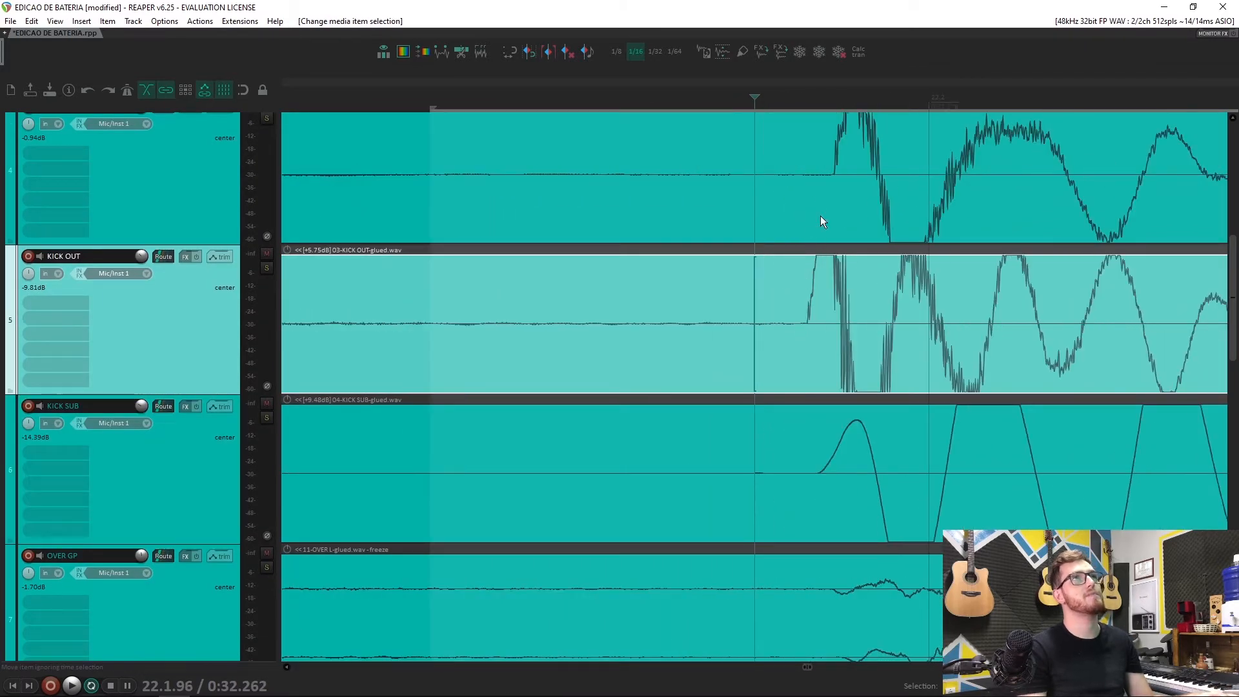
pyautogui.click(834, 177)
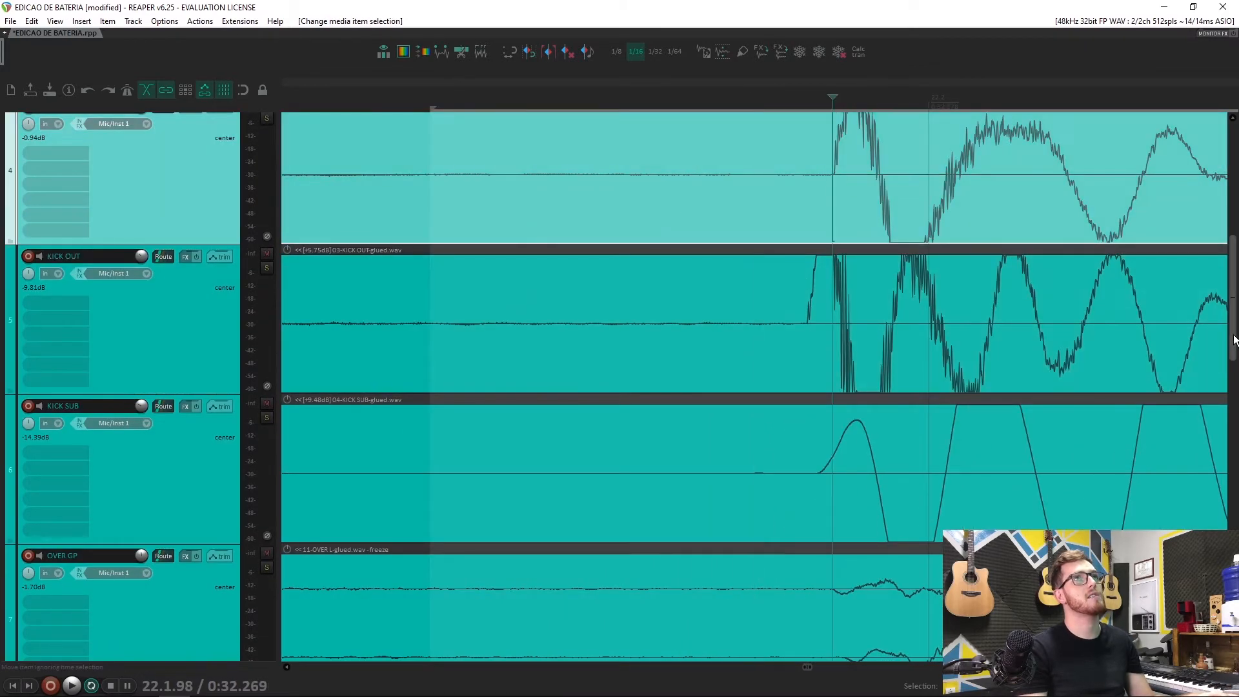
pyautogui.scroll(1, 1234, 333)
pyautogui.scroll(3, 843, 345)
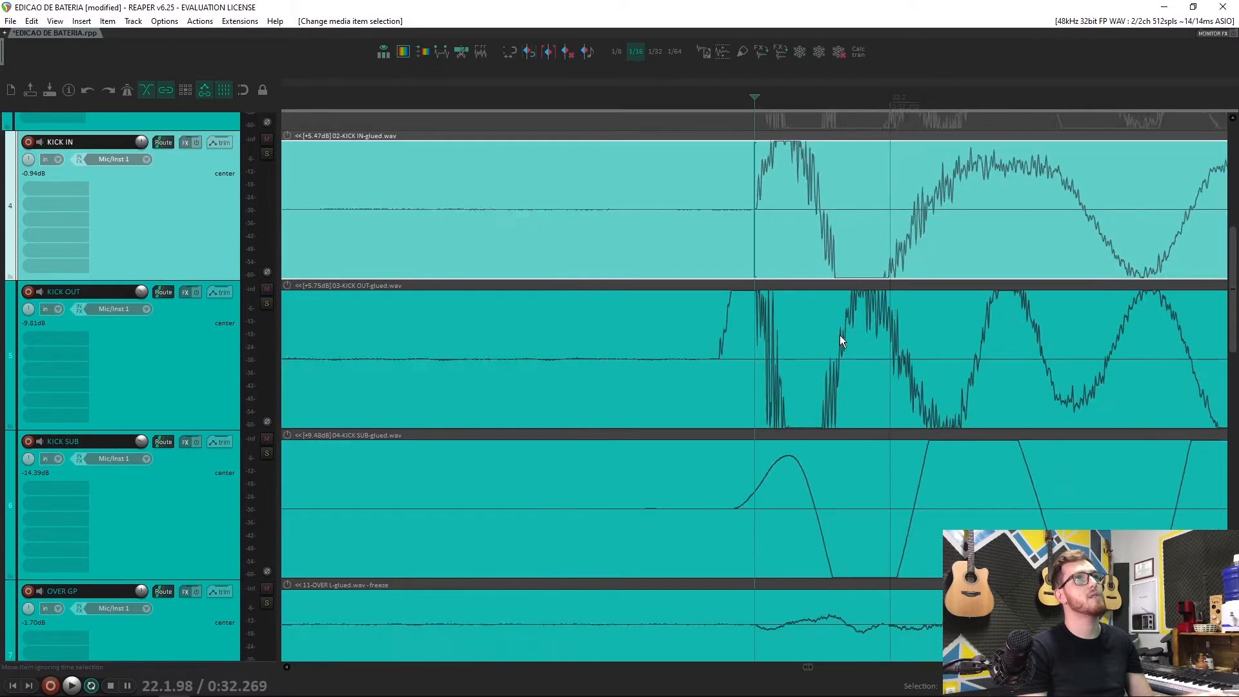
pyautogui.moveTo(759, 340); pyautogui.dragTo(835, 358)
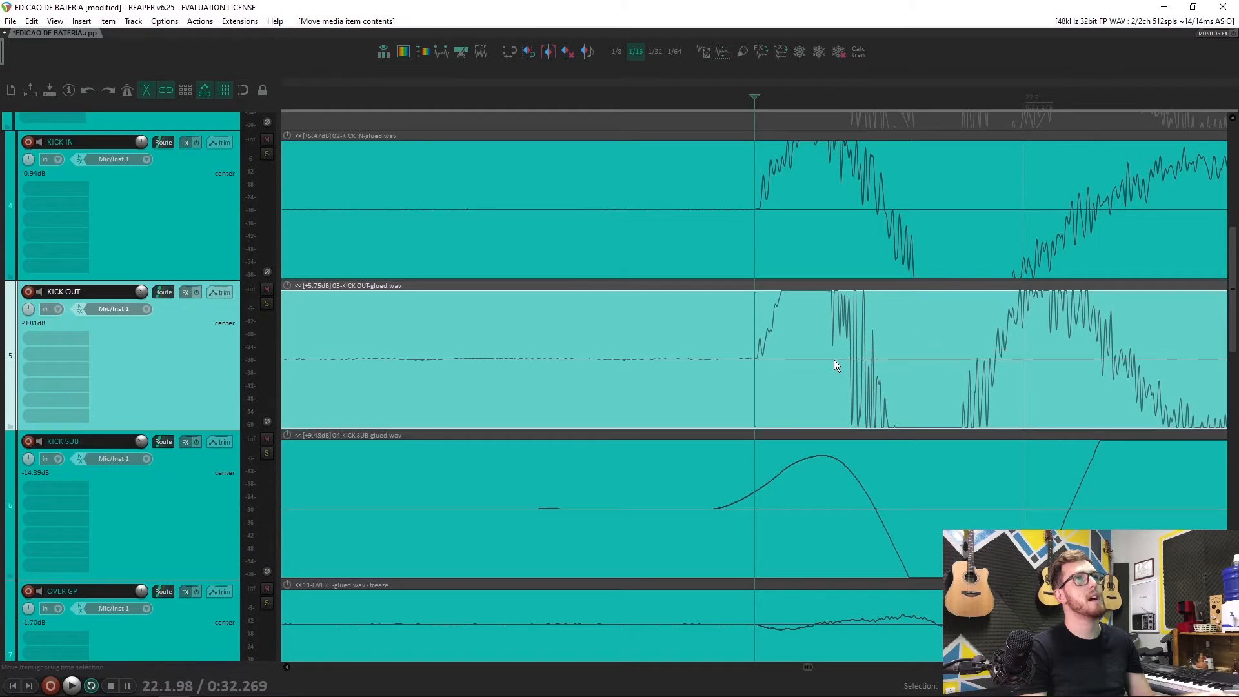
# Step: Slip the KICK SUB item's contents so the start of its kick waveform aligns with the KICK IN transient
pyautogui.scroll(-3, 767, 480)
pyautogui.scroll(3, 754, 510)
pyautogui.moveTo(792, 502); pyautogui.dragTo(843, 493)
pyautogui.scroll(-4, 842, 496)
pyautogui.scroll(-3, 695, 456)
pyautogui.scroll(-2, 695, 456)
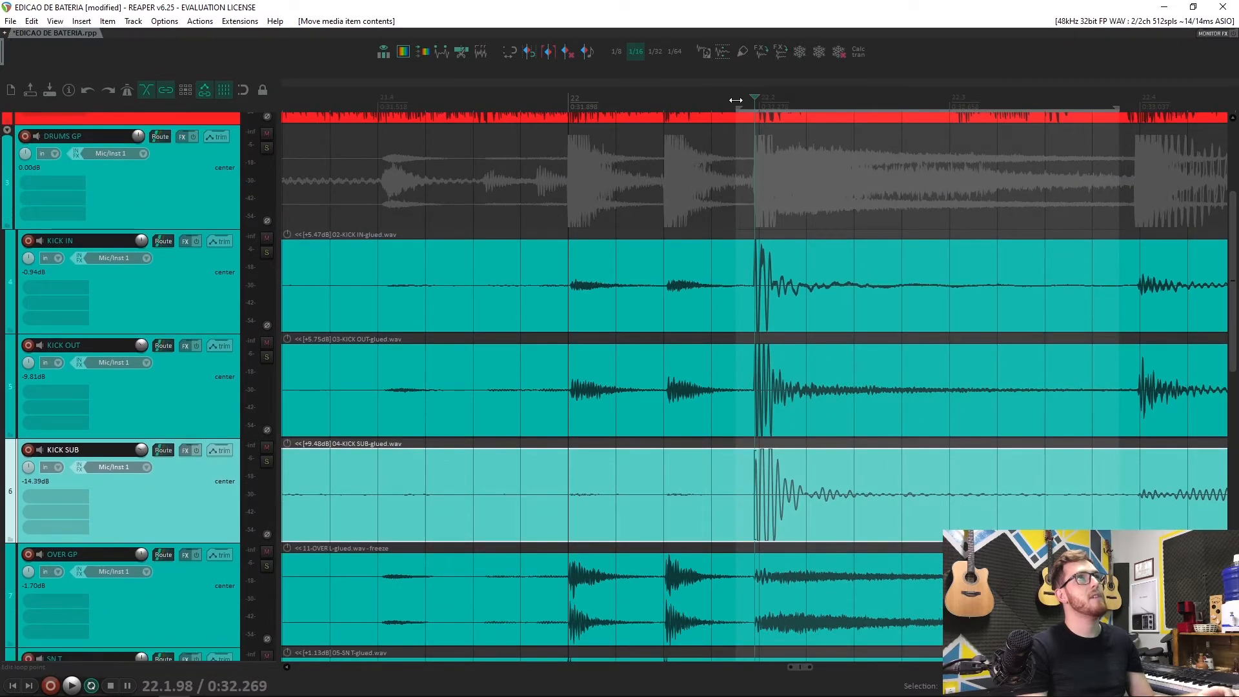
# Step: Solo the KICK SUB, KICK OUT and KICK IN tracks and play the selected kick hit
pyautogui.scroll(-2, 702, 274)
pyautogui.click(265, 461)
pyautogui.click(267, 358)
pyautogui.click(267, 252)
pyautogui.scroll(-2, 473, 312)
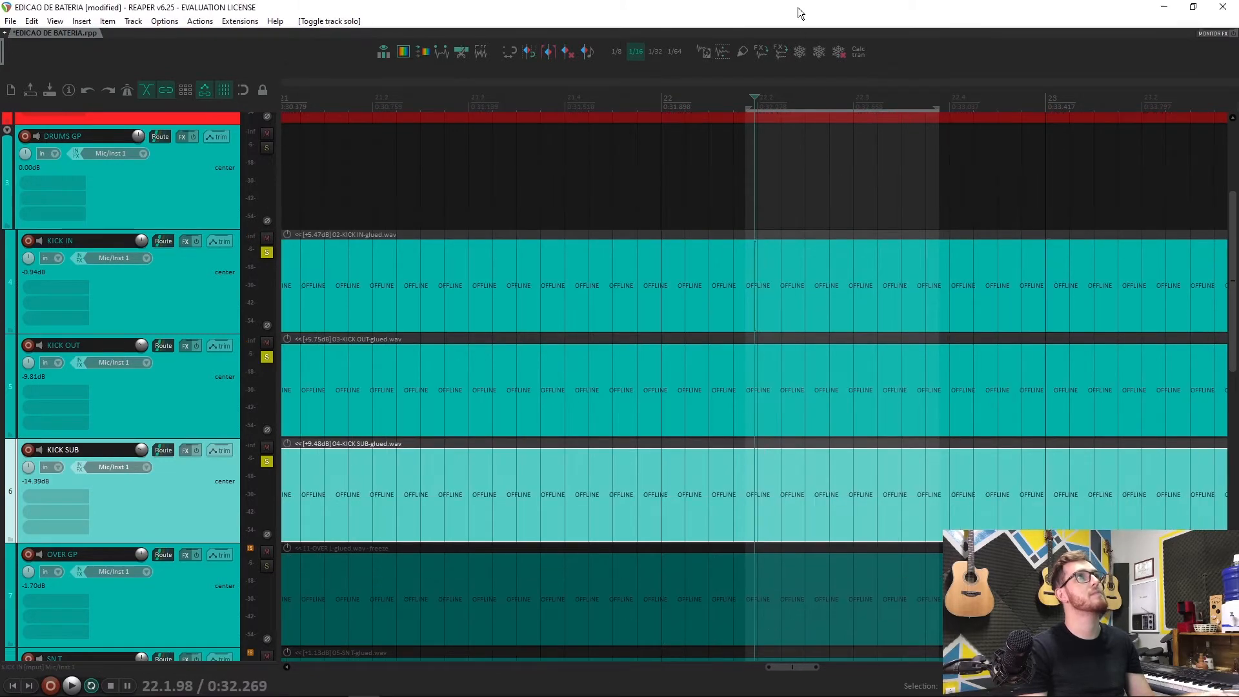
pyautogui.press('space')
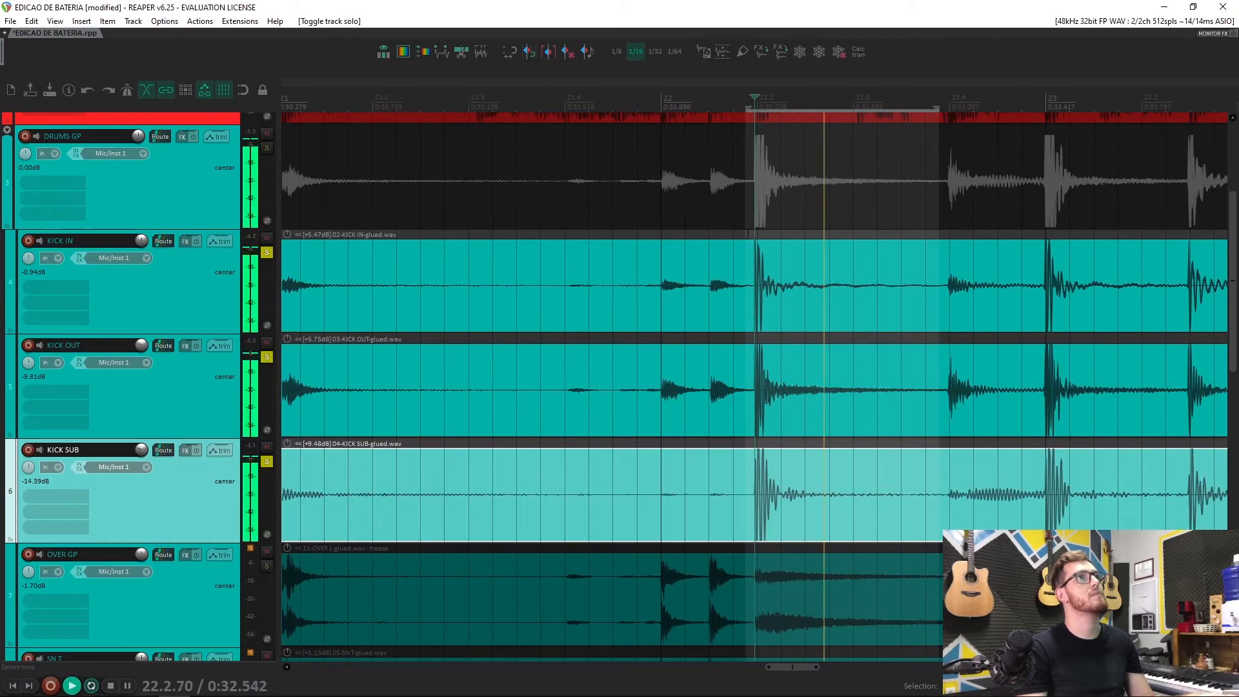
# Step: Check KICK OUT and KICK SUB one at a time against KICK IN during playback, toggling each track's phase, and stop playback
pyautogui.click(266, 463)
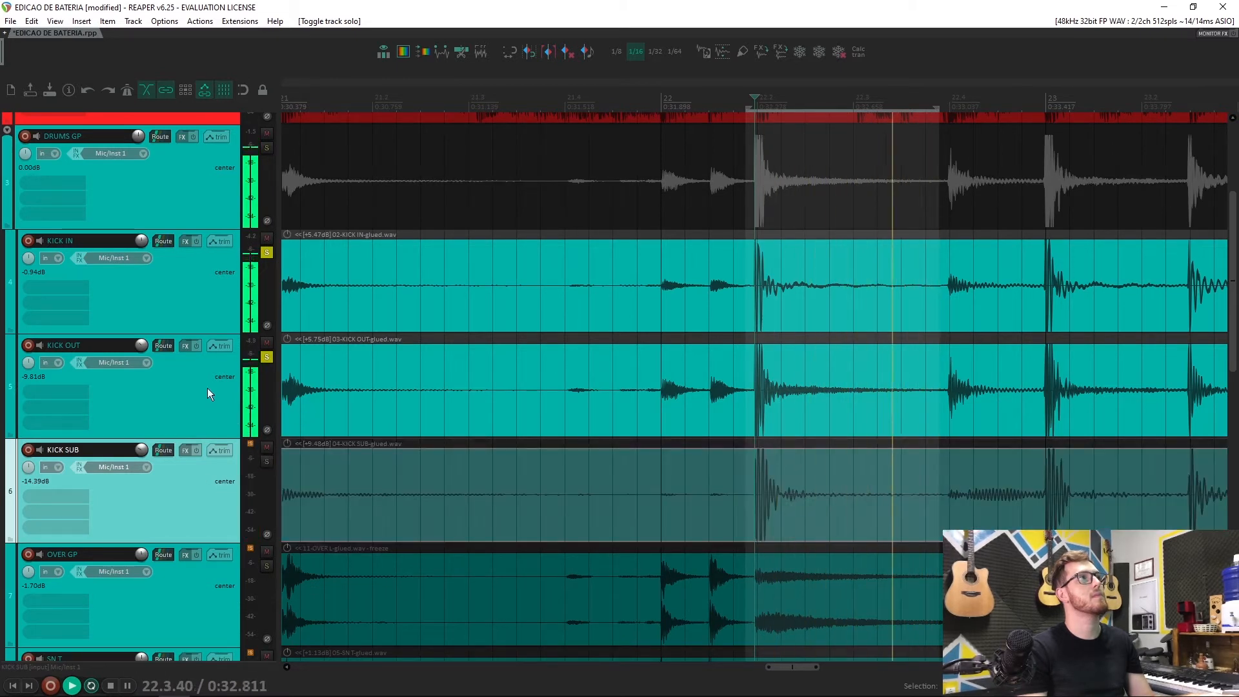
pyautogui.click(268, 430)
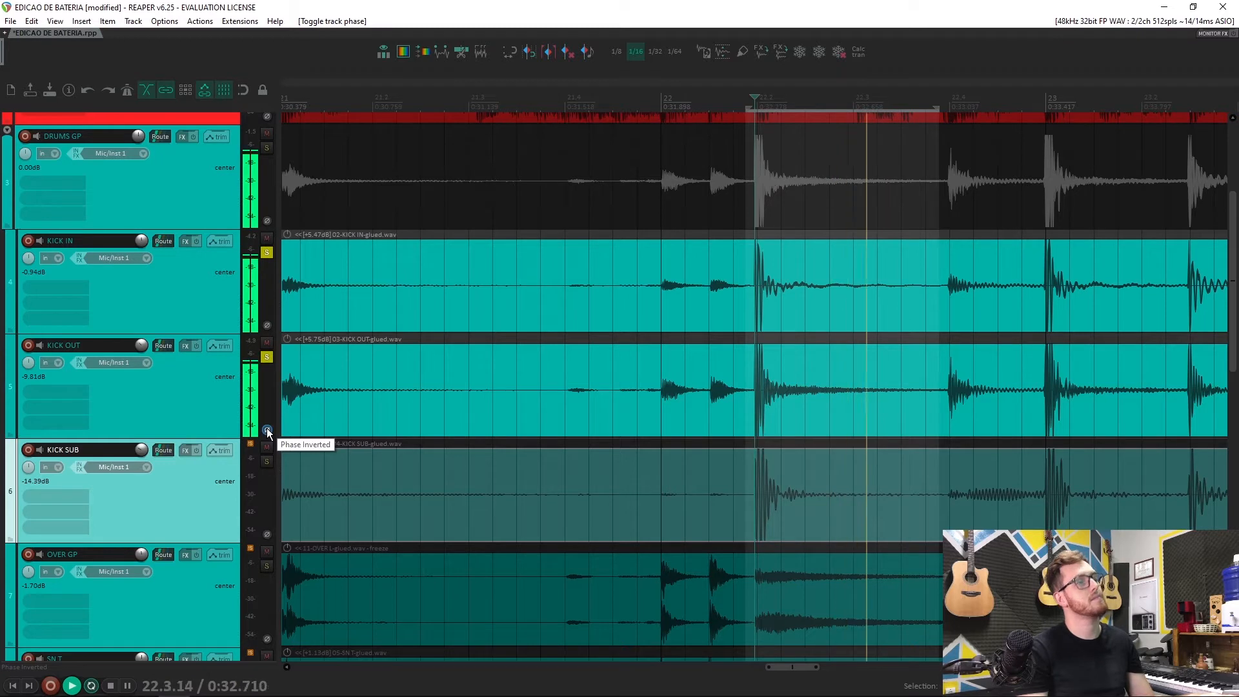
pyautogui.click(266, 461)
pyautogui.click(266, 357)
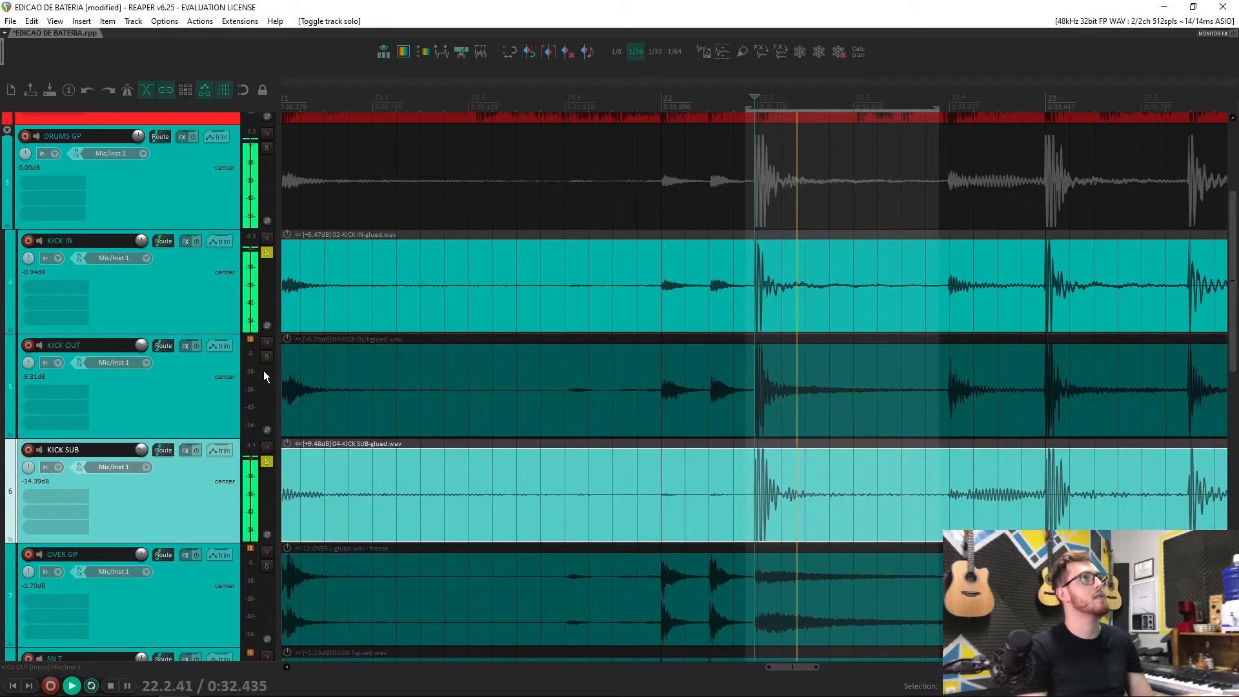
pyautogui.click(267, 535)
pyautogui.click(266, 535)
pyautogui.press('space')
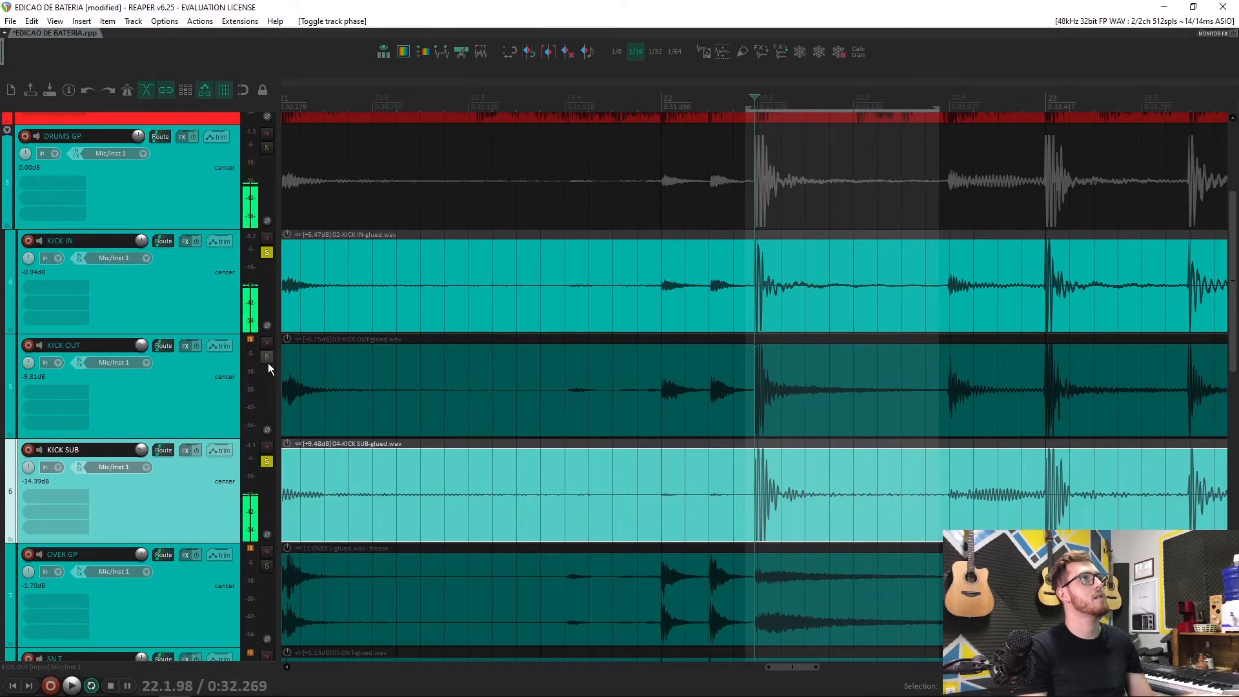
# Step: Unsolo the KICK SUB and KICK IN tracks
pyautogui.click(267, 462)
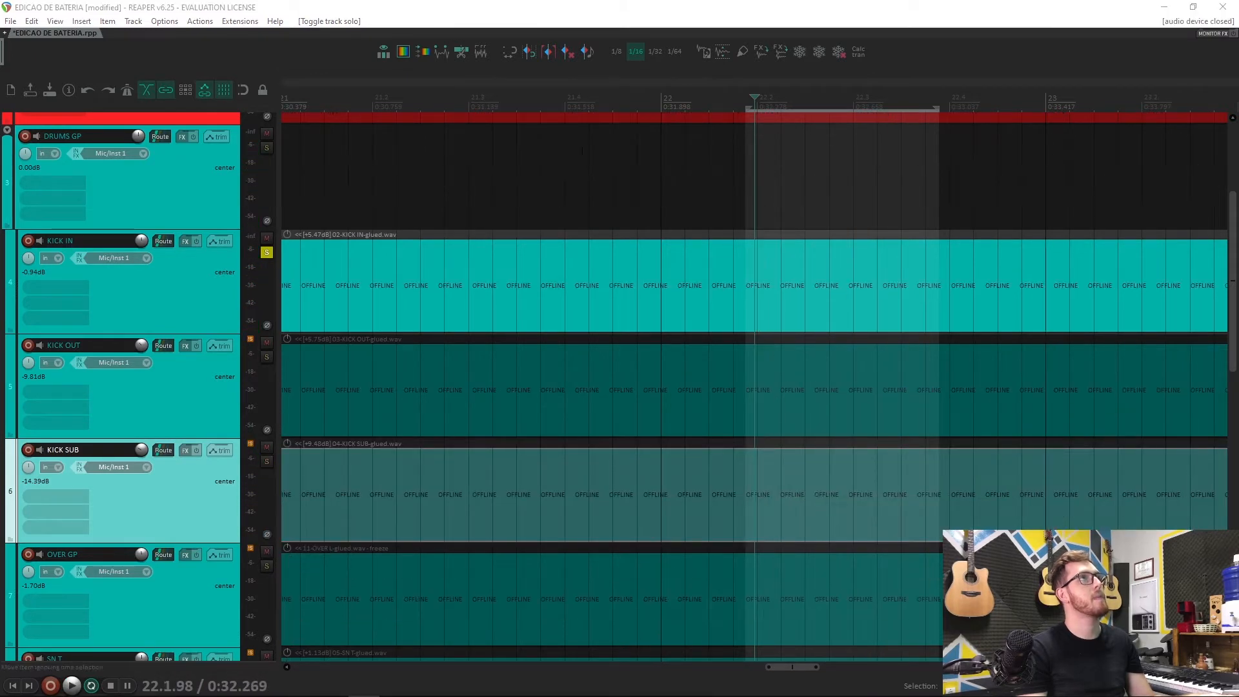
pyautogui.click(267, 253)
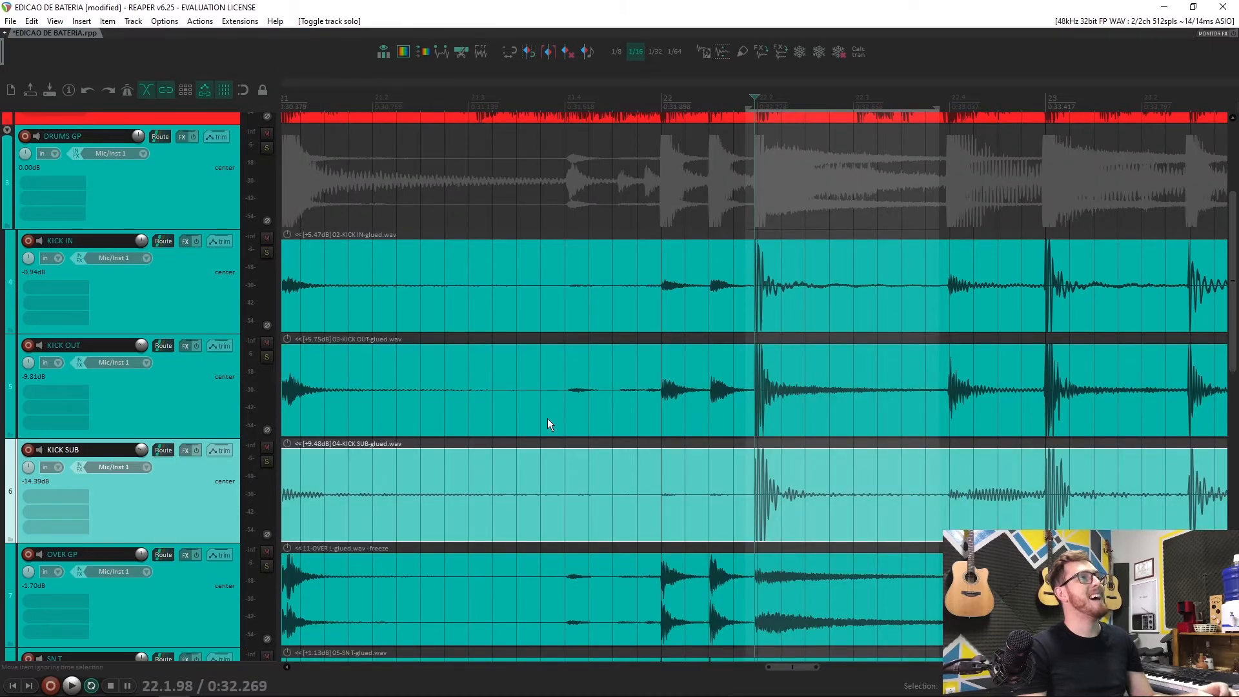
pyautogui.scroll(-6, 547, 418)
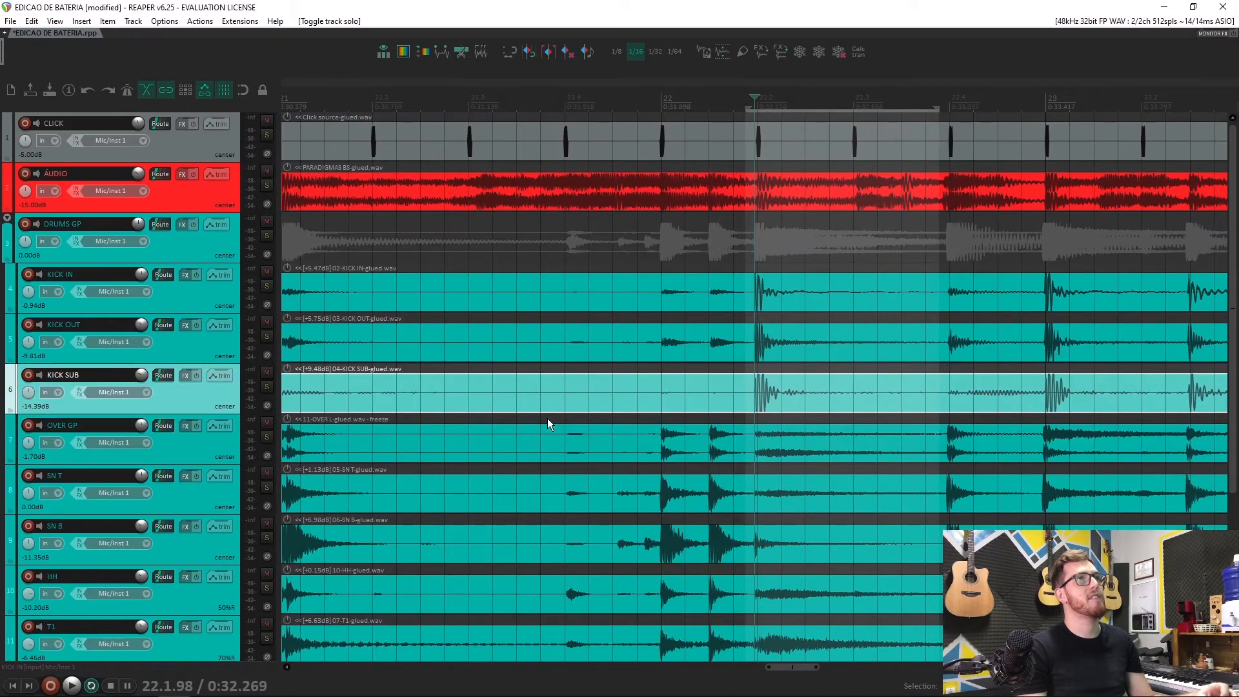
pyautogui.scroll(-2, 339, 432)
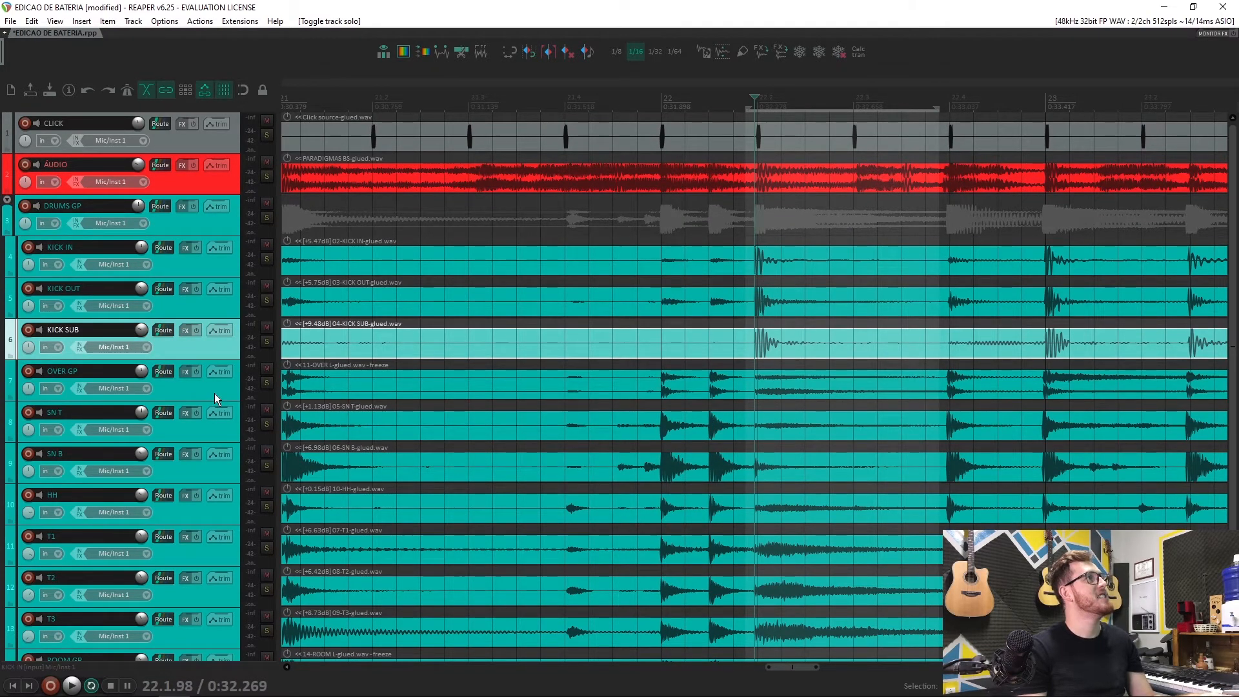
# Step: Move OVER GP directly below SN T, with both tracks enlarged and soloed for comparison
pyautogui.moveTo(215, 393); pyautogui.dragTo(210, 435)
pyautogui.doubleClick(211, 443)
pyautogui.doubleClick(208, 401)
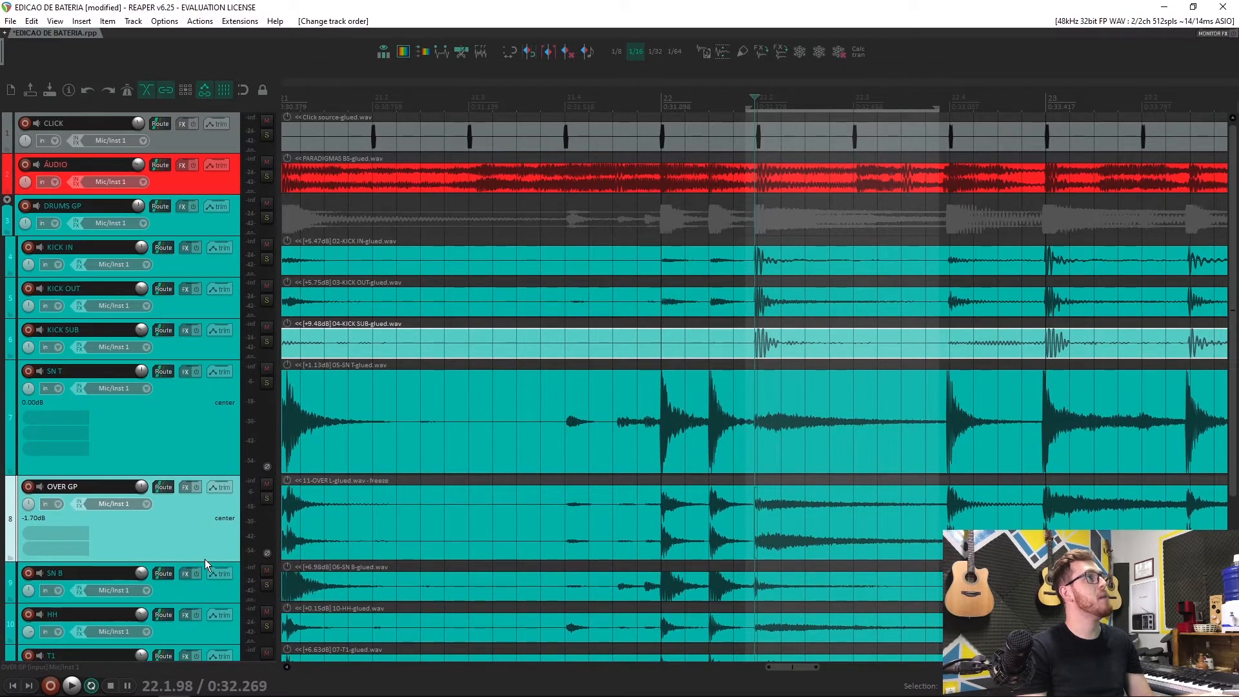
pyautogui.doubleClick(204, 555)
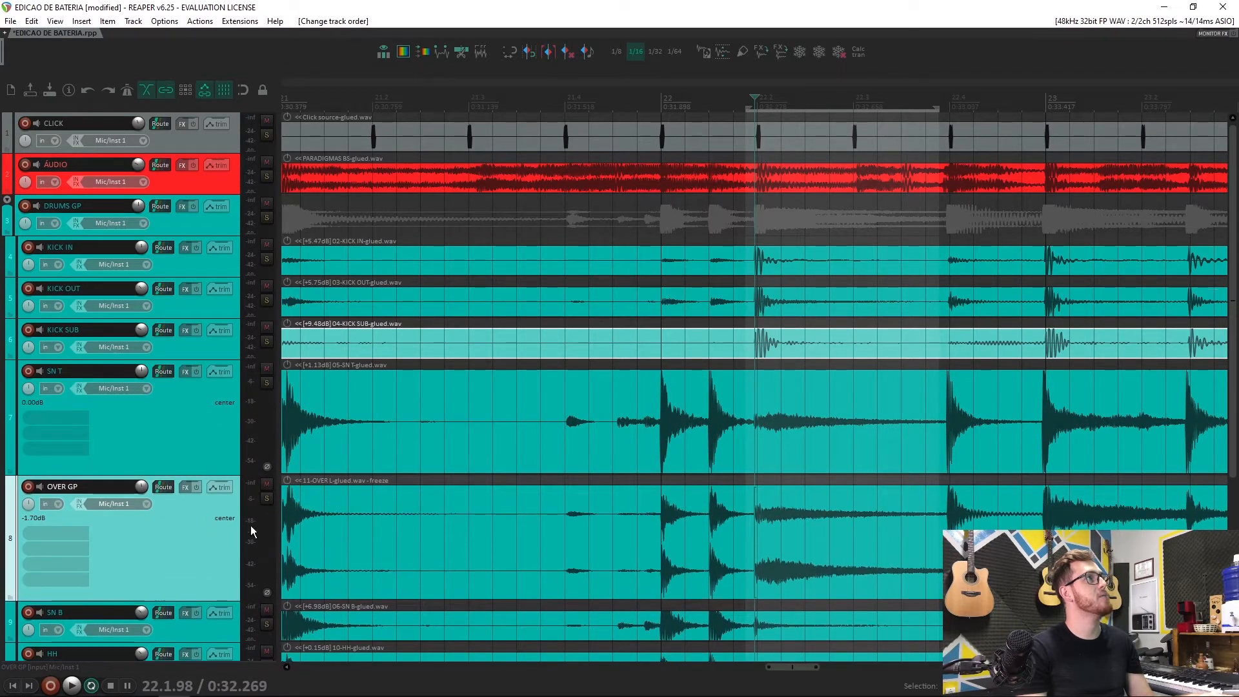
pyautogui.click(266, 497)
pyautogui.click(261, 387)
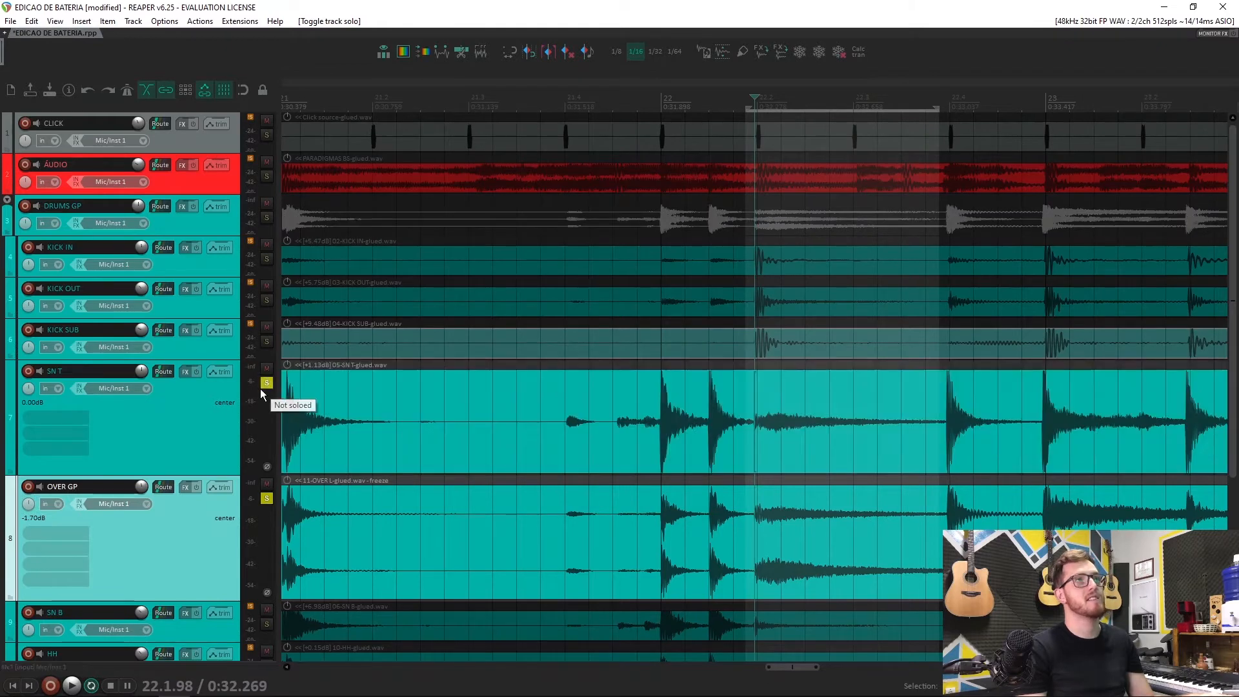
# Step: Slip the SN T item's contents so the snare transient near bar 21 aligns with OVER GP at 21.1.01
pyautogui.scroll(-4, 650, 435)
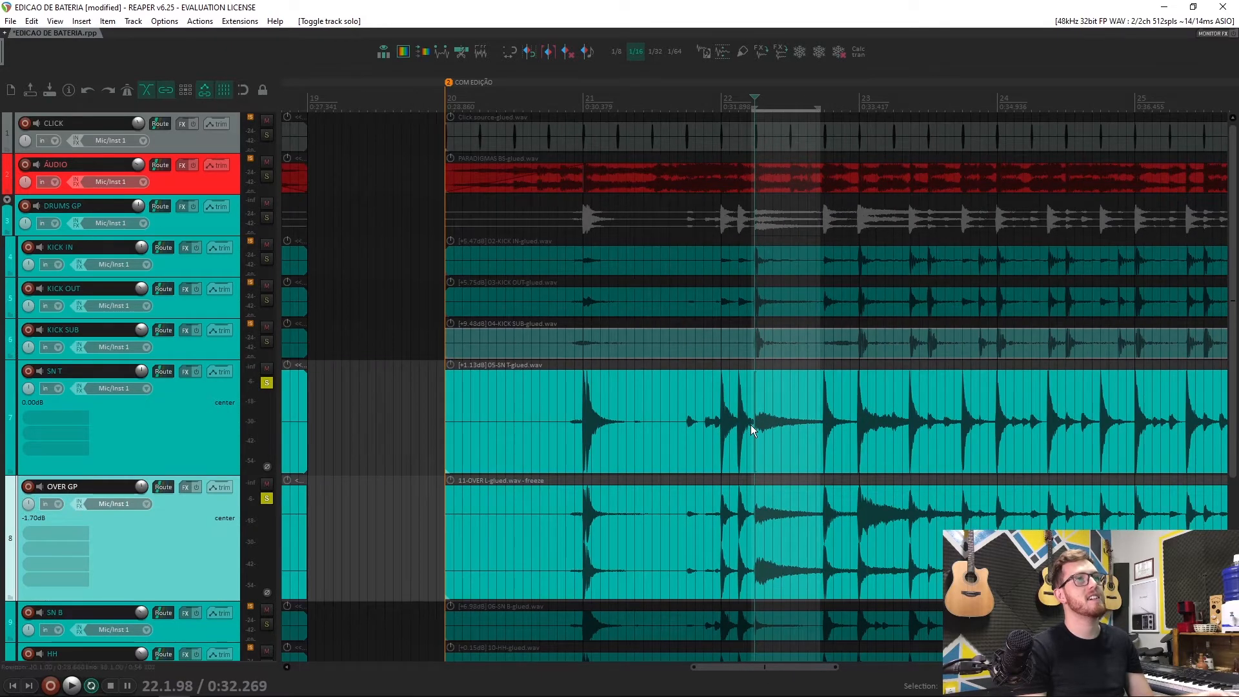
pyautogui.click(722, 426)
pyautogui.click(581, 423)
pyautogui.scroll(8, 741, 442)
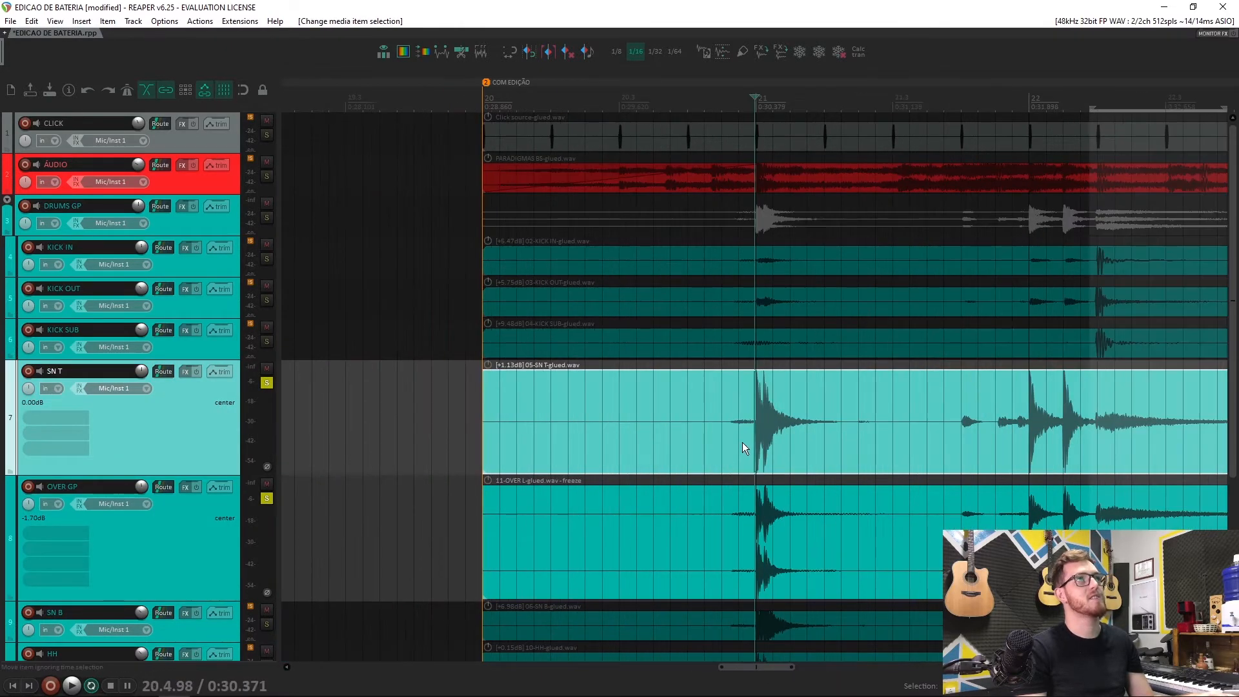
pyautogui.scroll(6, 769, 421)
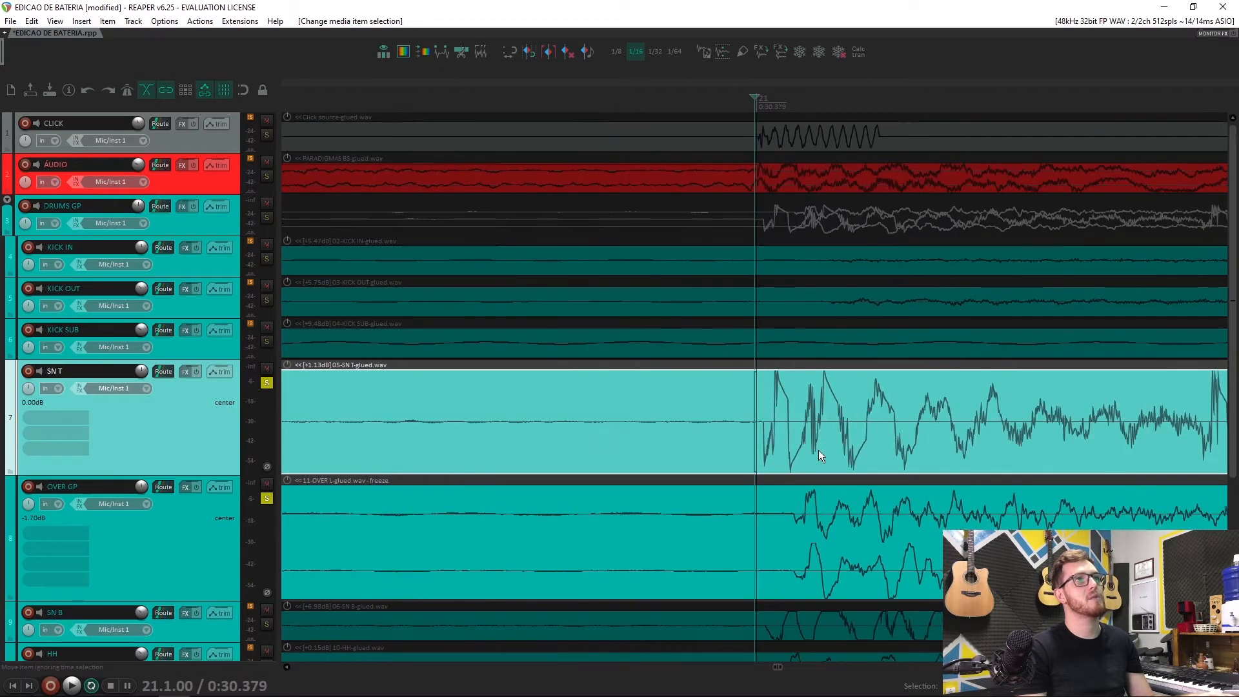
pyautogui.click(832, 515)
pyautogui.scroll(4, 833, 516)
pyautogui.moveTo(711, 437); pyautogui.dragTo(871, 446)
pyautogui.scroll(-8, 870, 448)
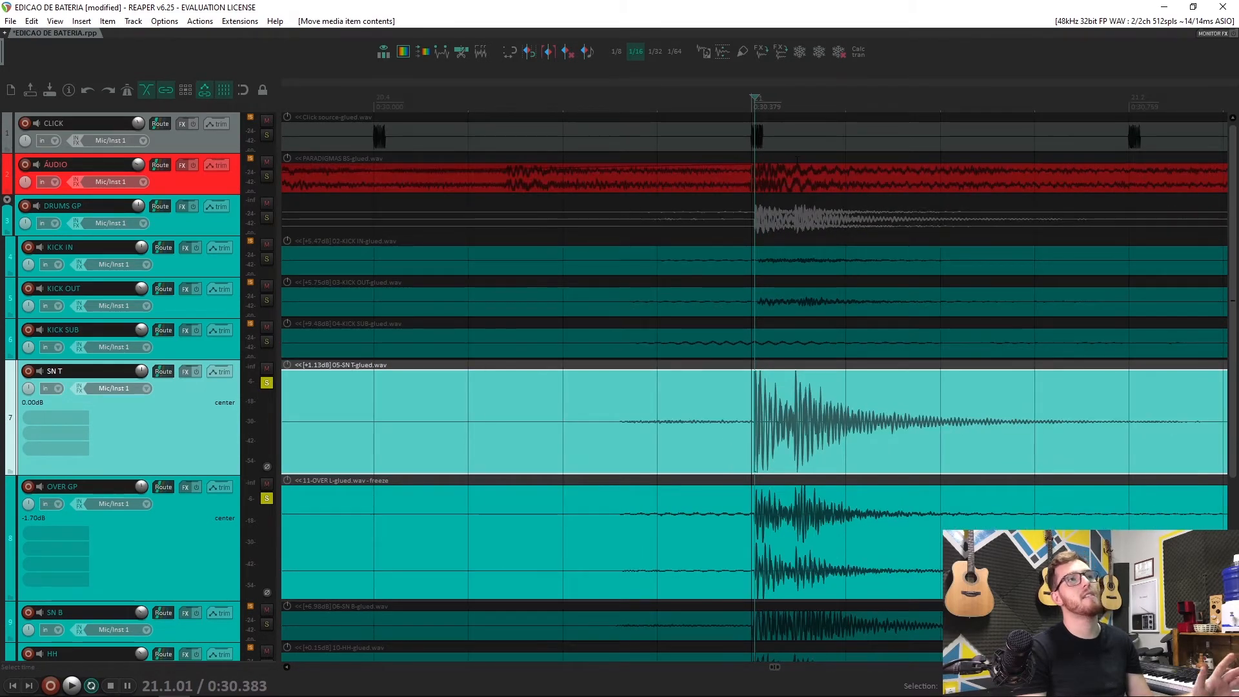
# Step: Set a time selection around the bar 21 snare hit and play it while toggling the SN T track's phase
pyautogui.scroll(-6, 788, 191)
pyautogui.moveTo(732, 105); pyautogui.dragTo(984, 107)
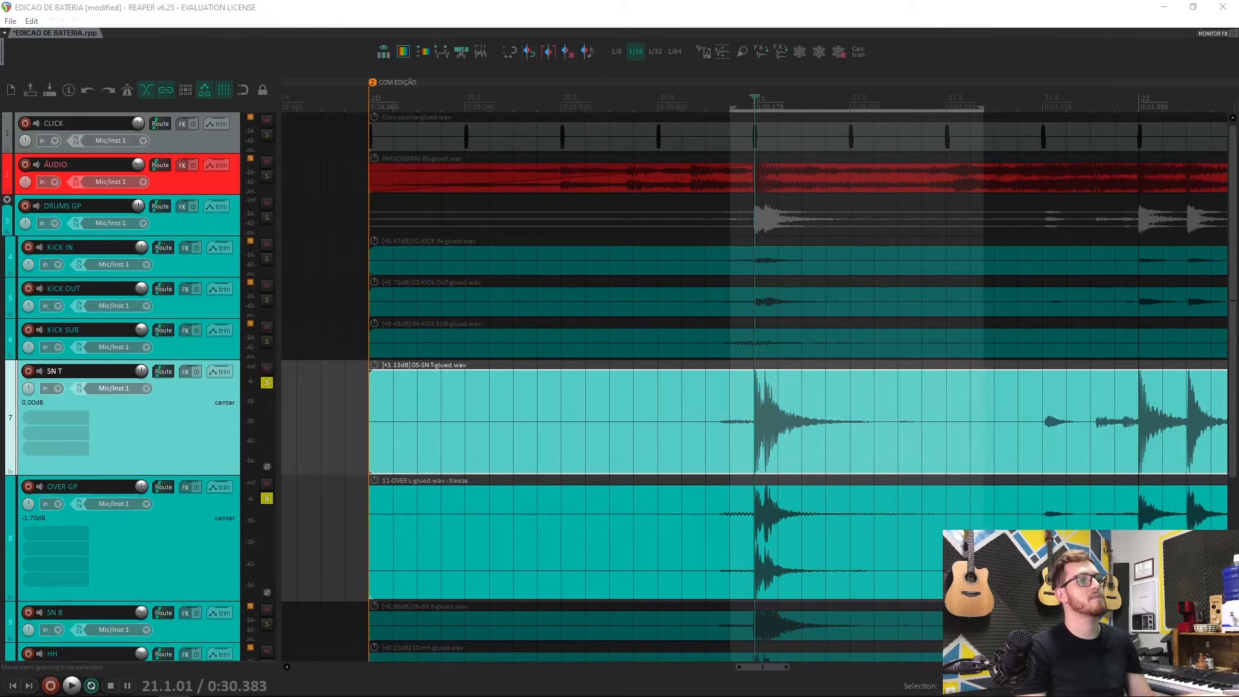
pyautogui.hotkey('alt', 'Tab')
pyautogui.click(723, 9)
pyautogui.press('space')
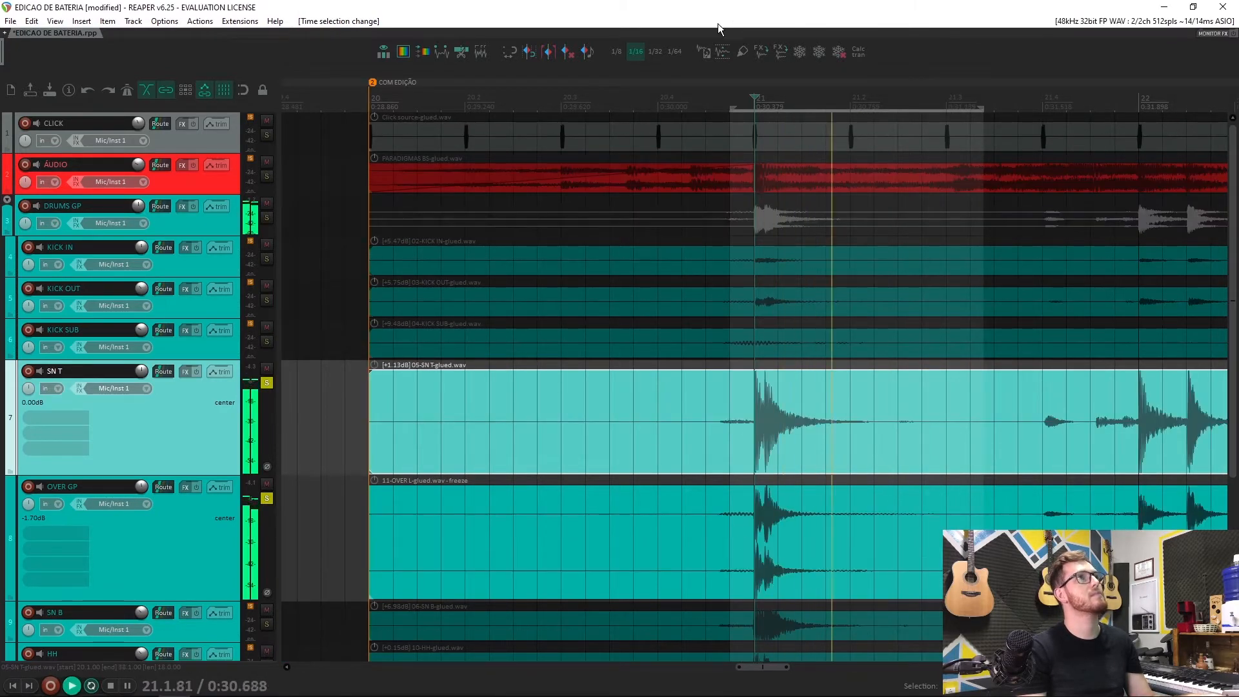
pyautogui.click(268, 468)
pyautogui.press('space')
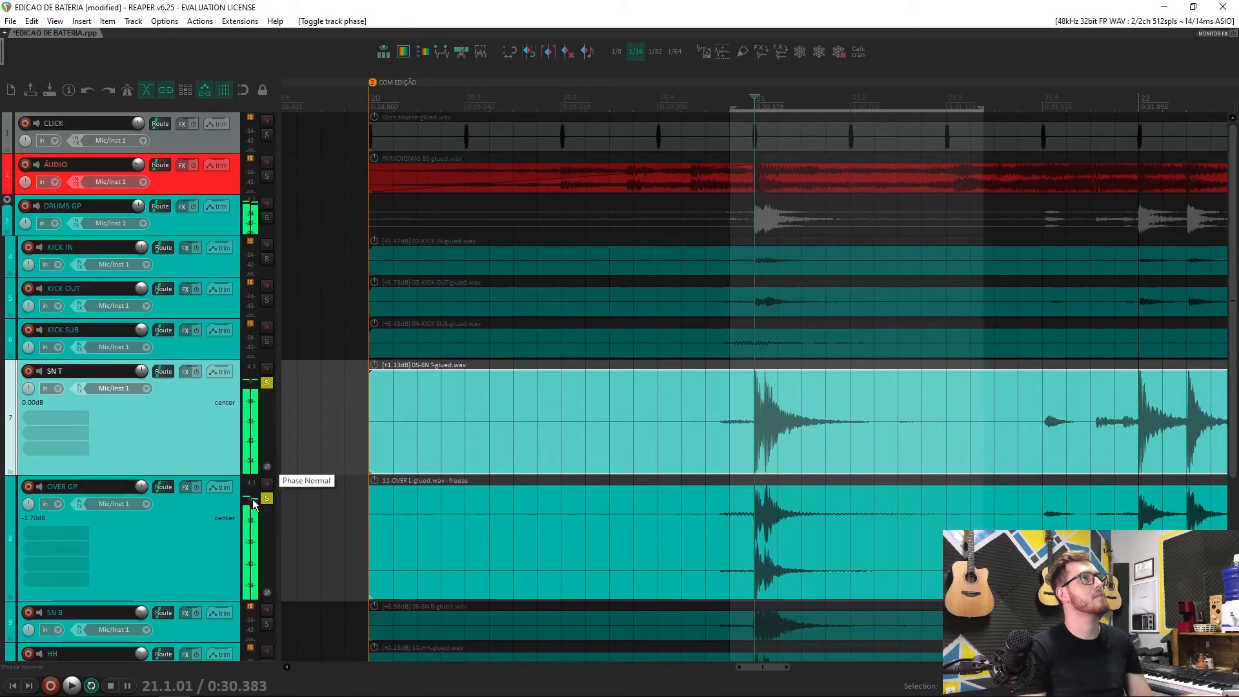
# Step: Unsolo OVER GP and SN T and return both tracks to the same compact height as the others
pyautogui.click(266, 498)
pyautogui.click(264, 383)
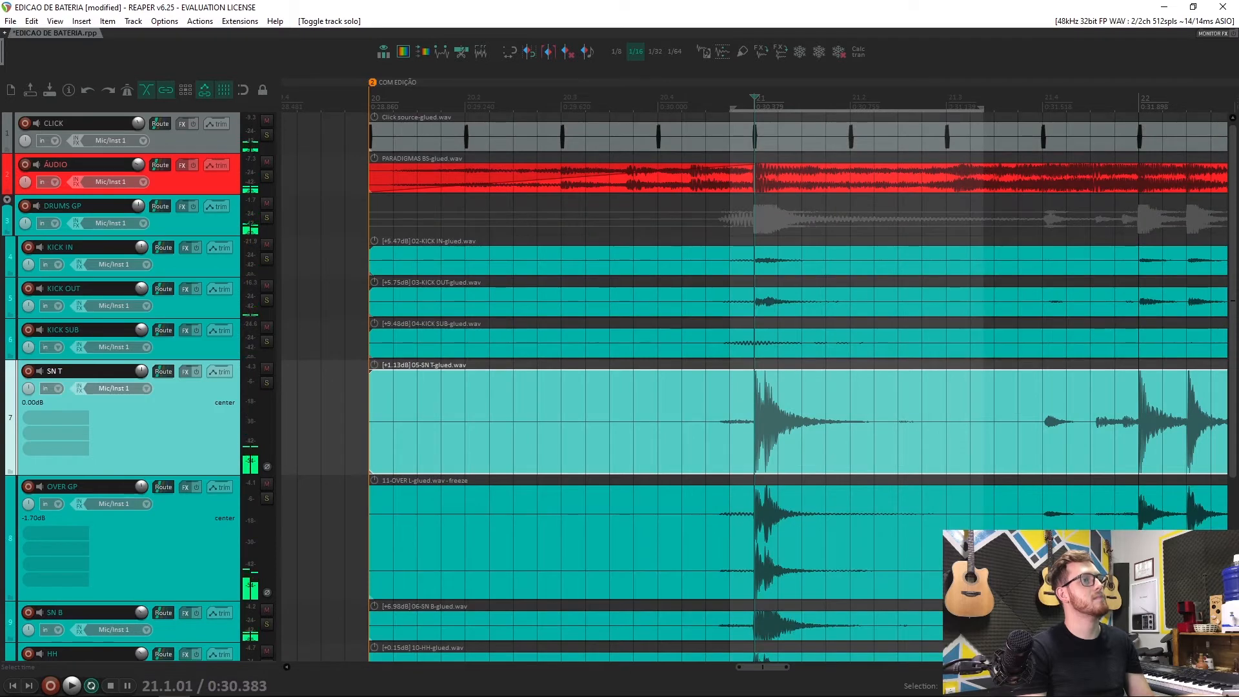
pyautogui.click(202, 447)
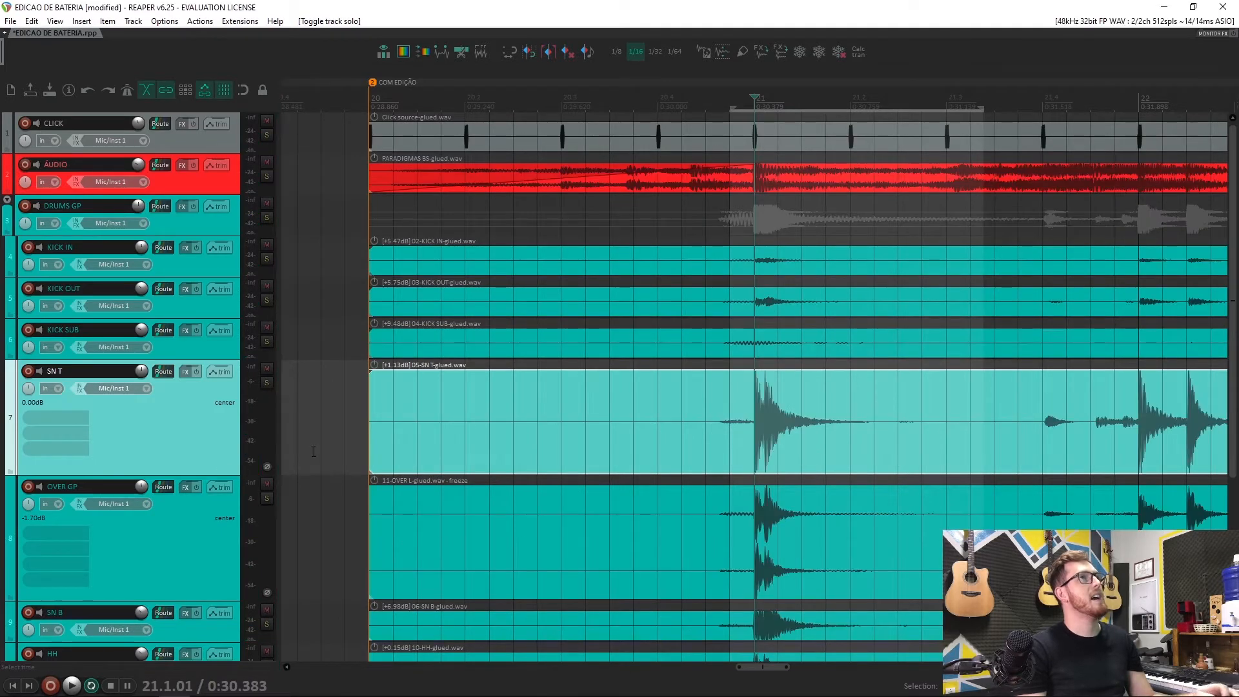
pyautogui.scroll(2, 213, 463)
pyautogui.scroll(-2, 201, 455)
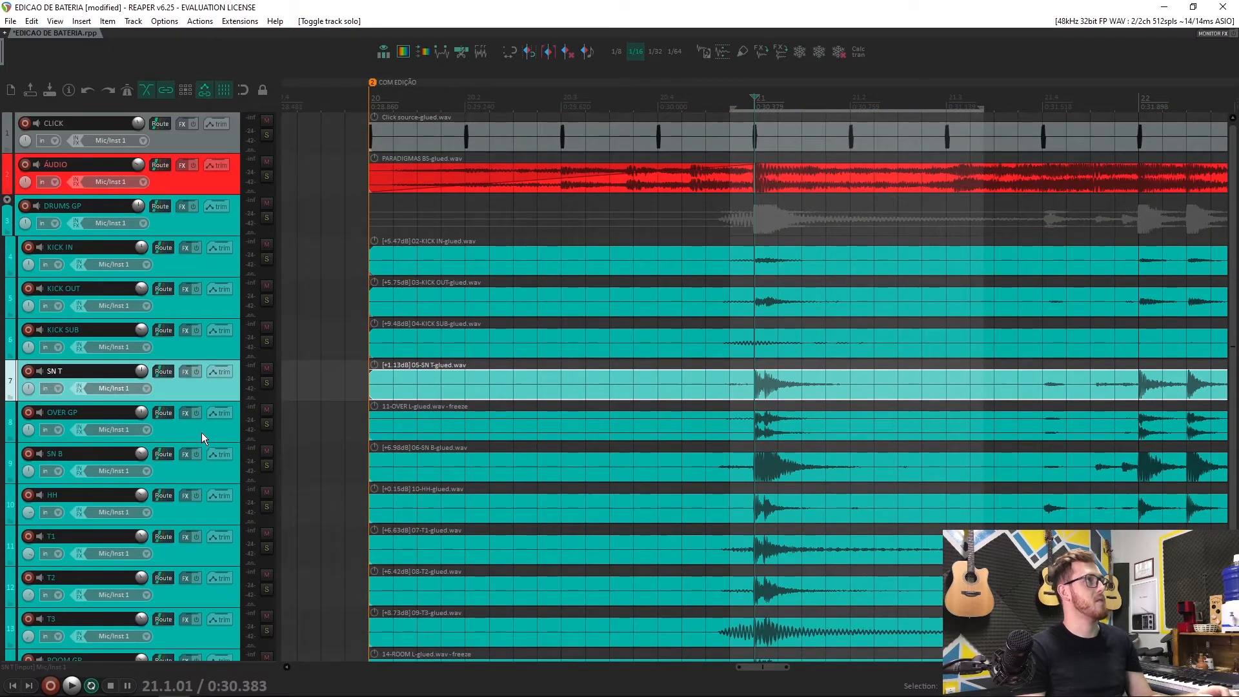
# Step: Reorder the tracks so SN B sits between SN T and OVER GP, and enlarge them to compare waveforms
pyautogui.moveTo(203, 433); pyautogui.dragTo(206, 481)
pyautogui.click(218, 428)
pyautogui.scroll(3, 754, 416)
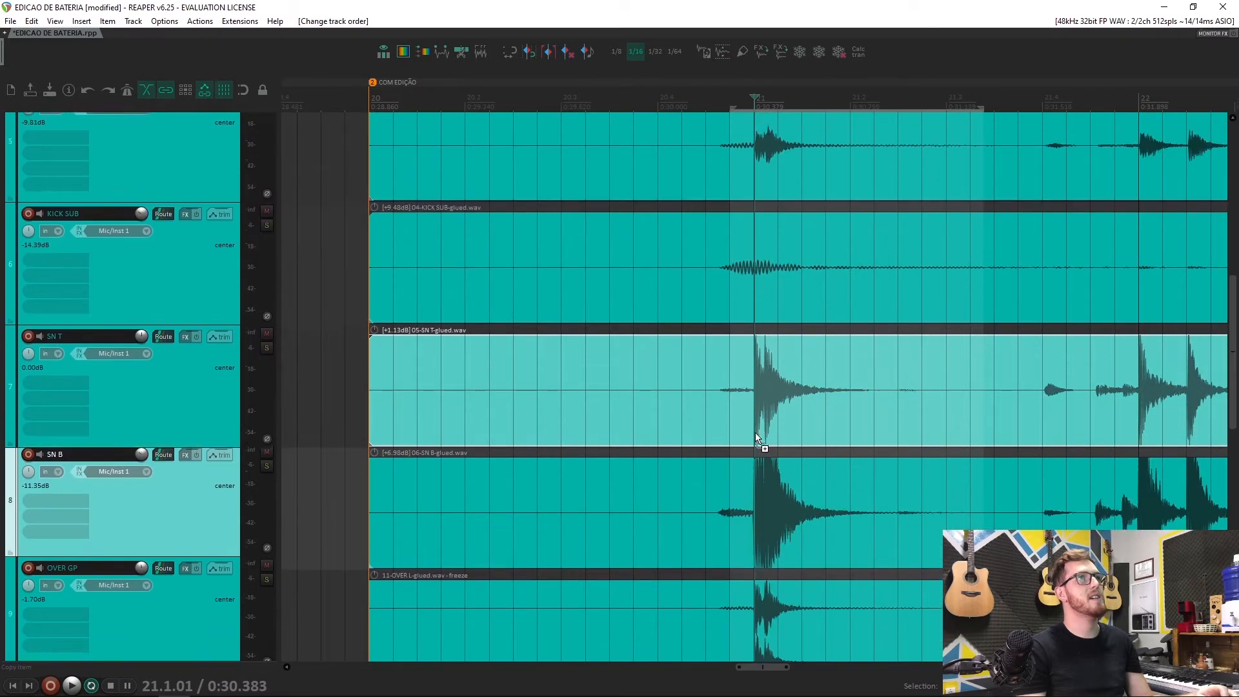
pyautogui.scroll(2, 754, 452)
# Step: Place the edit cursor on the SN T transient at 21.1.01 and slip the SN B item's contents so its transient aligns there
pyautogui.click(753, 510)
pyautogui.scroll(8, 758, 515)
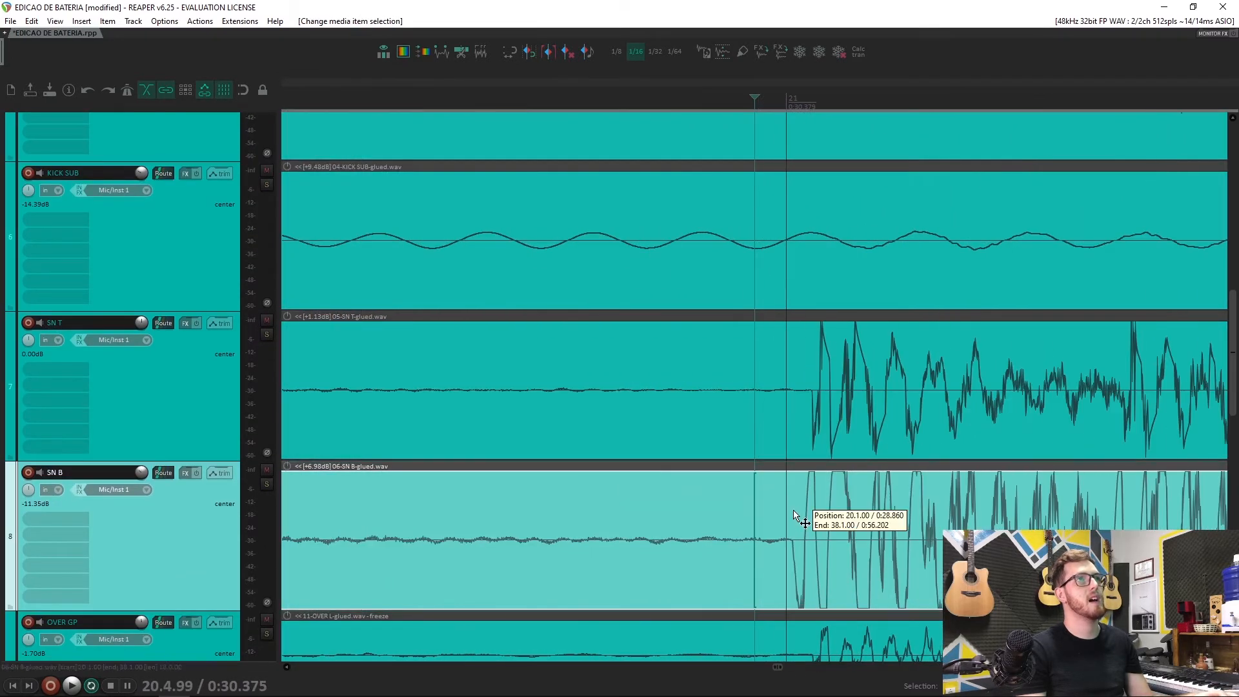
pyautogui.scroll(5, 796, 517)
pyautogui.click(808, 391)
pyautogui.scroll(4, 804, 465)
pyautogui.moveTo(726, 543); pyautogui.dragTo(902, 561)
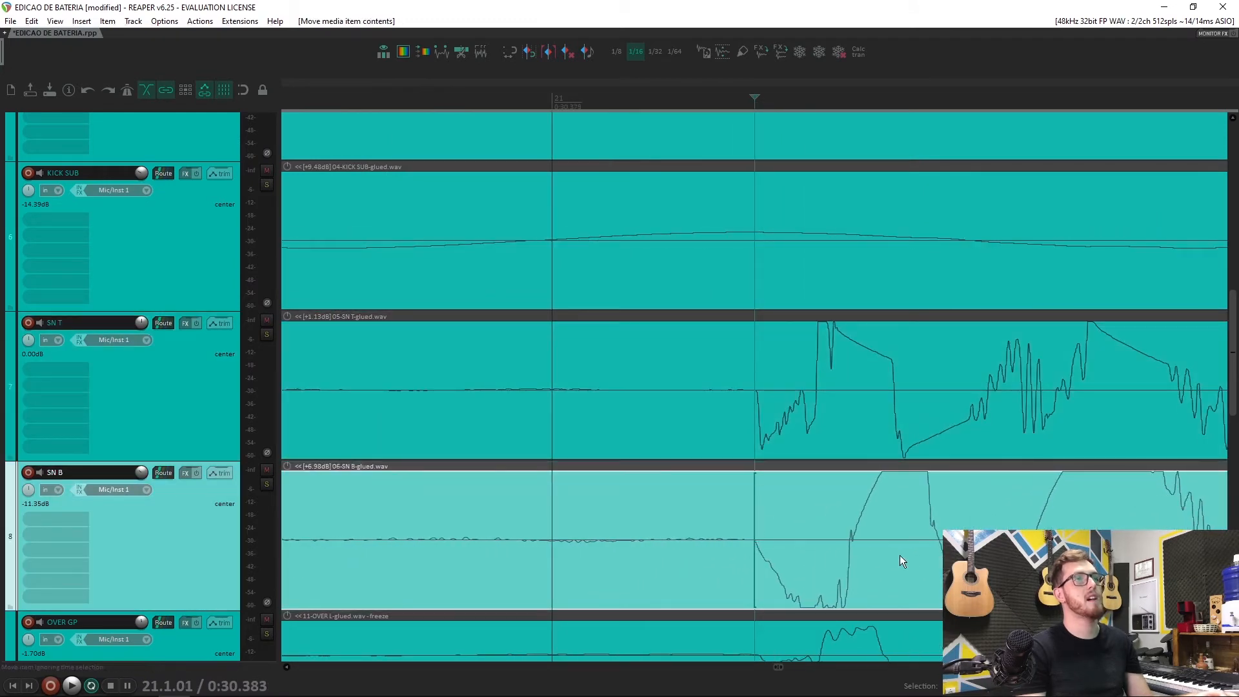
pyautogui.scroll(-8, 865, 545)
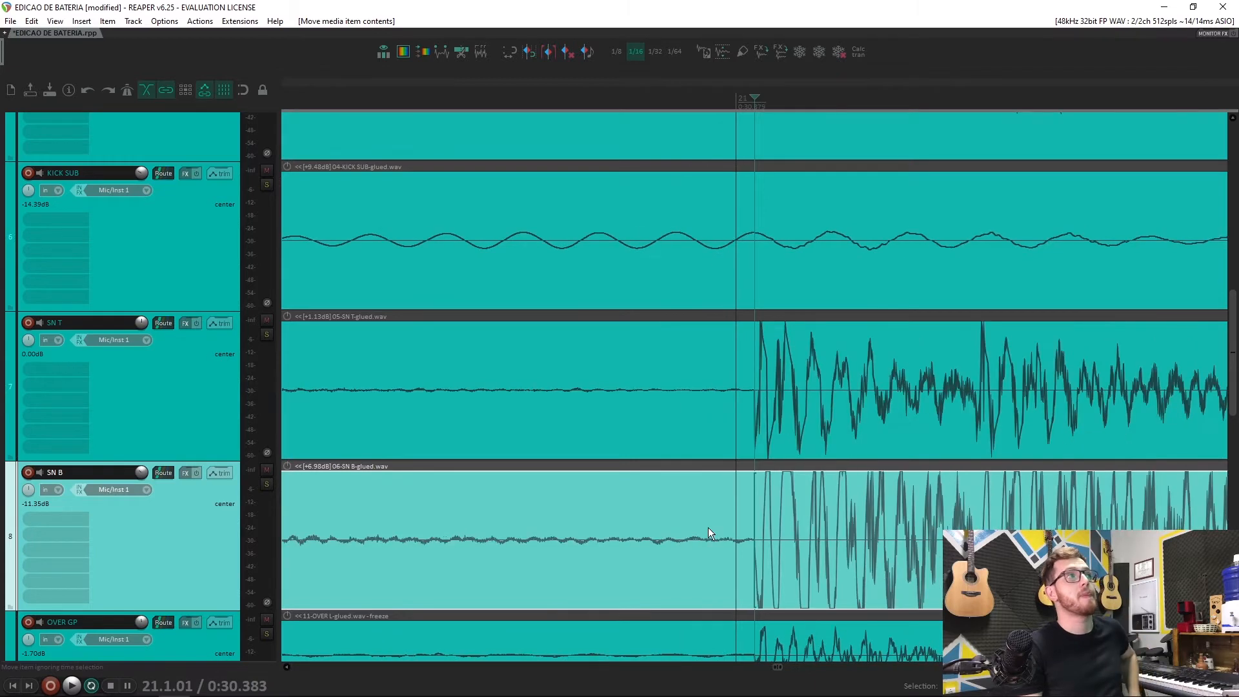
pyautogui.scroll(-2, 609, 521)
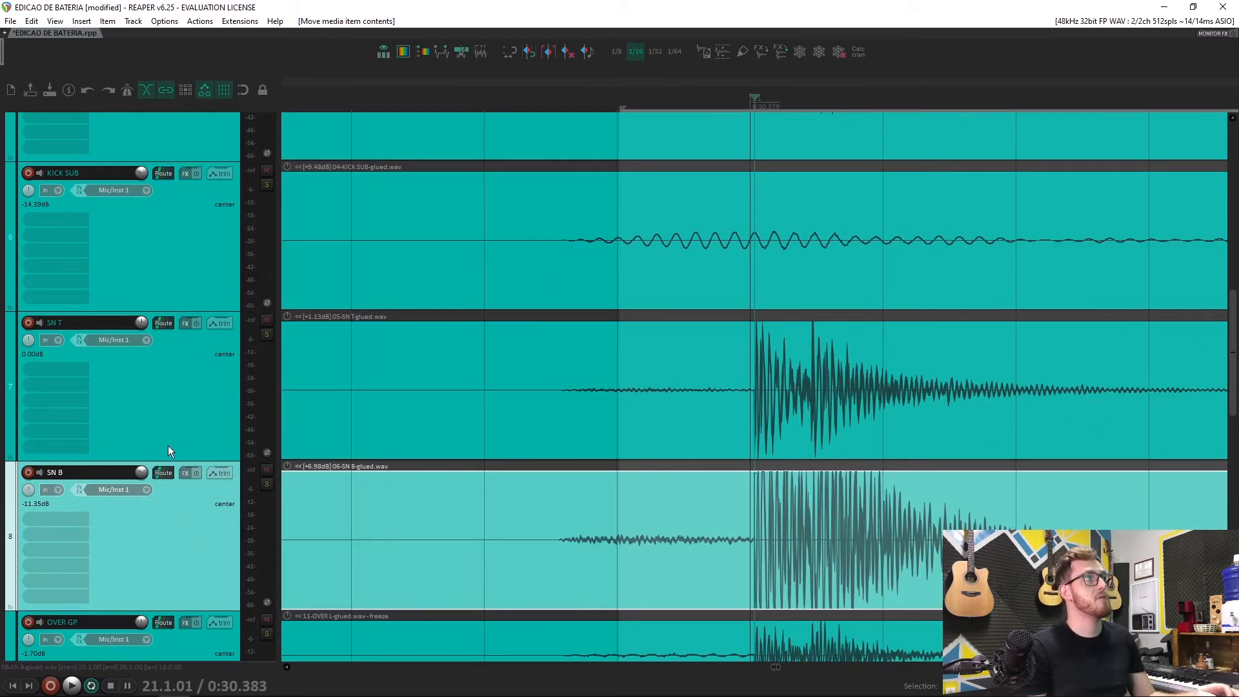
pyautogui.scroll(-4, 169, 447)
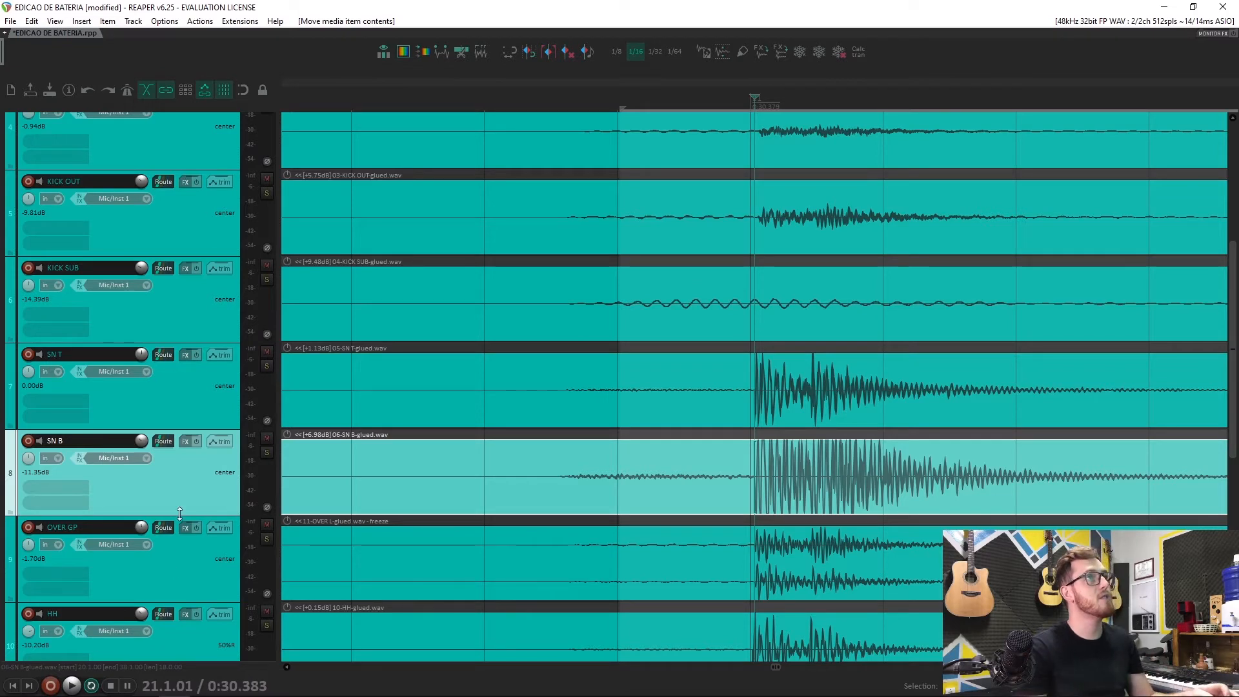
pyautogui.scroll(-5, 188, 510)
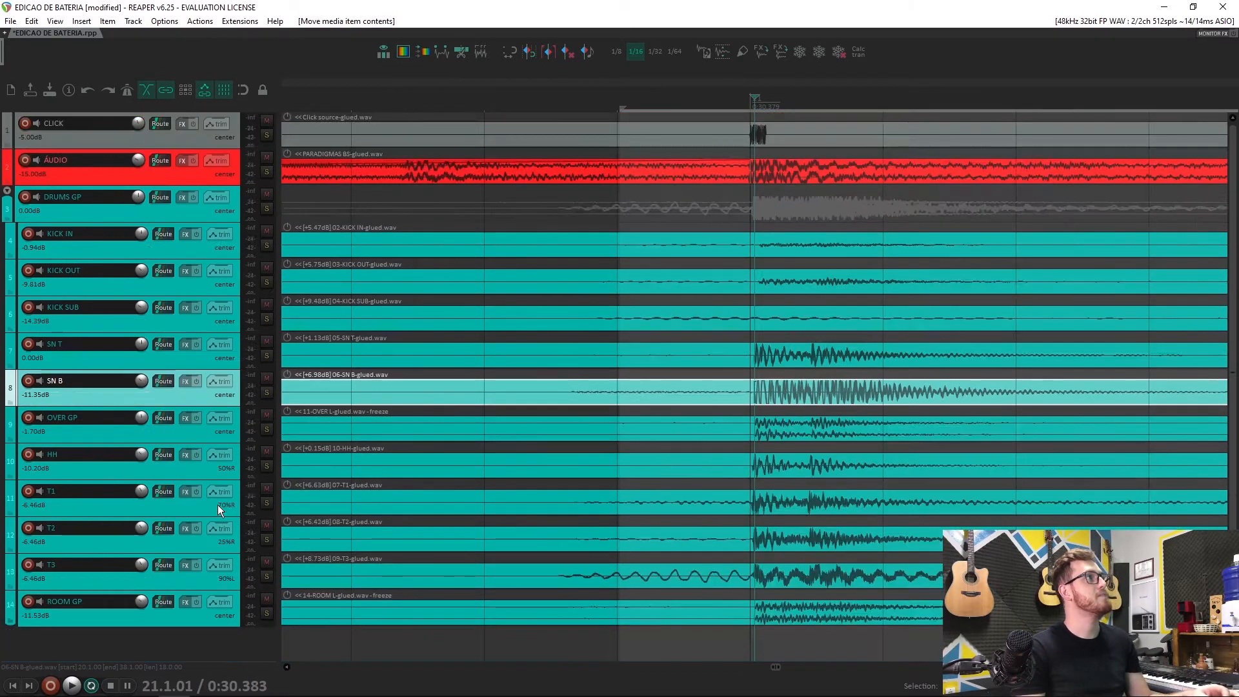
# Step: Move the HH track directly above OVER GP and enlarge it to compare the two waveforms
pyautogui.moveTo(193, 462); pyautogui.dragTo(192, 408)
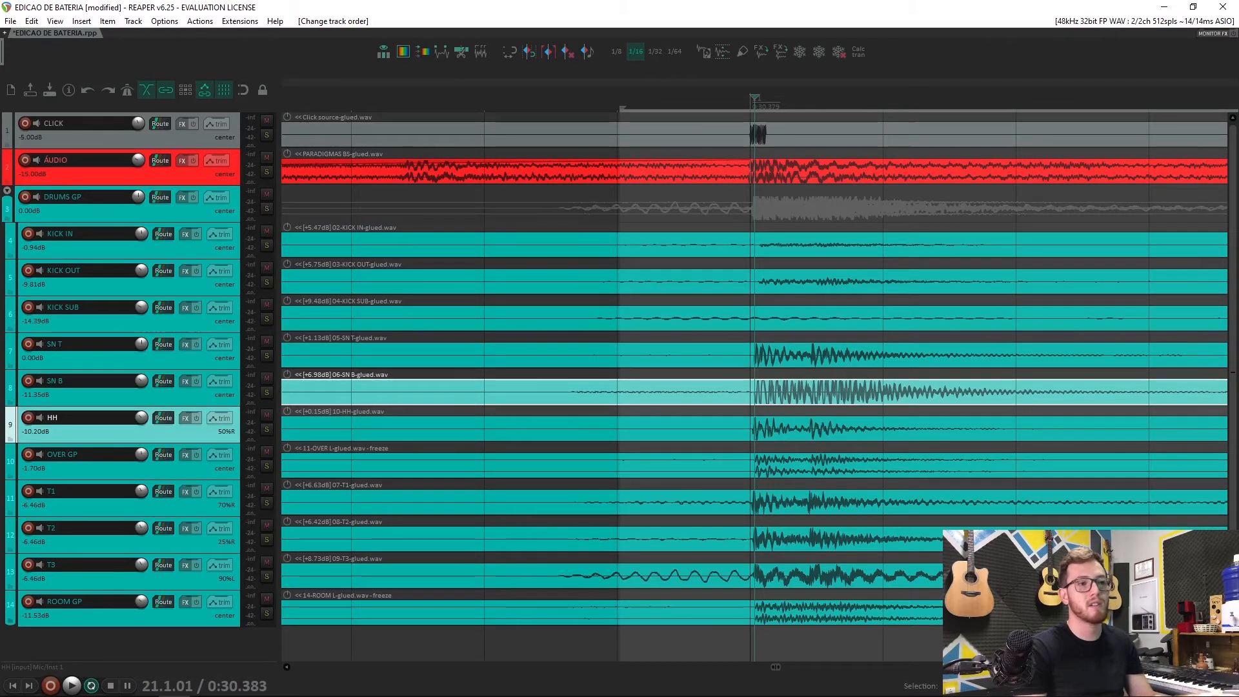
pyautogui.moveTo(216, 442); pyautogui.dragTo(212, 648)
pyautogui.scroll(-4, 749, 457)
# Step: Find a clear hi-hat hit and slip the HH item's contents so its transient aligns with OVER GP
pyautogui.click(1167, 465)
pyautogui.scroll(10, 728, 487)
pyautogui.click(653, 461)
pyautogui.scroll(2, 680, 458)
pyautogui.moveTo(808, 486); pyautogui.dragTo(838, 490)
pyautogui.scroll(-5, 837, 490)
pyautogui.scroll(2, 837, 490)
# Step: Enlarge and solo T1 with OVER GP, and slip T1's contents so its tom transient aligns with the overheads at 28.1.97
pyautogui.moveTo(192, 331); pyautogui.dragTo(204, 540)
pyautogui.click(266, 329)
pyautogui.scroll(-10, 689, 395)
pyautogui.press('Escape')
pyautogui.scroll(12, 796, 389)
pyautogui.press('F6')
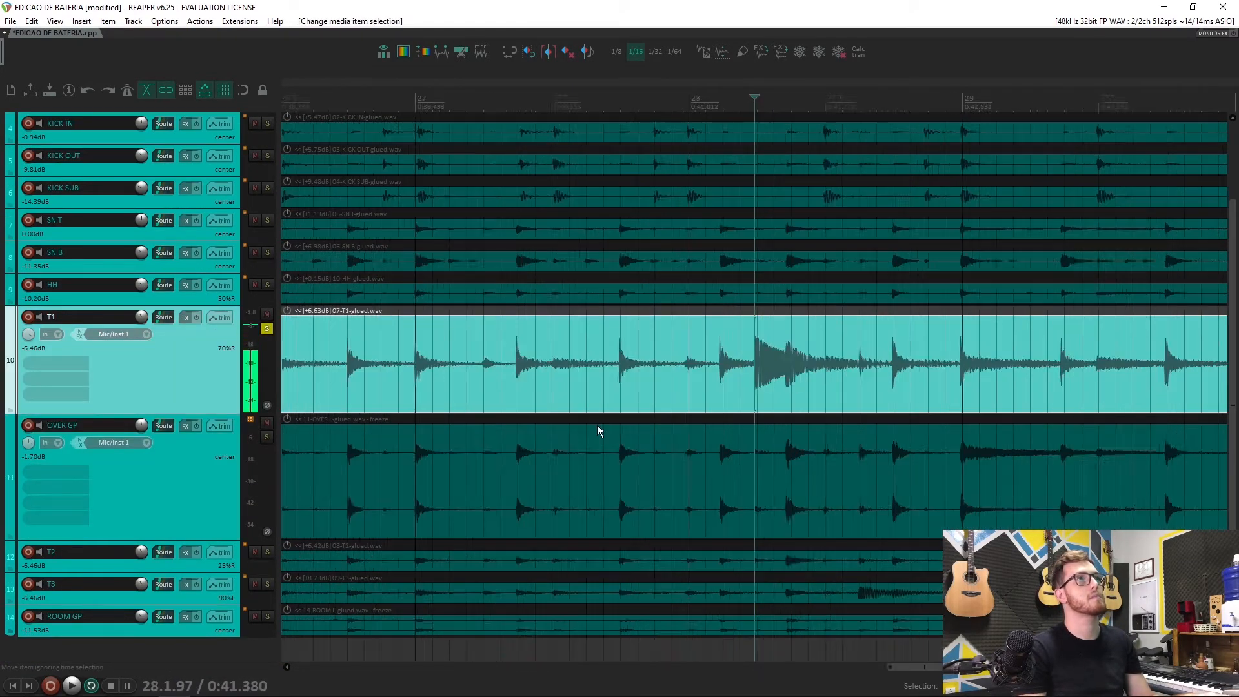
pyautogui.scroll(-8, 628, 445)
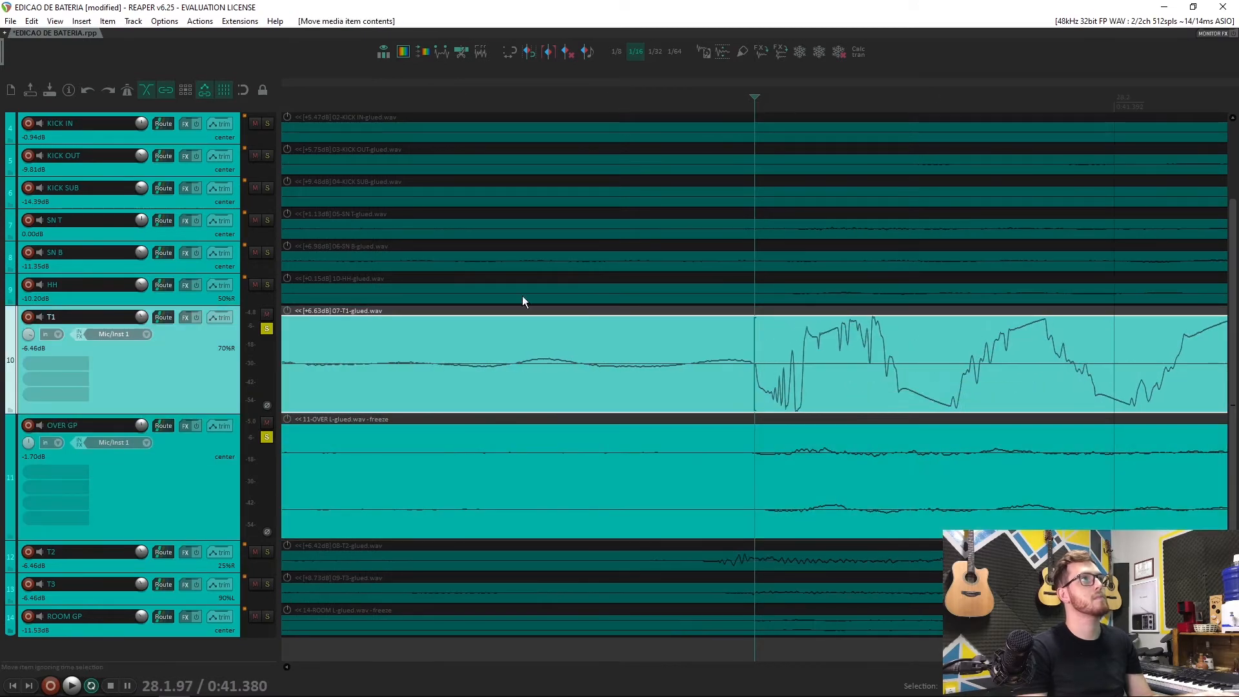
# Step: Play the T1 hit together with OVER GP while toggling T1's phase
pyautogui.press('space')
pyautogui.click(267, 405)
pyautogui.press('space')
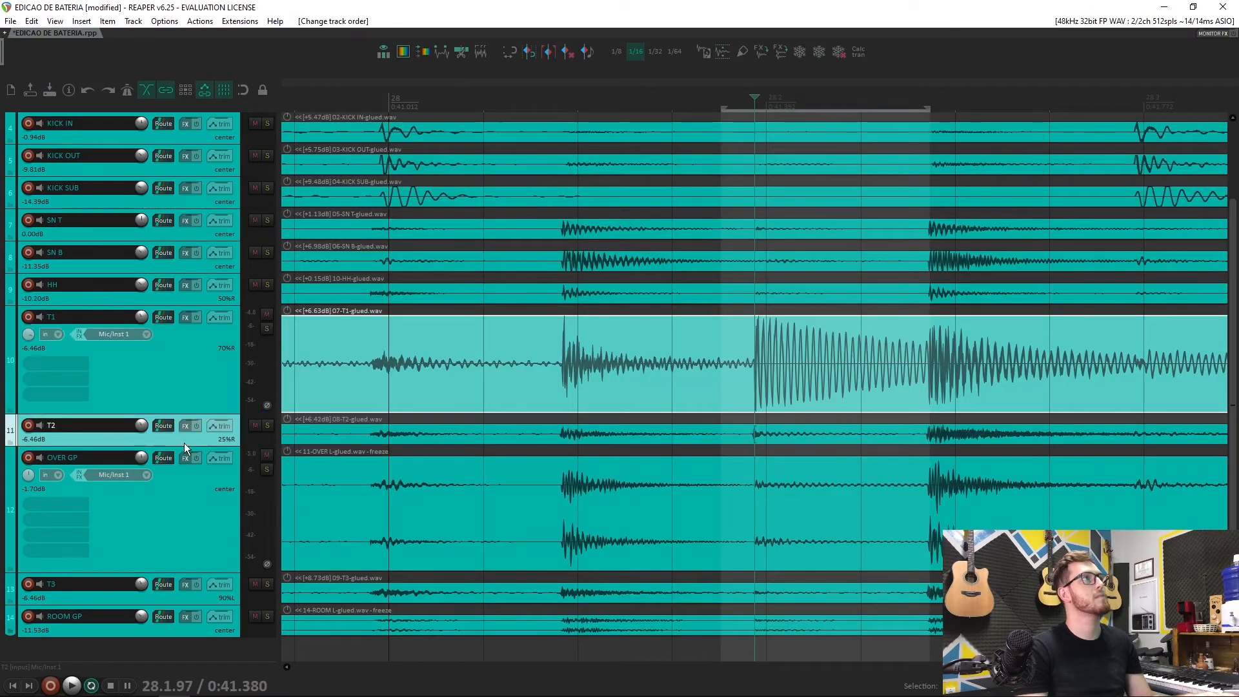
# Step: Enlarge and solo T2, and place the edit cursor on its tom hit at 35.3.96
pyautogui.scroll(-10, 861, 483)
pyautogui.press('Escape')
pyautogui.scroll(3, 862, 483)
pyautogui.click(824, 512)
pyautogui.scroll(8, 824, 512)
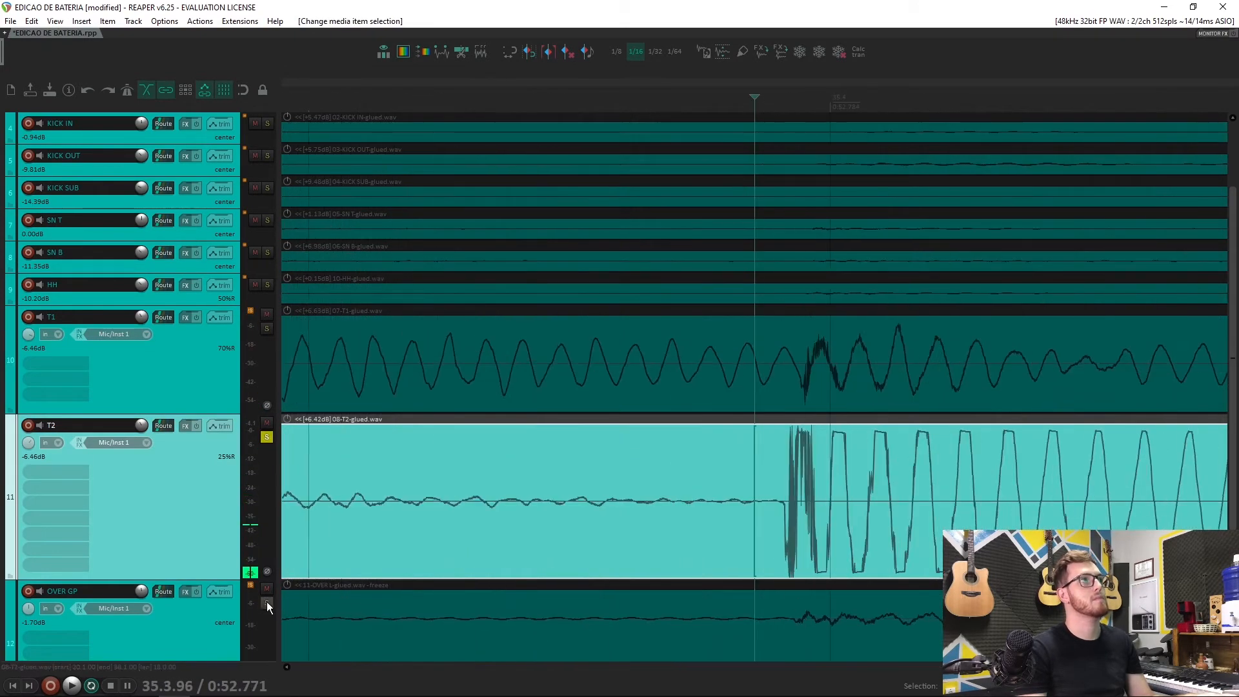
# Step: Set a time selection around the T2 hit and play it with OVER GP while toggling T2's phase
pyautogui.scroll(-2, 761, 526)
pyautogui.scroll(-8, 660, 501)
pyautogui.moveTo(743, 113); pyautogui.dragTo(842, 113)
pyautogui.click(267, 506)
pyautogui.press('space')
pyautogui.scroll(2, 207, 467)
pyautogui.scroll(-2, 206, 468)
pyautogui.click(267, 553)
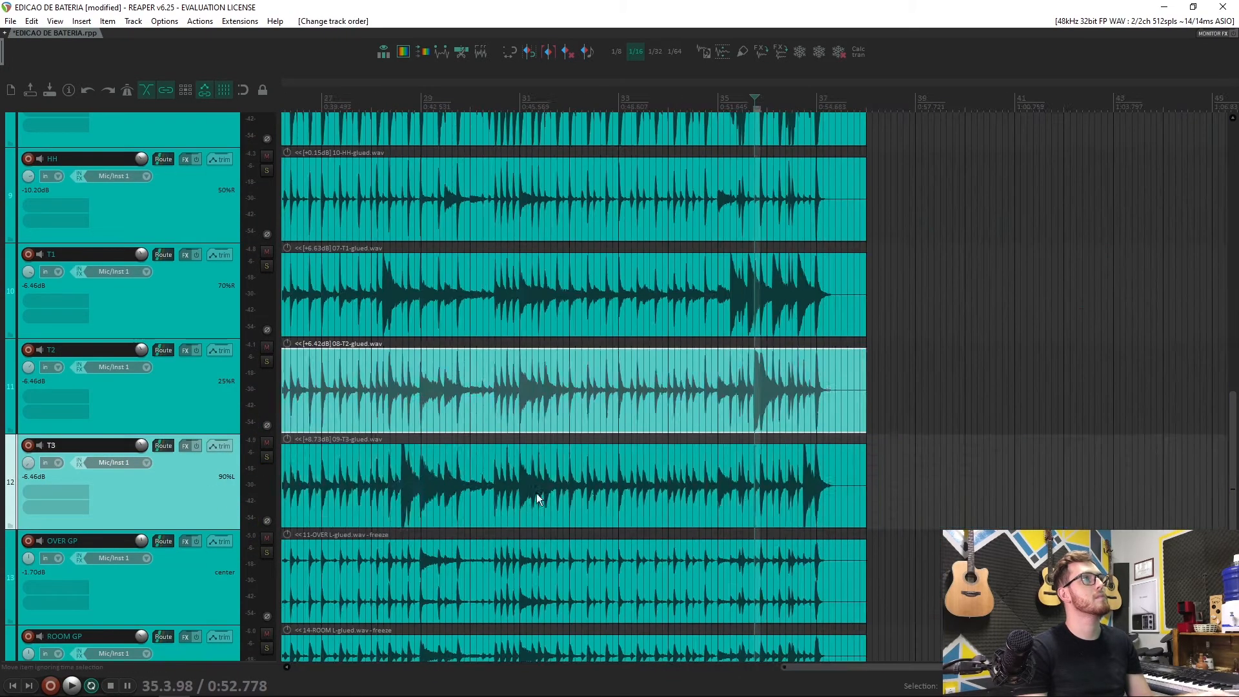
# Step: Solo T3 and OVER GP and play the T3 hit at 28.3.50 while toggling T3's phase
pyautogui.click(267, 553)
pyautogui.scroll(5, 792, 405)
pyautogui.scroll(-5, 853, 421)
pyautogui.press('space')
pyautogui.click(267, 436)
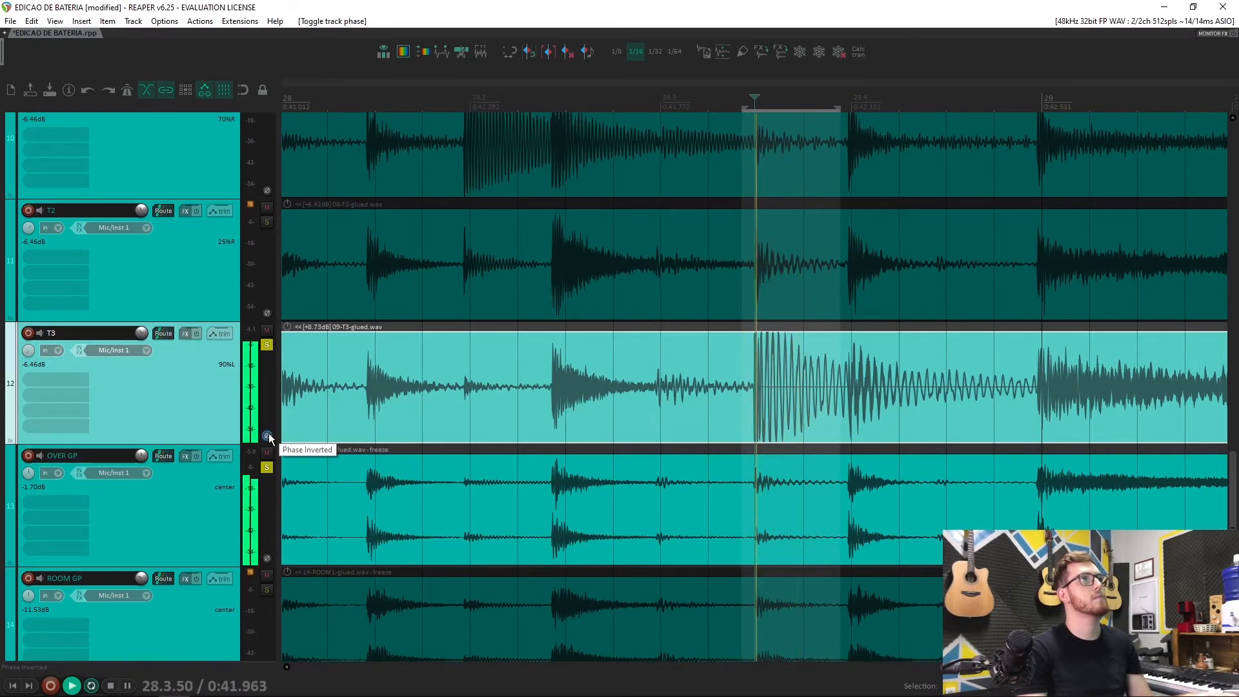
# Step: Unsolo all tracks and bring both the SEM EDIÇÃO and COM EDIÇÃO sections fully into view
pyautogui.keyDown('ctrl'); pyautogui.click(266, 468); pyautogui.keyUp('ctrl')
pyautogui.hotkey('ctrl', 'pagedown')
pyautogui.press('2')
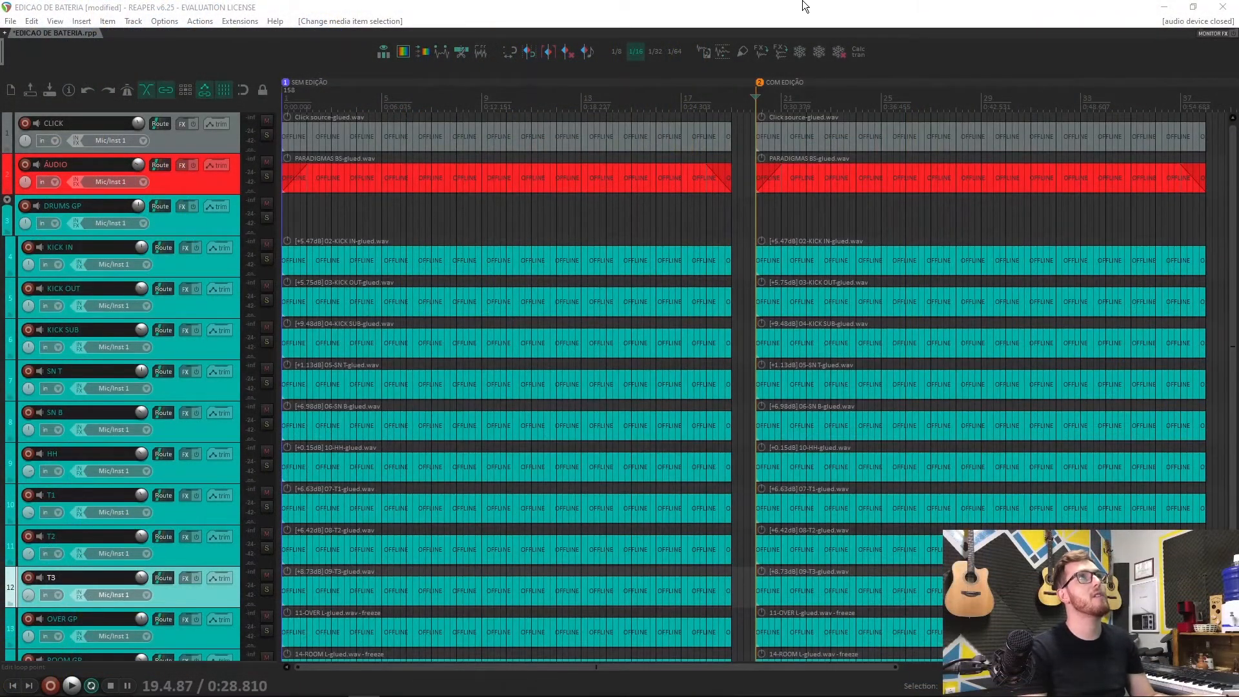
pyautogui.scroll(-2, 999, 360)
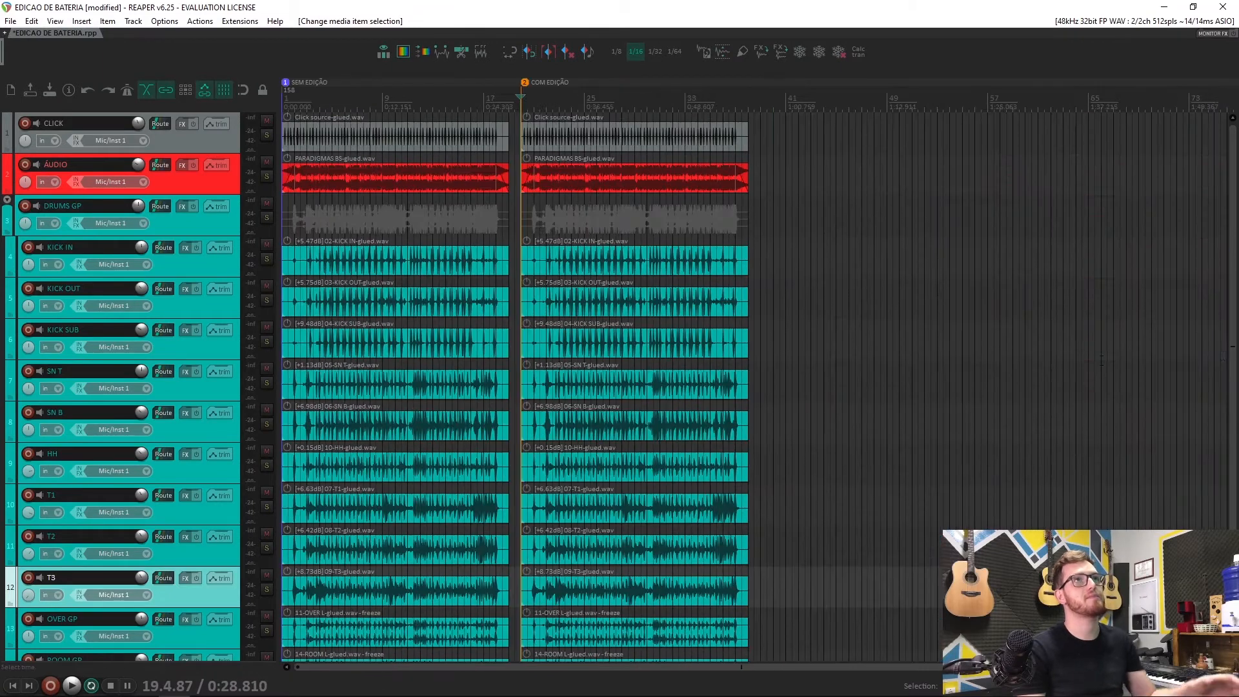
pyautogui.scroll(-3, 1225, 349)
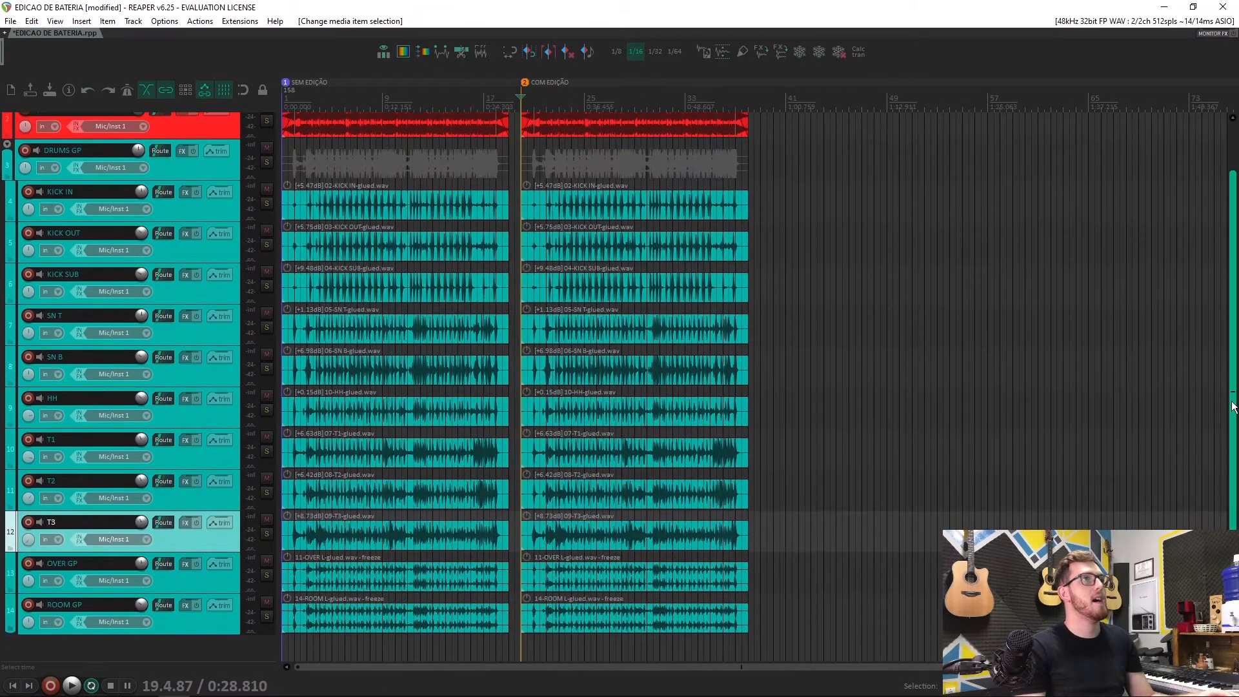
pyautogui.scroll(1, 594, 443)
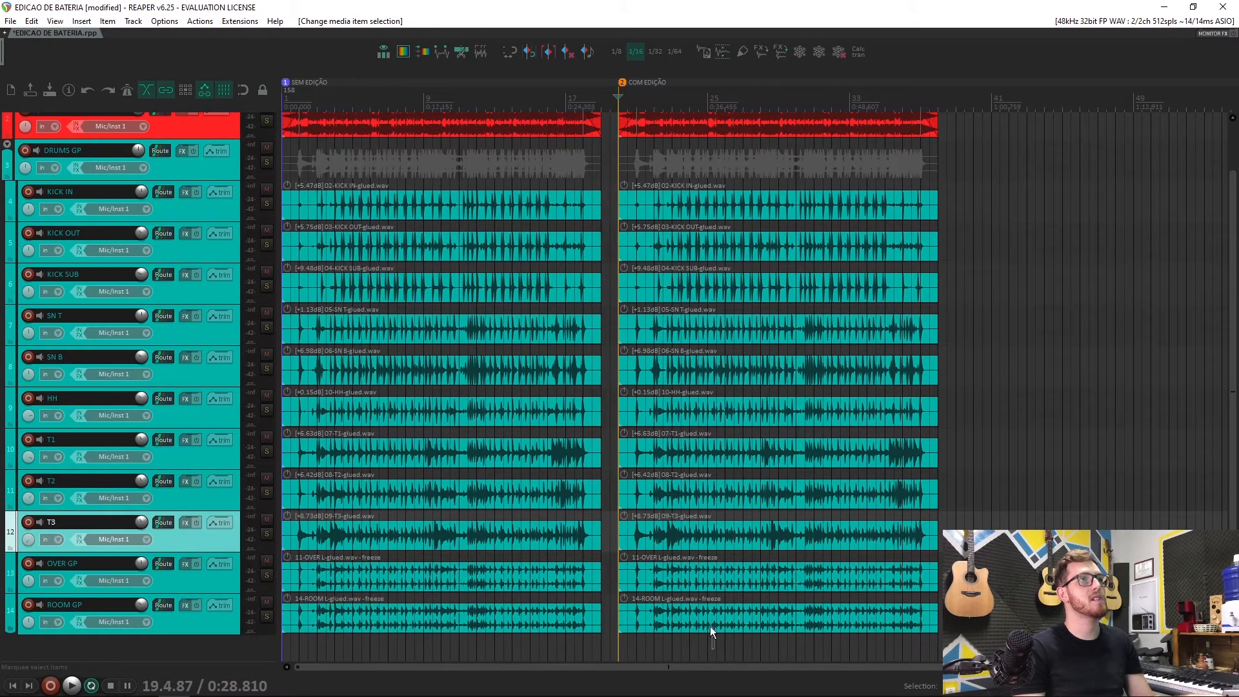
# Step: Select all drum items from KICK IN to ROOM GP in the COM EDIÇÃO section and group them
pyautogui.moveTo(705, 544); pyautogui.dragTo(700, 401)
pyautogui.moveTo(702, 265); pyautogui.dragTo(669, 595)
pyautogui.moveTo(680, 640); pyautogui.dragTo(664, 206)
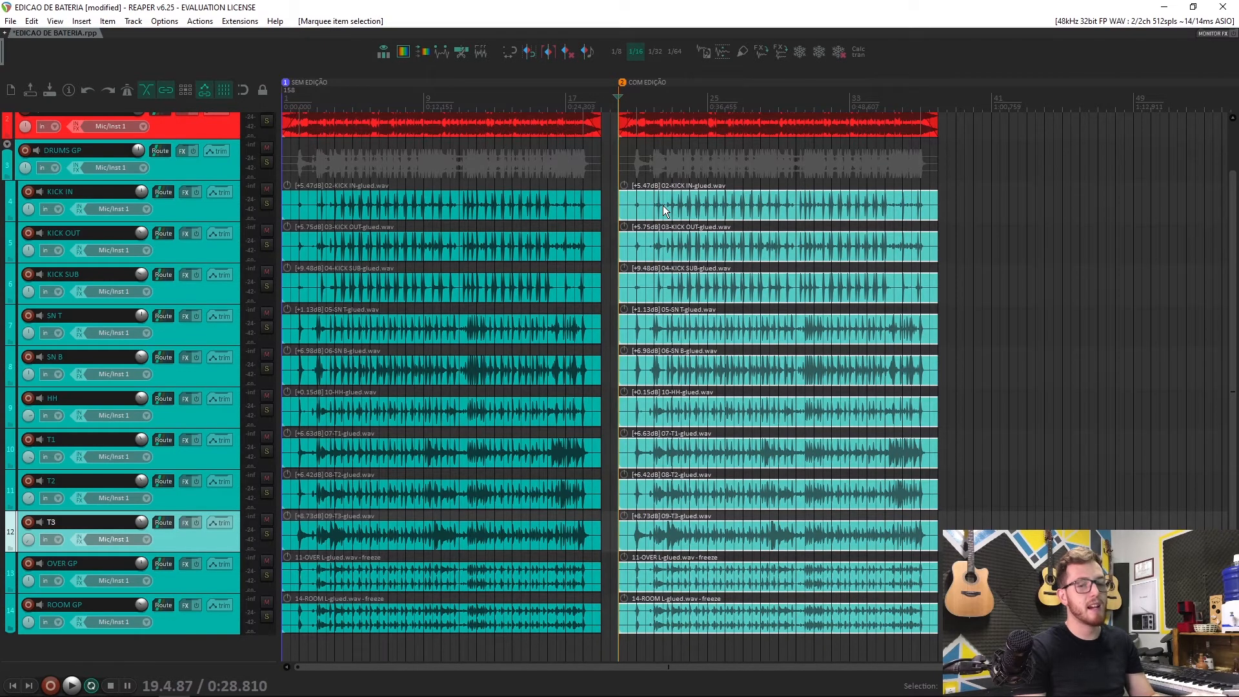
pyautogui.hotkey('ctrl', 'g')
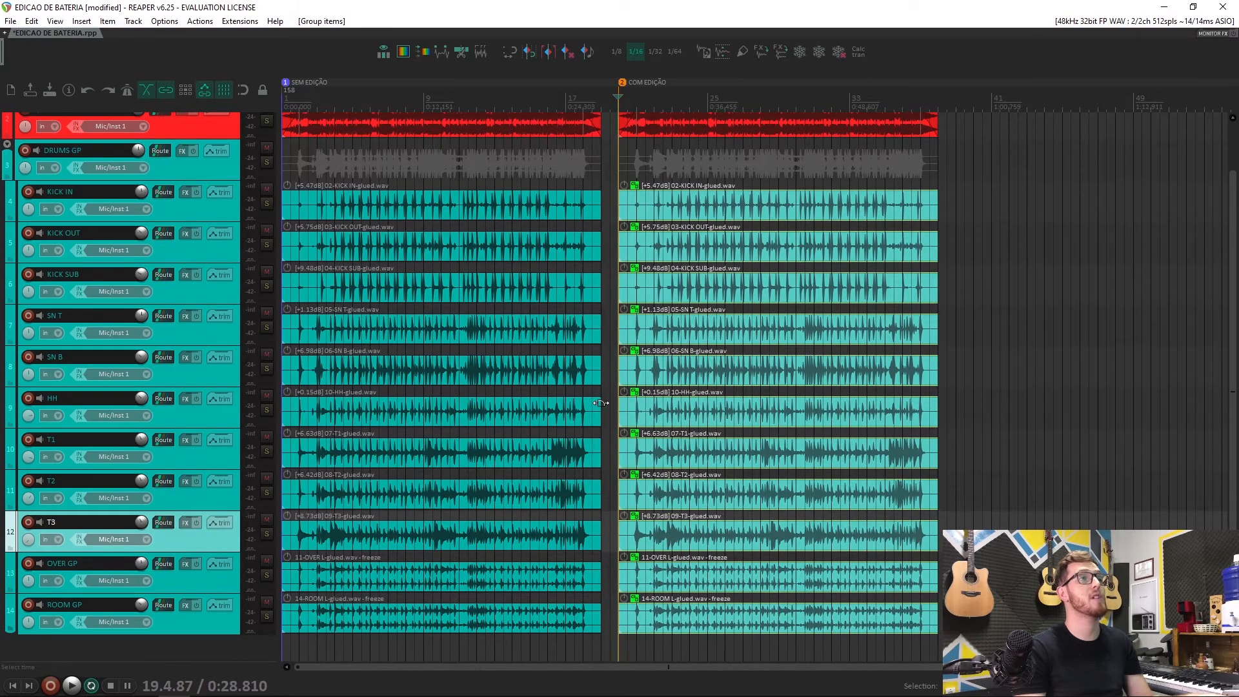
# Step: Reselect all grouped drum items in COM EDIÇÃO and inspect their Media Item Properties without changing anything
pyautogui.moveTo(683, 497)
pyautogui.mouseDown()
pyautogui.moveTo(884, 513)
pyautogui.moveTo(727, 513)
pyautogui.moveTo(761, 520)
pyautogui.moveTo(701, 490)
pyautogui.mouseUp()
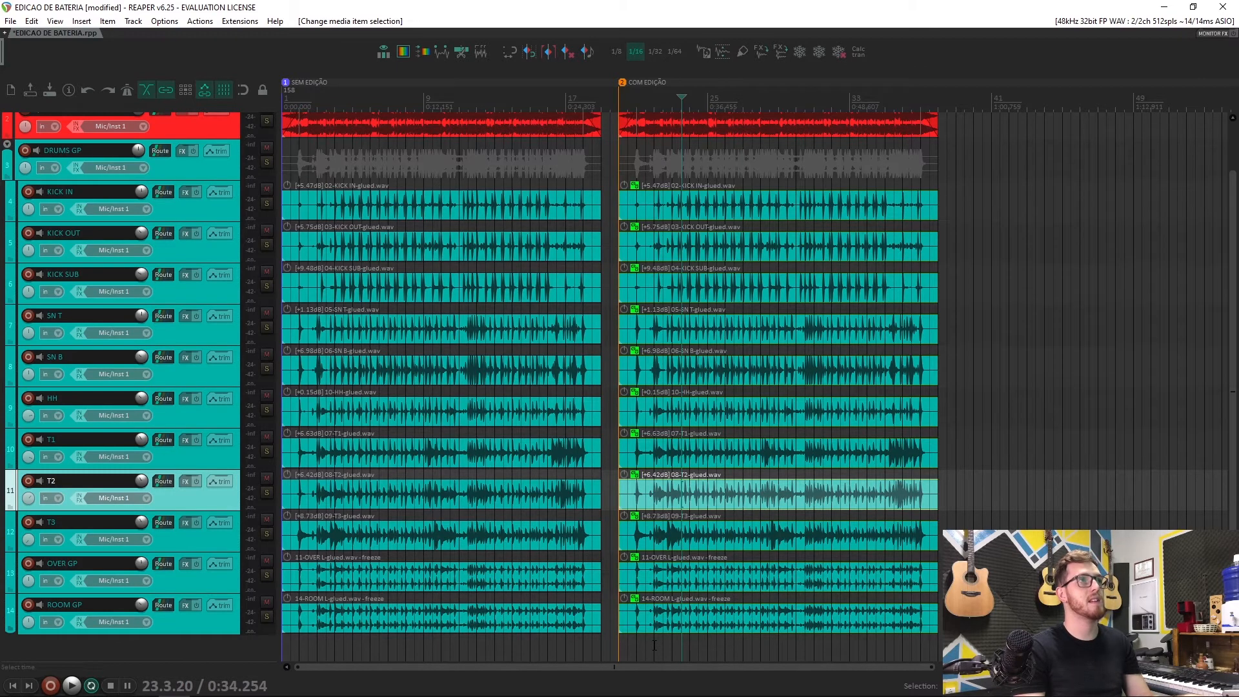
pyautogui.moveTo(649, 486); pyautogui.dragTo(642, 191)
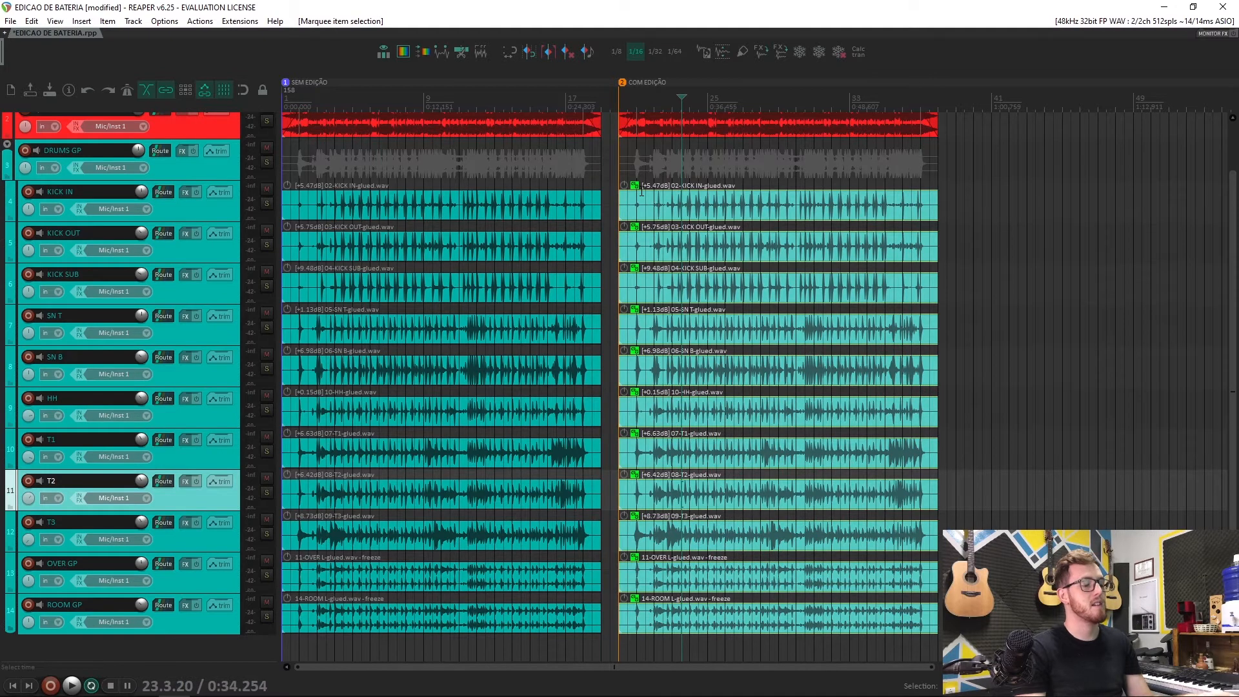
pyautogui.doubleClick(642, 191)
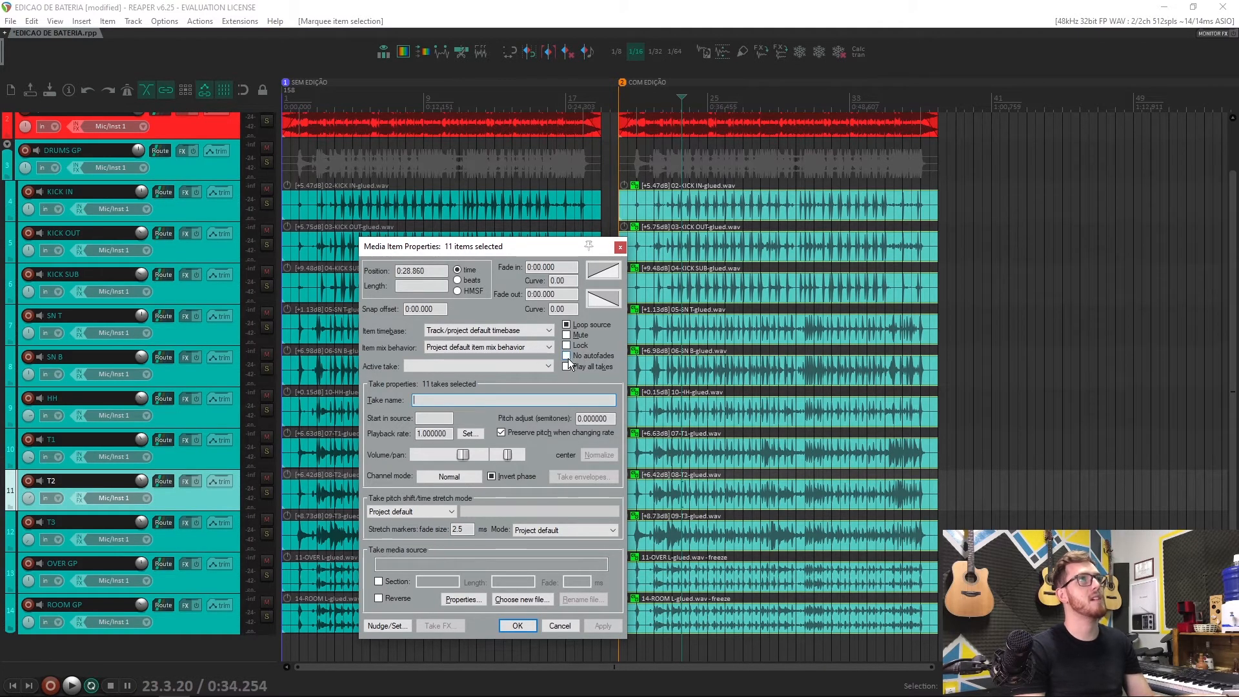
pyautogui.click(618, 249)
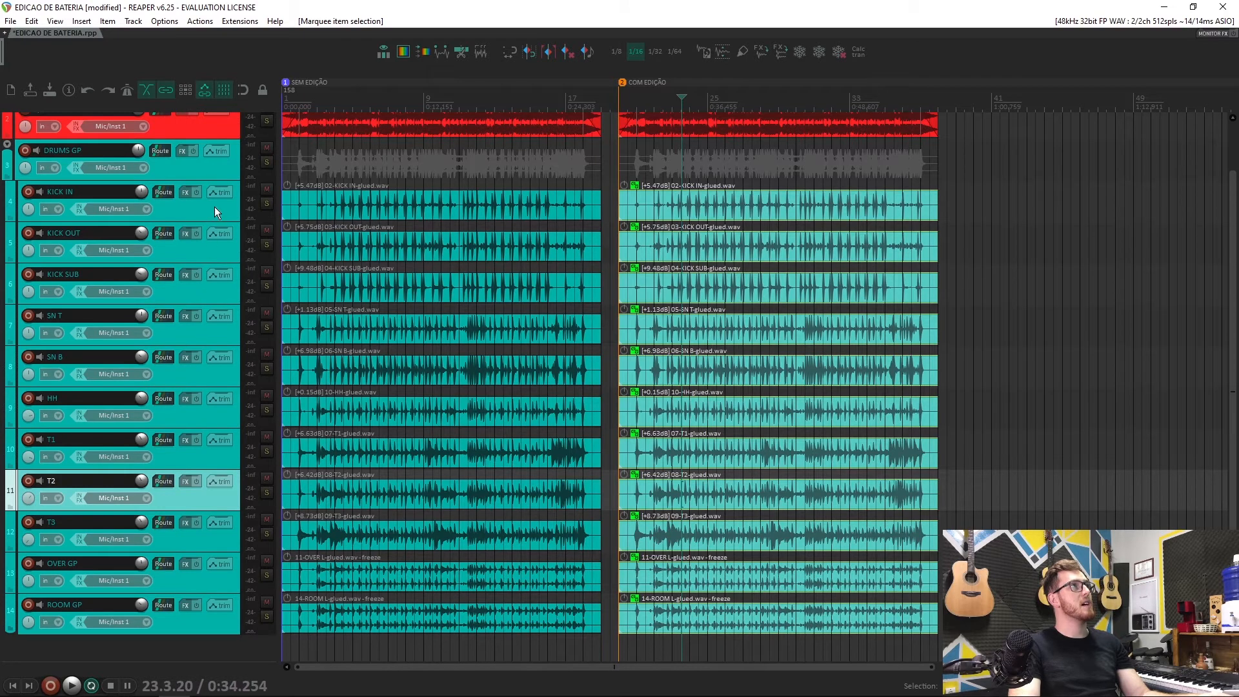
# Step: Move the T1, T2 and T3 tracks directly below SN T
pyautogui.click(203, 339)
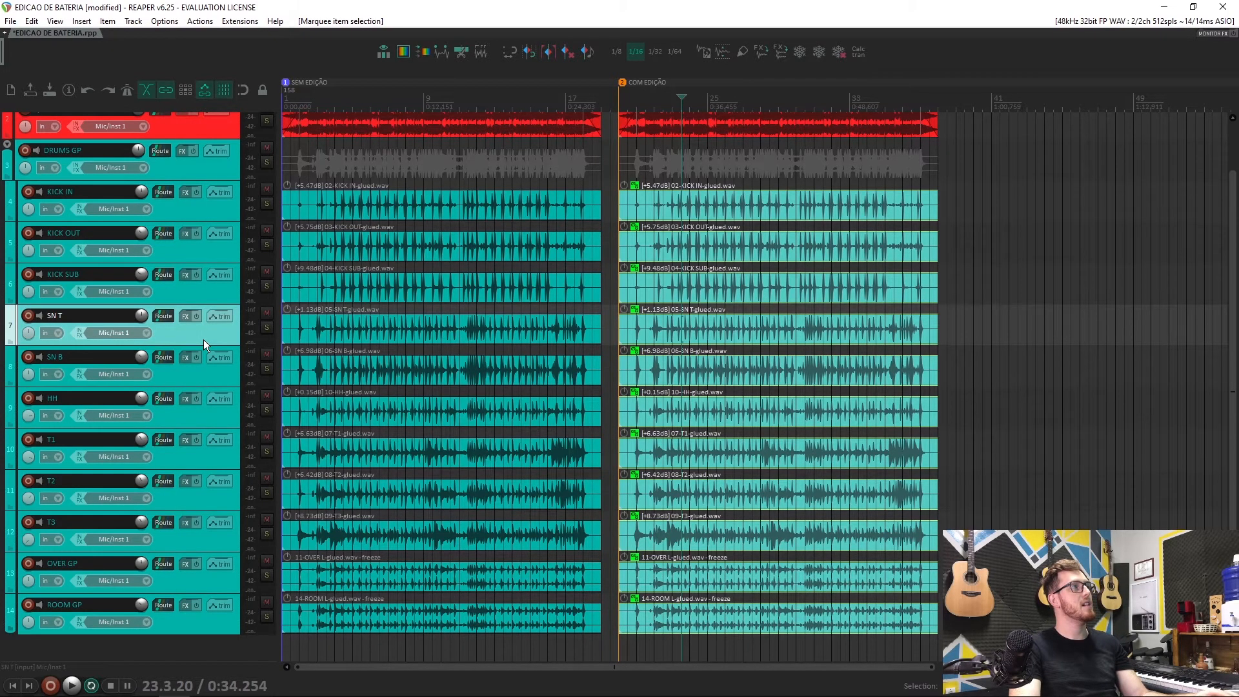
pyautogui.click(196, 455)
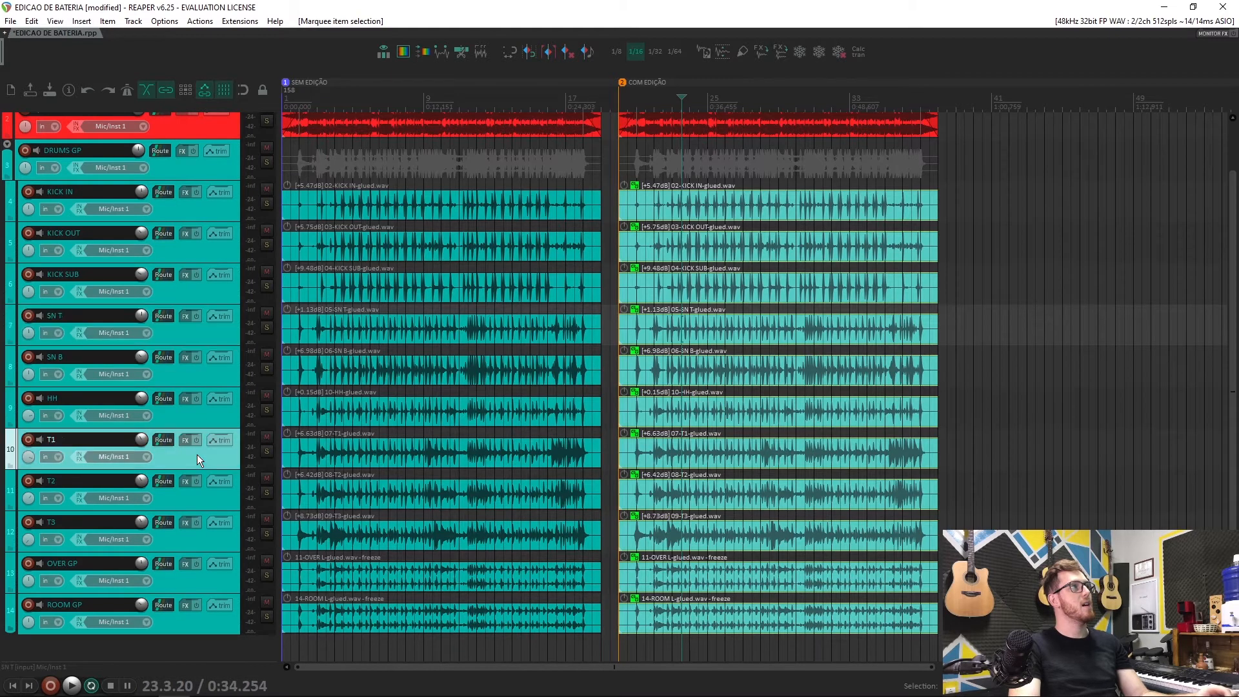
pyautogui.keyDown('shift'); pyautogui.click(189, 528); pyautogui.keyUp('shift')
pyautogui.moveTo(191, 459); pyautogui.dragTo(189, 351)
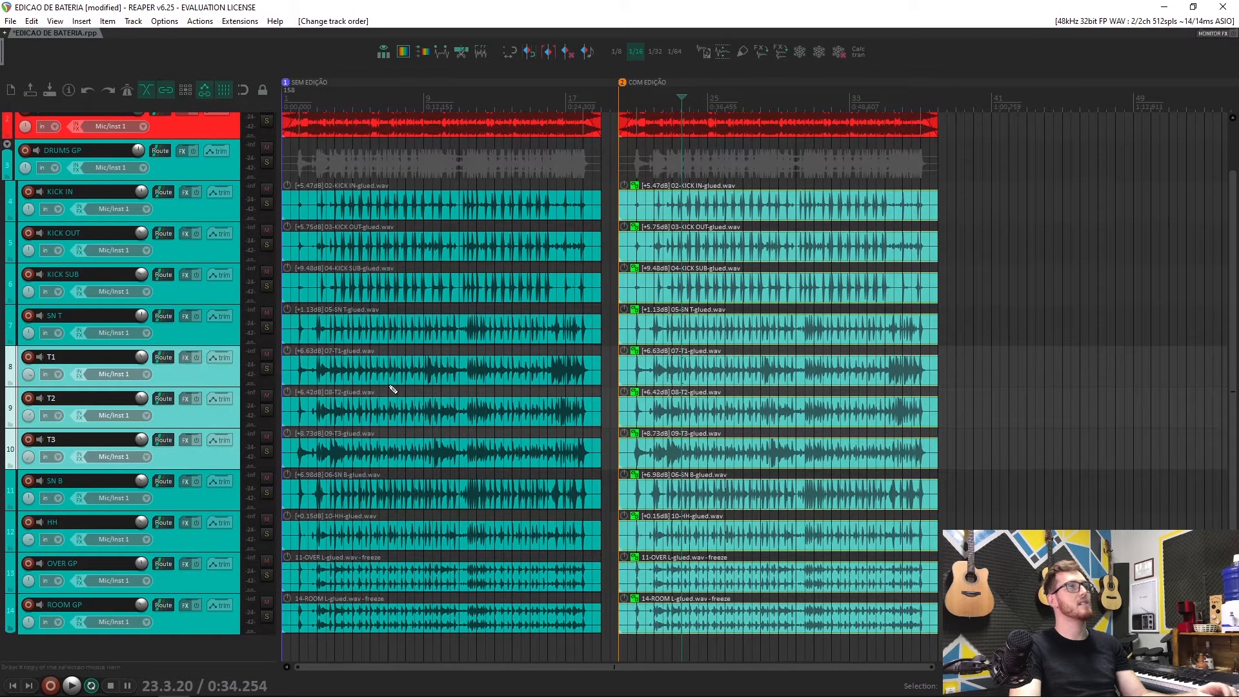
# Step: Increase the height of all tracks and select the SN T track
pyautogui.scroll(2, 159, 387)
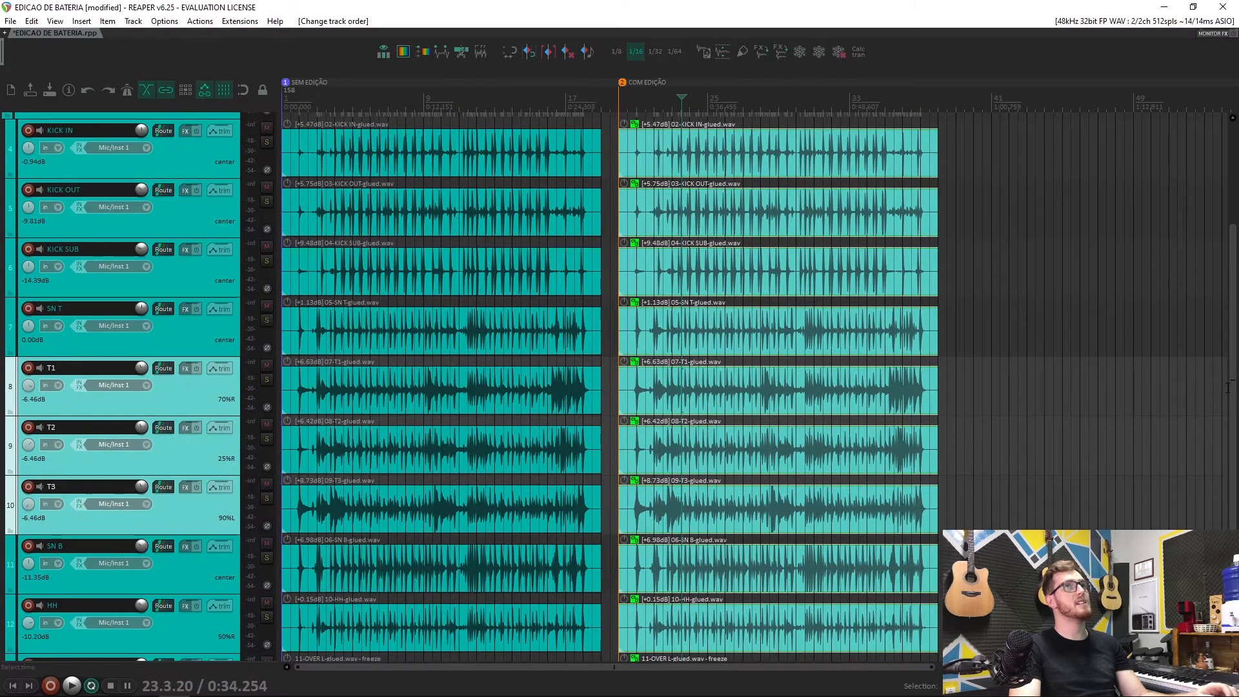
pyautogui.moveTo(1231, 397); pyautogui.dragTo(1231, 375)
pyautogui.click(205, 372)
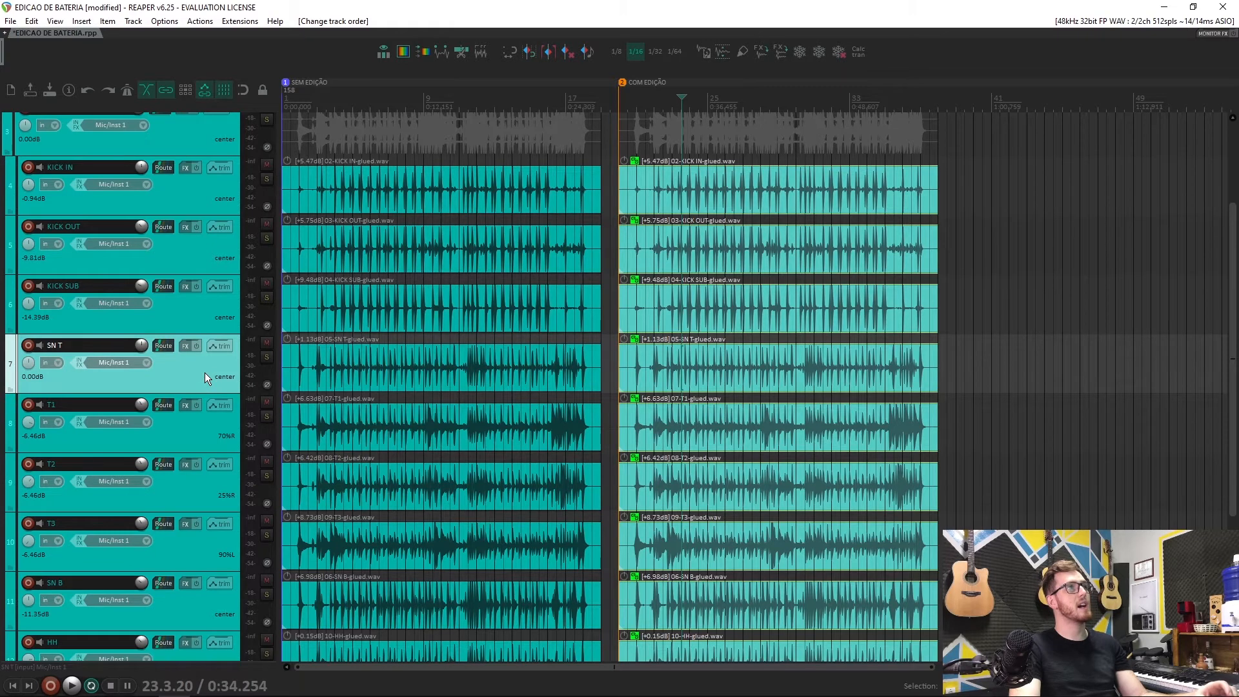
pyautogui.scroll(1, 204, 373)
pyautogui.scroll(1, 204, 374)
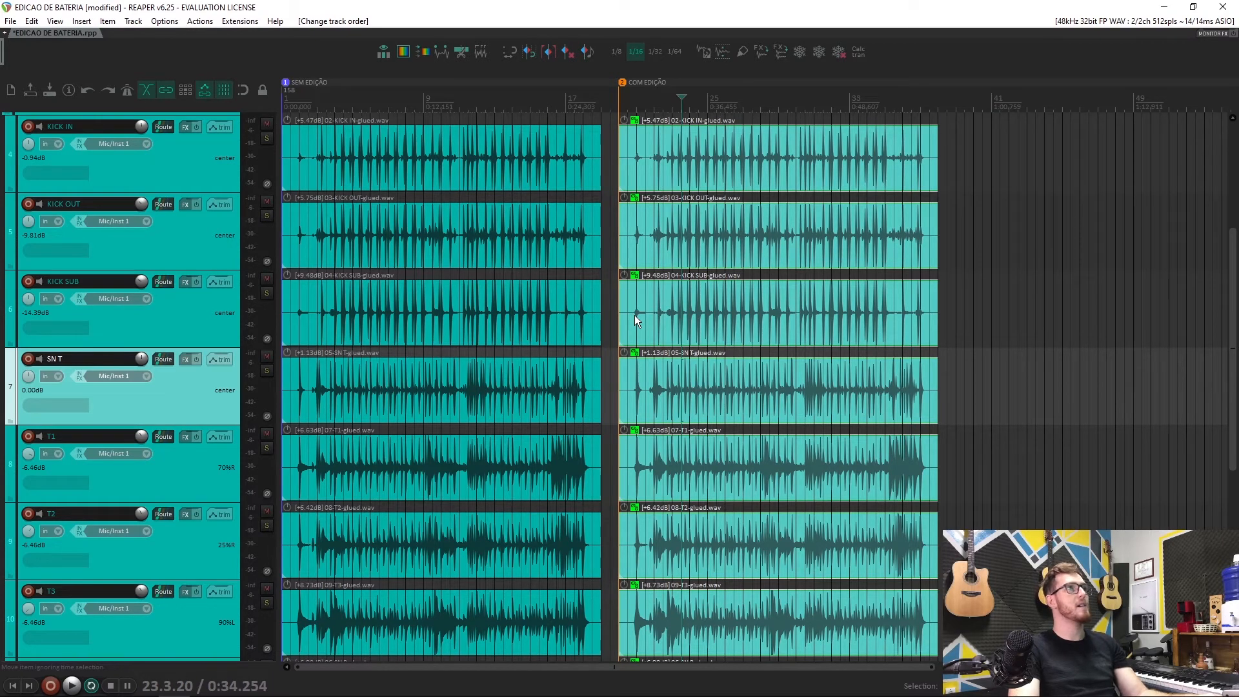
# Step: Select the SN T item in COM EDIÇÃO and examine its snare hit against the grid at bar 21
pyautogui.click(636, 397)
pyautogui.scroll(8, 636, 396)
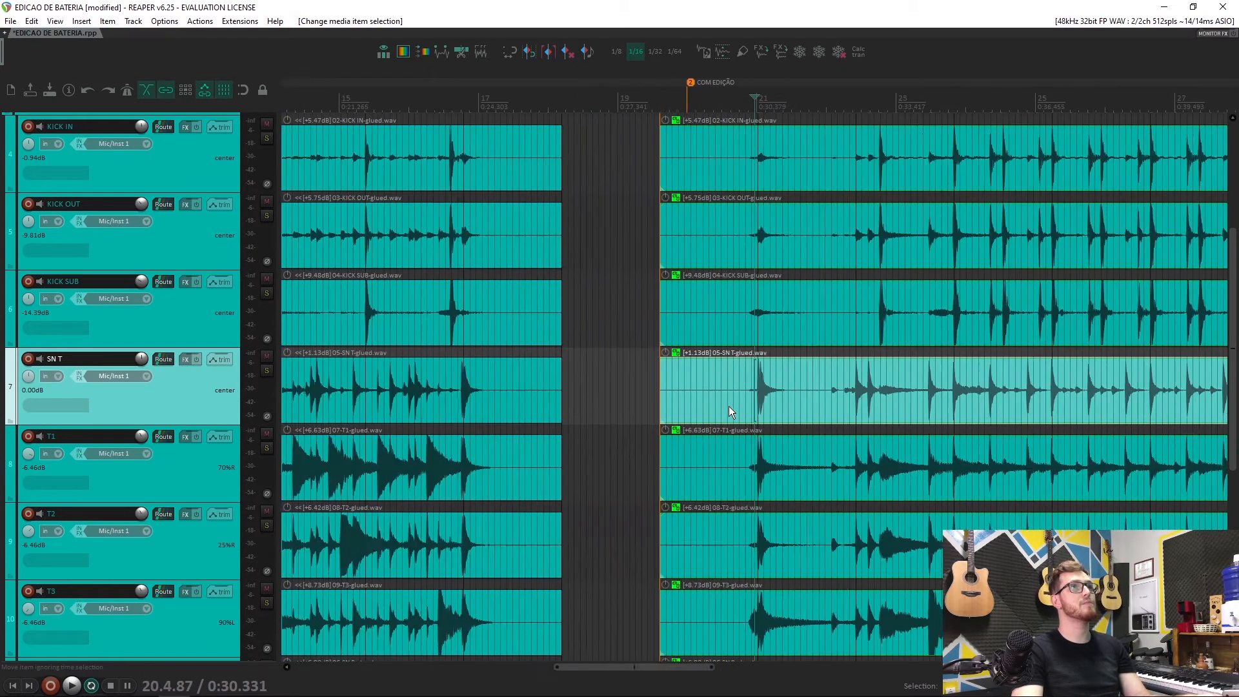
pyautogui.scroll(6, 881, 409)
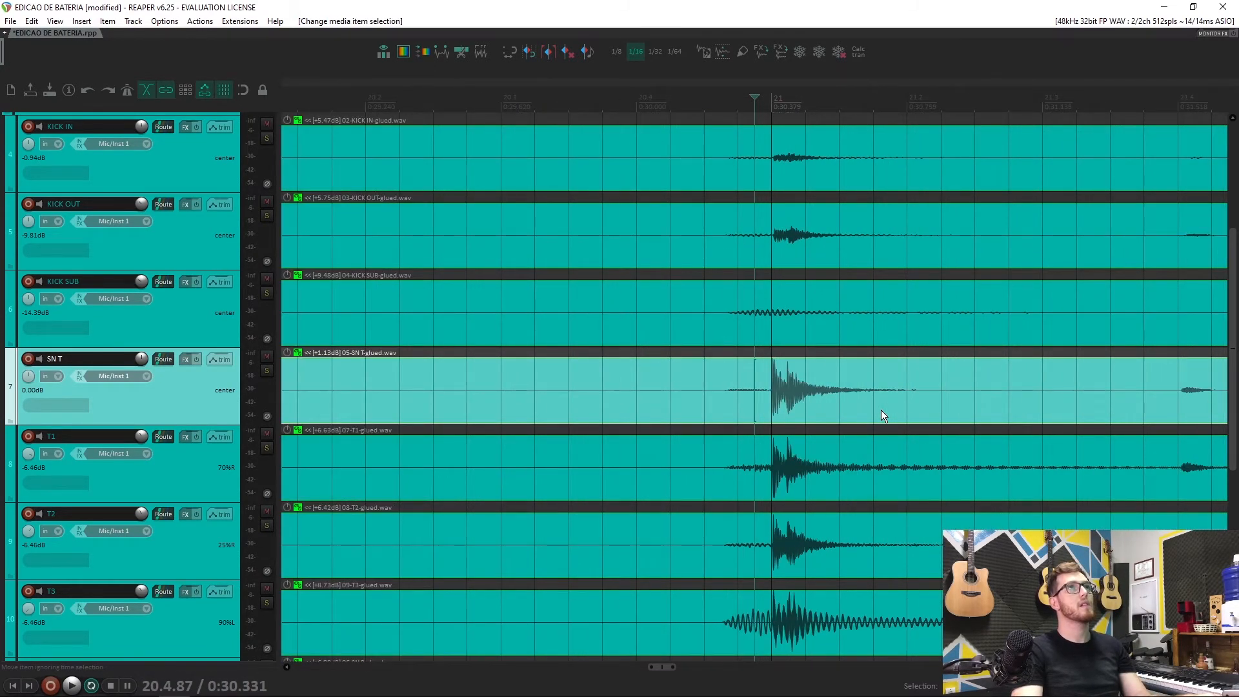
pyautogui.hscroll(4, 836, 407)
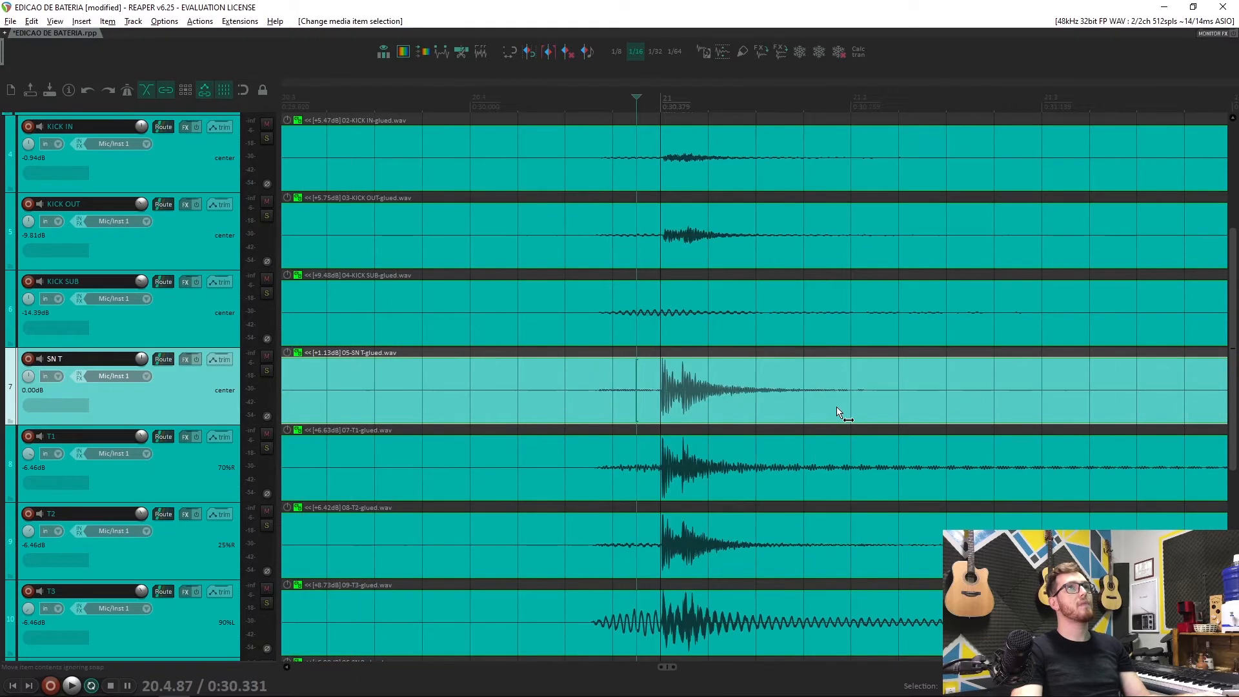
pyautogui.scroll(-2, 792, 411)
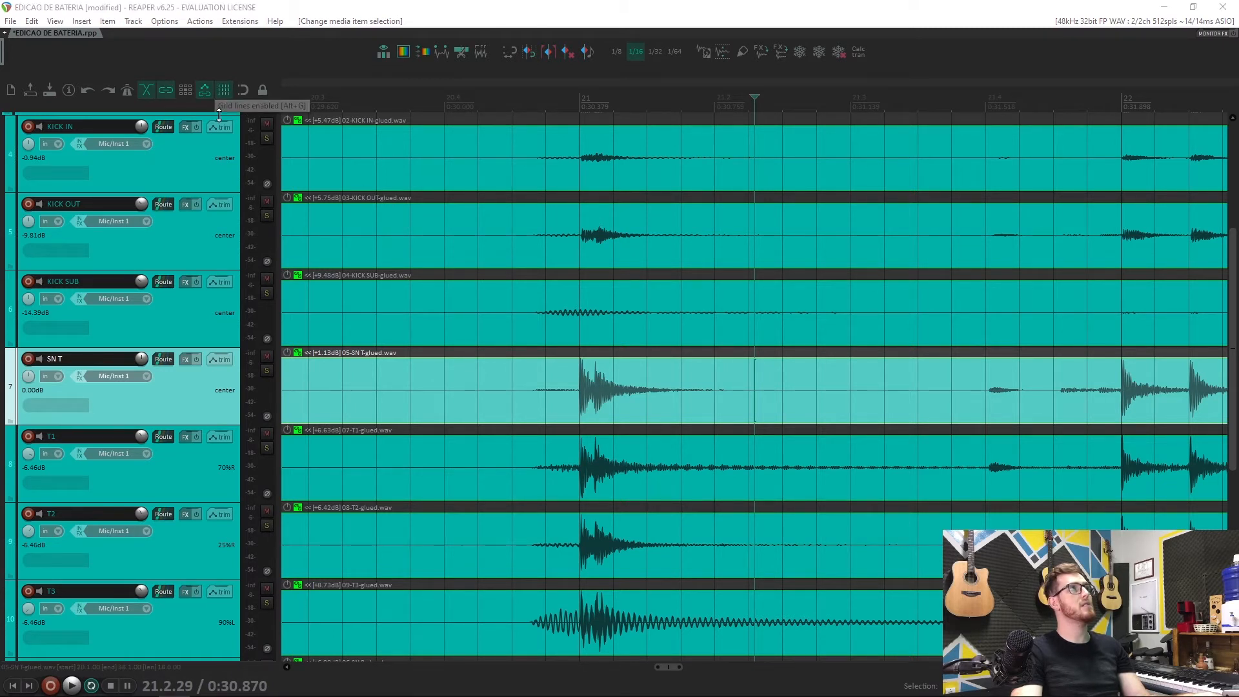
# Step: Set the grid line spacing to 1/16 in the Snap/Grid Settings
pyautogui.moveTo(352, 686); pyautogui.dragTo(395, 224)
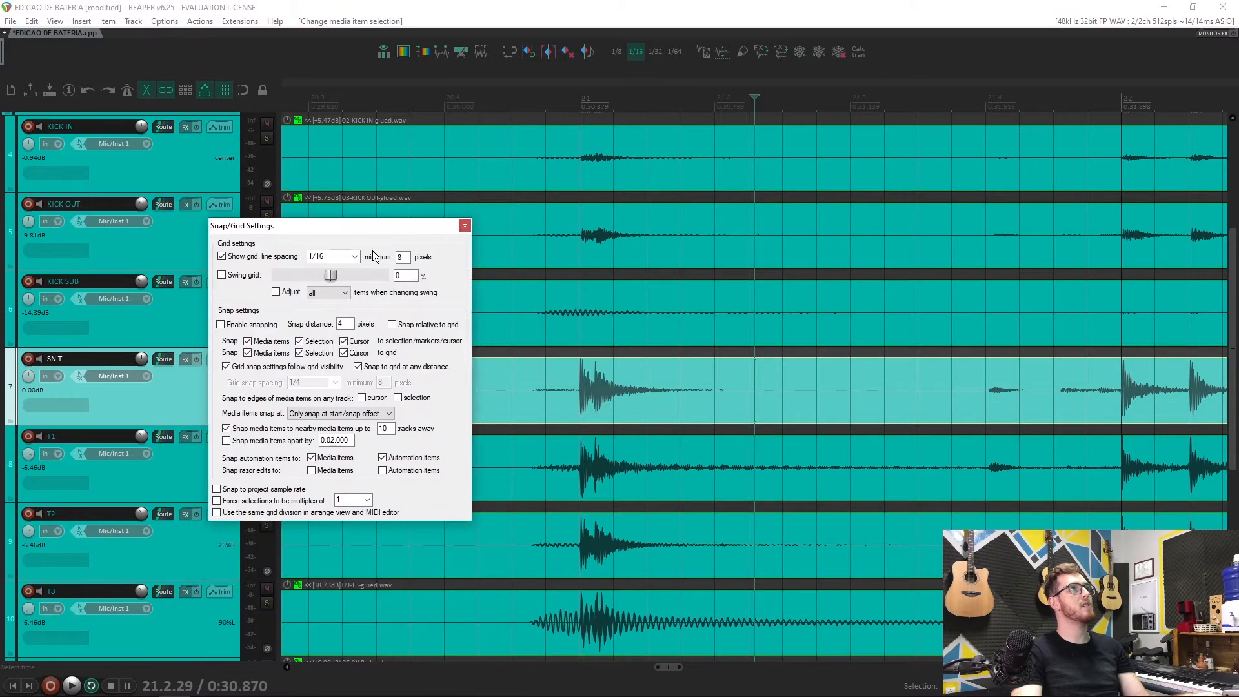
pyautogui.click(356, 258)
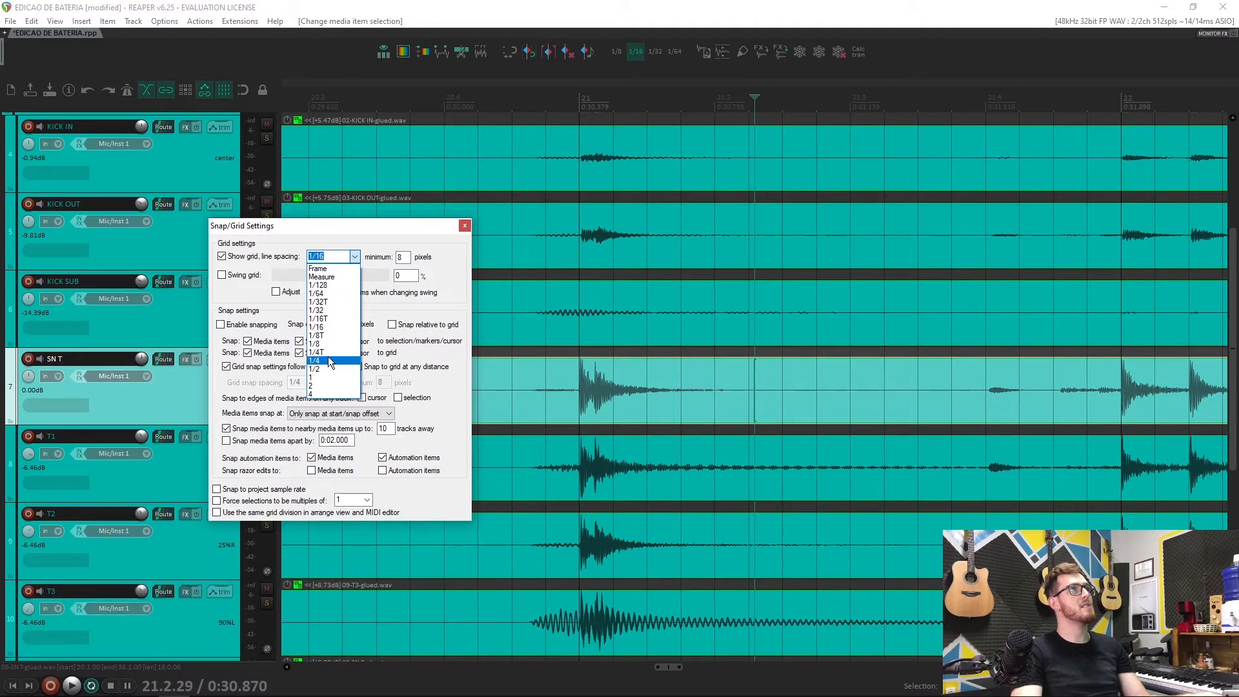
pyautogui.click(329, 327)
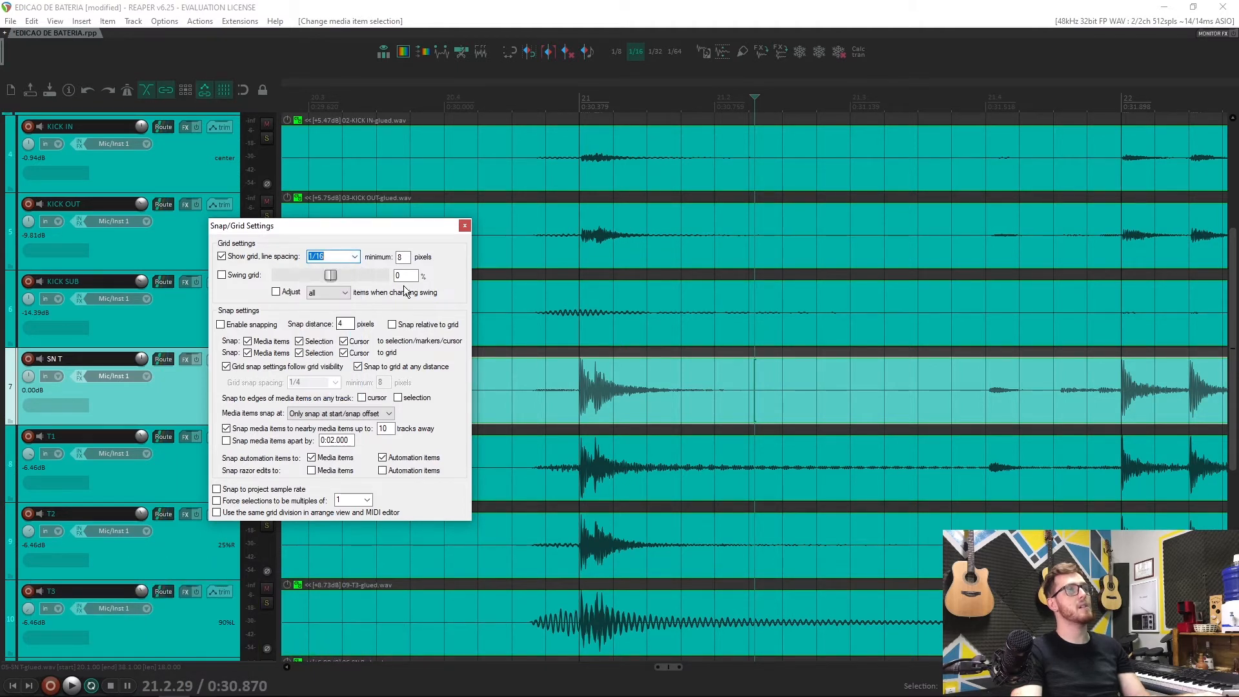
pyautogui.click(464, 226)
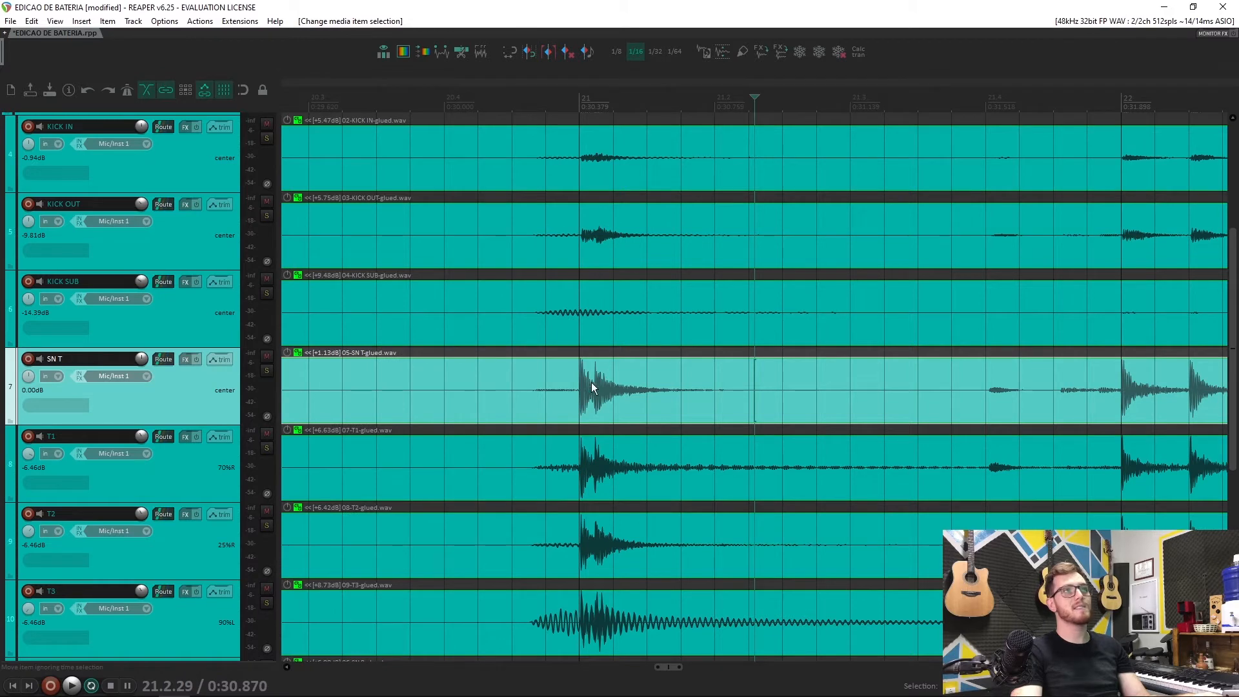
# Step: Place the edit cursor just before the SN T hit at 20.4.86 and mute the ÁUDIO track
pyautogui.click(560, 397)
pyautogui.scroll(-4, 561, 397)
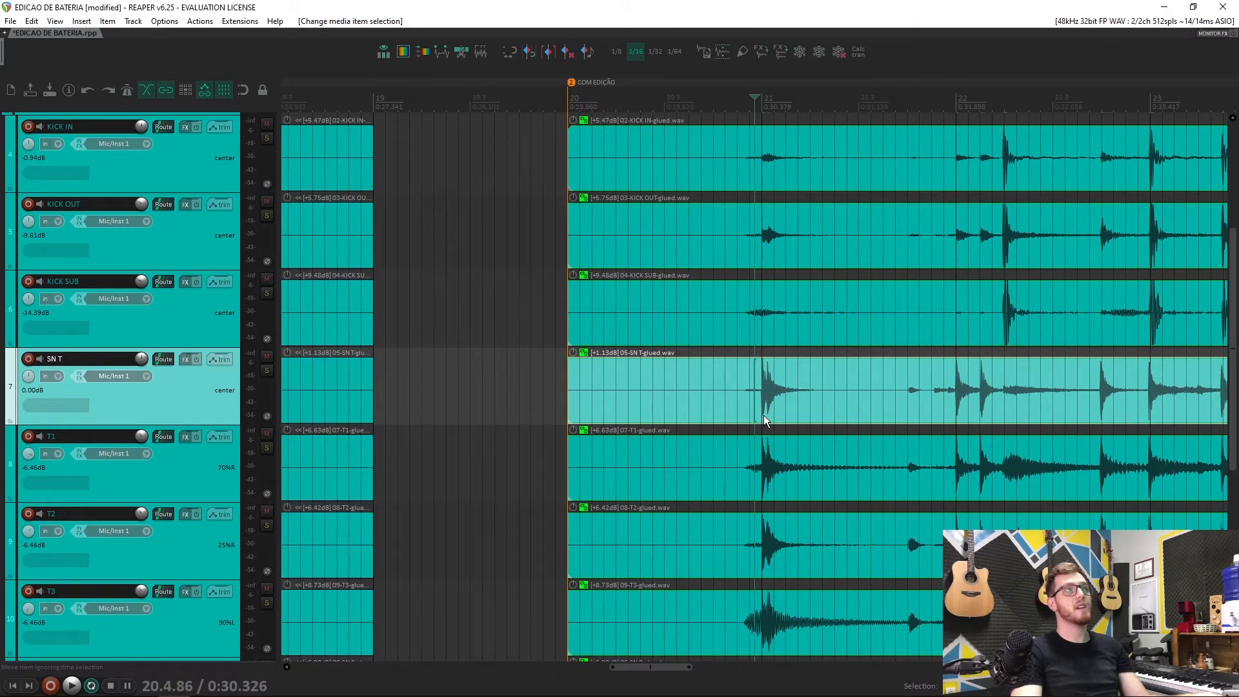
pyautogui.scroll(3, 153, 347)
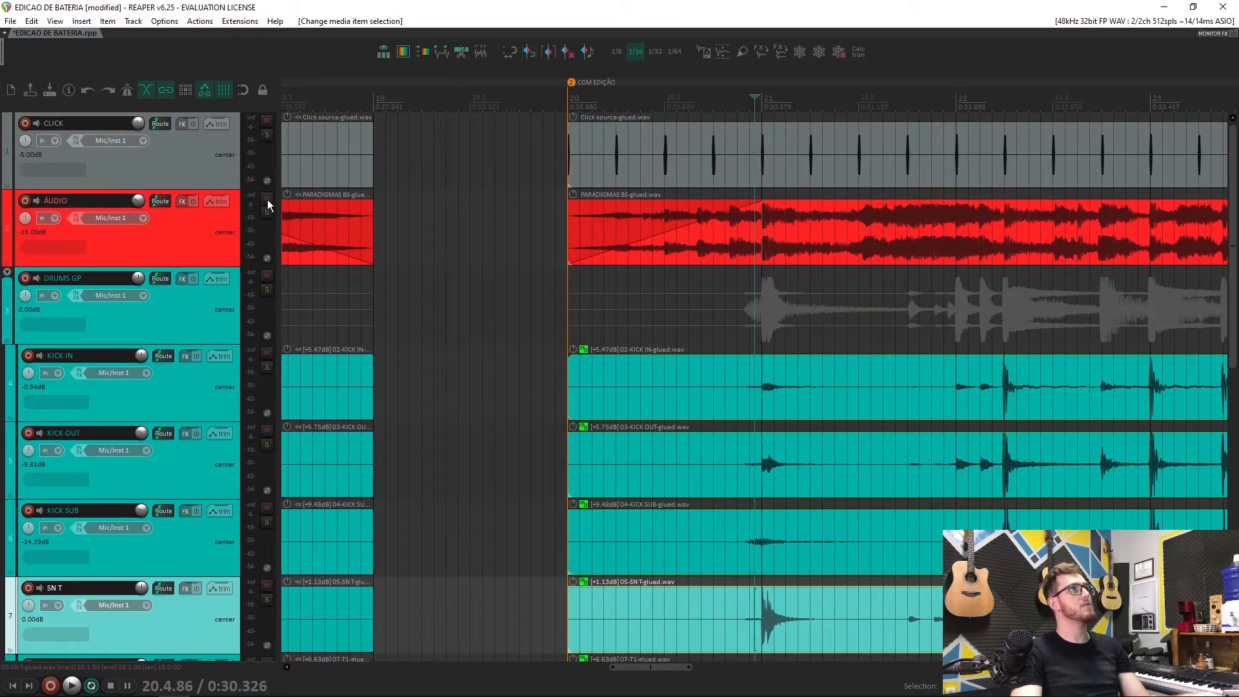
pyautogui.click(267, 200)
pyautogui.scroll(-1, 149, 284)
pyautogui.scroll(1, 150, 291)
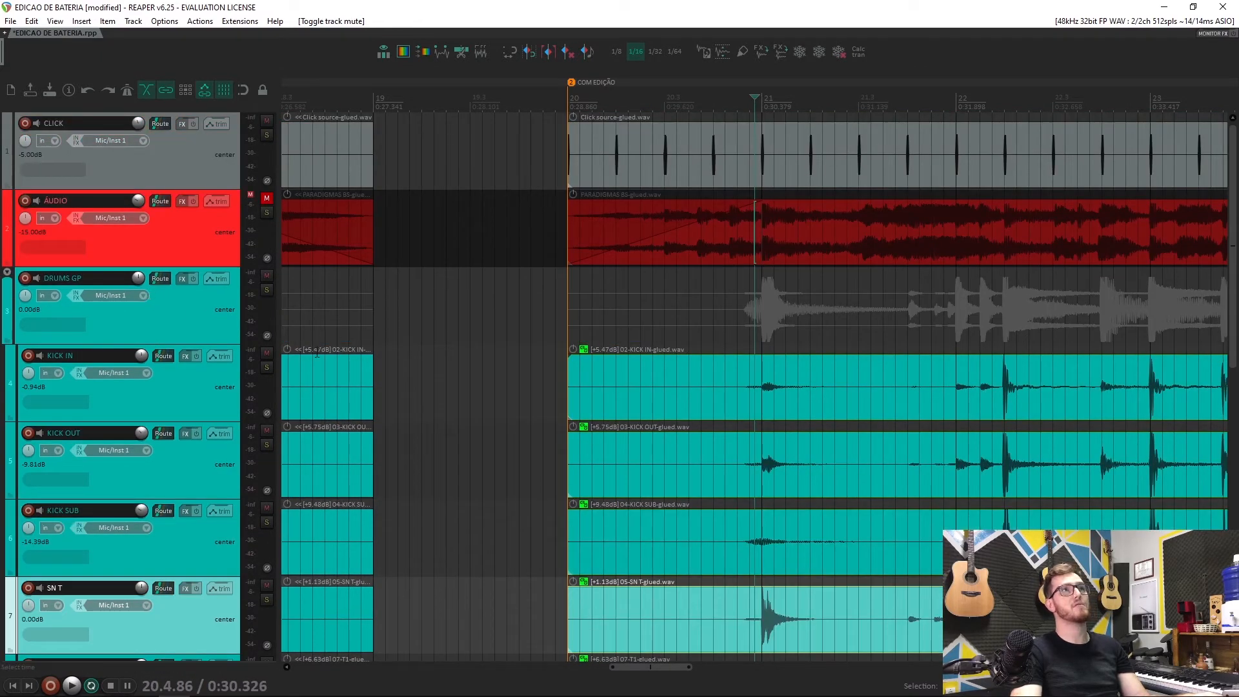
pyautogui.scroll(-3, 248, 395)
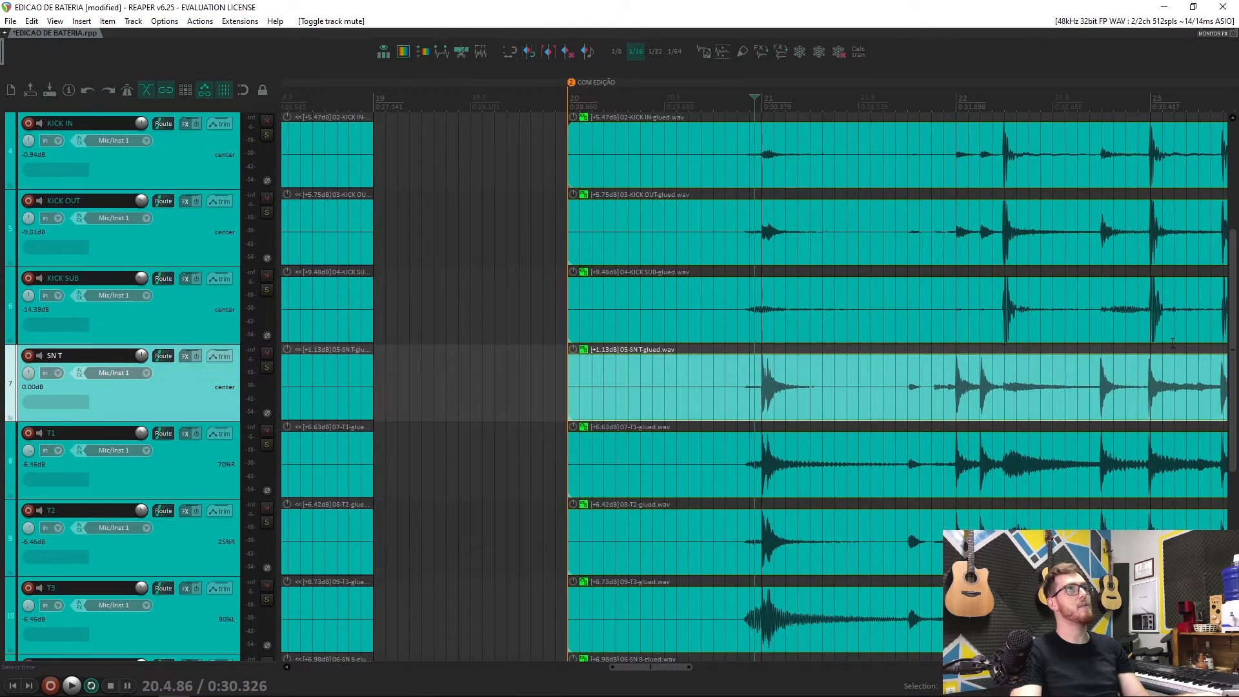
# Step: Place the edit cursor at 20.4.93, just before the SN T hit at bar 21
pyautogui.scroll(8, 762, 396)
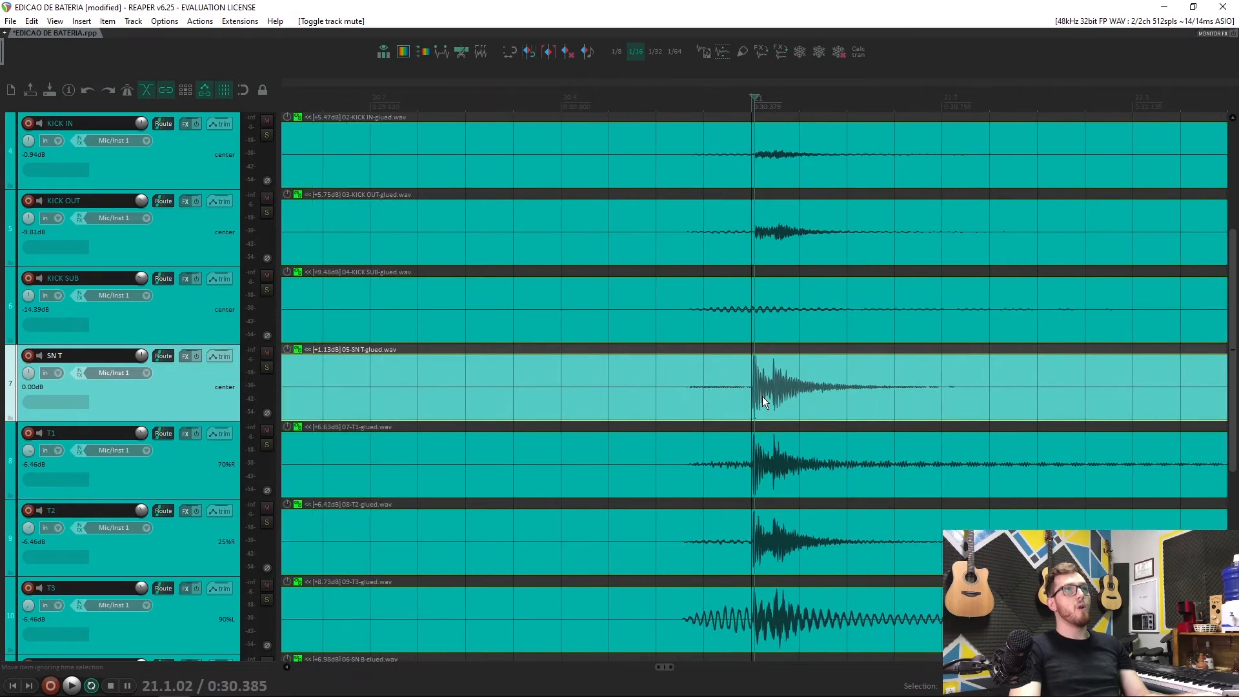
pyautogui.click(718, 388)
pyautogui.click(679, 388)
pyautogui.click(654, 388)
pyautogui.moveTo(654, 388)
pyautogui.mouseDown()
pyautogui.moveTo(637, 388)
pyautogui.moveTo(668, 386)
pyautogui.mouseUp()
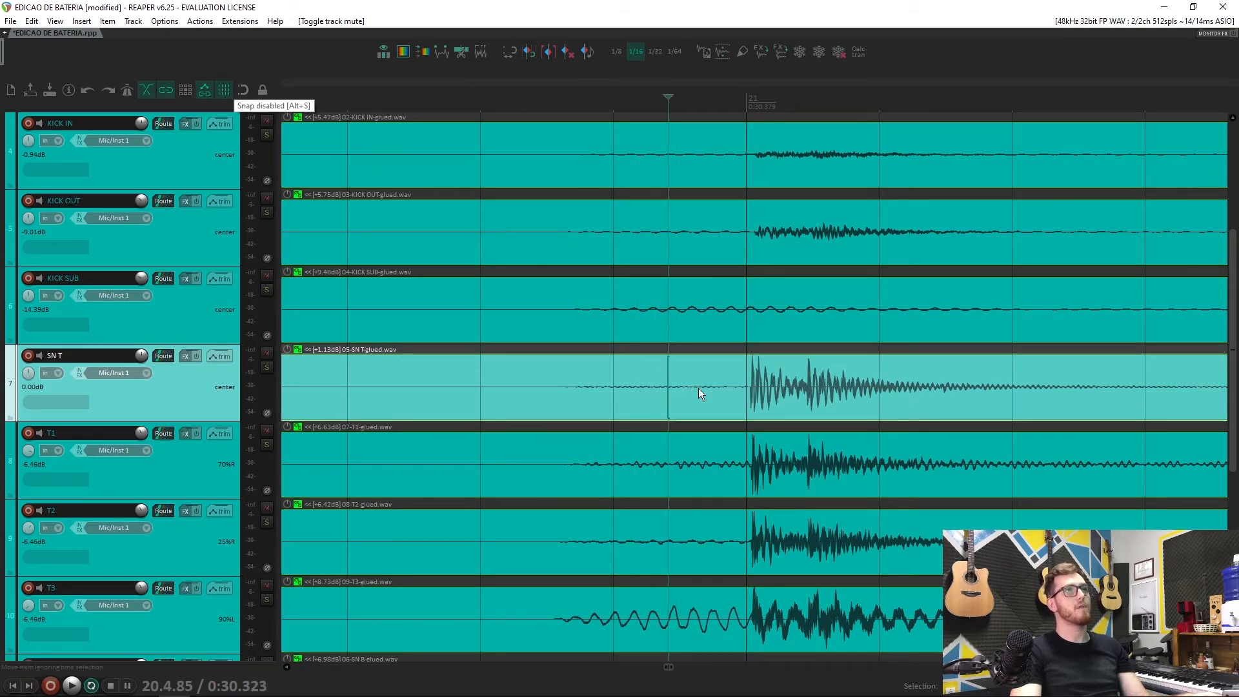
pyautogui.click(720, 392)
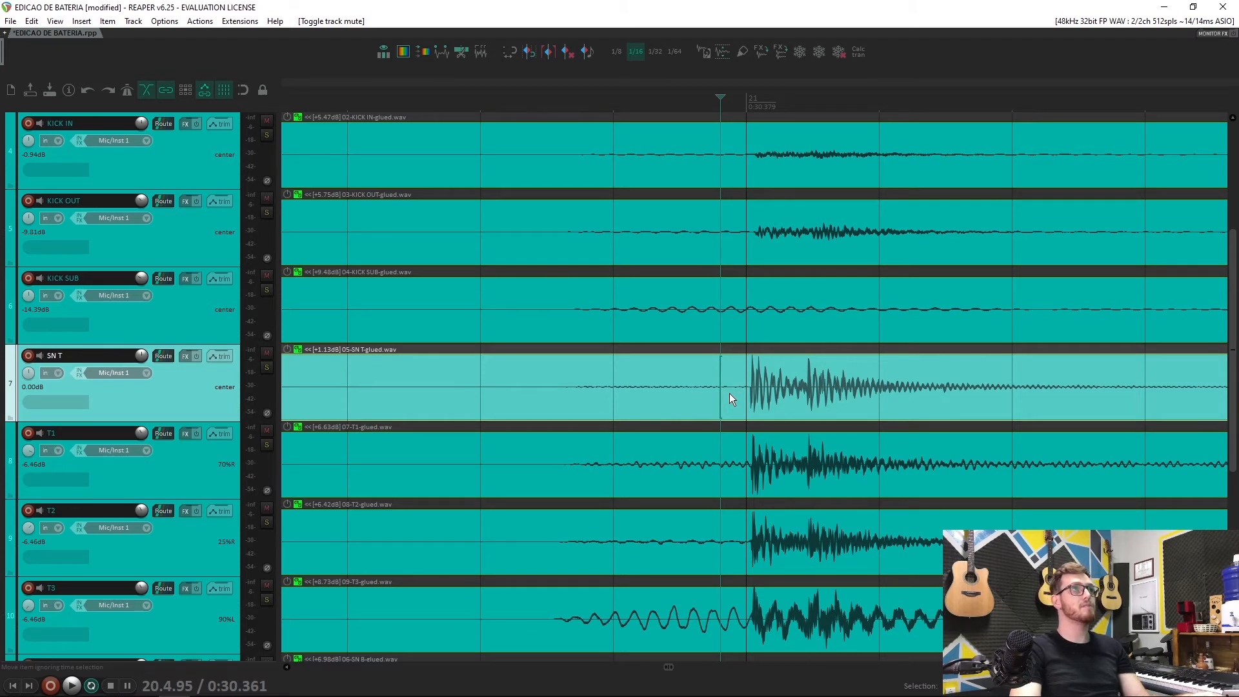
pyautogui.click(616, 397)
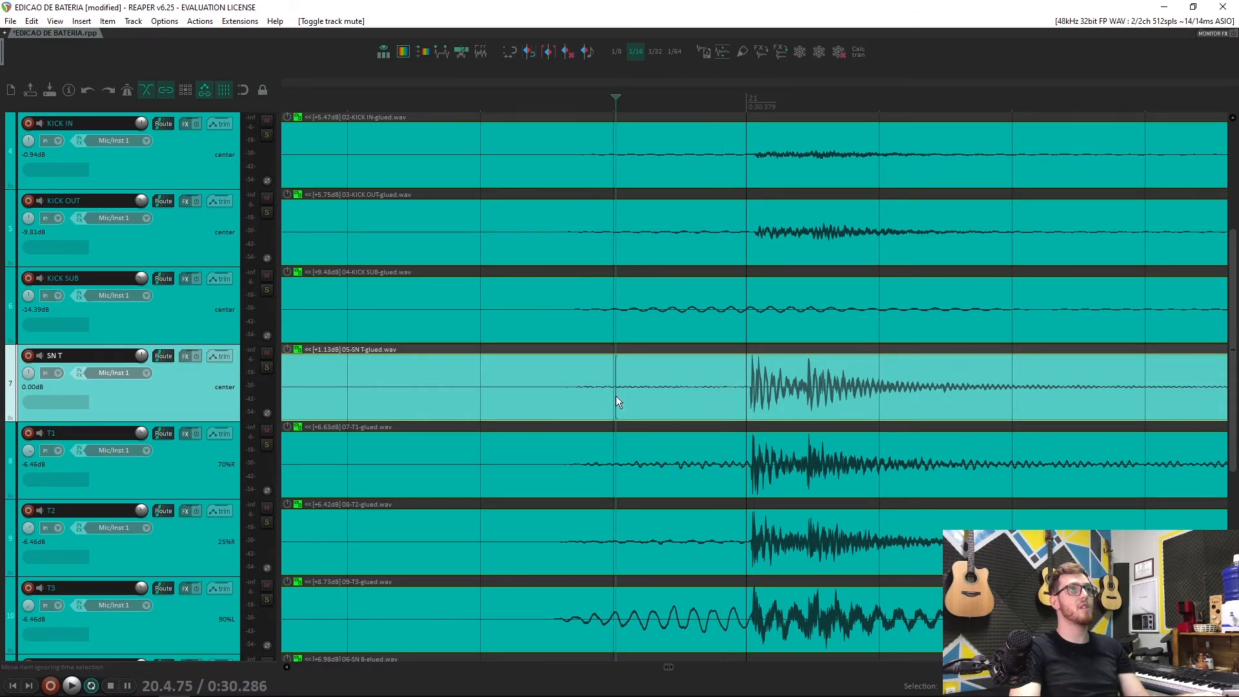
pyautogui.click(711, 401)
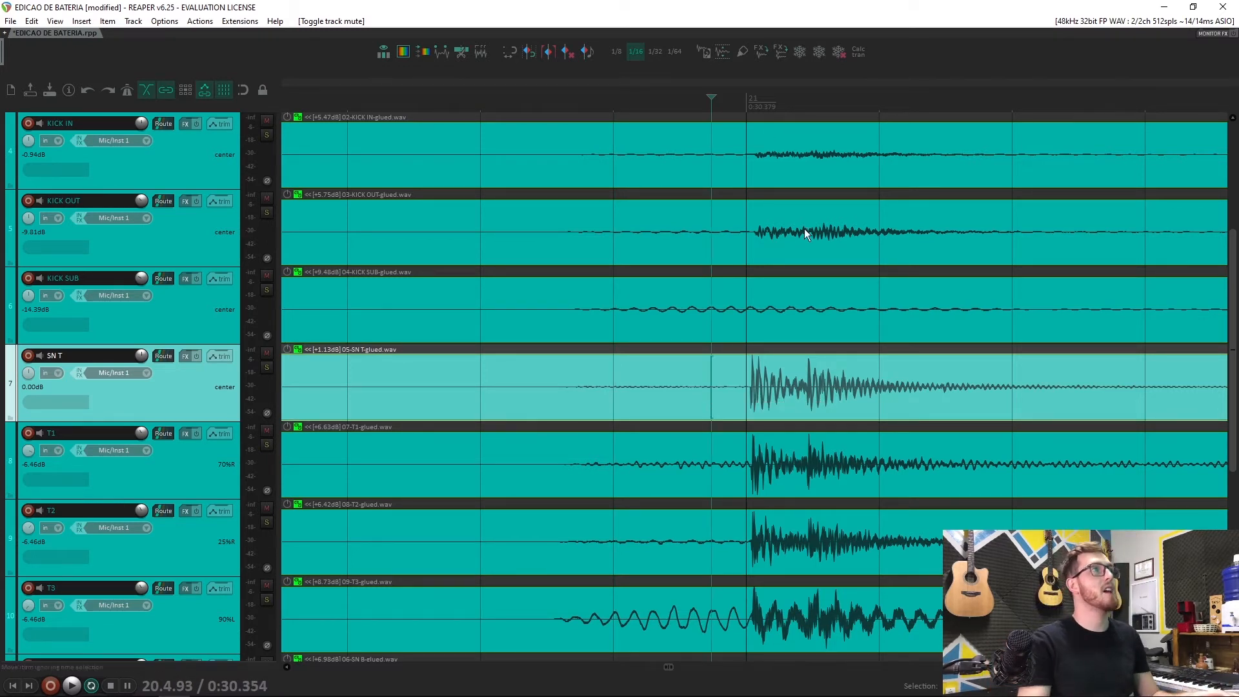
# Step: Split the grouped drum items at the edit cursor, just ahead of the snare hit at bar 21
pyautogui.scroll(-2, 775, 410)
pyautogui.scroll(-3, 774, 411)
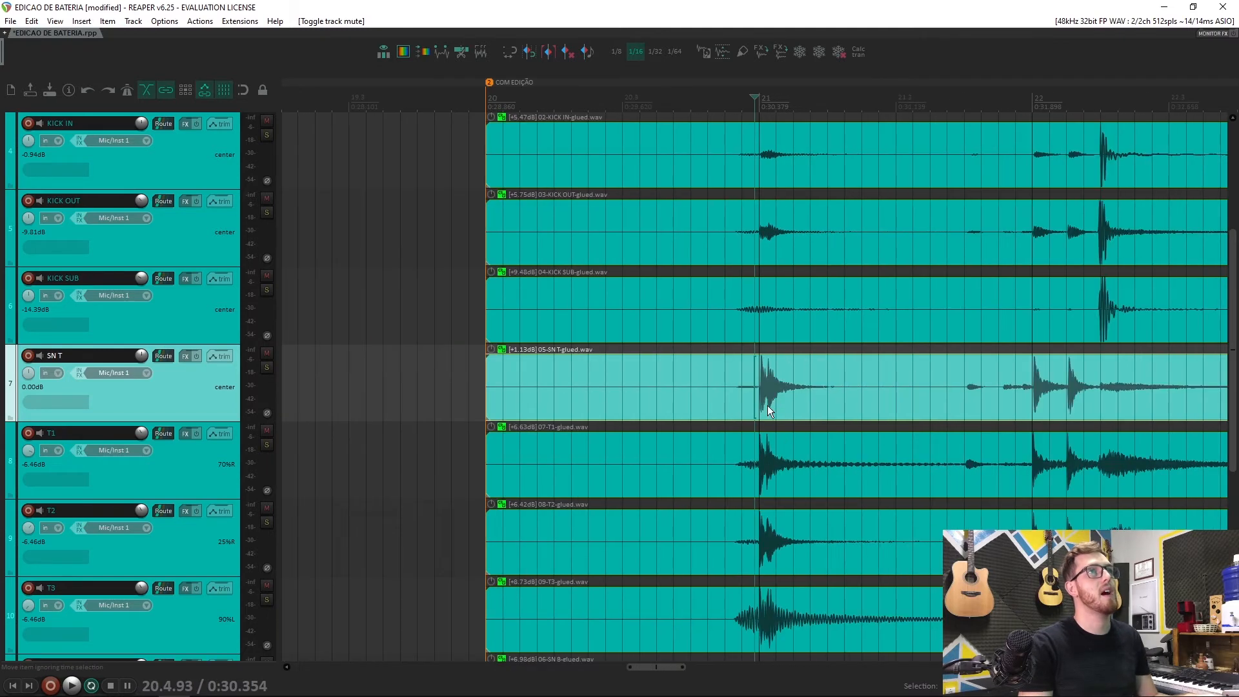
pyautogui.scroll(3, 766, 418)
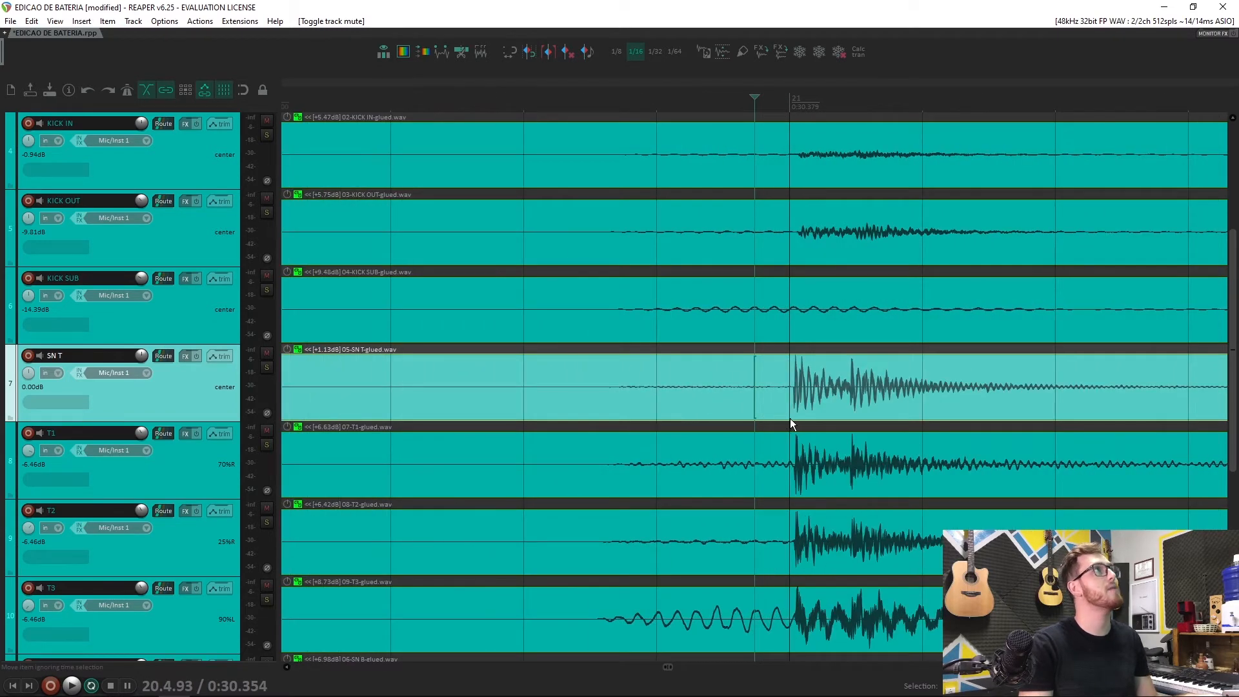
pyautogui.scroll(2, 791, 419)
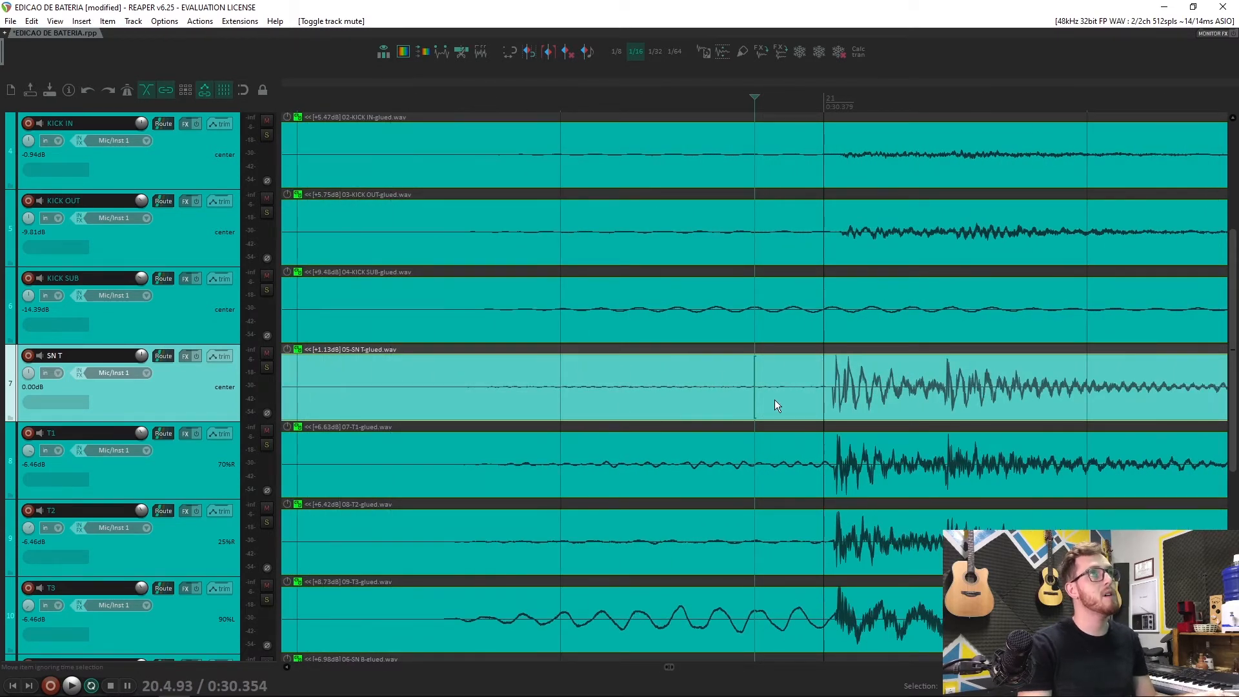
pyautogui.press('s')
pyautogui.scroll(1, 862, 401)
pyautogui.scroll(1, 869, 397)
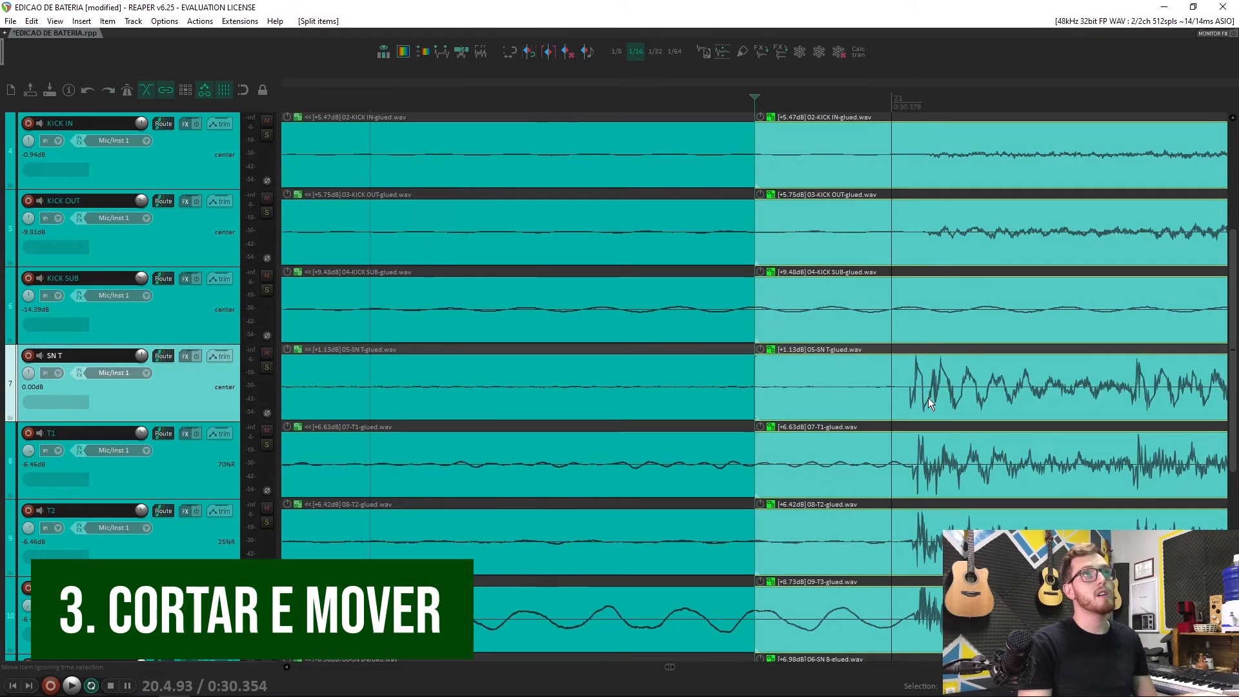
# Step: Slip the contents of the items after the split until the snare hit meets the bar 21 grid line, and play it back
pyautogui.moveTo(930, 401); pyautogui.dragTo(907, 406)
pyautogui.scroll(4, 906, 412)
pyautogui.scroll(-5, 904, 420)
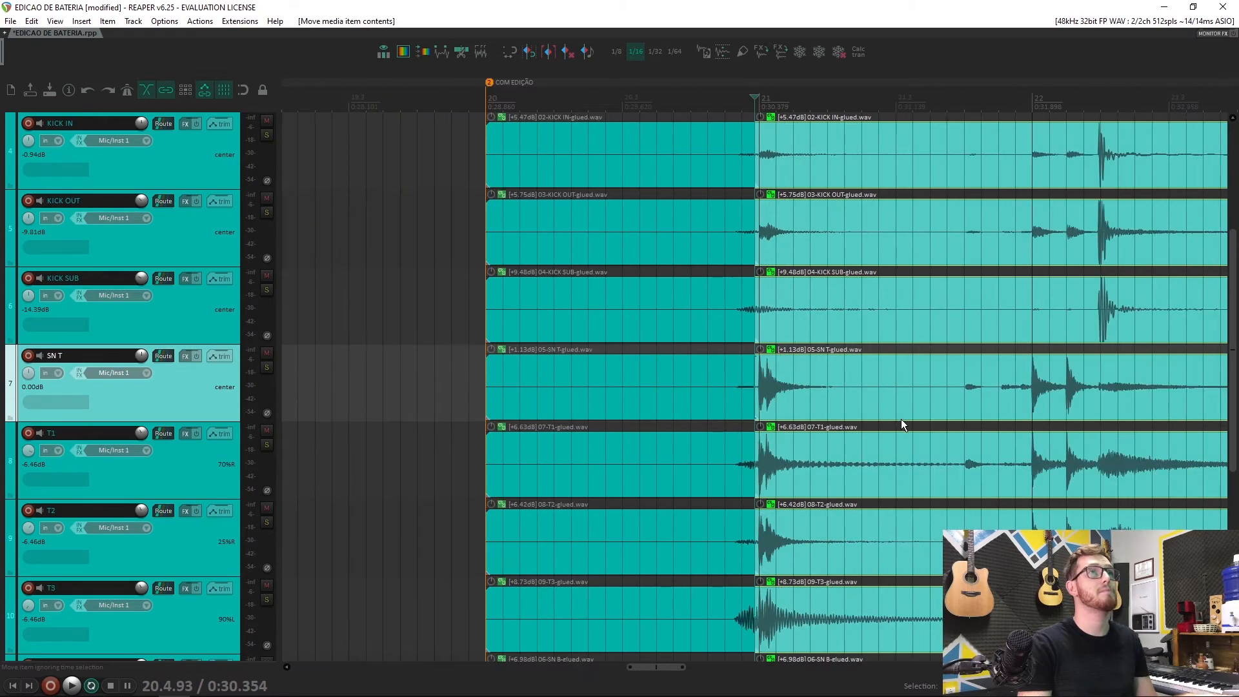
pyautogui.press('space')
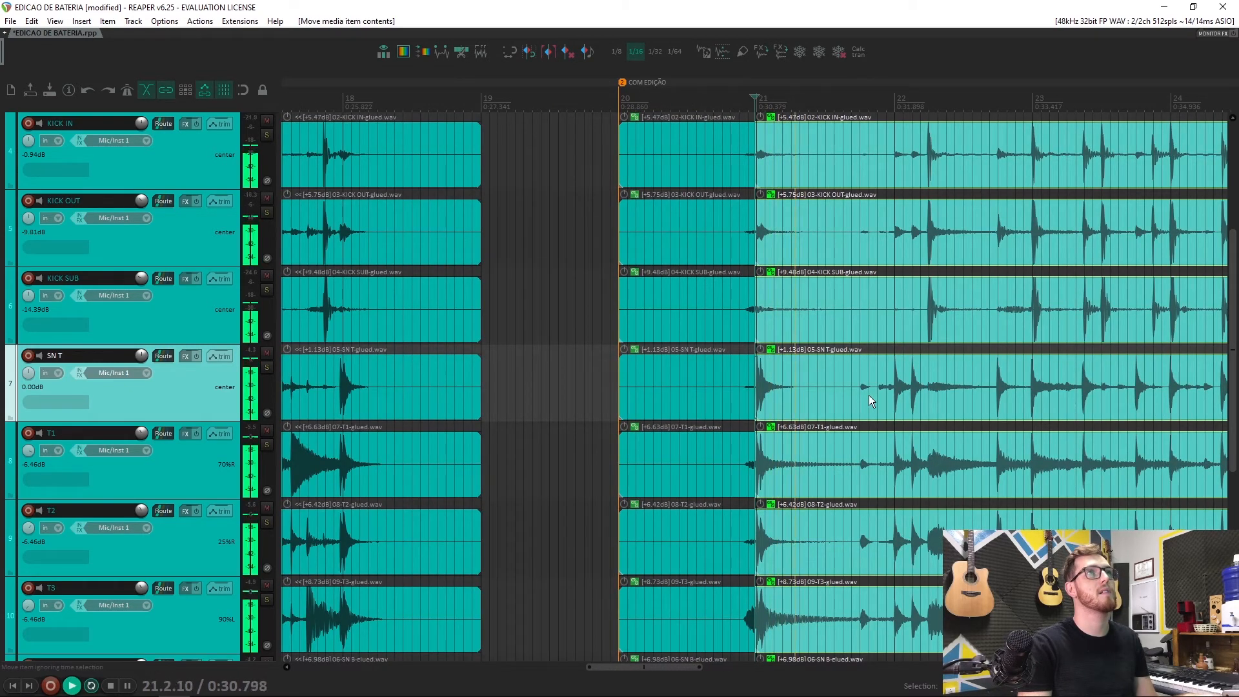
pyautogui.press('space')
# Step: Split the drum items at 21.3.99 and slip the contents earlier so the soft snare hit sits near the 21.4 grid line
pyautogui.click(862, 390)
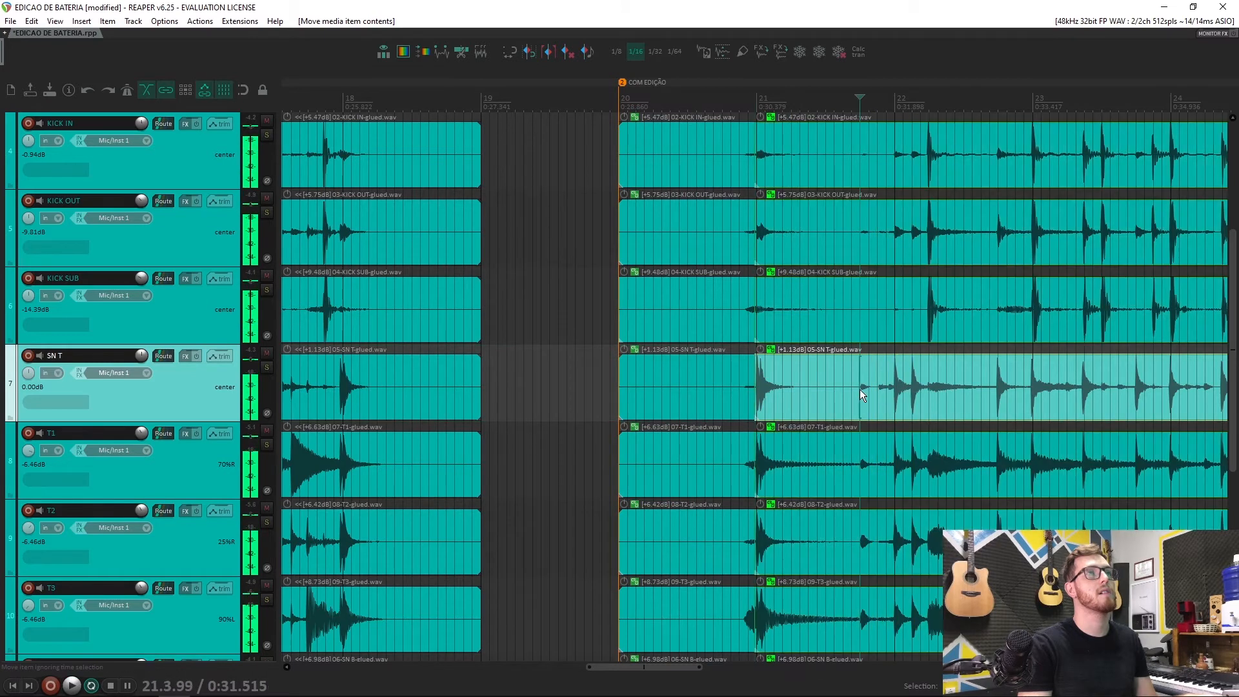
pyautogui.scroll(6, 852, 387)
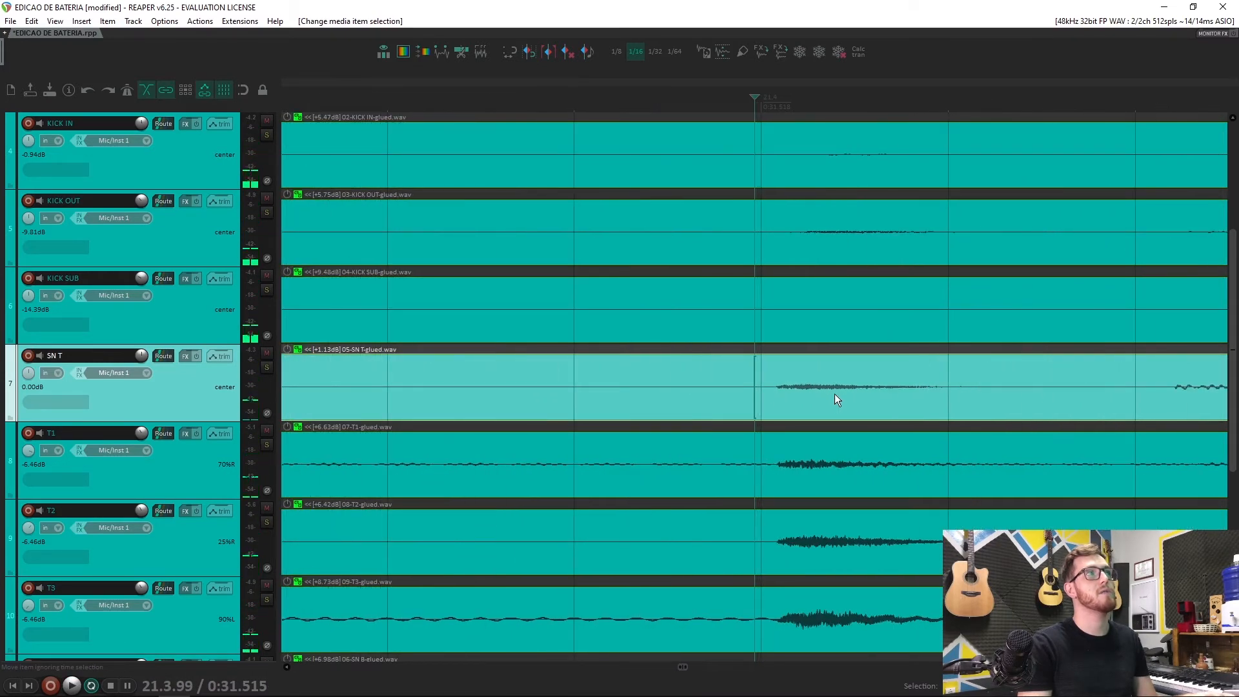
pyautogui.press('s')
pyautogui.moveTo(845, 394); pyautogui.dragTo(827, 401)
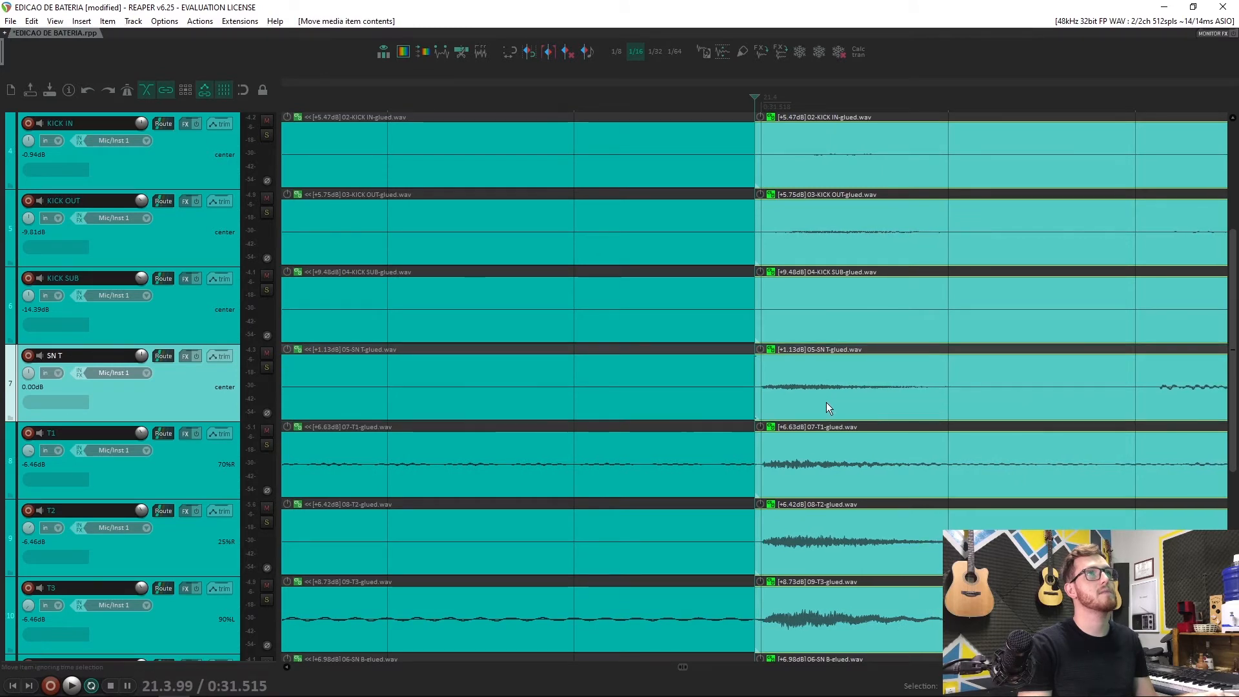
# Step: Split the drum items at 21.4.48, ahead of the next quiet snare note, and slip the contents slightly earlier
pyautogui.scroll(-5, 840, 400)
pyautogui.click(850, 386)
pyautogui.scroll(4, 850, 387)
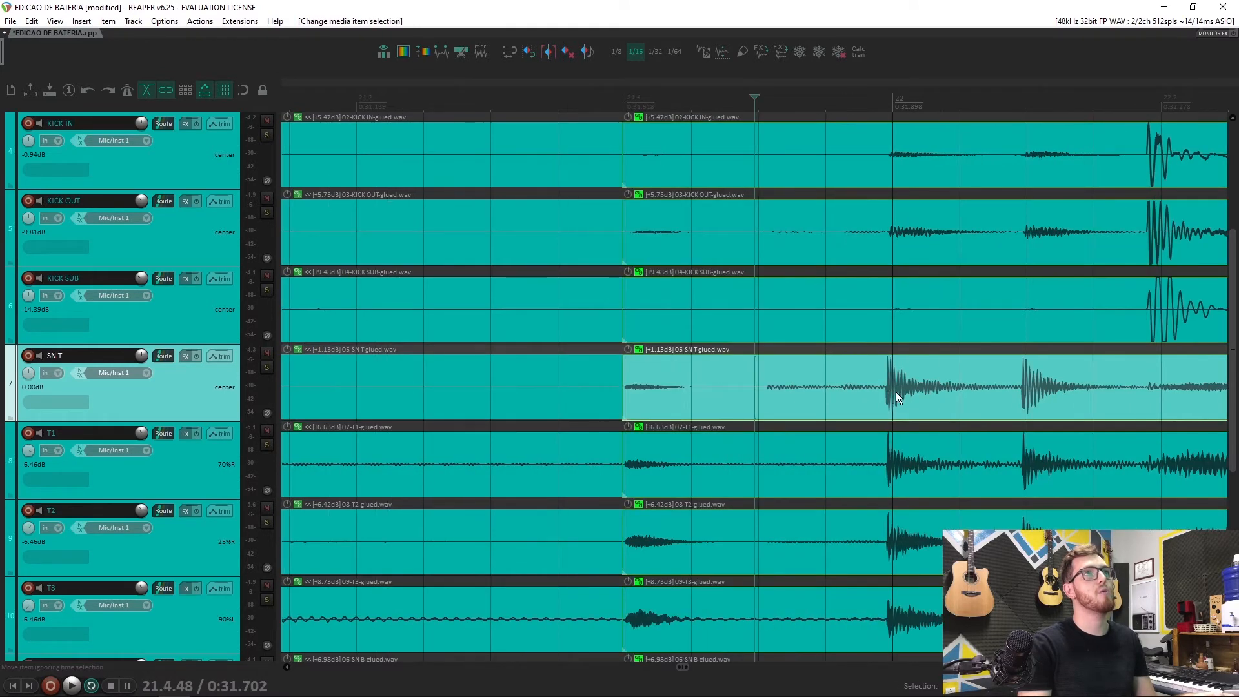
pyautogui.press('s')
pyautogui.moveTo(843, 395); pyautogui.dragTo(822, 404)
# Step: Split the drum items before the last quiet snare note ahead of bar 22 and slip the contents to the grid
pyautogui.click(875, 394)
pyautogui.press('s')
pyautogui.moveTo(930, 386); pyautogui.dragTo(1028, 395)
# Step: Split the drum items at 21.4.90 and slip the contents so the snare hit meets the bar 22 grid line
pyautogui.click(975, 382)
pyautogui.press('s')
pyautogui.scroll(3, 1036, 395)
pyautogui.scroll(-3, 1026, 394)
pyautogui.scroll(-3, 1024, 394)
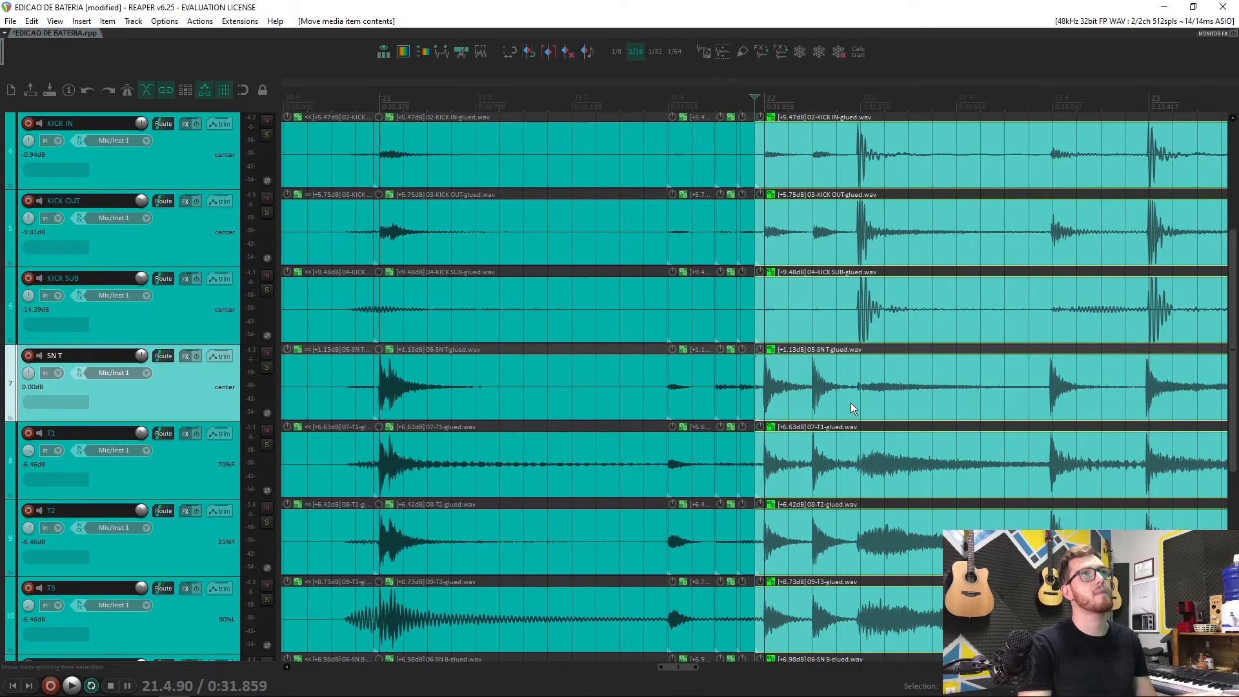
pyautogui.press('space')
# Step: Split the drum items at 22.1.46 and slip the contents so the second snare hit of bar 22 meets its 1/16 line
pyautogui.click(811, 388)
pyautogui.scroll(8, 932, 398)
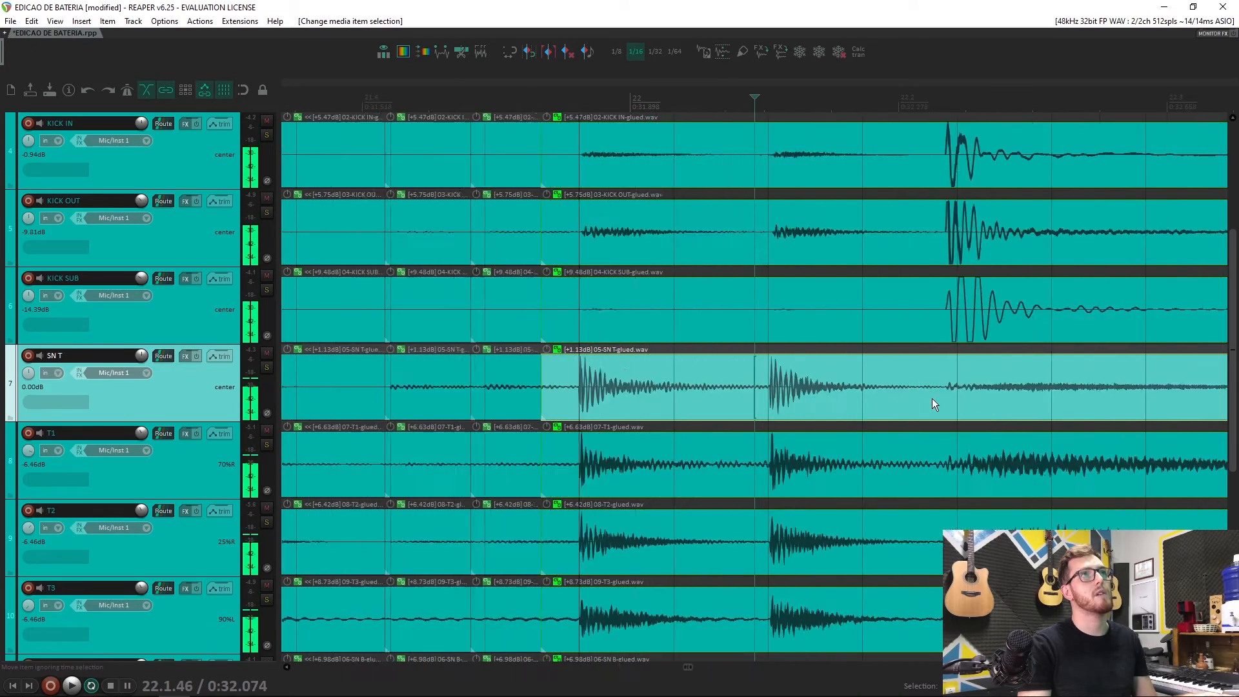
pyautogui.press('s')
pyautogui.moveTo(969, 392); pyautogui.dragTo(943, 395)
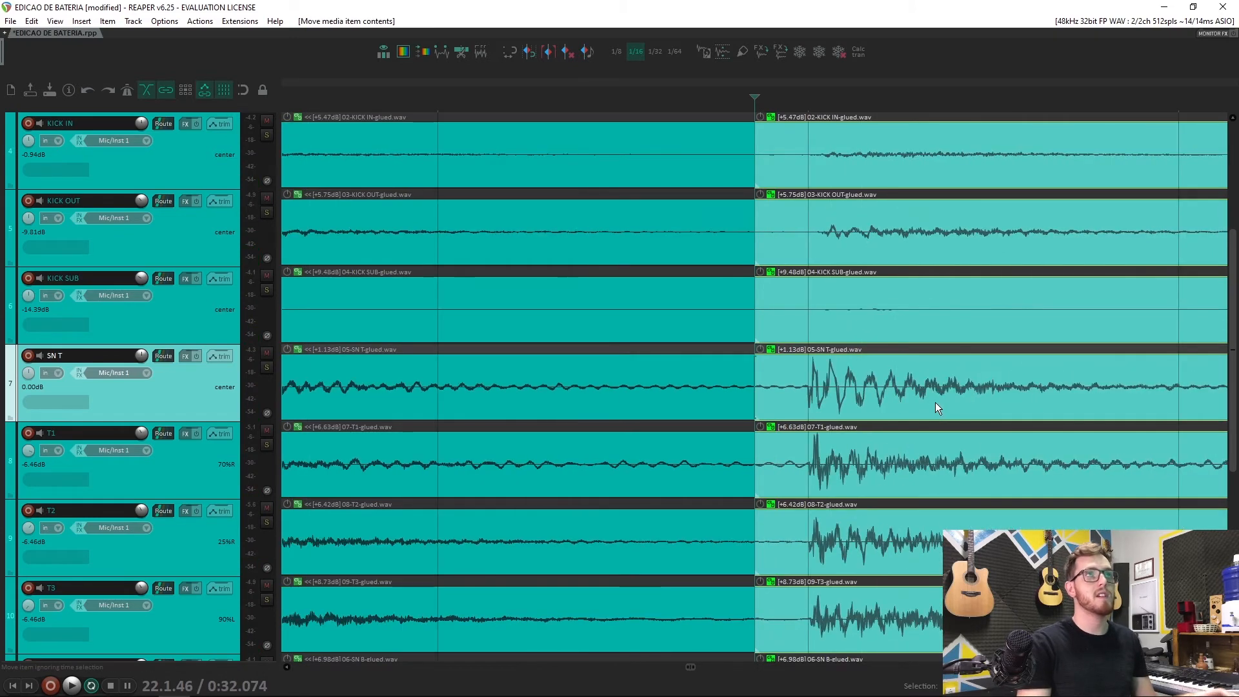
# Step: Split the drum items at 22.1.92, just before the kick hit, and shift the contents later onto the 22.2 grid line
pyautogui.scroll(-3, 804, 409)
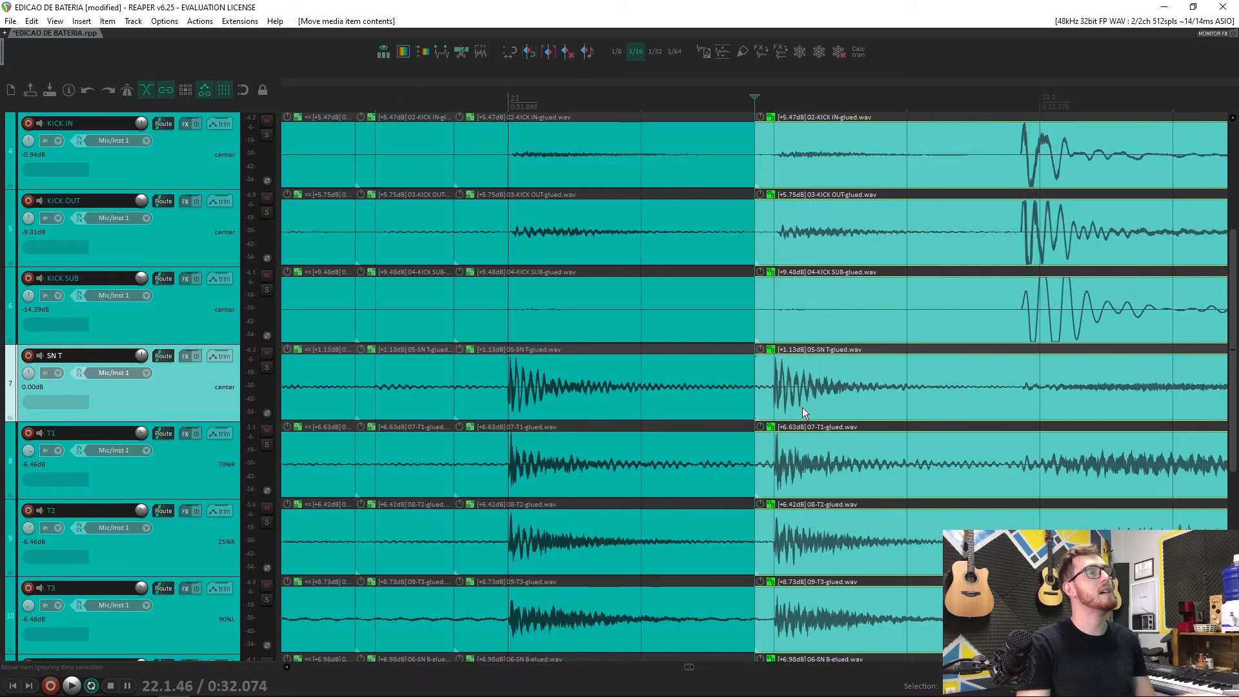
pyautogui.scroll(-2, 933, 348)
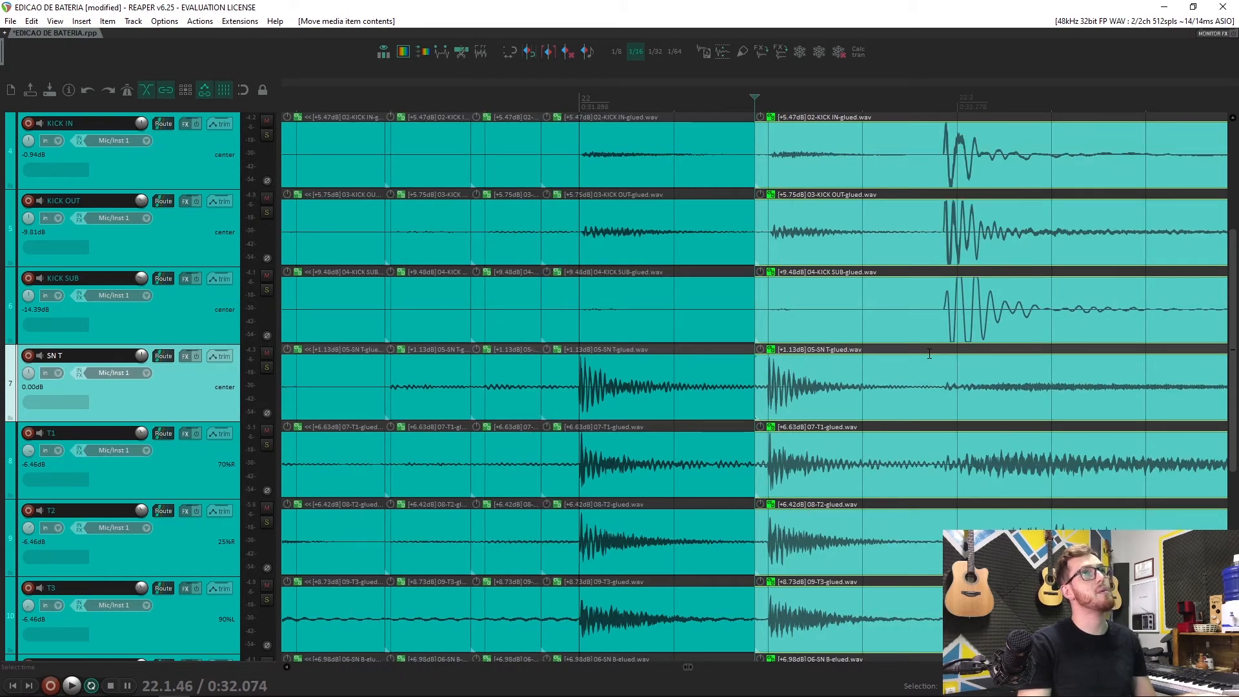
pyautogui.scroll(-1, 929, 354)
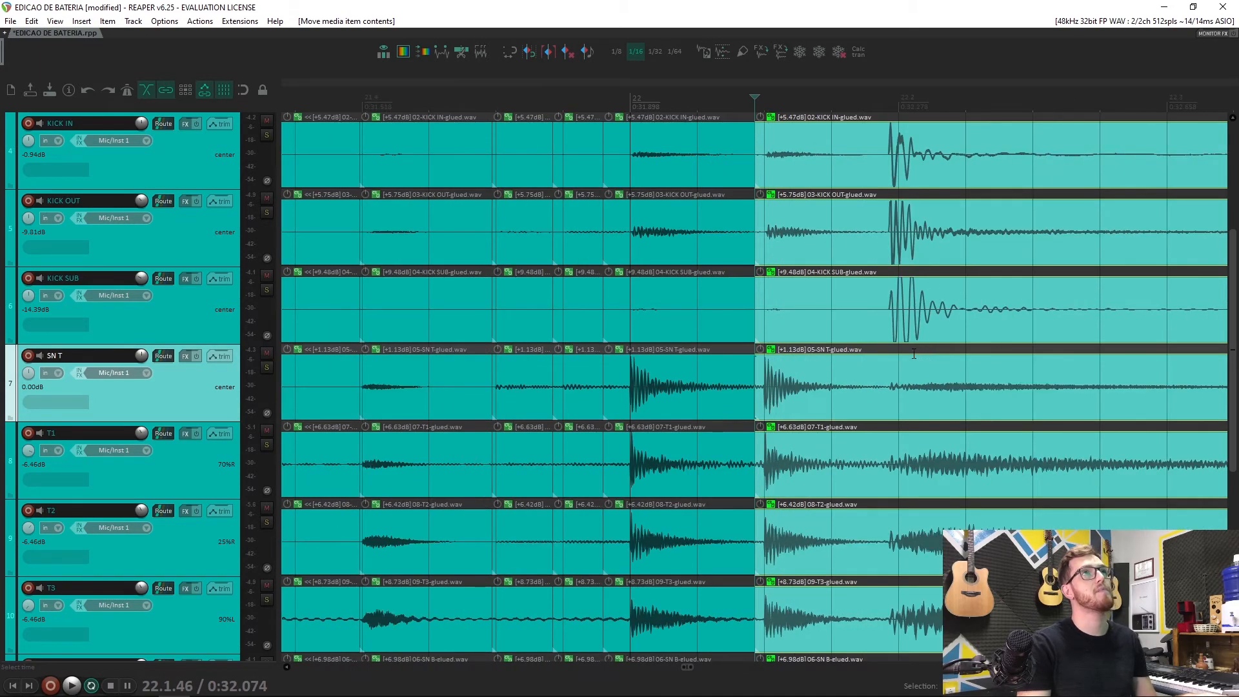
pyautogui.scroll(-2, 488, 386)
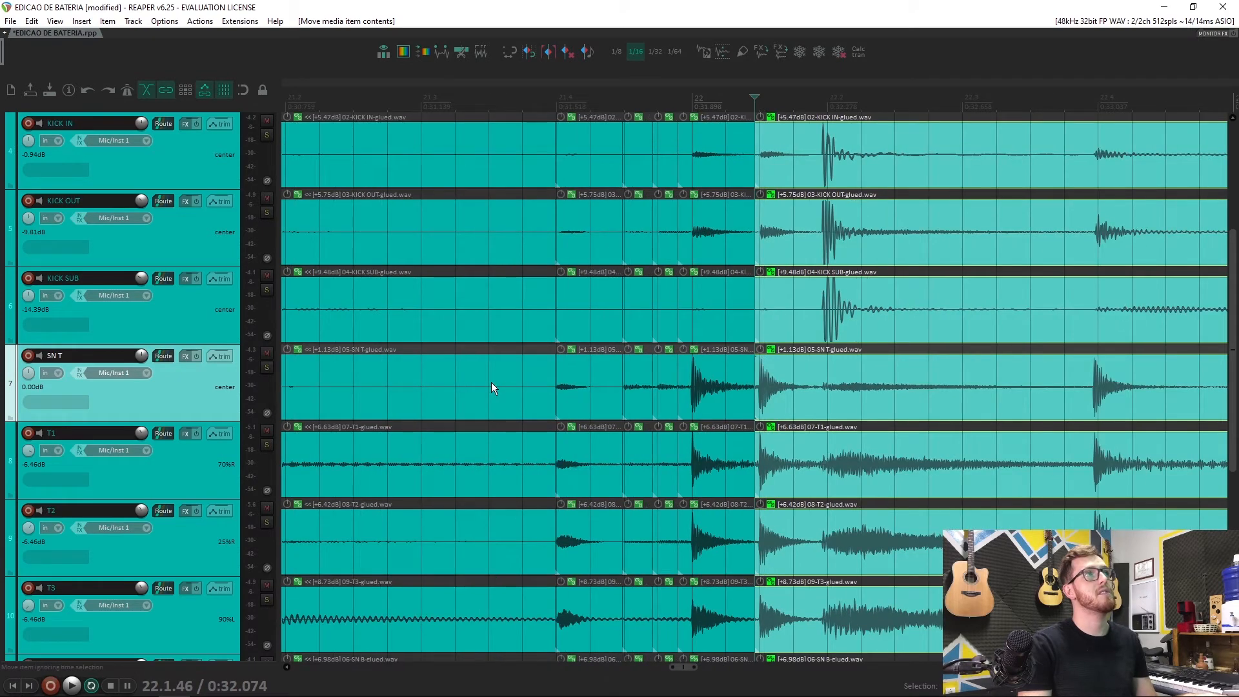
pyautogui.scroll(-1, 491, 387)
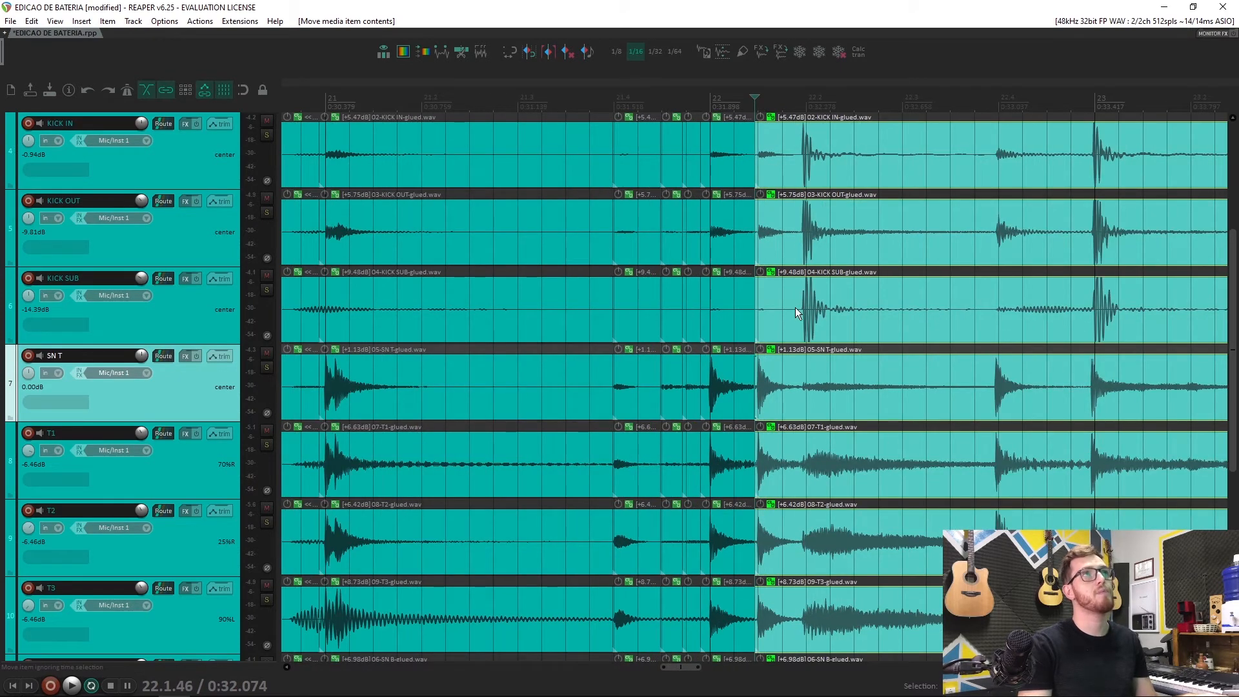
pyautogui.click(799, 235)
pyautogui.scroll(5, 826, 258)
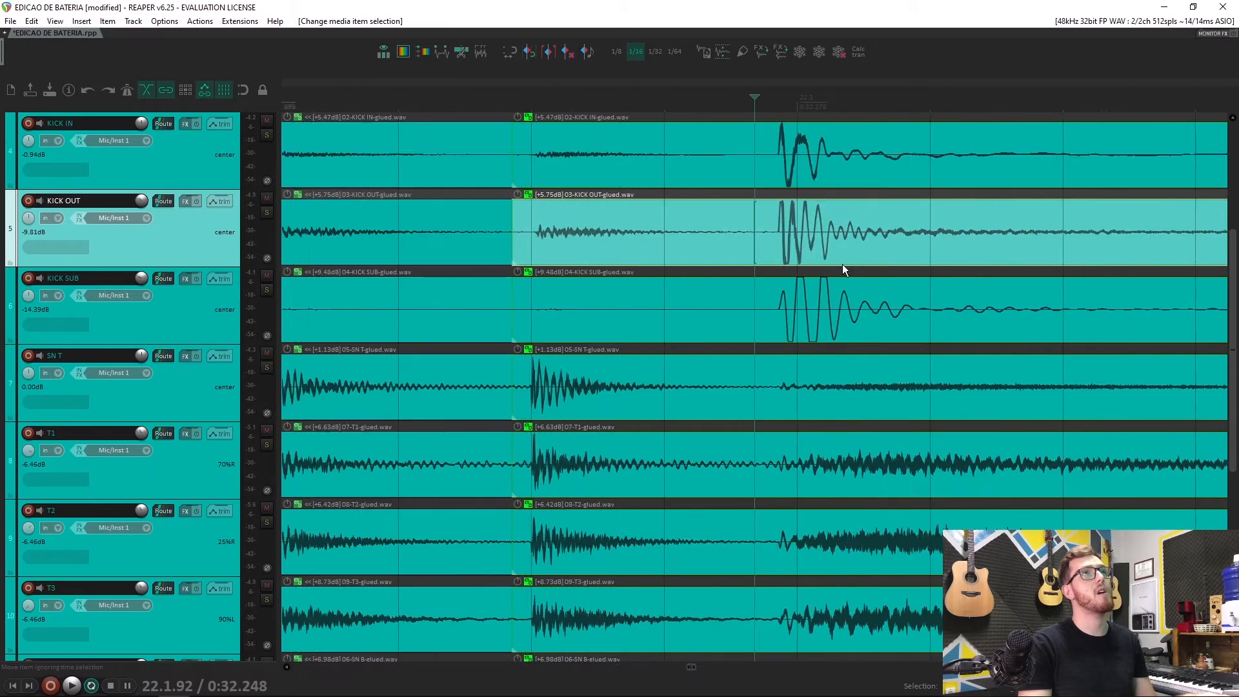
pyautogui.press('s')
pyautogui.moveTo(847, 227); pyautogui.dragTo(1027, 246)
pyautogui.scroll(-8, 977, 286)
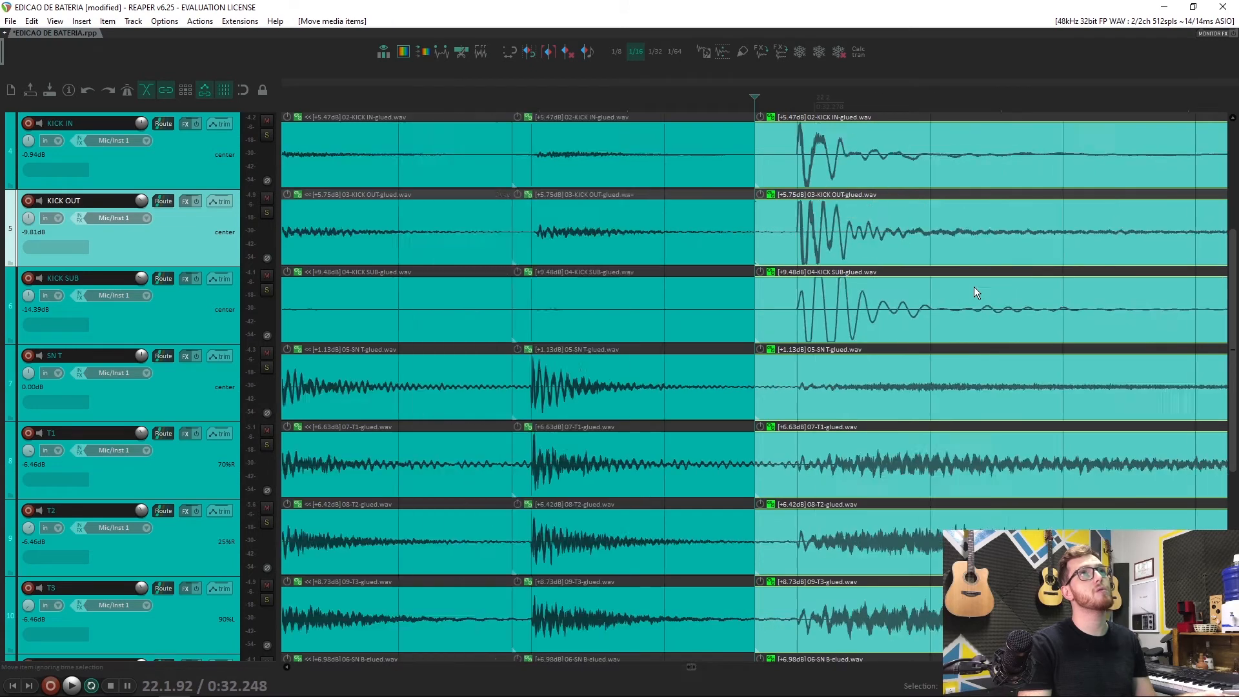
# Step: Play back the edited passage from 20.4.26 to check the timing of the corrected hits
pyautogui.scroll(-4, 829, 332)
pyautogui.click(558, 102)
pyautogui.press('space')
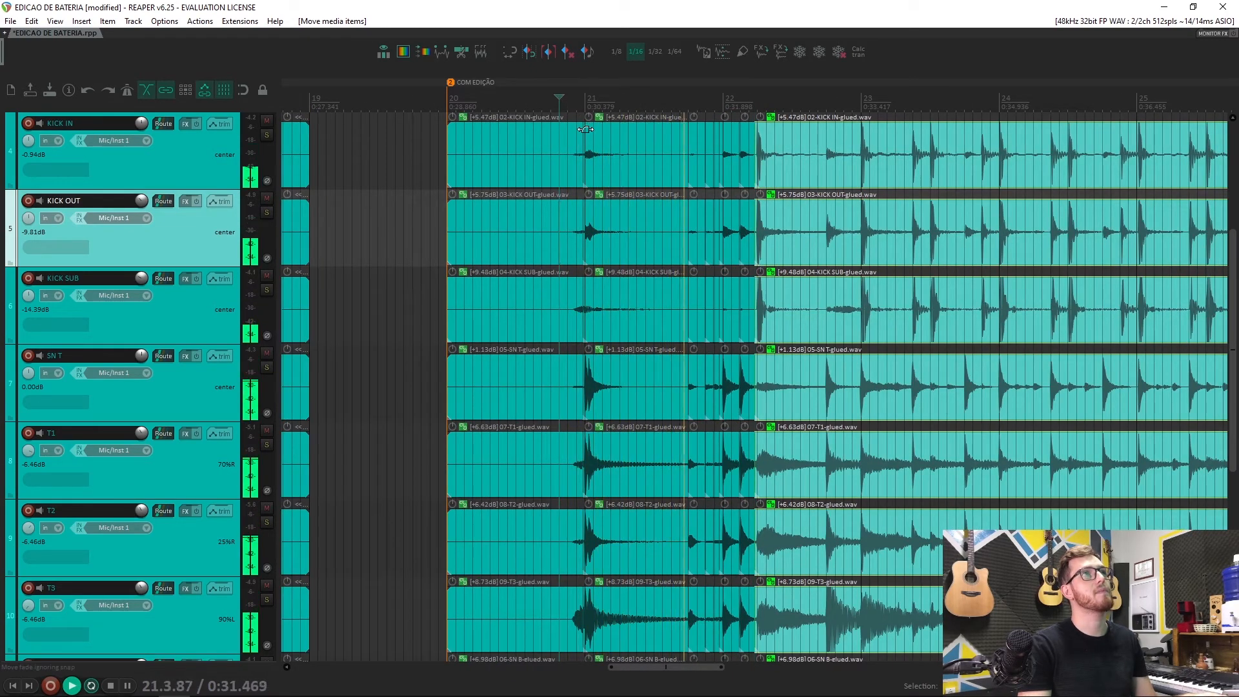
pyautogui.press('space')
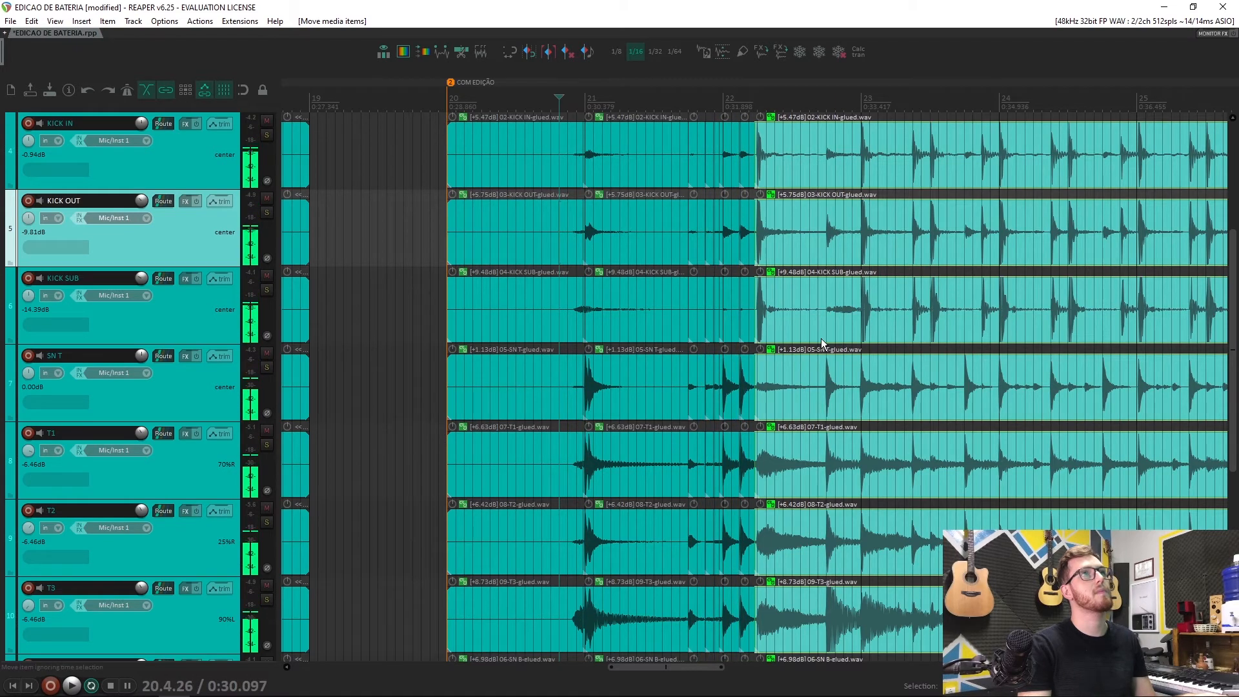
# Step: Split the drum items at 22.3.98, just before the SN T hit, and slip the contents earlier toward the 22.4 grid line
pyautogui.click(826, 397)
pyautogui.scroll(2, 826, 396)
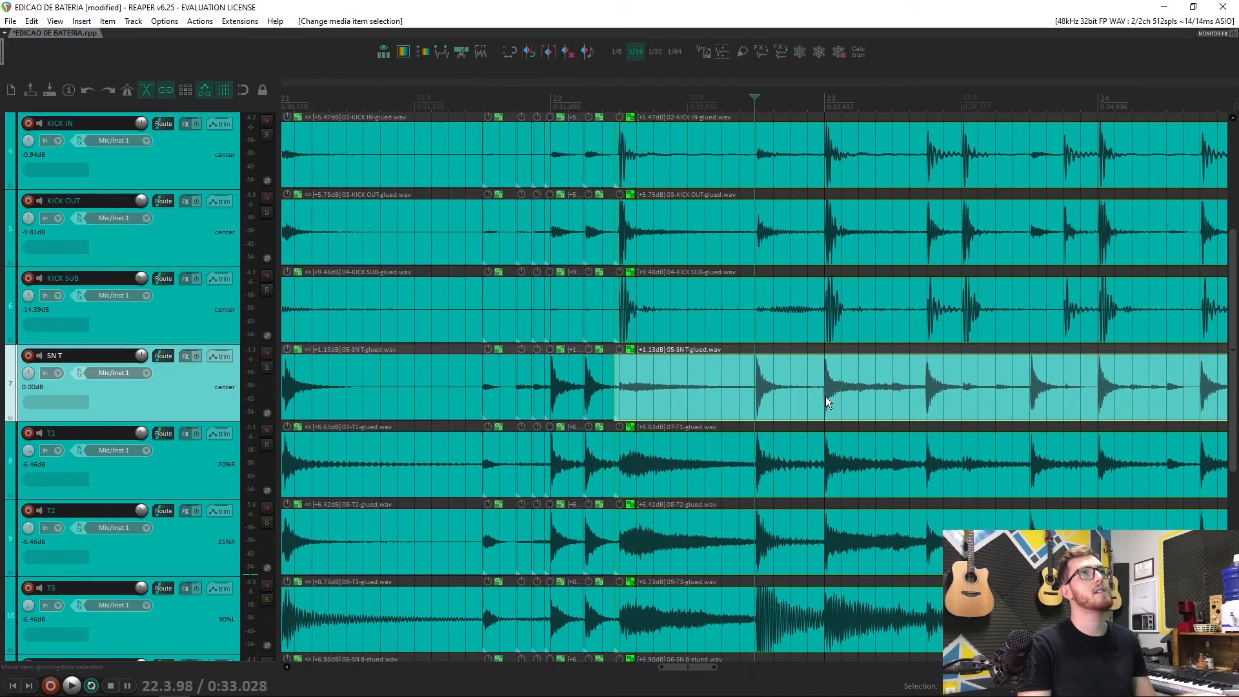
pyautogui.scroll(5, 765, 399)
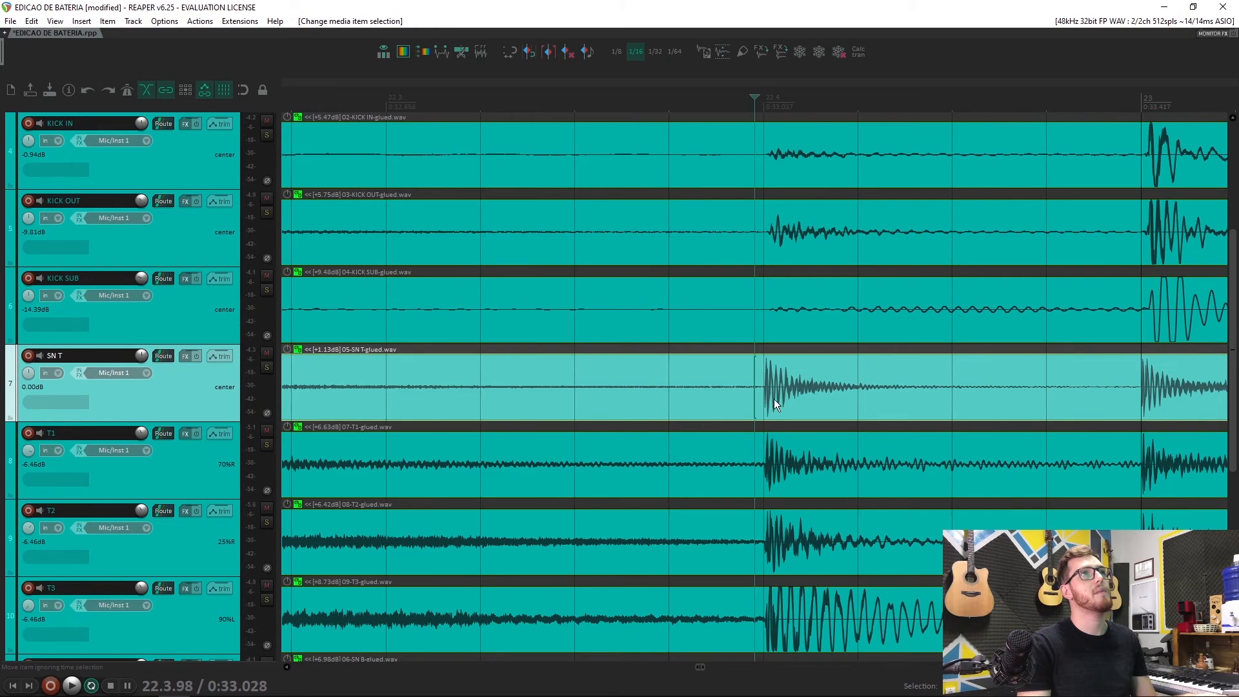
pyautogui.scroll(-5, 774, 399)
pyautogui.scroll(7, 763, 393)
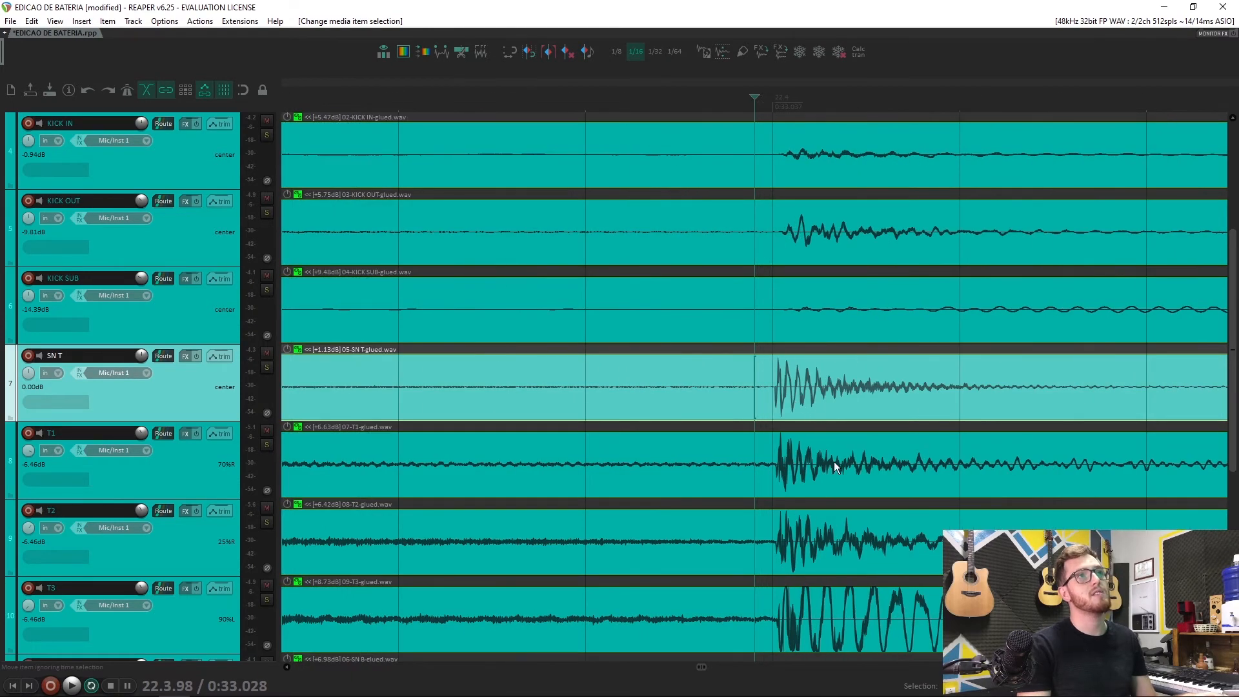
pyautogui.scroll(3, 902, 576)
pyautogui.scroll(4, 871, 642)
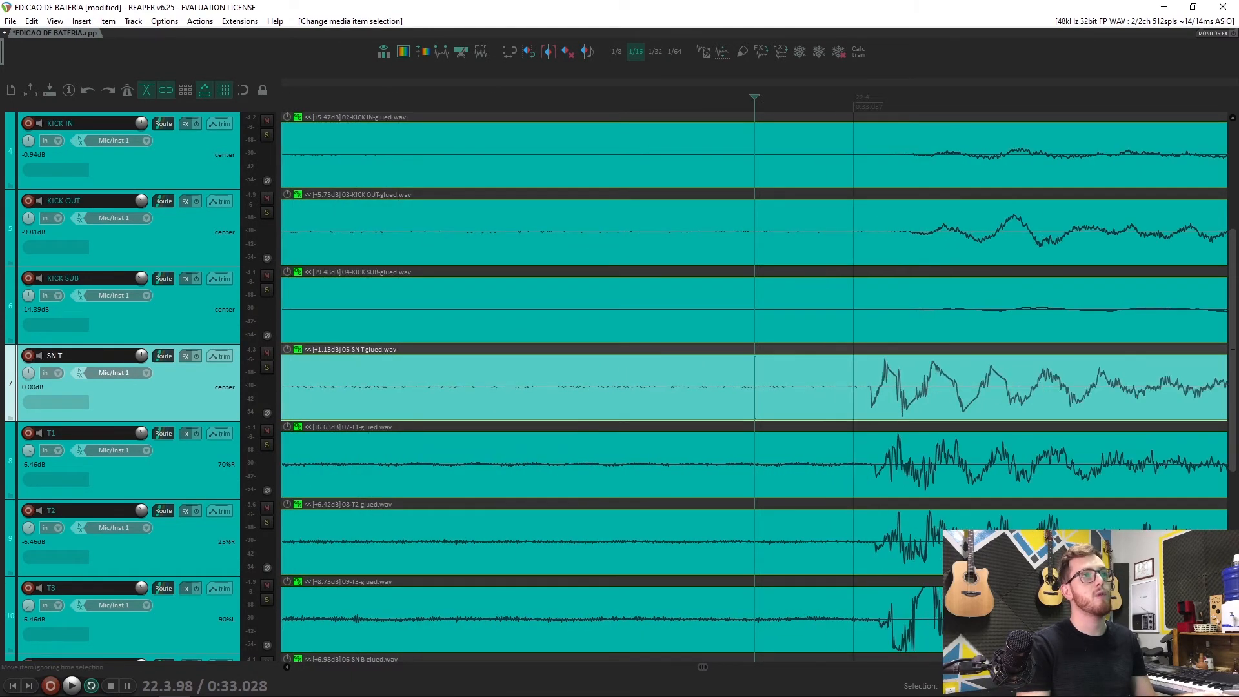
pyautogui.press('s')
pyautogui.moveTo(979, 633); pyautogui.dragTo(928, 639)
pyautogui.scroll(-6, 928, 641)
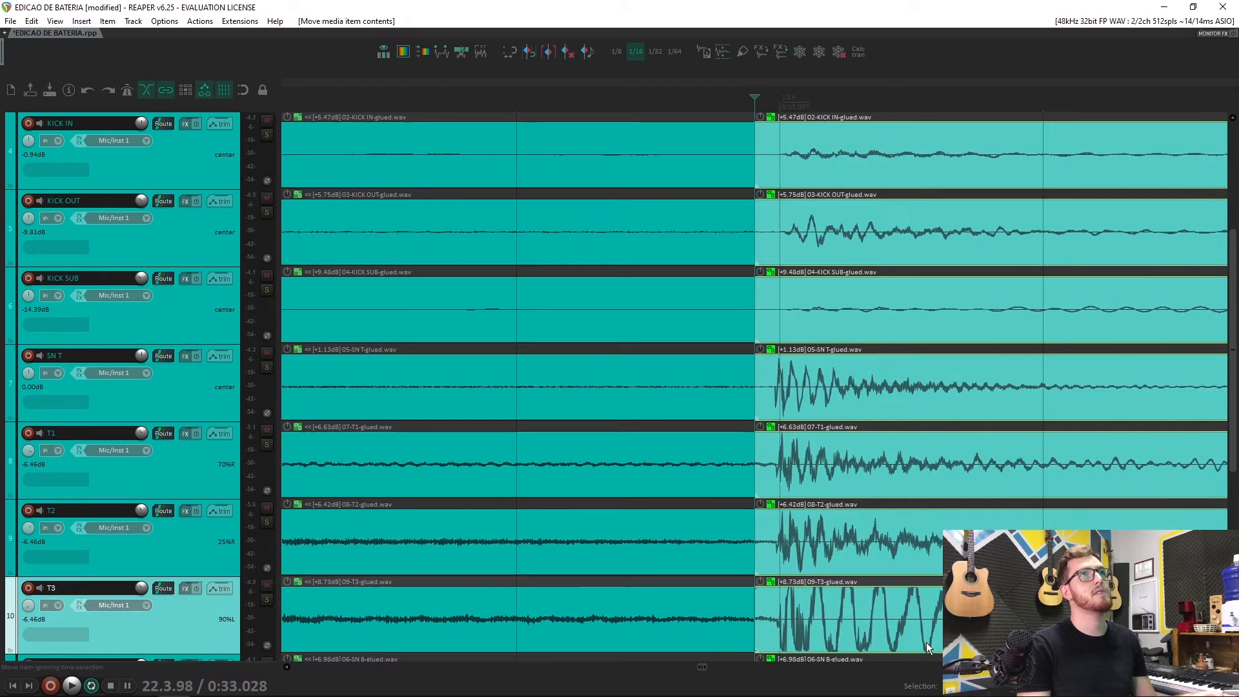
# Step: Readjust the contents of the items split at 22.3.98 so the SN T hit lines up exactly with the 22.4 grid line
pyautogui.moveTo(872, 586); pyautogui.dragTo(962, 397)
pyautogui.hotkey('ctrl', 'z')
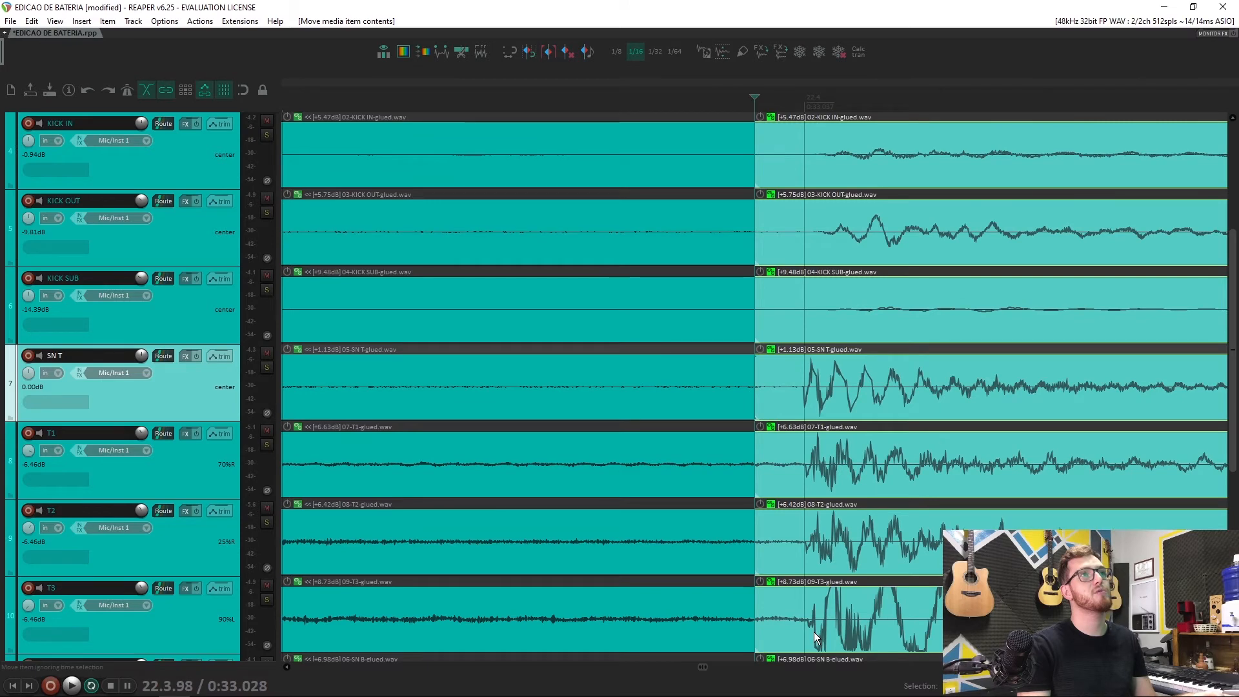
pyautogui.scroll(-3, 815, 632)
pyautogui.scroll(-2, 810, 626)
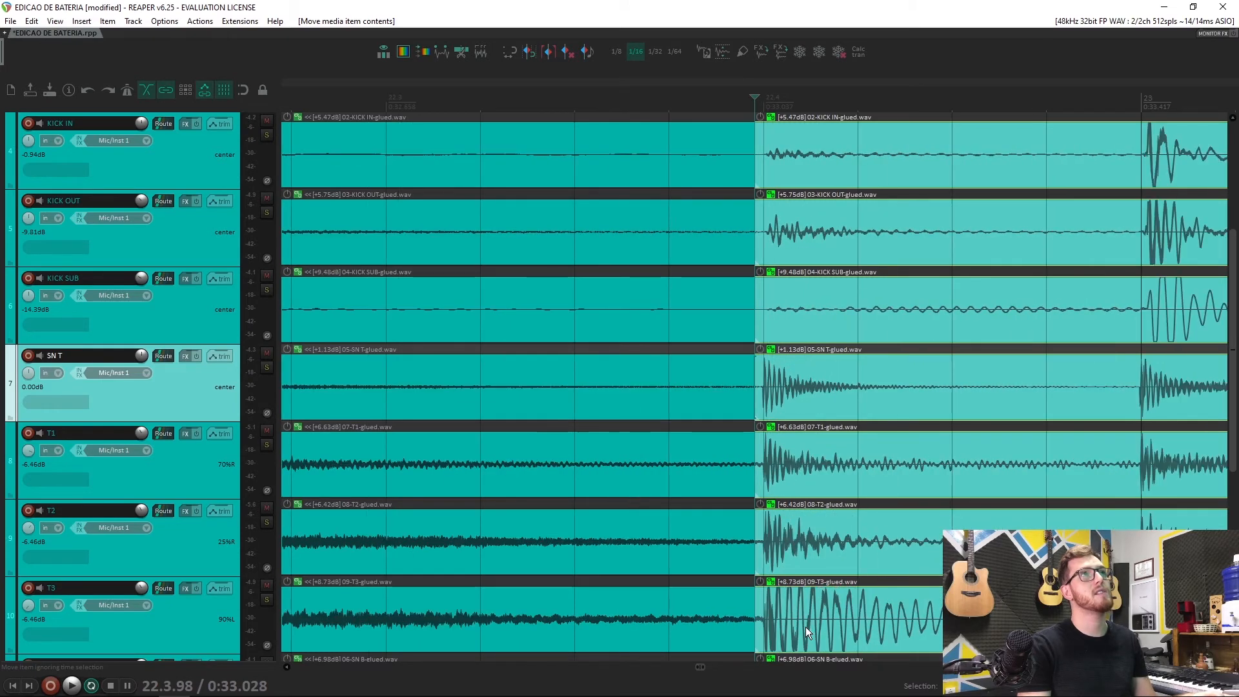
pyautogui.scroll(-2, 792, 627)
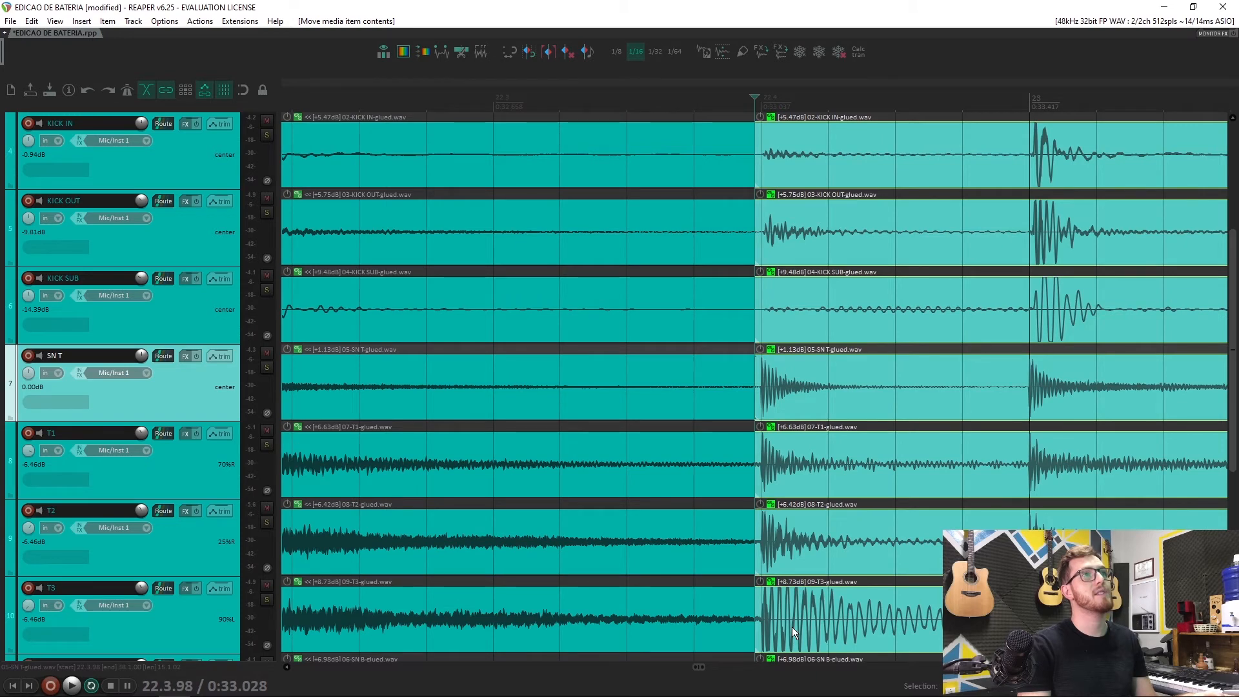
# Step: Split the drum items at 22.4.94, just before the kick and snare hit on bar 23
pyautogui.scroll(6, 792, 626)
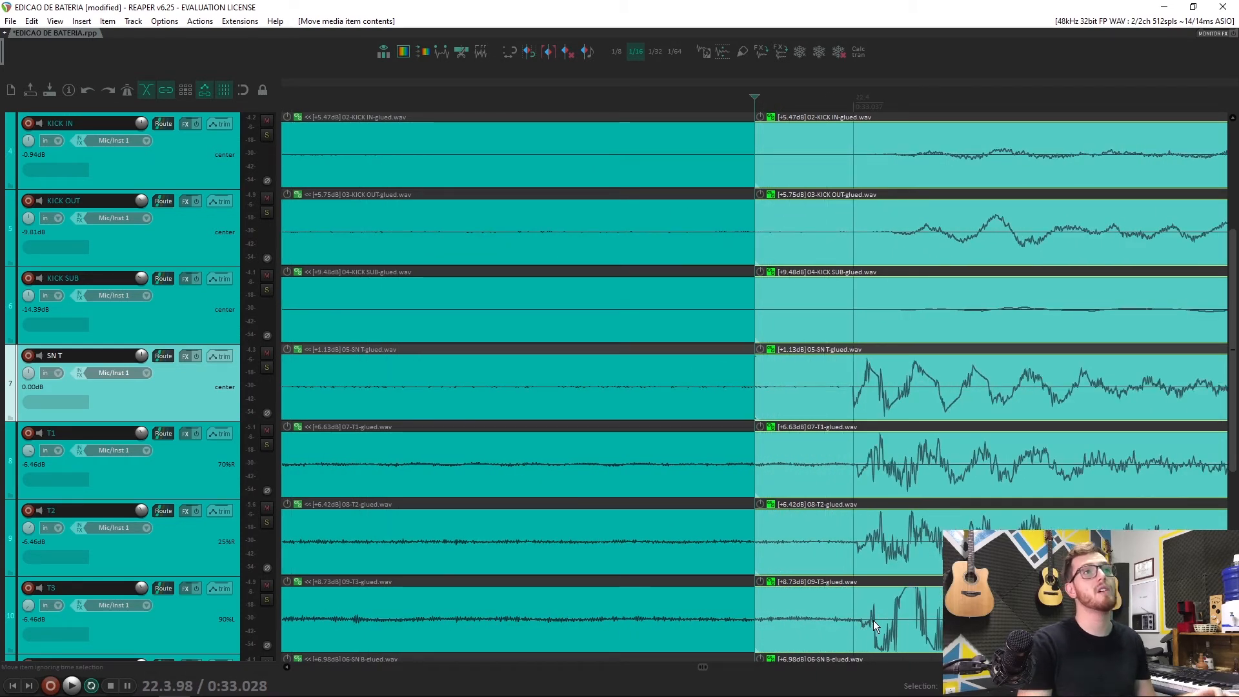
pyautogui.scroll(-4, 873, 621)
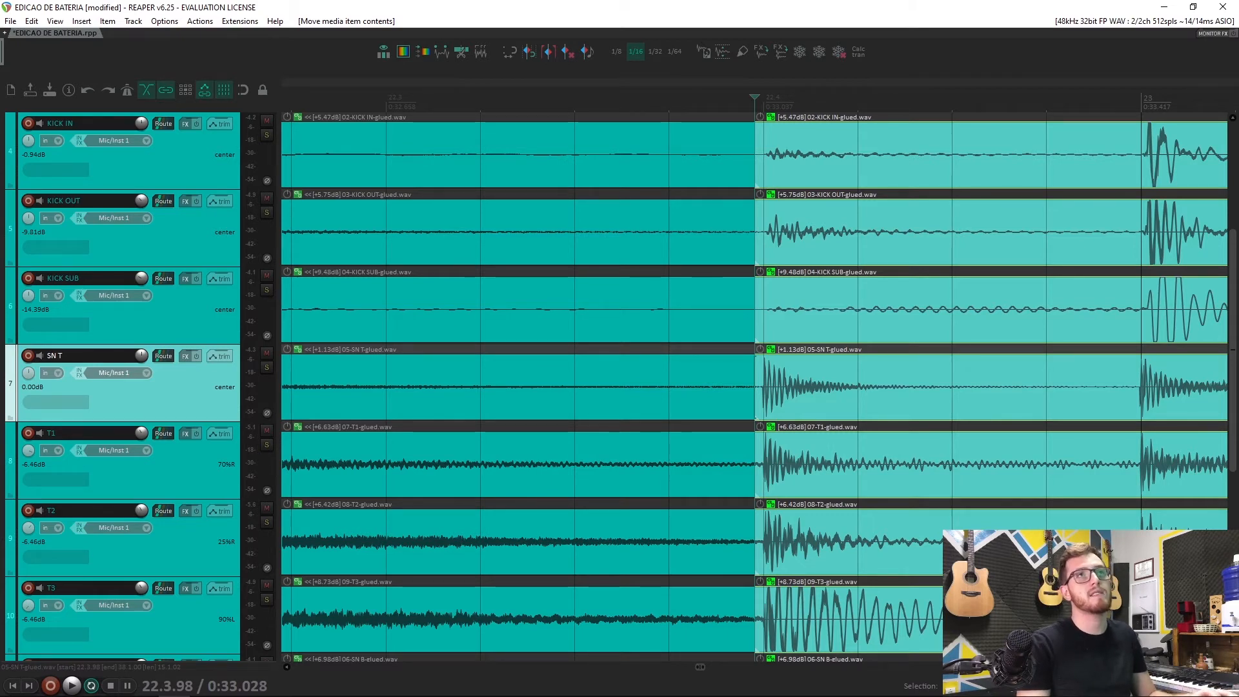
pyautogui.click(1131, 543)
pyautogui.click(1118, 544)
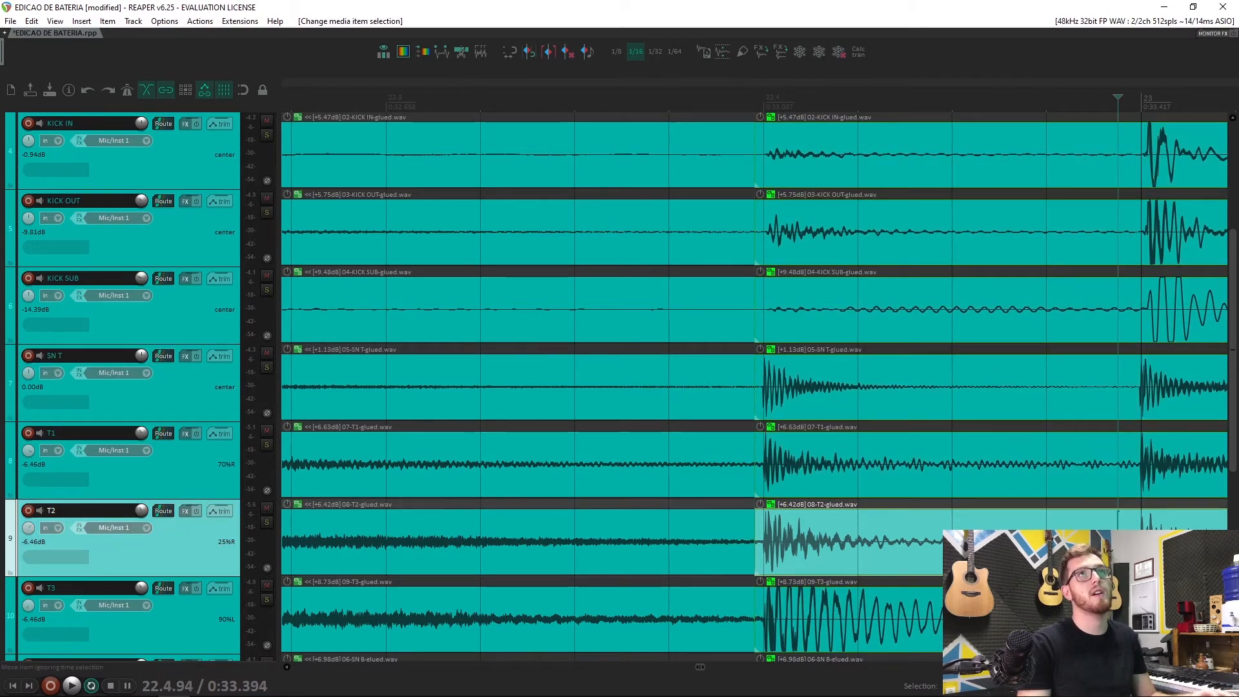
pyautogui.press('s')
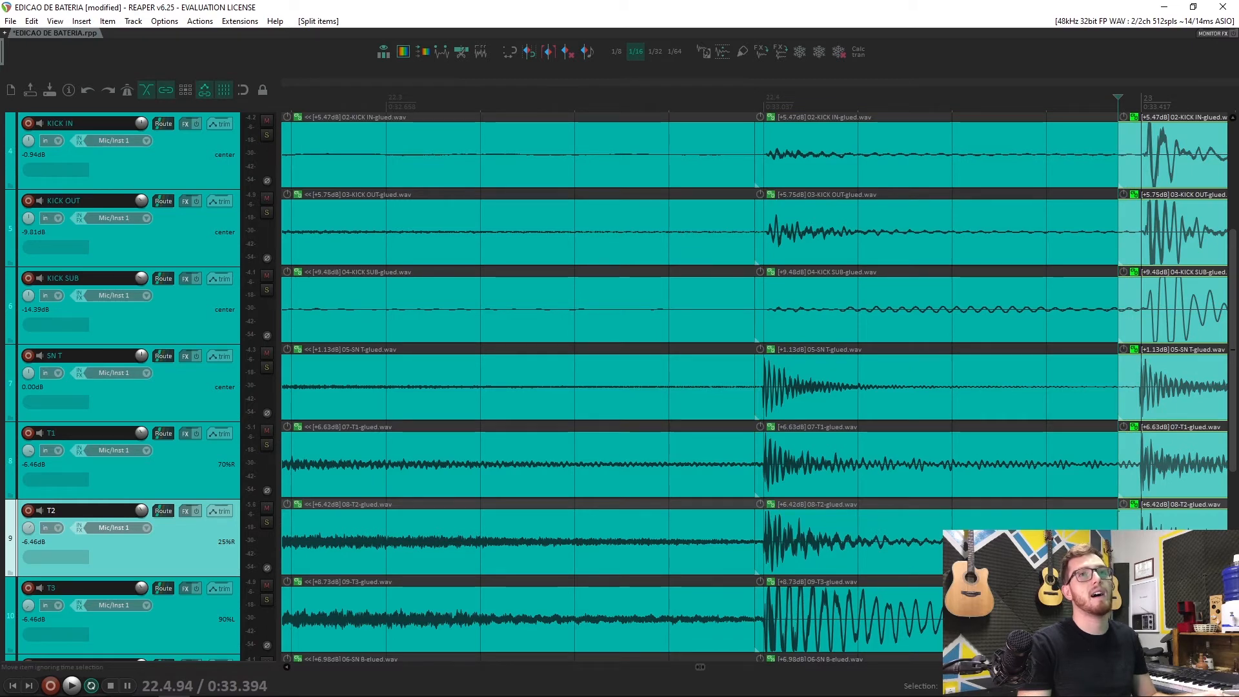
# Step: Remove the T3 item that follows the split before 22.4 from its group and slip its contents independently of the other drums
pyautogui.click(812, 617)
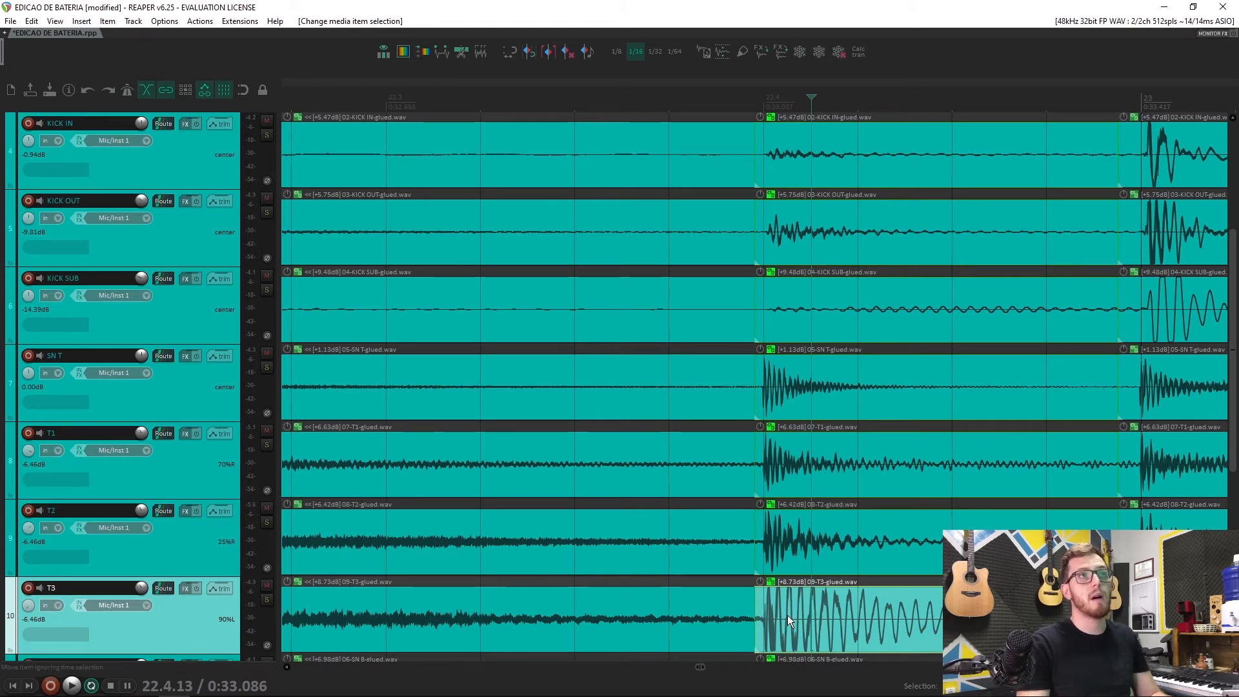
pyautogui.press('u')
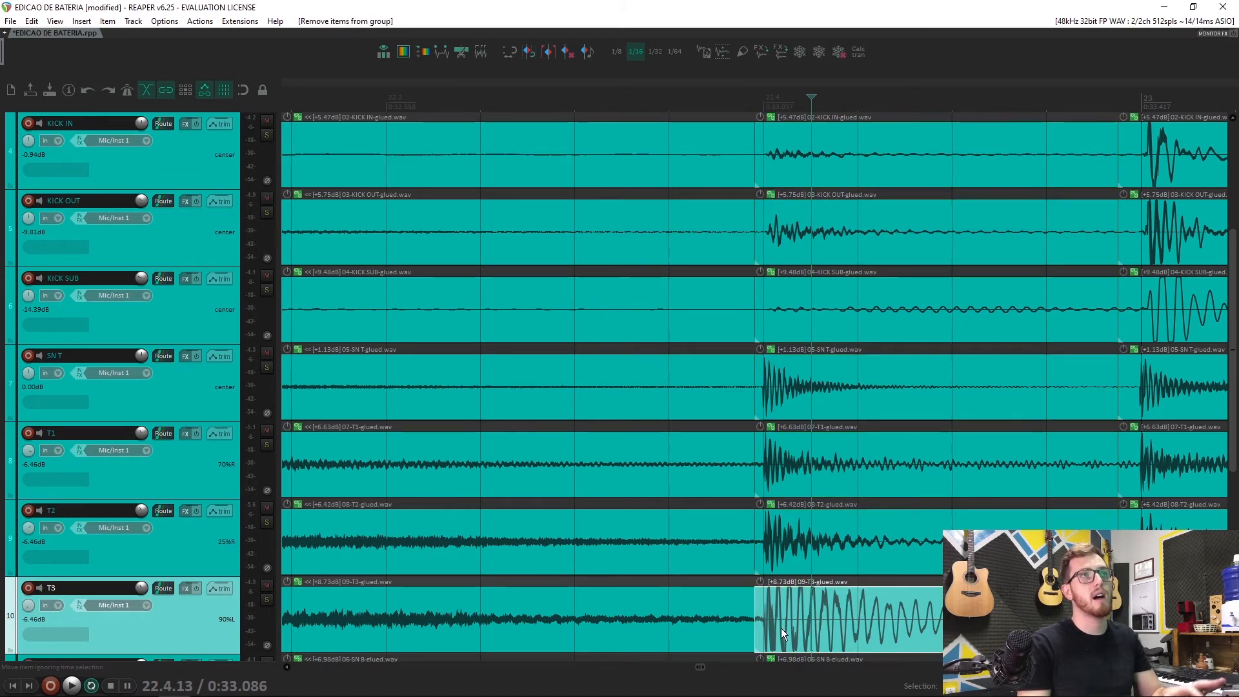
pyautogui.scroll(3, 773, 618)
pyautogui.scroll(3, 816, 617)
pyautogui.moveTo(802, 617); pyautogui.dragTo(761, 618)
pyautogui.scroll(-6, 761, 618)
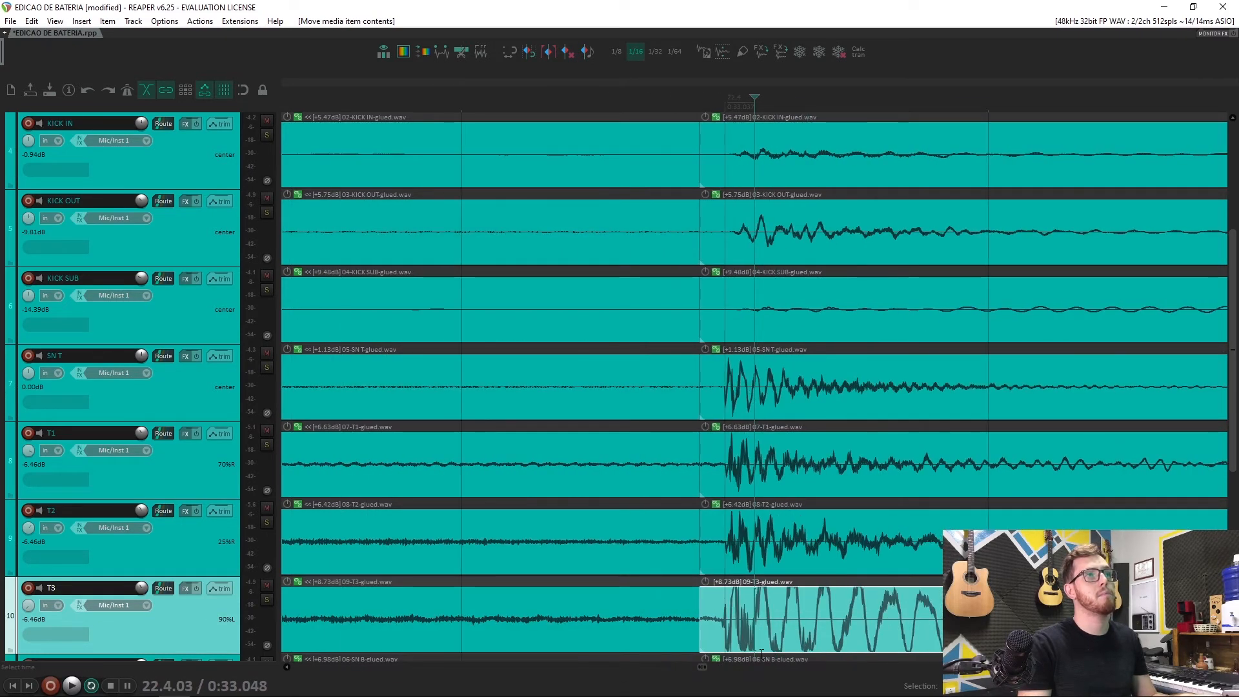
# Step: Review the edited section against the whole take and inspect the kick hit at 22.2 on the grid
pyautogui.scroll(-3, 758, 409)
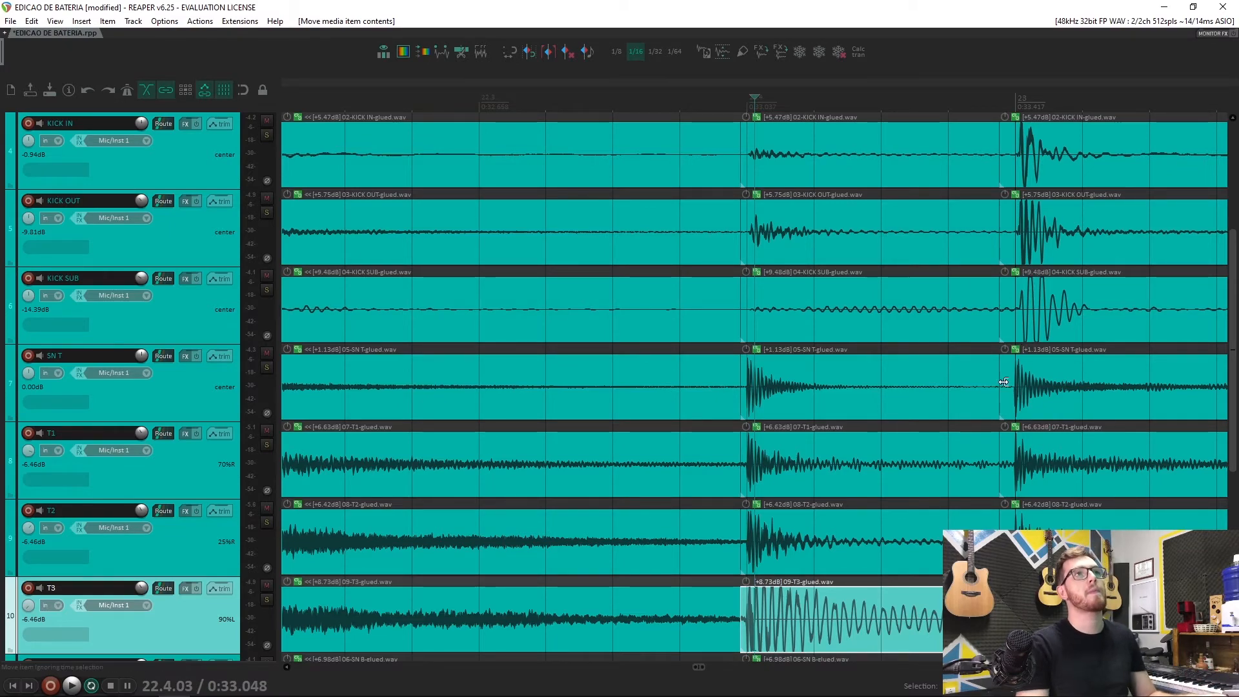
pyautogui.scroll(-6, 969, 406)
pyautogui.scroll(-8, 758, 373)
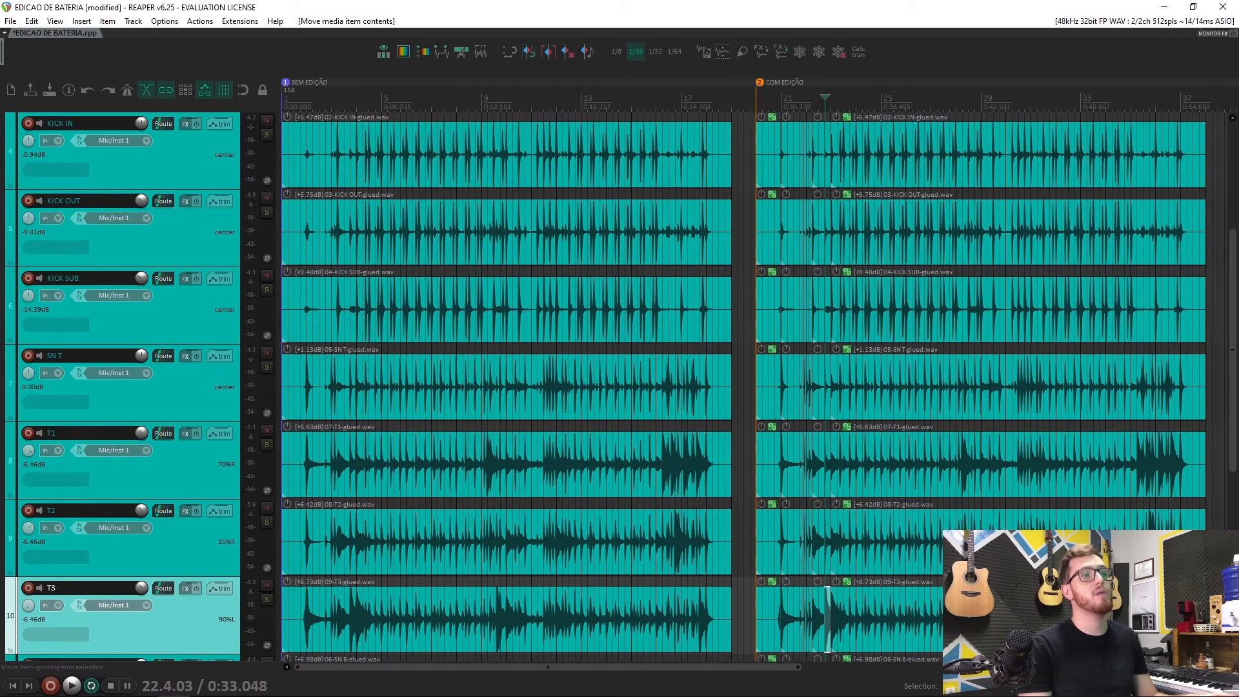
pyautogui.scroll(4, 903, 373)
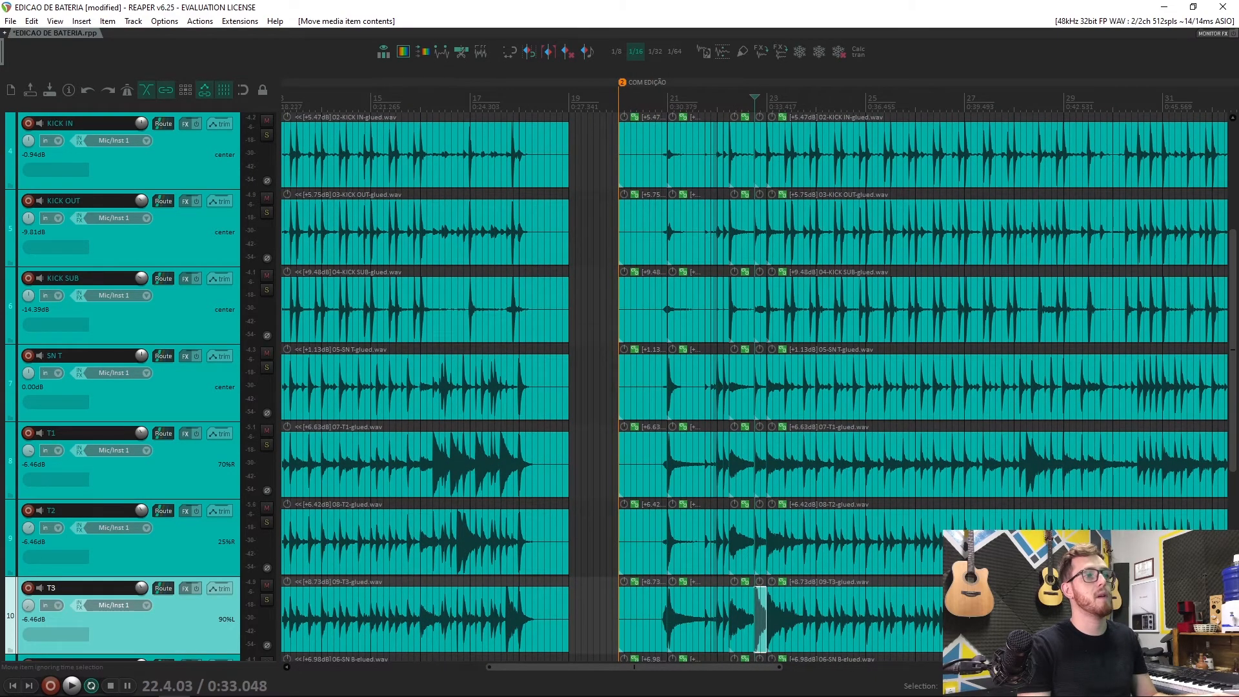
pyautogui.scroll(5, 785, 312)
pyautogui.click(773, 153)
pyautogui.scroll(-3, 881, 152)
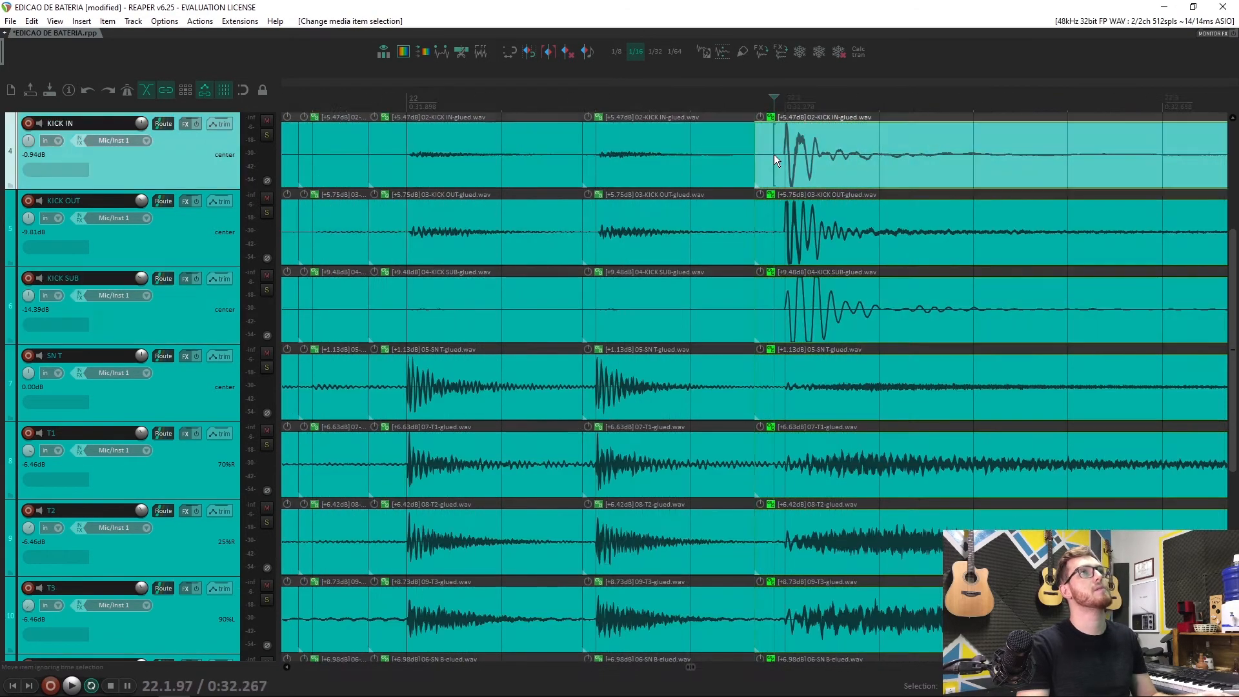
# Step: Split the drum items at 23.2.45 and select the KICK IN, KICK OUT and KICK SUB items of the preceding bar 23 hit
pyautogui.click(861, 154)
pyautogui.scroll(5, 861, 153)
pyautogui.scroll(4, 893, 387)
pyautogui.moveTo(903, 393); pyautogui.dragTo(893, 393)
pyautogui.scroll(-5, 775, 309)
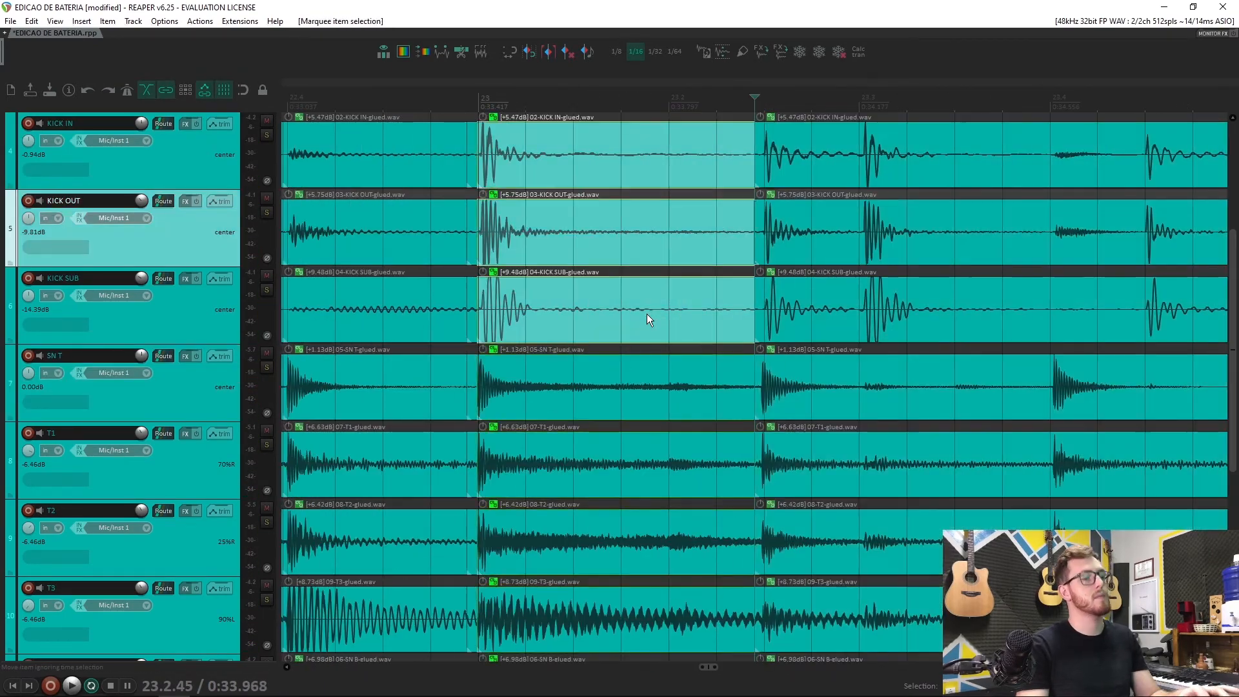
# Step: Split the drum items at 23.2.97 and group the KICK IN, KICK OUT and KICK SUB items between 23.2.45 and that split
pyautogui.click(749, 155)
pyautogui.scroll(5, 749, 161)
pyautogui.moveTo(749, 163); pyautogui.dragTo(738, 163)
pyautogui.scroll(-4, 737, 163)
pyautogui.click(768, 161)
pyautogui.scroll(4, 775, 162)
pyautogui.click(847, 392)
pyautogui.scroll(-5, 847, 388)
pyautogui.click(883, 310)
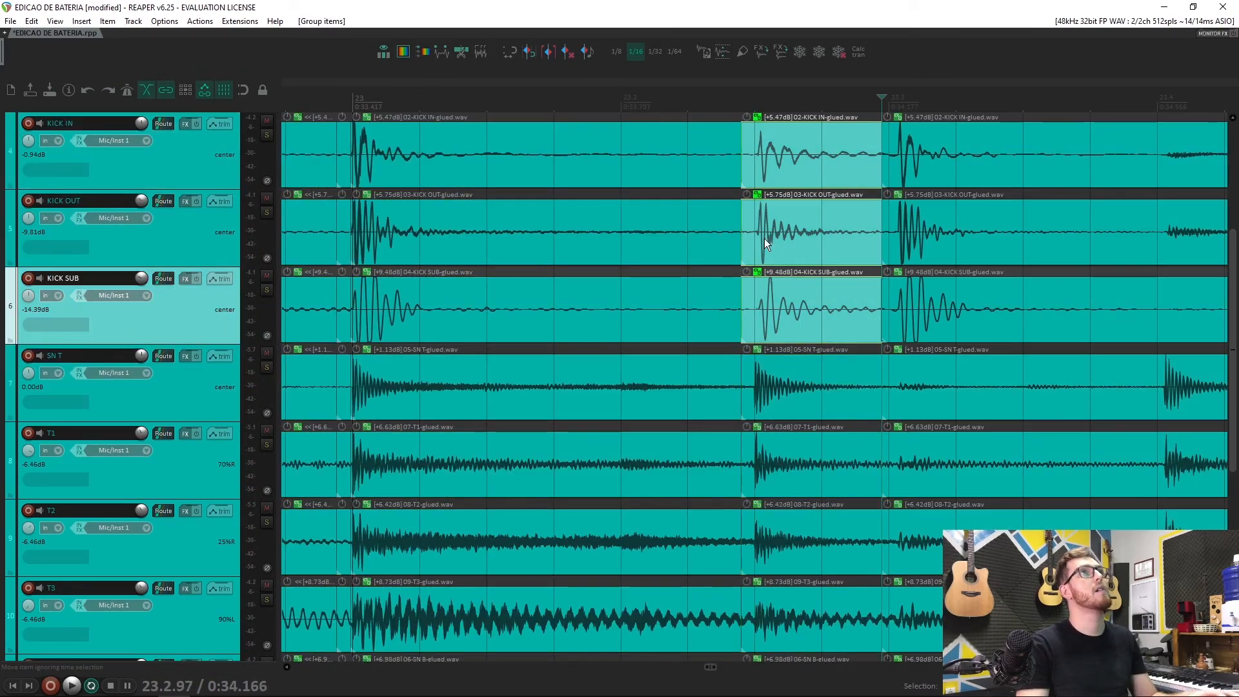
# Step: Split the drum items before the 23.4 snare hit and the kick hit half a beat after it, slipping the contents onto the grid
pyautogui.click(762, 237)
pyautogui.scroll(-3, 847, 228)
pyautogui.click(800, 229)
pyautogui.scroll(4, 801, 229)
pyautogui.click(995, 388)
pyautogui.press('s')
pyautogui.click(826, 223)
pyautogui.press('s')
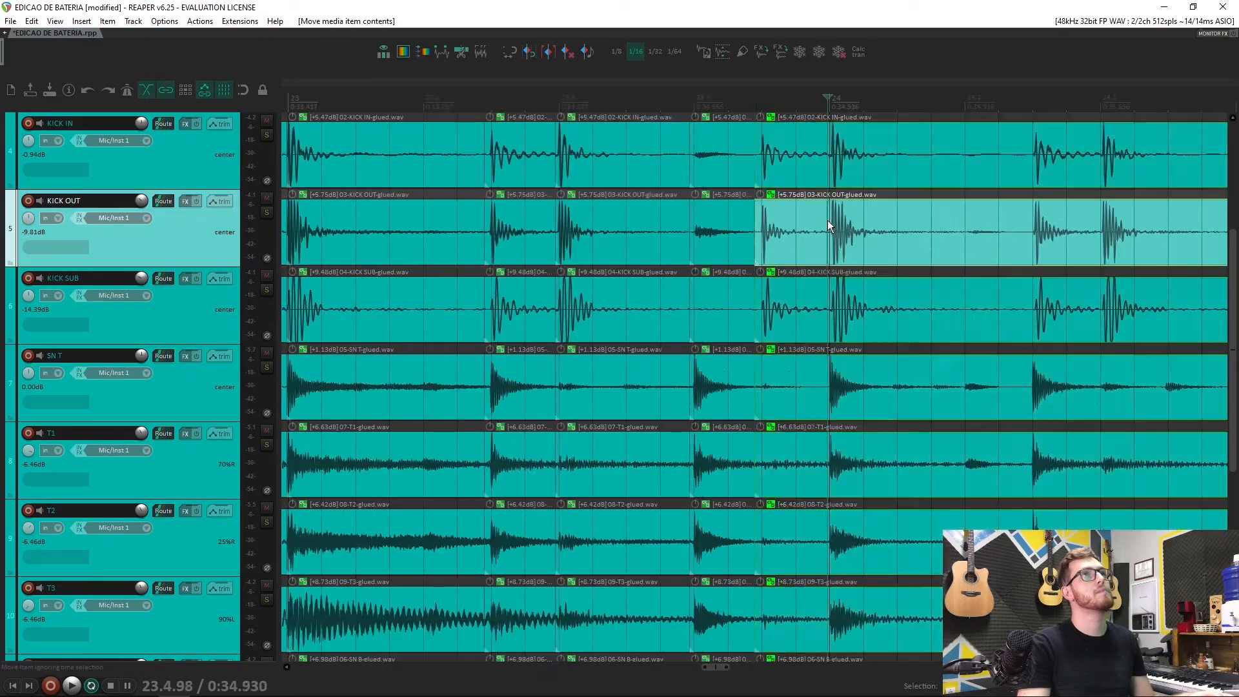
# Step: Split the drum items just before bar 24 and before 24.2, and slip the contents onto the grid lines
pyautogui.click(832, 223)
pyautogui.press('s')
pyautogui.click(889, 381)
pyautogui.press('s')
pyautogui.click(789, 306)
pyautogui.click(774, 236)
pyautogui.scroll(3, 777, 237)
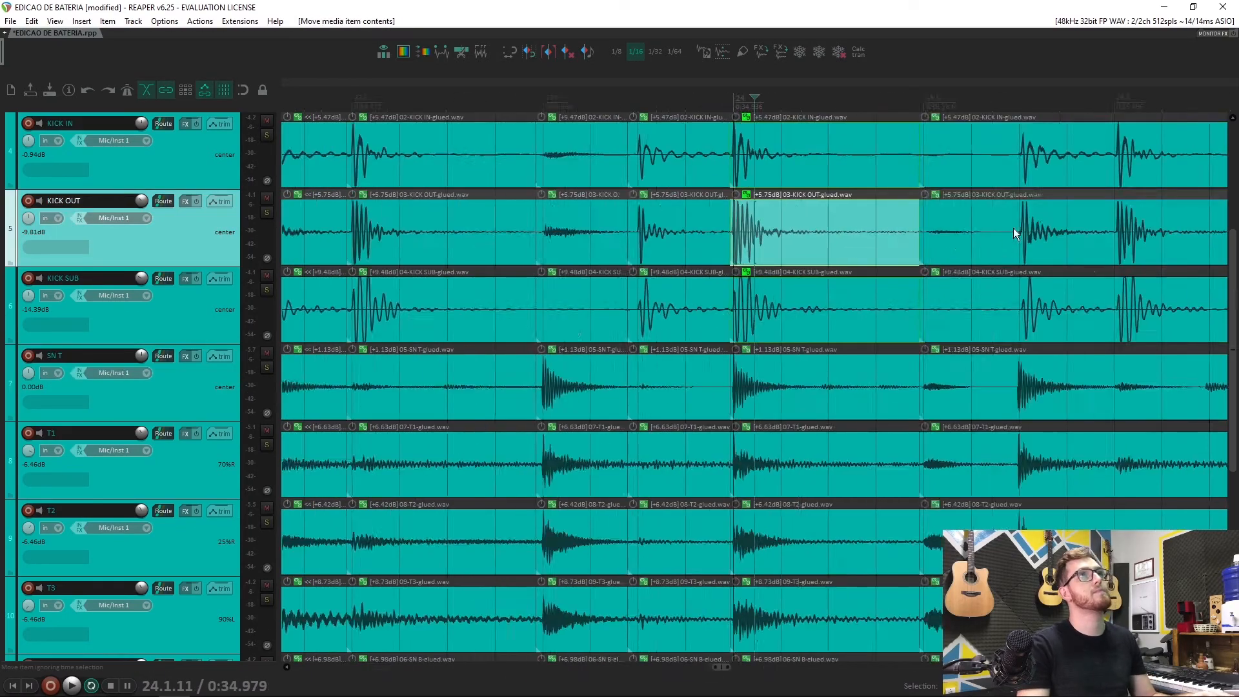
# Step: Split the drum items just before the 24.3 kick hit and slip the contents earlier toward the 24.3 grid line
pyautogui.click(1008, 236)
pyautogui.scroll(5, 869, 366)
pyautogui.scroll(-3, 866, 366)
pyautogui.scroll(3, 705, 328)
pyautogui.click(830, 243)
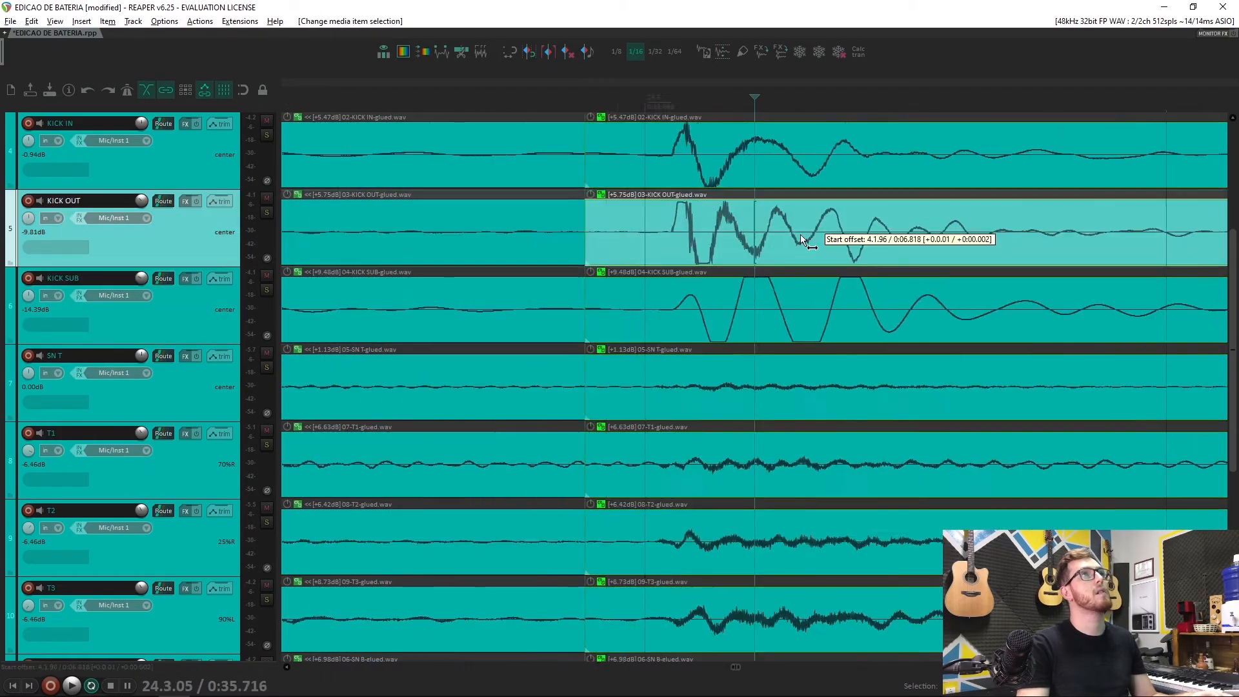
# Step: Split the drum items before the kick hit between 24.4 and 25 and at 24.4.99, slipping the contents onto the grid lines
pyautogui.click(857, 393)
pyautogui.press('s')
pyautogui.click(899, 393)
pyautogui.press('s')
pyautogui.click(907, 246)
pyautogui.press('s')
pyautogui.click(959, 248)
pyautogui.press('s')
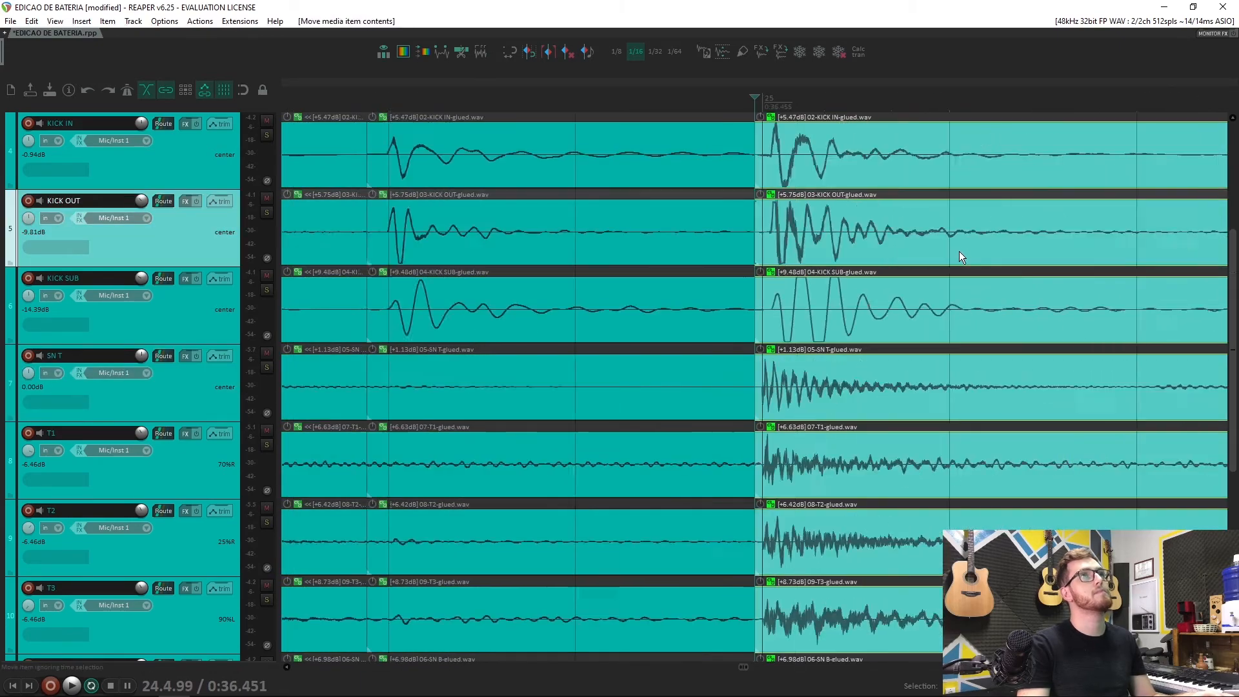
# Step: Split the drum items at 25.2.48, just before the SN T hit, and slip the contents later onto the next 1/16 line
pyautogui.scroll(-2, 1007, 323)
pyautogui.click(1062, 384)
pyautogui.scroll(2, 776, 295)
pyautogui.click(776, 296)
pyautogui.press('s')
pyautogui.click(999, 391)
pyautogui.press('s')
pyautogui.click(912, 394)
pyautogui.press('s')
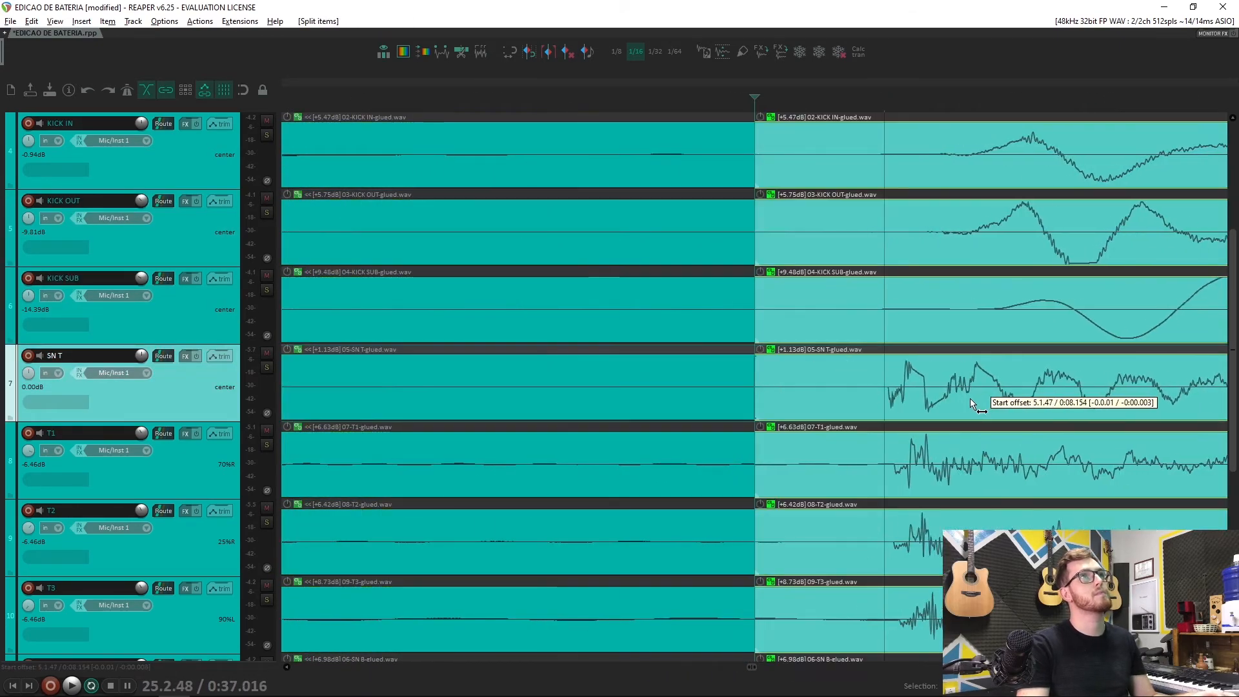
# Step: Split the drum items just before the 25.3 kick hit and line the kick up with the 25.3 grid line
pyautogui.moveTo(762, 129); pyautogui.dragTo(835, 303)
pyautogui.click(871, 320)
pyautogui.scroll(2, 708, 157)
pyautogui.click(708, 157)
pyautogui.click(820, 318)
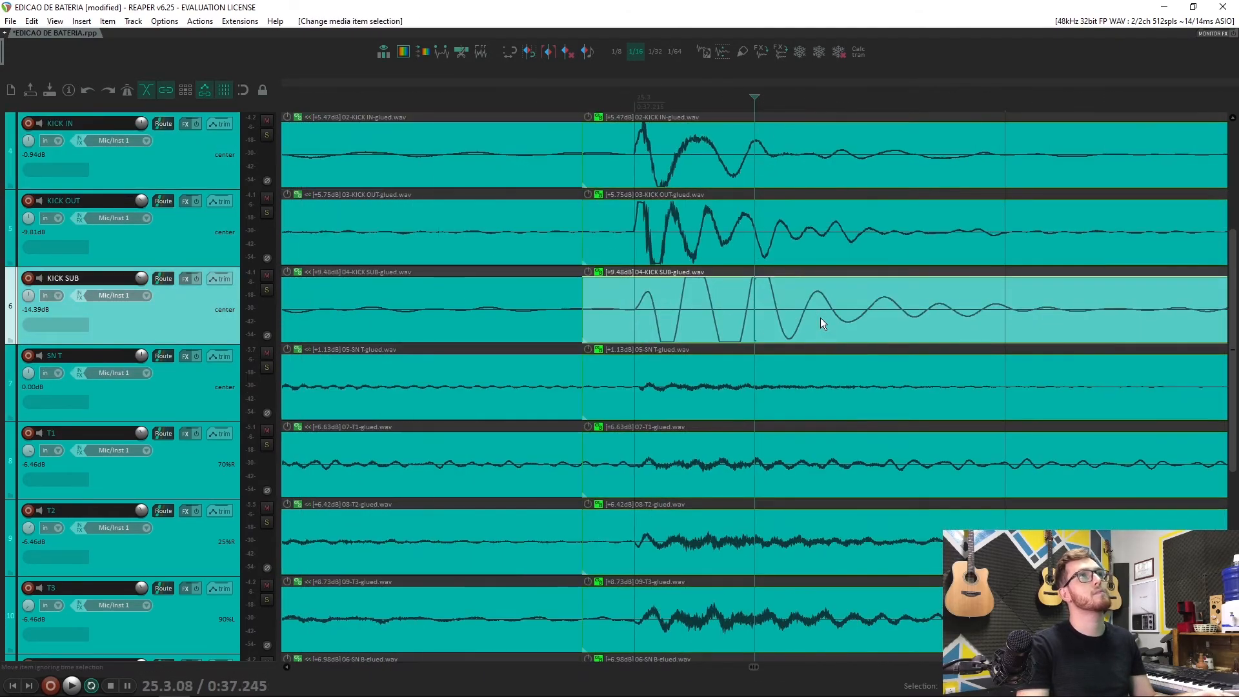
# Step: Split the drum items before the hits that follow 25.3 and slip their contents onto the 1/16 grid lines
pyautogui.scroll(-2, 927, 394)
pyautogui.press('s')
pyautogui.moveTo(927, 394); pyautogui.dragTo(940, 447)
pyautogui.scroll(2, 941, 452)
pyautogui.click(848, 311)
pyautogui.scroll(-2, 845, 300)
pyautogui.scroll(2, 851, 362)
pyautogui.scroll(-1, 851, 362)
pyautogui.hotkey('ctrl', 'g')
# Step: Split the drum items at 26.4.97, just before the kick and snare hit, and align the contents with the bar 27 line
pyautogui.click(758, 317)
pyautogui.scroll(3, 757, 312)
pyautogui.scroll(-3, 1005, 306)
pyautogui.moveTo(940, 382); pyautogui.dragTo(937, 303)
pyautogui.scroll(1, 937, 232)
pyautogui.click(939, 369)
pyautogui.scroll(-2, 939, 370)
pyautogui.scroll(3, 819, 320)
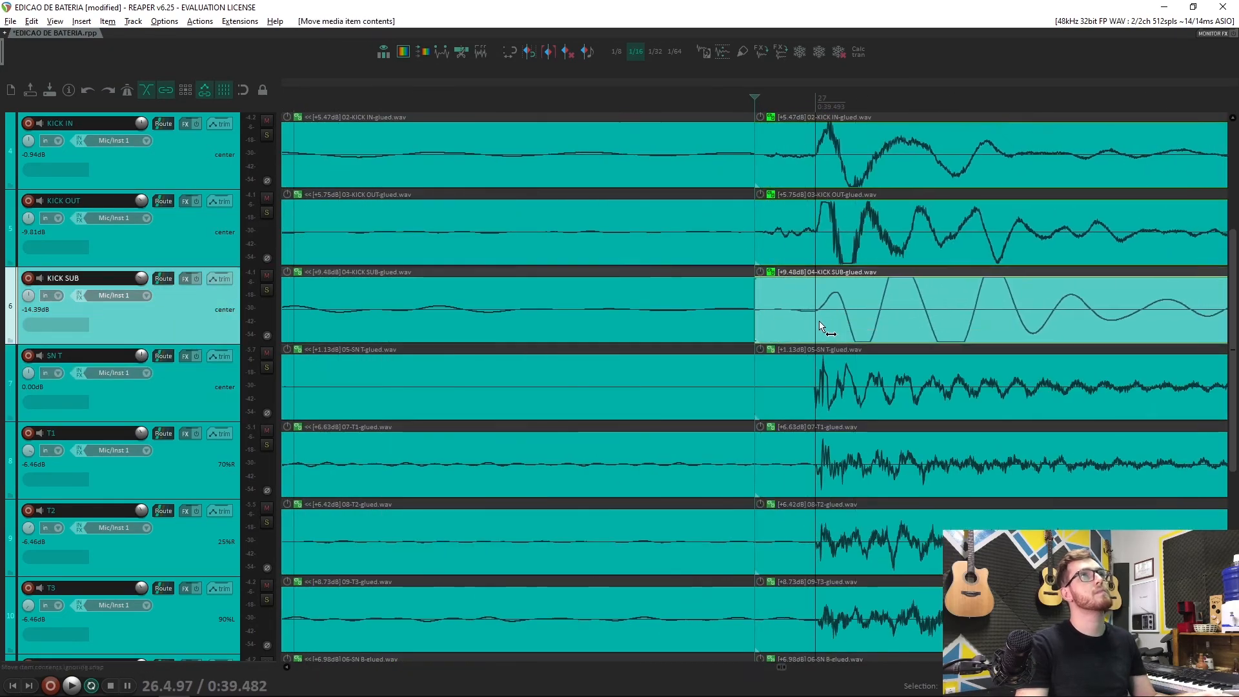
# Step: Split the drum items before the successive hits after bar 27 and slip each one's contents onto its 1/16 grid line
pyautogui.scroll(-1, 965, 386)
pyautogui.scroll(-1, 966, 386)
pyautogui.click(765, 304)
pyautogui.scroll(3, 766, 305)
pyautogui.moveTo(766, 304); pyautogui.dragTo(1154, 382)
pyautogui.scroll(-2, 1154, 381)
pyautogui.click(894, 234)
pyautogui.moveTo(893, 235); pyautogui.dragTo(953, 360)
pyautogui.click(901, 465)
pyautogui.press('s')
pyautogui.scroll(3, 901, 465)
pyautogui.moveTo(859, 310); pyautogui.dragTo(839, 324)
pyautogui.click(865, 400)
pyautogui.moveTo(887, 405); pyautogui.dragTo(833, 403)
pyautogui.scroll(-3, 792, 292)
# Step: Split the drum items before the 30.3 hit and the SN T hit half a beat after it, aligning both with the grid
pyautogui.click(792, 292)
pyautogui.scroll(3, 833, 403)
pyautogui.moveTo(839, 326); pyautogui.dragTo(869, 320)
pyautogui.scroll(-3, 827, 390)
pyautogui.click(827, 390)
pyautogui.scroll(3, 1018, 307)
pyautogui.click(1018, 308)
pyautogui.click(939, 239)
pyautogui.scroll(-2, 739, 223)
pyautogui.scroll(3, 739, 230)
pyautogui.scroll(-3, 868, 321)
pyautogui.click(726, 396)
pyautogui.scroll(3, 725, 396)
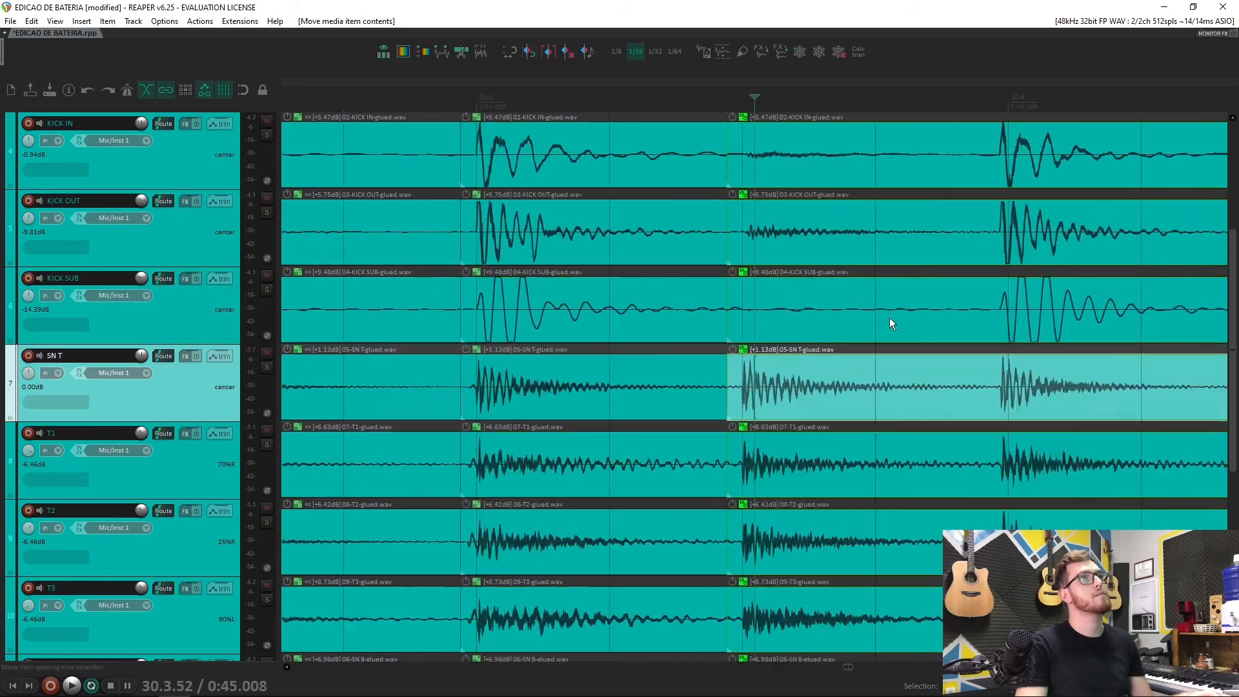
# Step: Split the drum items before the hits from 30.4 into bar 31 and slip their contents onto the grid lines
pyautogui.click(939, 332)
pyautogui.scroll(-3, 939, 332)
pyautogui.click(853, 385)
pyautogui.scroll(3, 823, 396)
pyautogui.press('s')
pyautogui.scroll(-2, 798, 261)
pyautogui.scroll(3, 798, 261)
pyautogui.click(697, 149)
pyautogui.scroll(-2, 698, 149)
# Step: Split the drum items at 31.4.99, just before the SN T hit, and slip the contents earlier toward the bar 32 line
pyautogui.click(913, 397)
pyautogui.scroll(3, 1052, 396)
pyautogui.moveTo(871, 334); pyautogui.dragTo(872, 335)
pyautogui.click(928, 394)
pyautogui.click(916, 319)
pyautogui.scroll(3, 916, 319)
pyautogui.click(916, 387)
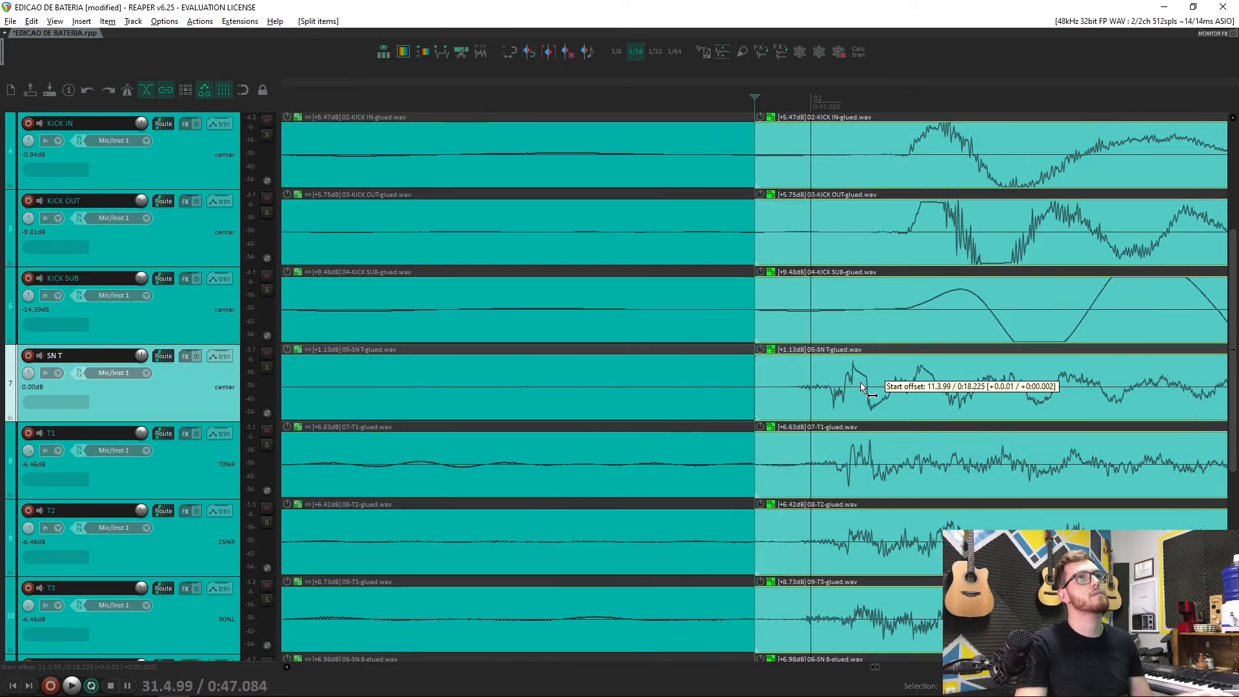
# Step: Split the drum items before the hits that follow the start of bar 32 and slip their contents onto the 1/16 grid
pyautogui.press('s')
pyautogui.scroll(-3, 811, 181)
pyautogui.scroll(3, 811, 181)
pyautogui.click(737, 316)
pyautogui.click(1090, 395)
pyautogui.scroll(-3, 1091, 395)
pyautogui.click(801, 303)
pyautogui.scroll(3, 771, 331)
pyautogui.moveTo(768, 330); pyautogui.dragTo(821, 308)
pyautogui.scroll(-3, 901, 390)
# Step: Split the drum items just before 33.2 and slip the contents toward the 33.2 grid line
pyautogui.click(901, 390)
pyautogui.scroll(2, 874, 391)
pyautogui.click(890, 270)
pyautogui.click(888, 370)
pyautogui.scroll(-2, 889, 371)
pyautogui.click(764, 303)
pyautogui.click(1073, 390)
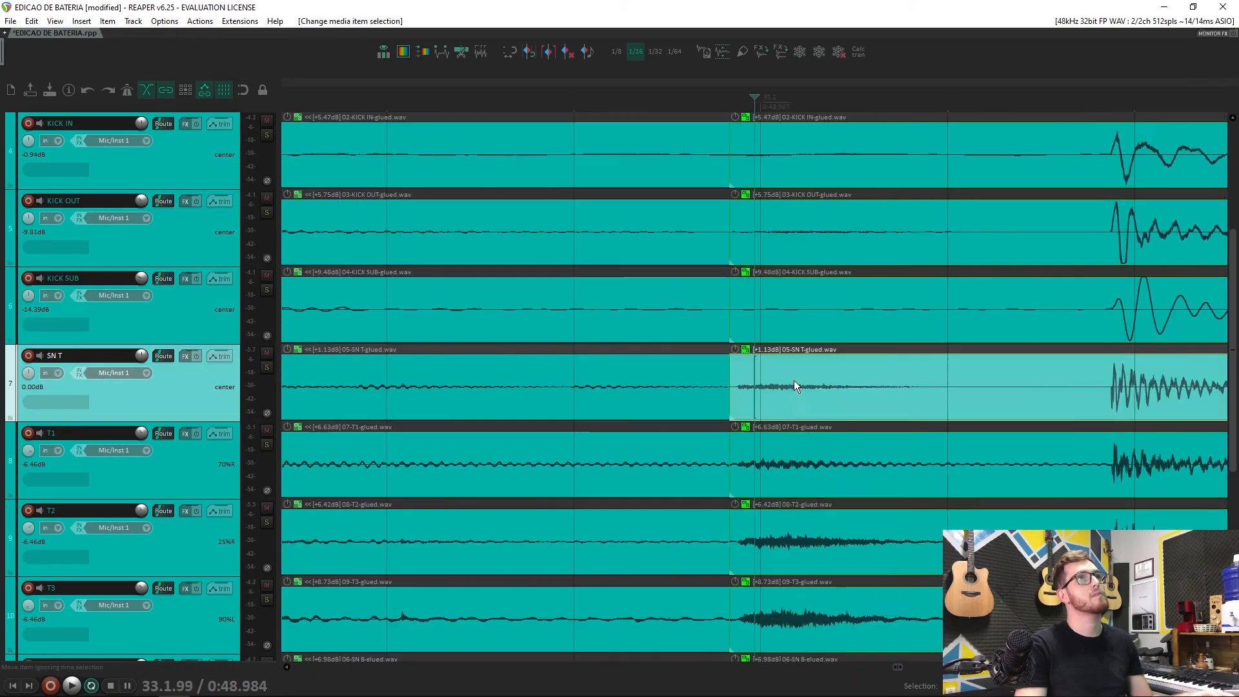
# Step: Split the drum items at 33.3.98, just before the SN T hit, and slip the contents earlier onto the 33.4 grid line
pyautogui.scroll(4, 1065, 392)
pyautogui.click(1003, 312)
pyautogui.click(816, 389)
pyautogui.scroll(-2, 816, 390)
pyautogui.scroll(3, 833, 397)
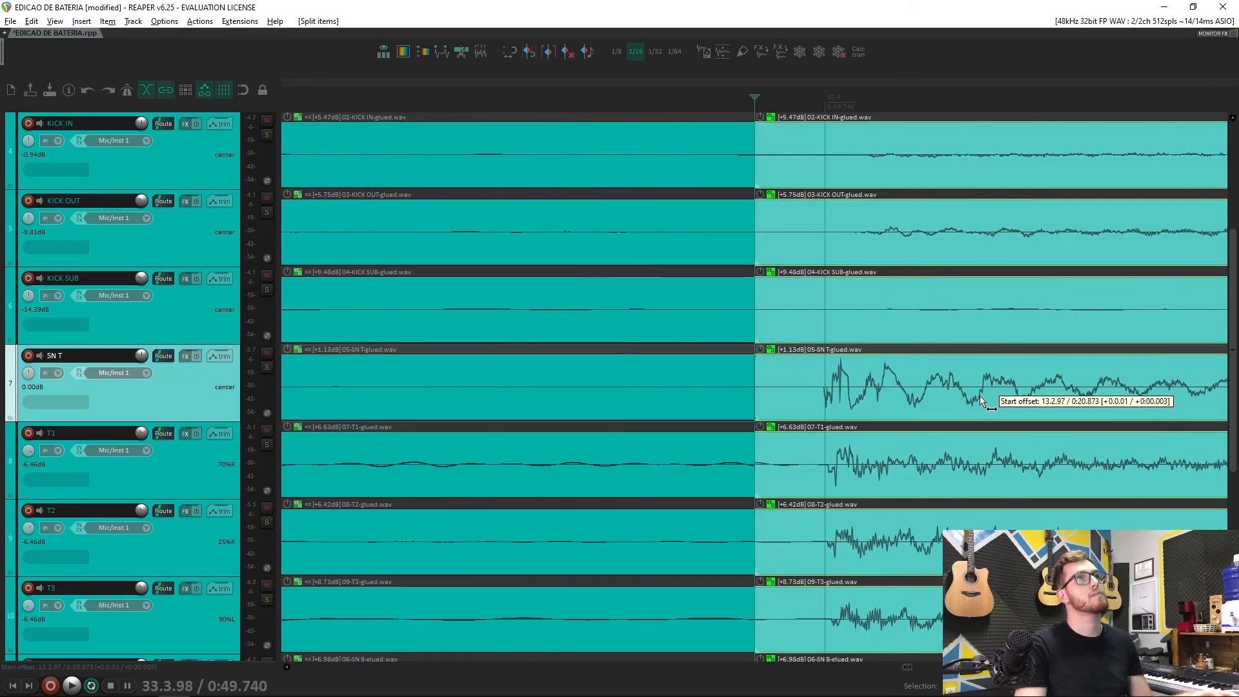
# Step: Split the drum items before the hits from 33.4 through 34.2.47 and slip their contents onto the 1/16 grid
pyautogui.click(1031, 316)
pyautogui.click(850, 245)
pyautogui.click(947, 402)
pyautogui.click(890, 315)
pyautogui.scroll(-3, 891, 315)
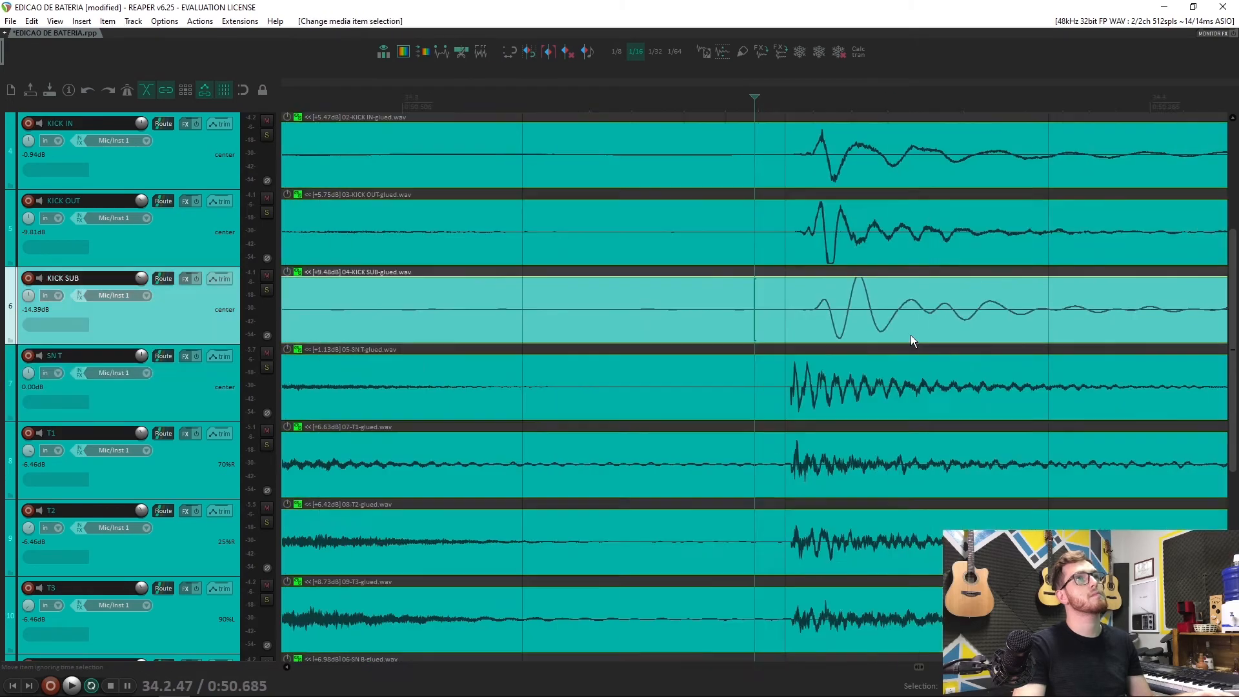
pyautogui.scroll(4, 804, 314)
pyautogui.click(845, 307)
pyautogui.click(839, 377)
pyautogui.scroll(2, 893, 400)
pyautogui.scroll(-3, 893, 400)
# Step: Split the drum items before the kick, tom and snare hits that follow 34.2.47 and slip their contents onto the 1/16 grid
pyautogui.click(940, 312)
pyautogui.click(924, 471)
pyautogui.scroll(3, 923, 471)
pyautogui.scroll(-3, 903, 471)
pyautogui.click(807, 386)
pyautogui.press('s')
pyautogui.moveTo(983, 403)
pyautogui.mouseDown()
pyautogui.moveTo(943, 403)
pyautogui.moveTo(961, 404)
pyautogui.mouseUp()
pyautogui.click(1037, 403)
pyautogui.press('s')
# Step: Split the drum items at 35.3.99, just before the T2 hit, and slip the contents toward the 35.4 grid line
pyautogui.click(939, 467)
pyautogui.click(924, 541)
pyautogui.scroll(3, 923, 540)
pyautogui.click(943, 392)
pyautogui.scroll(3, 943, 392)
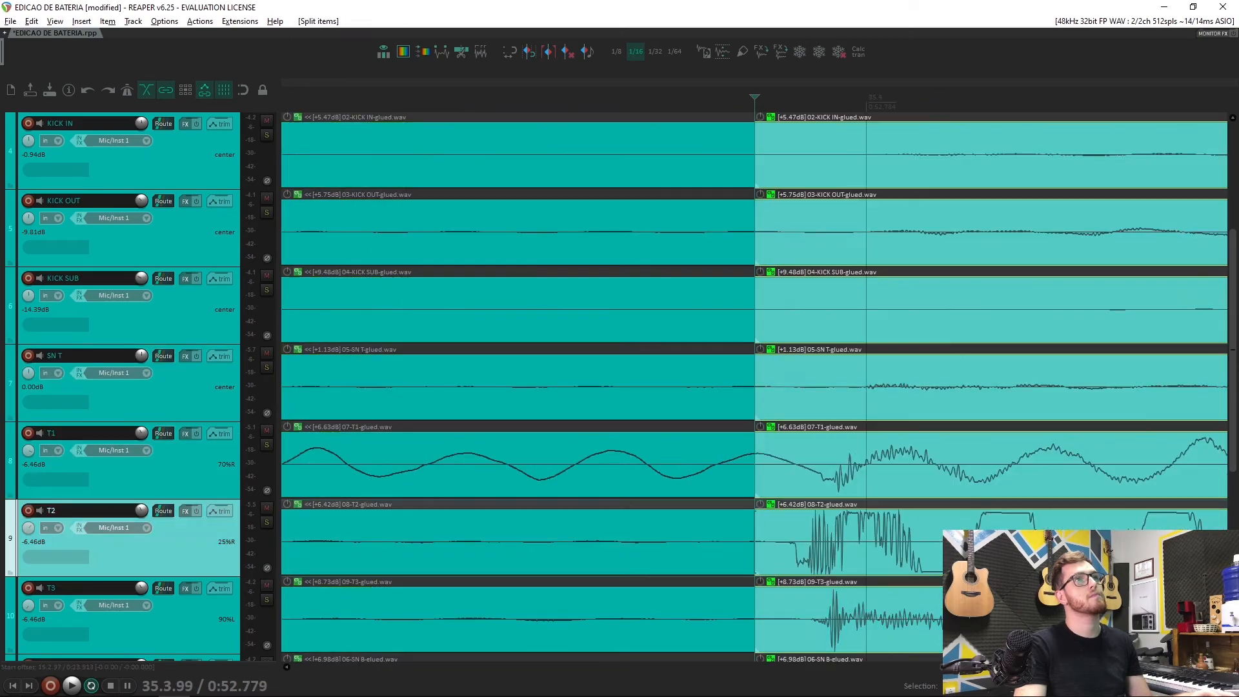
# Step: Split the drum items before the hits that follow 35.4 and slip their contents onto the 1/16 grid
pyautogui.click(936, 317)
pyautogui.press('s')
pyautogui.moveTo(956, 321); pyautogui.dragTo(934, 321)
pyautogui.click(917, 474)
pyautogui.click(968, 396)
pyautogui.scroll(-4, 969, 397)
pyautogui.press('s')
pyautogui.moveTo(897, 405); pyautogui.dragTo(971, 398)
# Step: Split the drum items at 36.4.45, just before the kick hit, and slip the contents later onto the nearest 1/16 line
pyautogui.click(968, 399)
pyautogui.click(923, 468)
pyautogui.click(875, 611)
pyautogui.click(903, 236)
pyautogui.moveTo(917, 237); pyautogui.dragTo(891, 235)
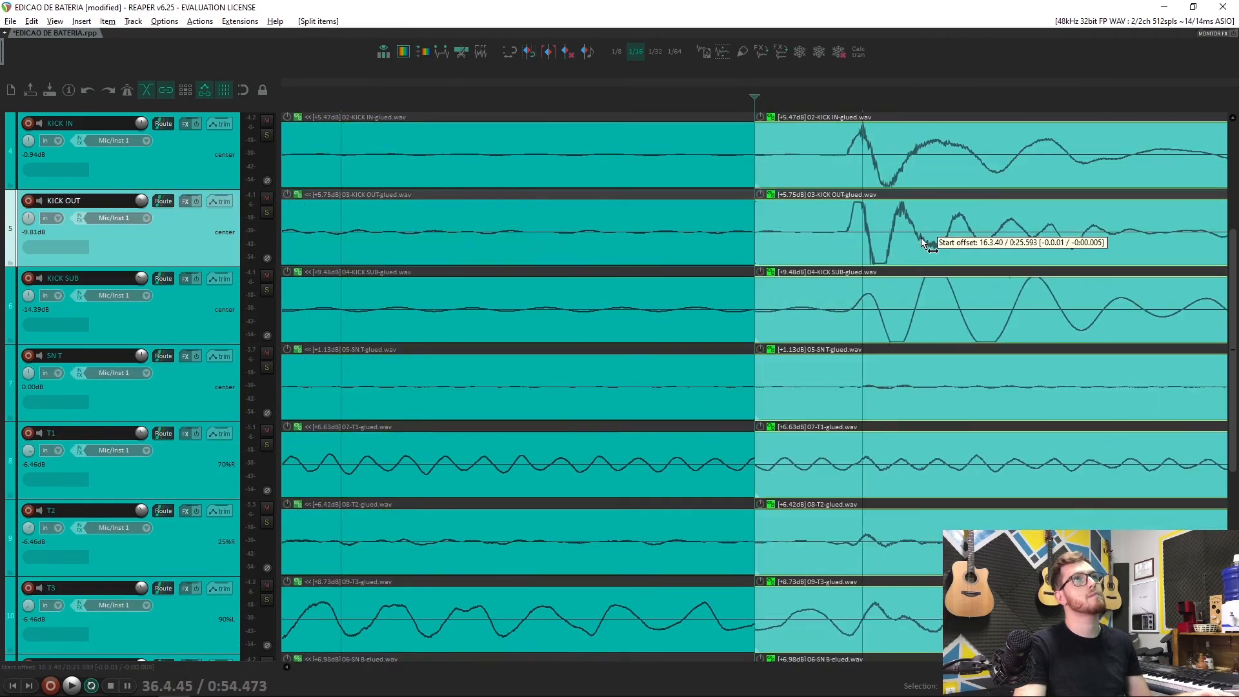
# Step: Split the drum items at 36.4.97, before the final hit, and slip the contents toward the bar 37 line
pyautogui.click(903, 396)
pyautogui.moveTo(894, 396); pyautogui.dragTo(929, 395)
pyautogui.scroll(-10, 900, 409)
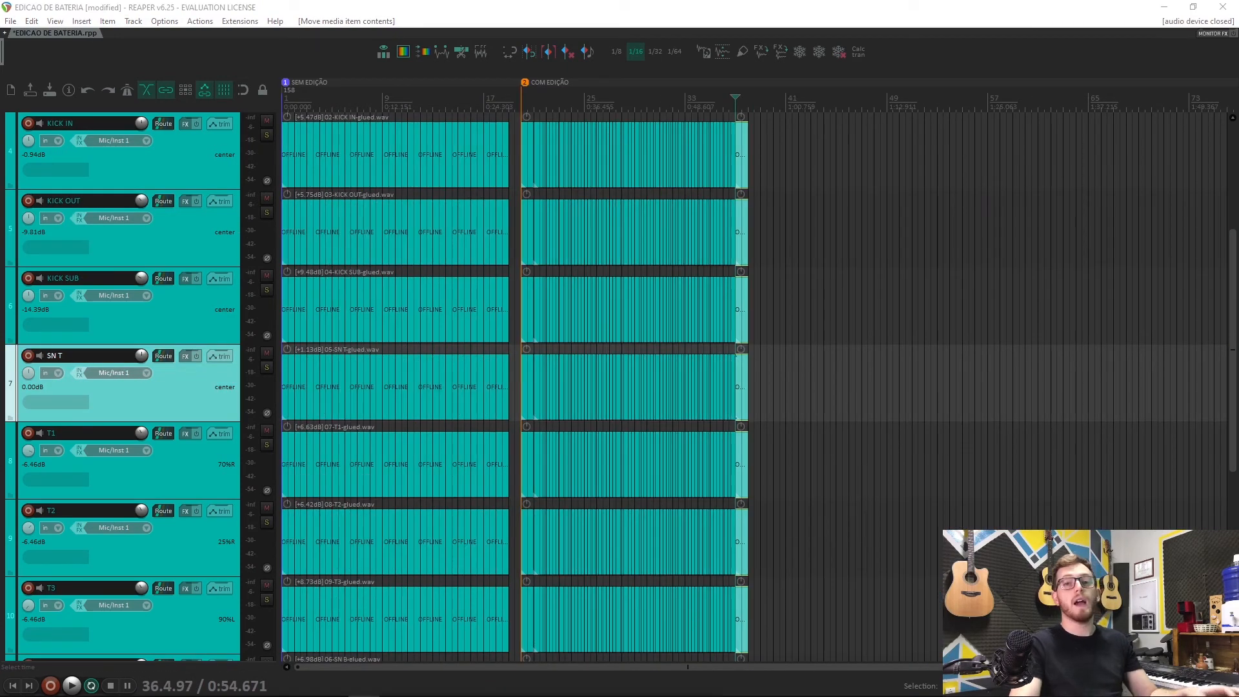
# Step: Compare the unedited section with the finished edited section across all drum tracks
pyautogui.click(626, 13)
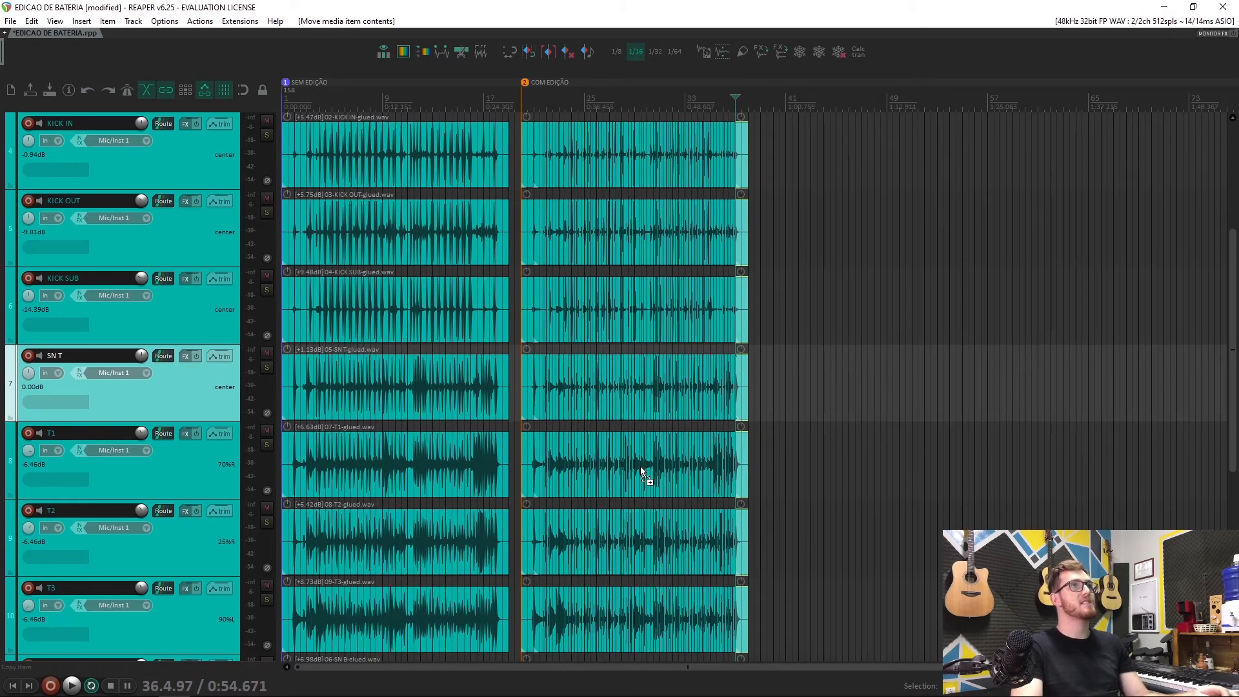
pyautogui.scroll(-5, 636, 490)
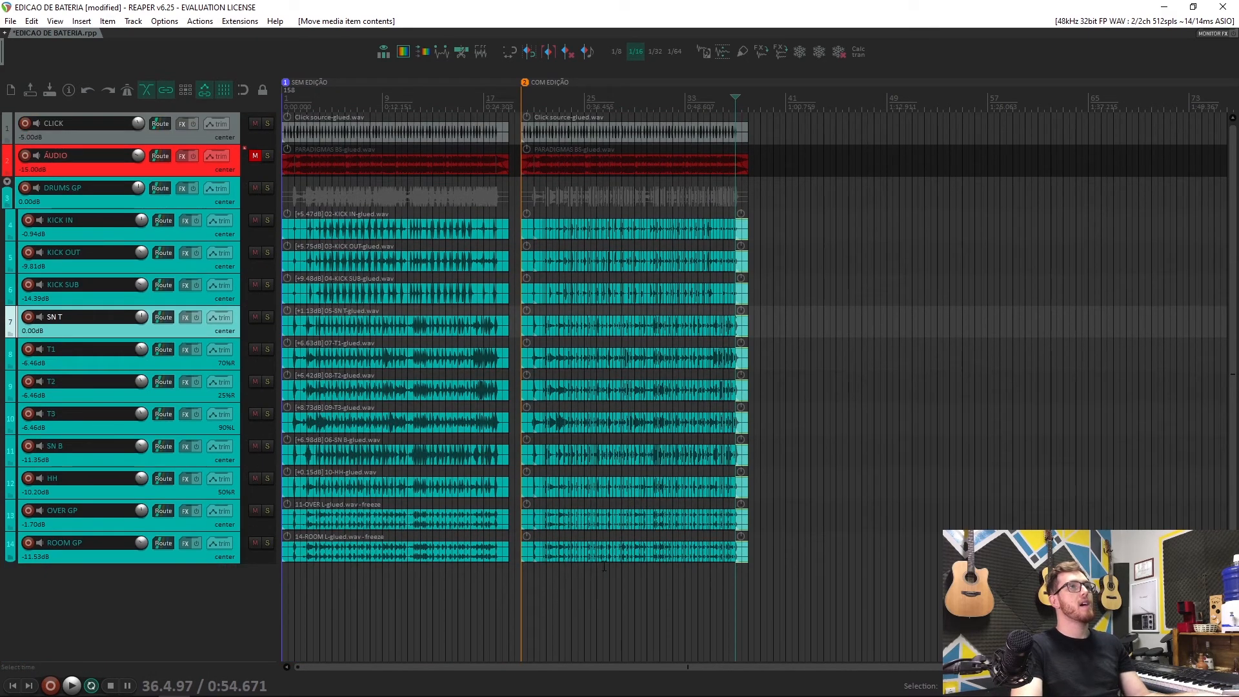
pyautogui.click(633, 571)
pyautogui.scroll(2, 784, 568)
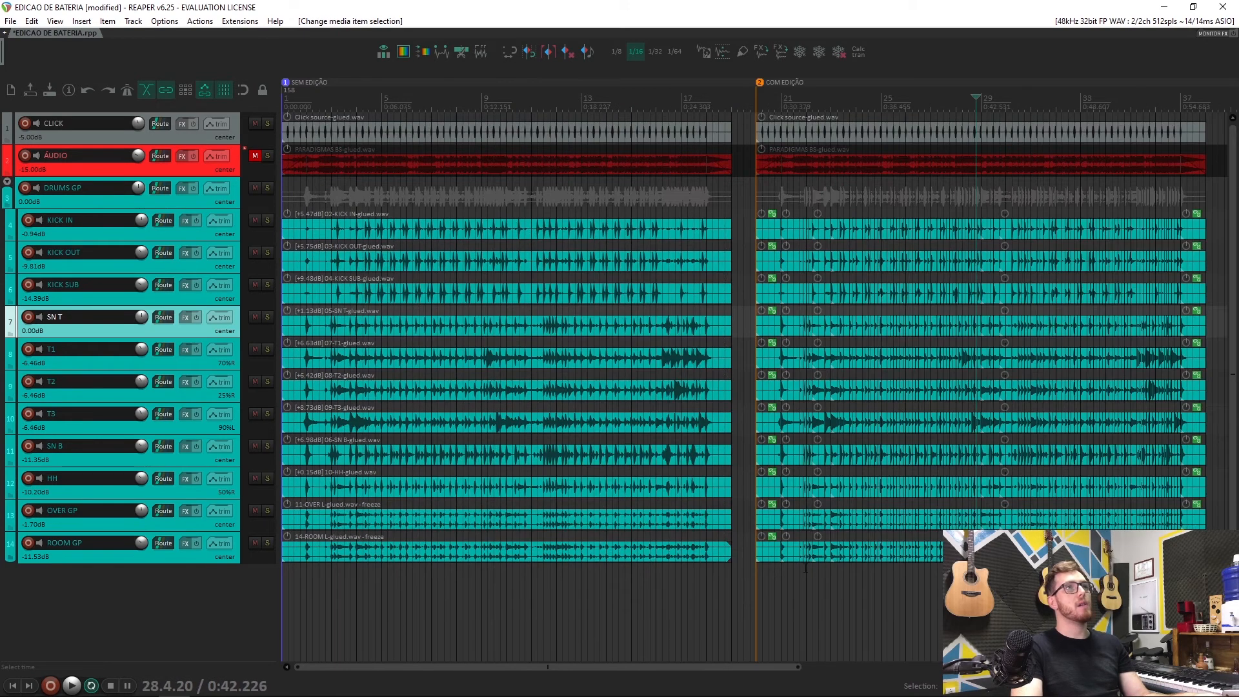
pyautogui.scroll(2, 960, 416)
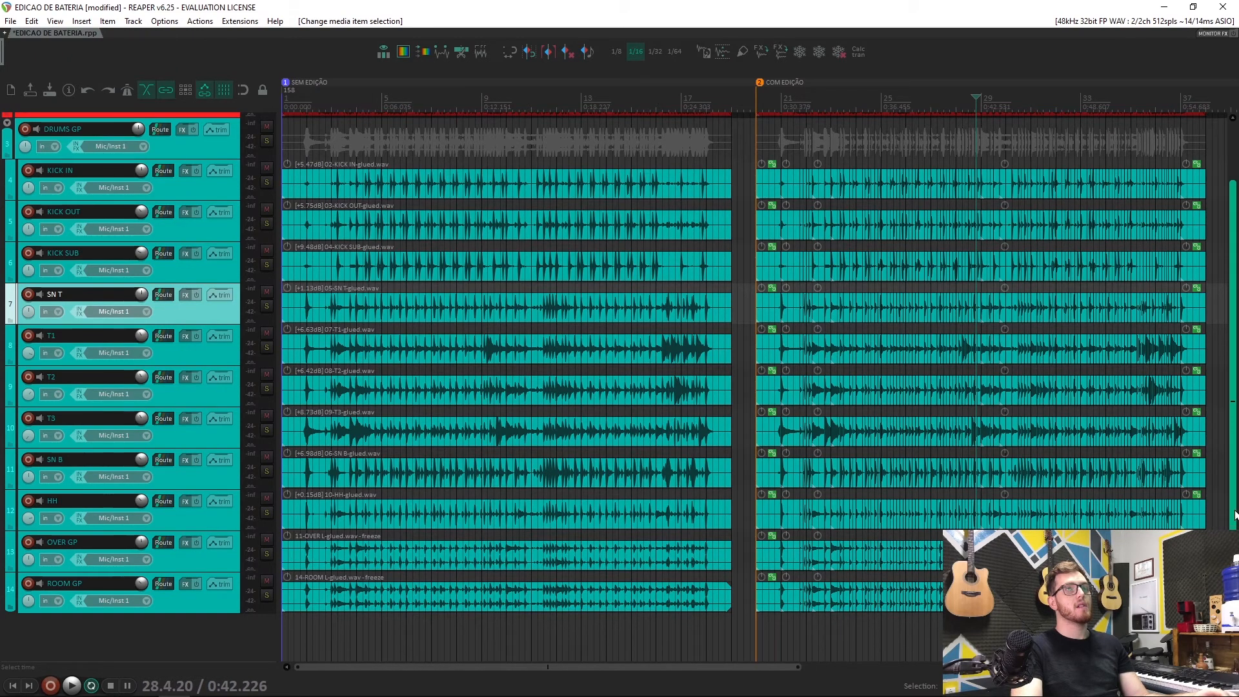
pyautogui.scroll(2, 865, 633)
pyautogui.scroll(-1, 865, 633)
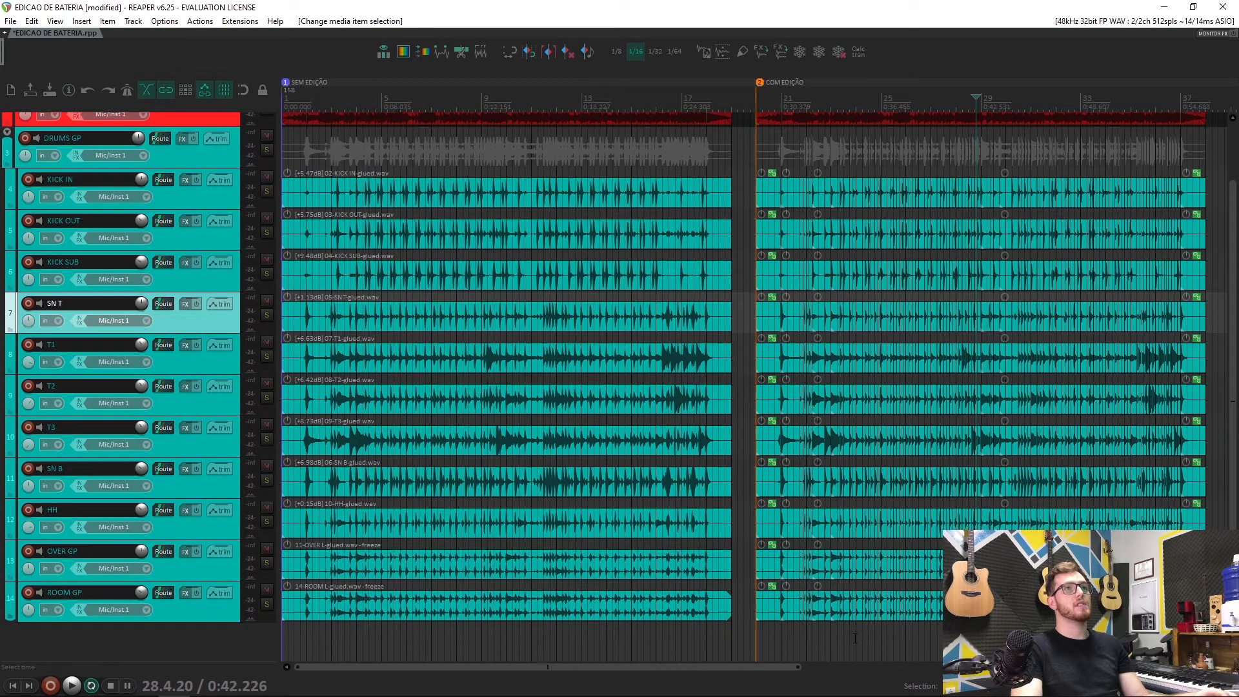
pyautogui.scroll(1, 1094, 218)
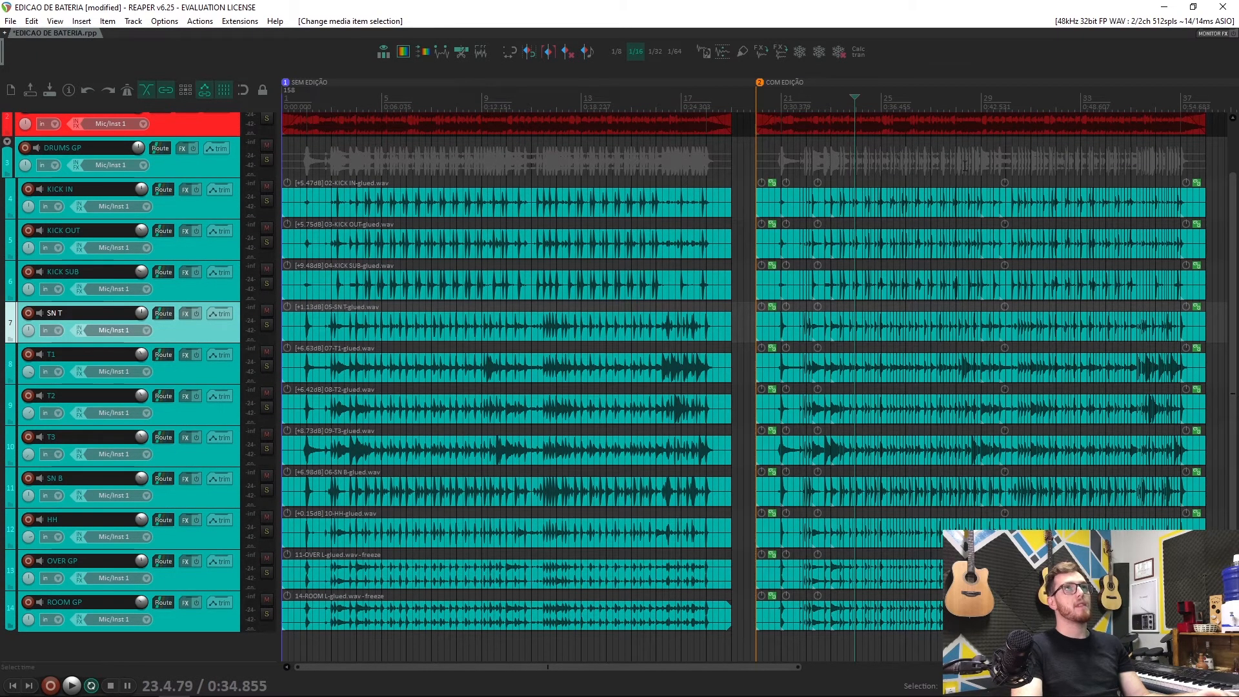
# Step: Inspect the splits and hit alignment against the grid around bars 27 to 29 of the edited section
pyautogui.click(967, 169)
pyautogui.scroll(6, 965, 194)
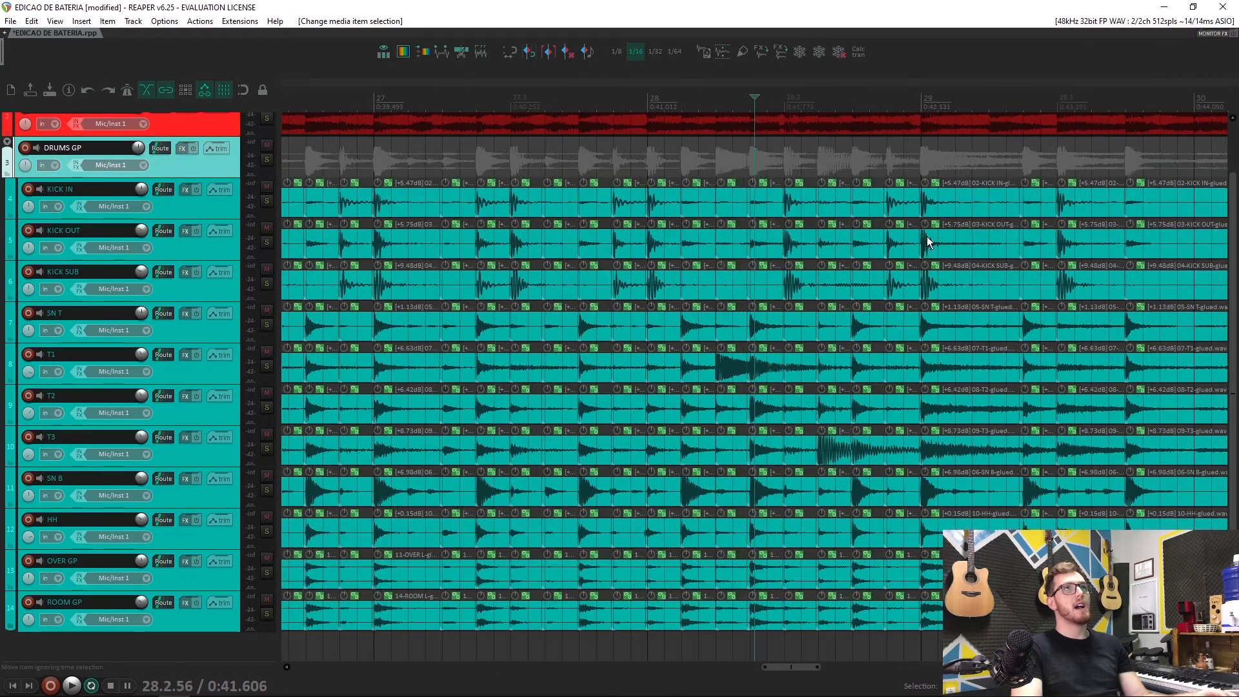
pyautogui.scroll(2, 753, 272)
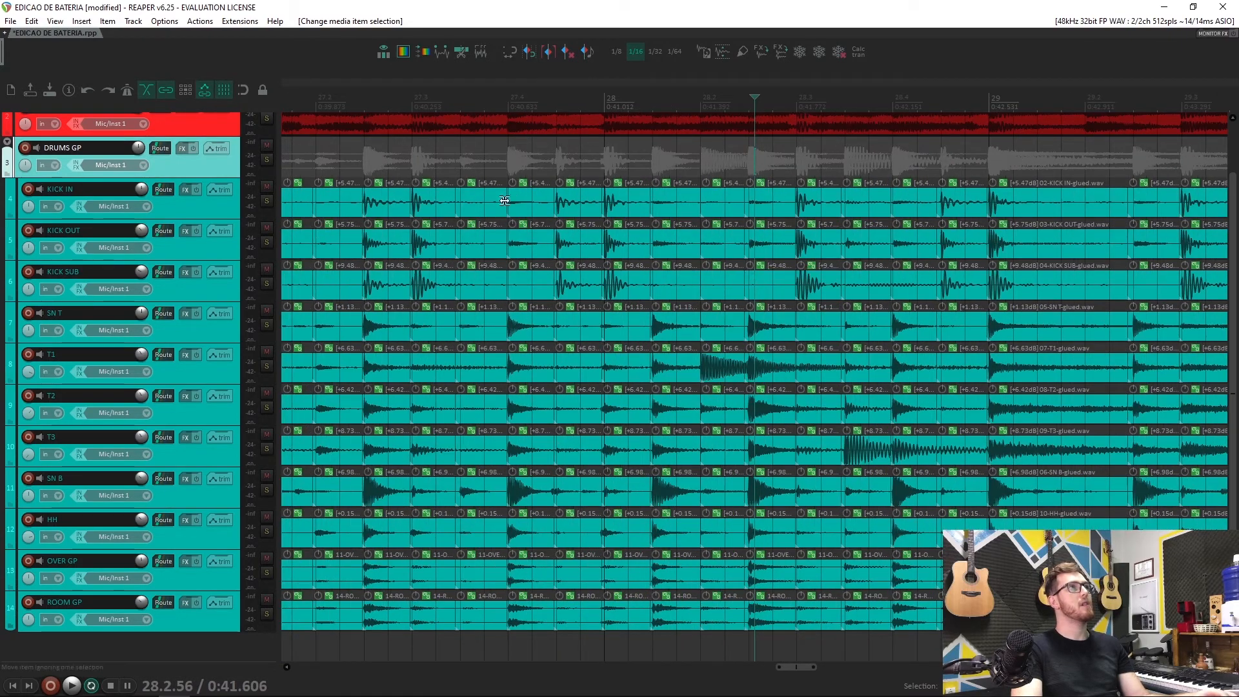
pyautogui.scroll(5, 379, 187)
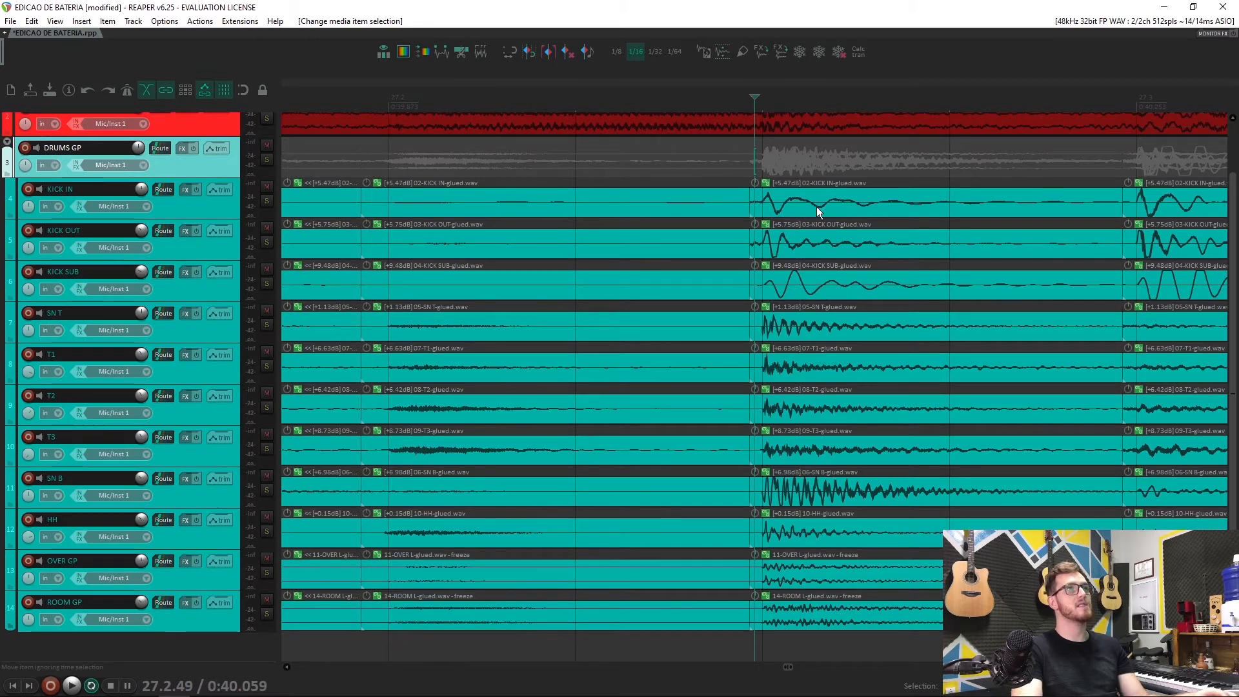
pyautogui.scroll(-5, 799, 286)
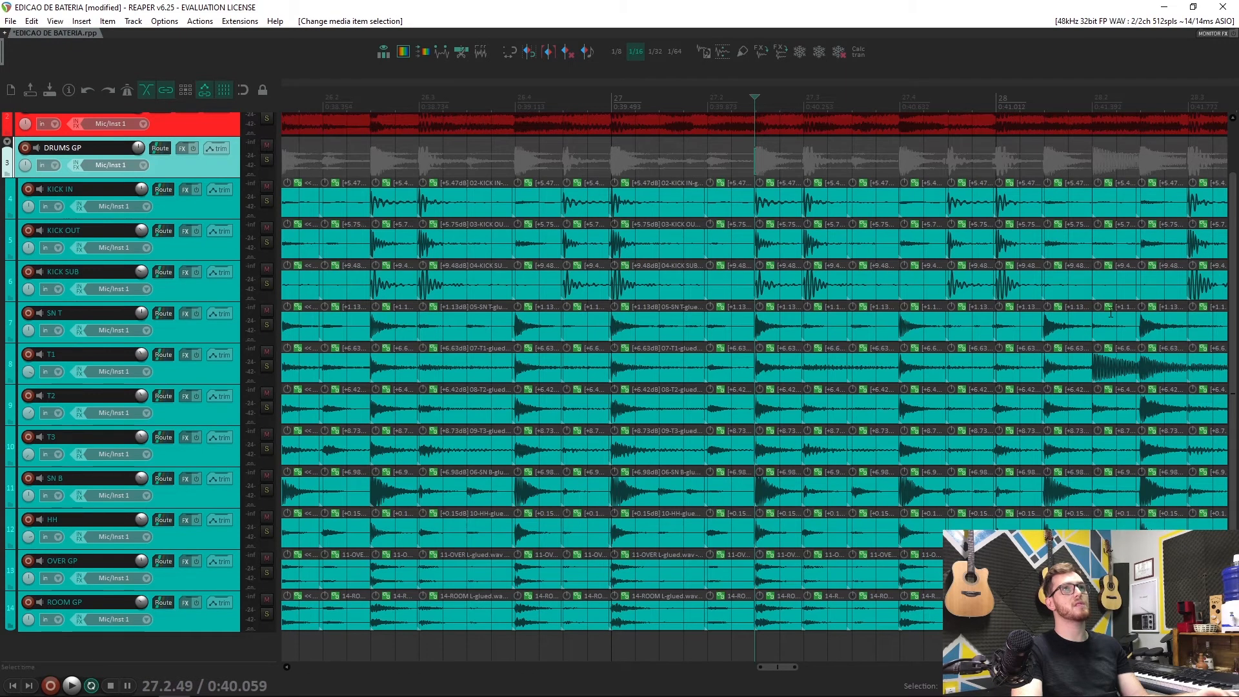
pyautogui.scroll(-8, 1110, 313)
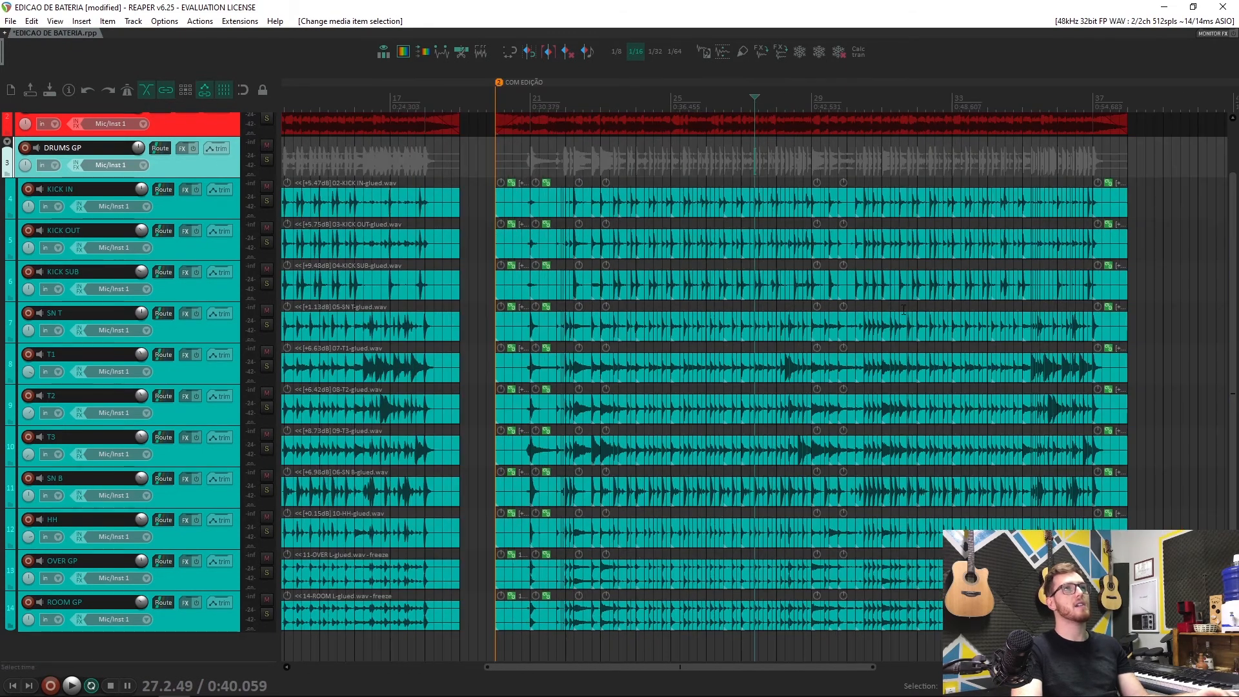
pyautogui.scroll(-4, 878, 317)
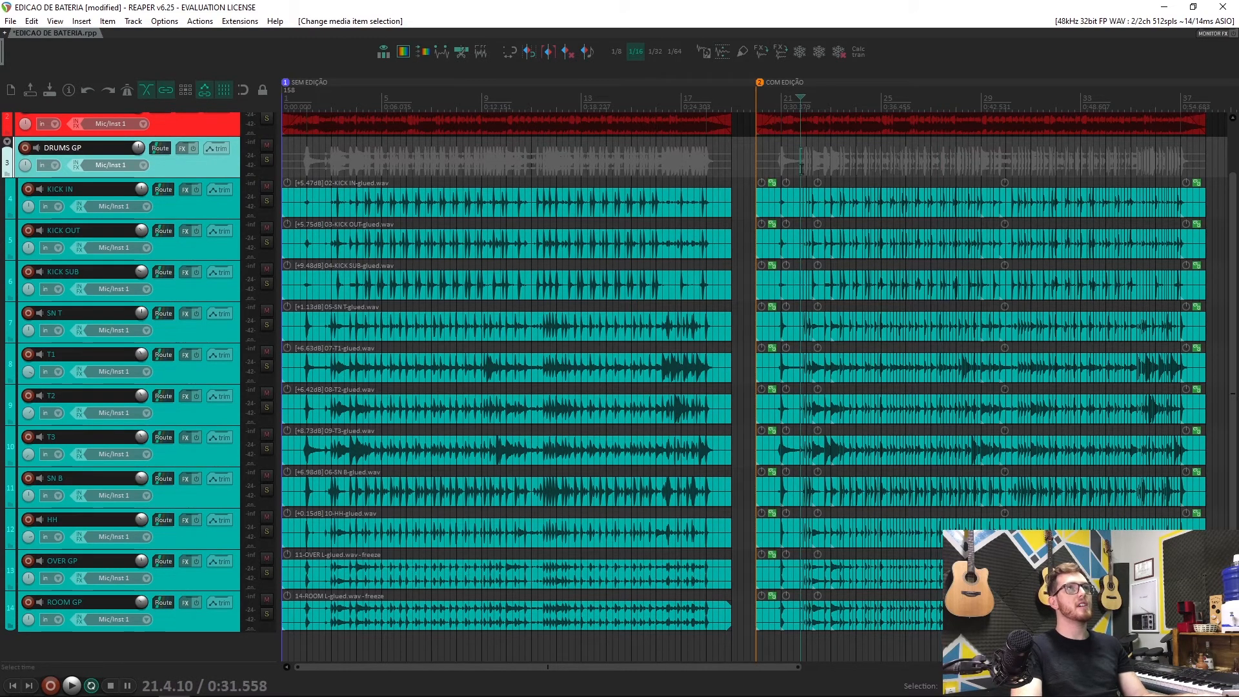
# Step: Inspect the splits and hit alignment around bars 21 and 22, near the start of the edited section
pyautogui.scroll(12, 801, 170)
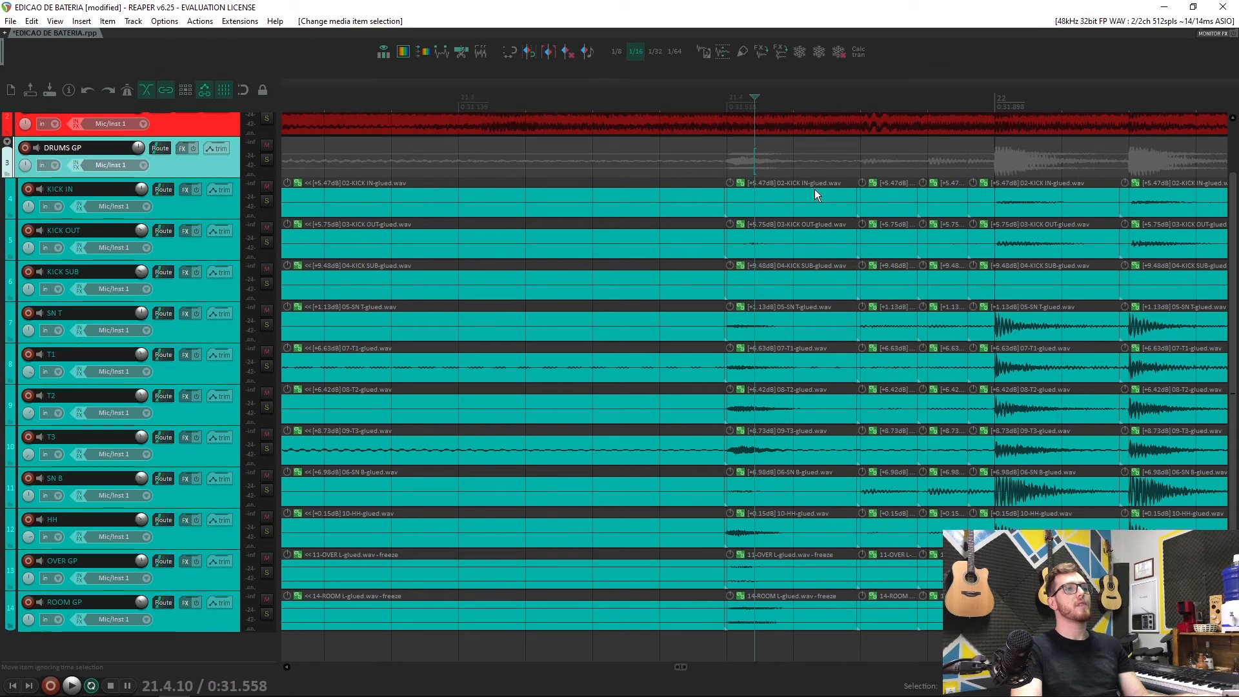
pyautogui.scroll(4, 814, 188)
pyautogui.scroll(-10, 650, 195)
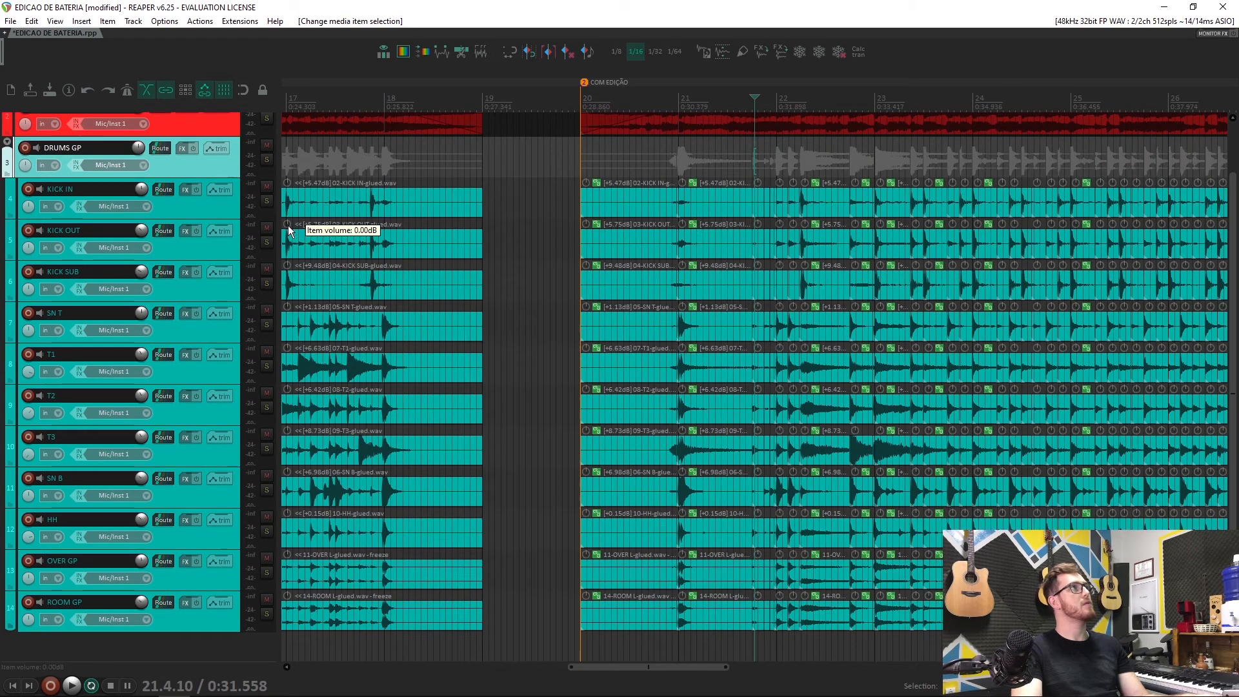
pyautogui.scroll(-2, 653, 276)
pyautogui.scroll(2, 213, 232)
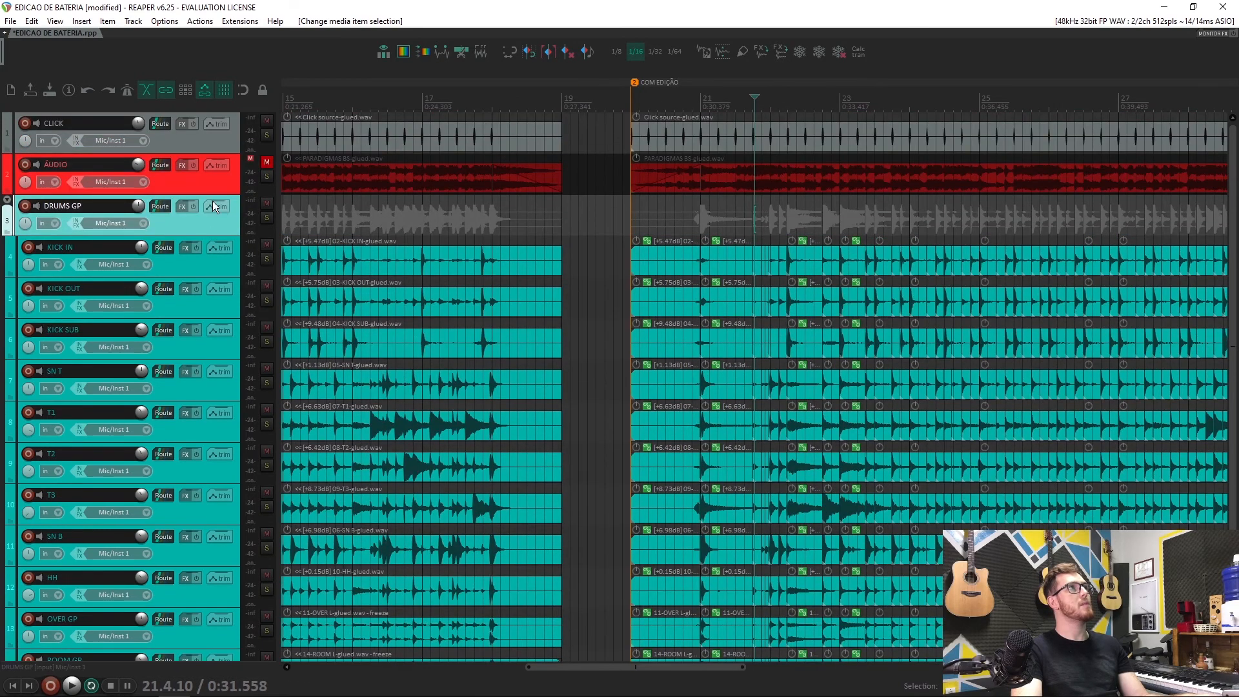
# Step: Mute the CLICK track and play the edited drum section from 19.4.91 to hear the untreated splits
pyautogui.click(266, 121)
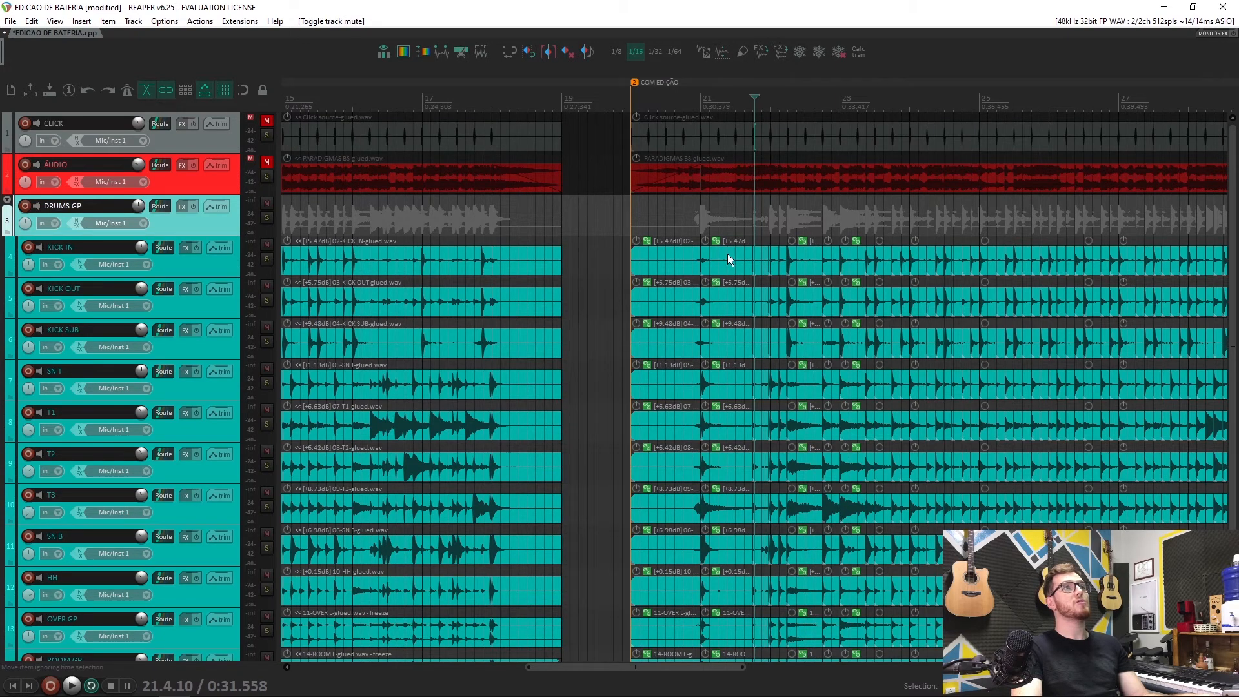
pyautogui.moveTo(1237, 386); pyautogui.dragTo(1236, 428)
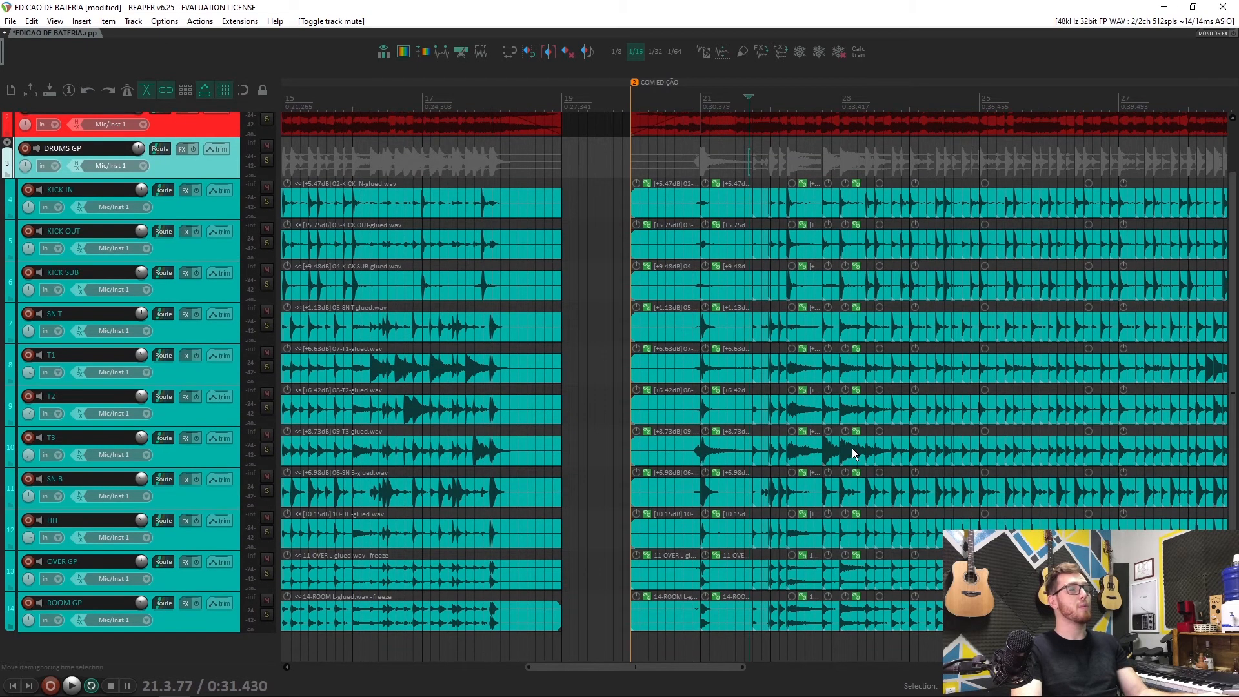
pyautogui.scroll(-5, 852, 454)
pyautogui.scroll(1, 850, 452)
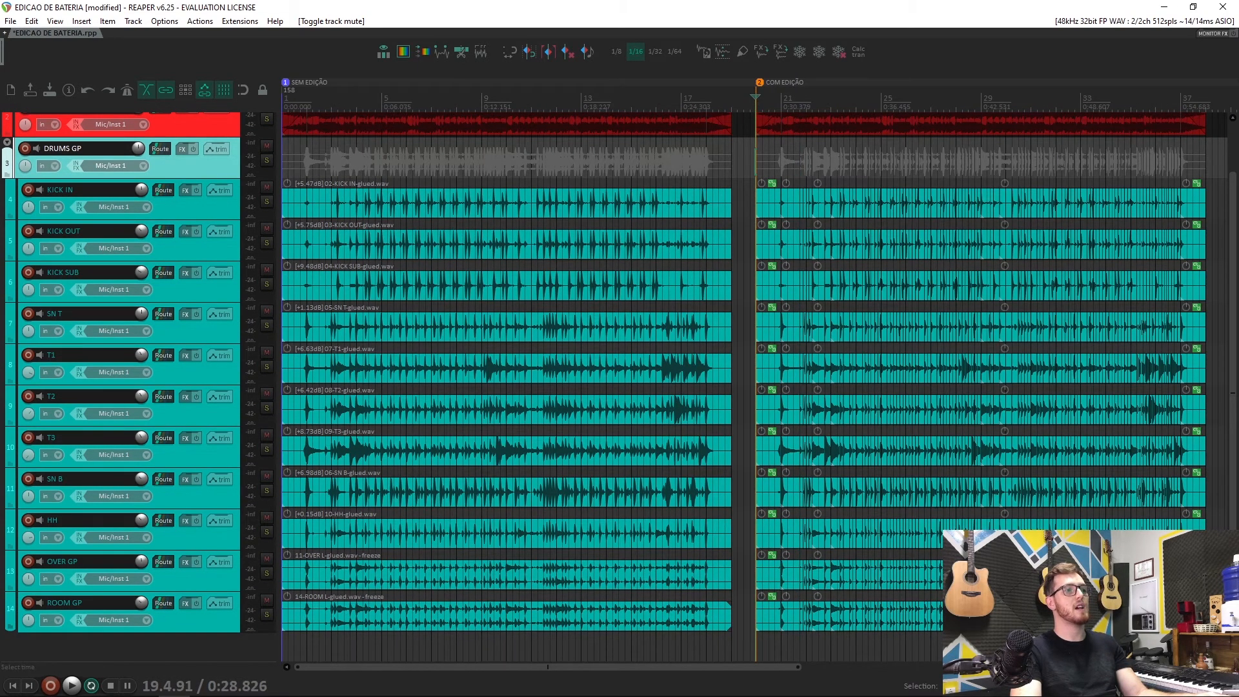
pyautogui.click(781, 17)
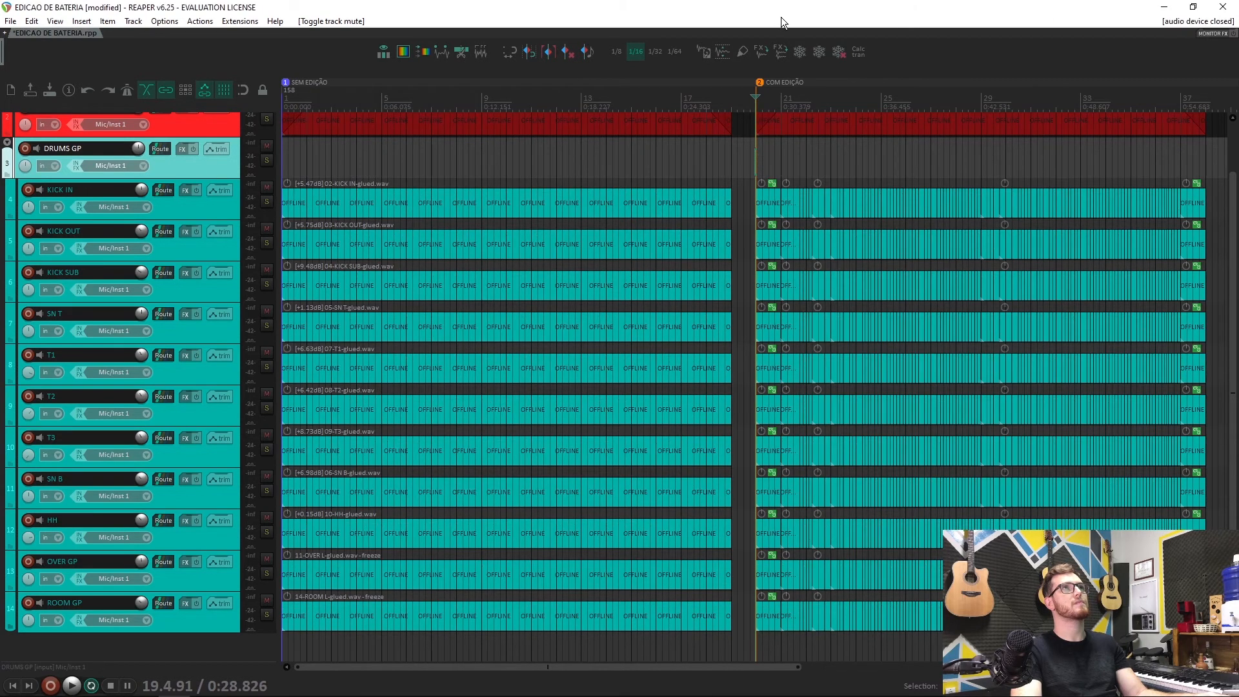
pyautogui.press('space')
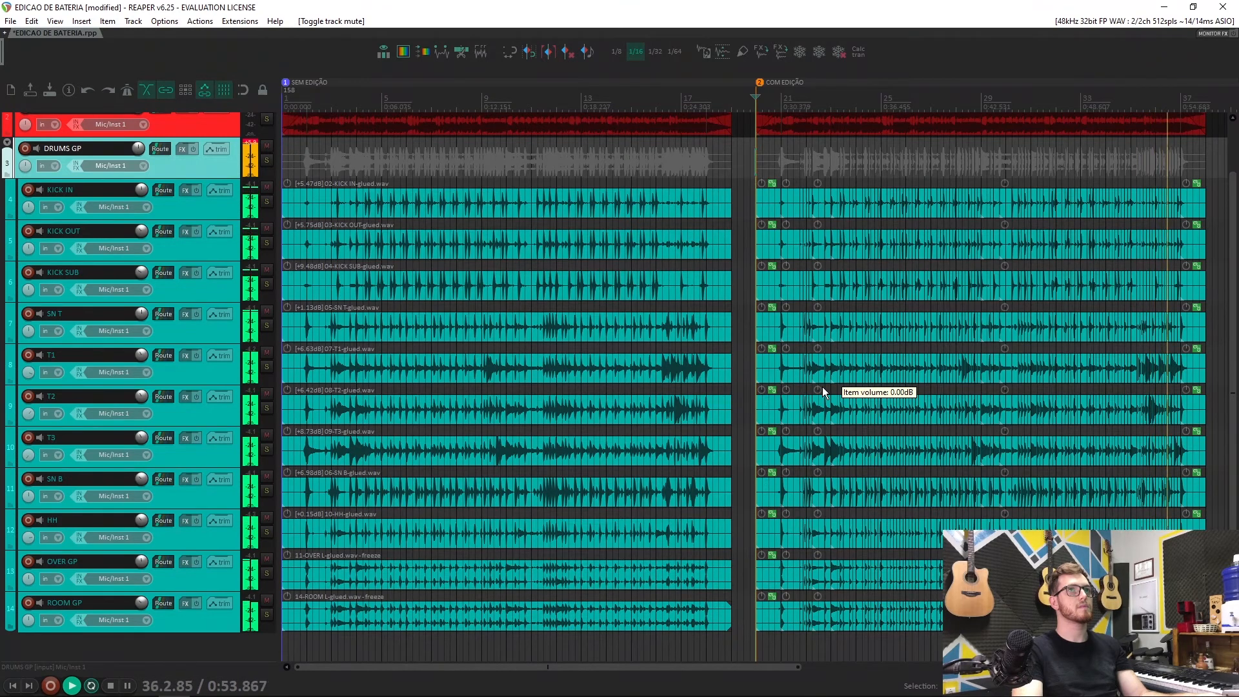
pyautogui.press('space')
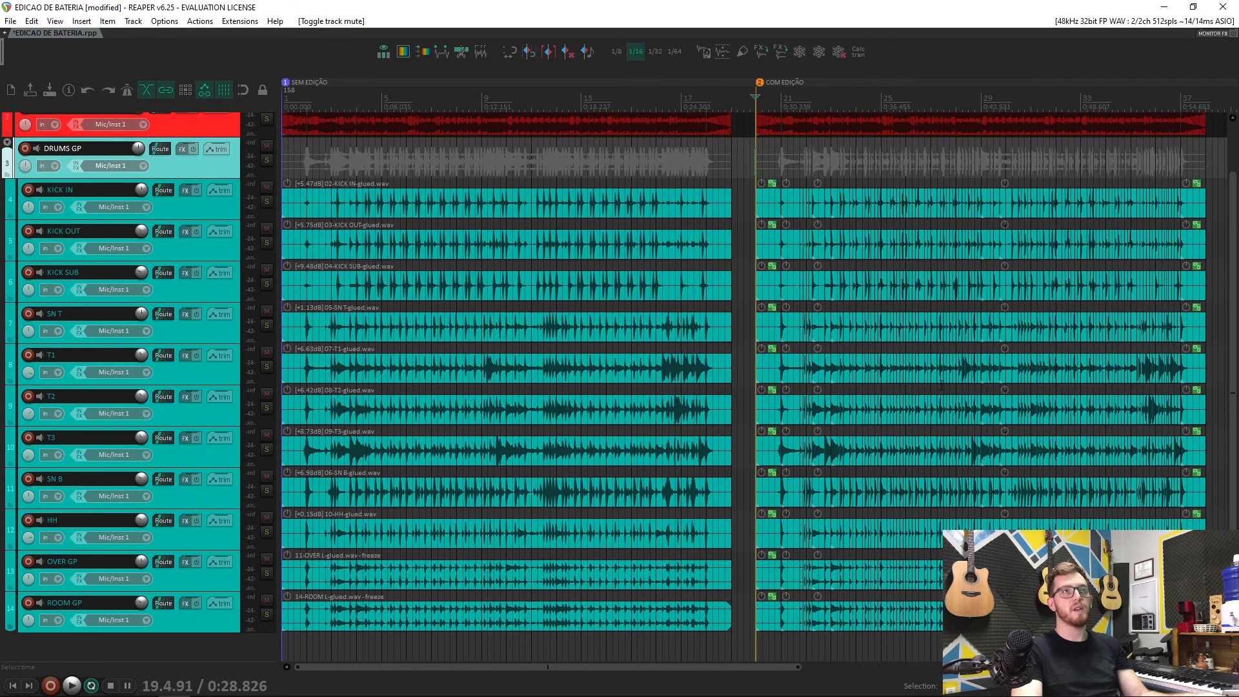
# Step: View the list of installed SWS extension tools
pyautogui.moveTo(749, 668); pyautogui.dragTo(786, 668)
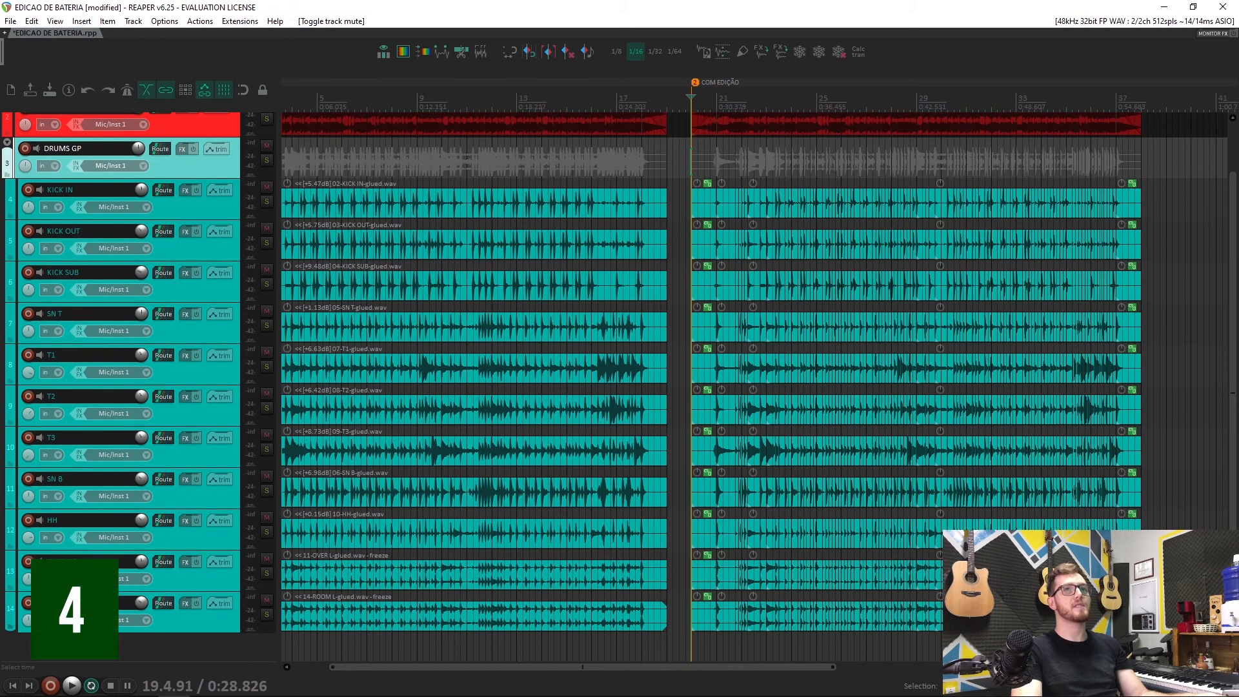
pyautogui.rightClick(1097, 642)
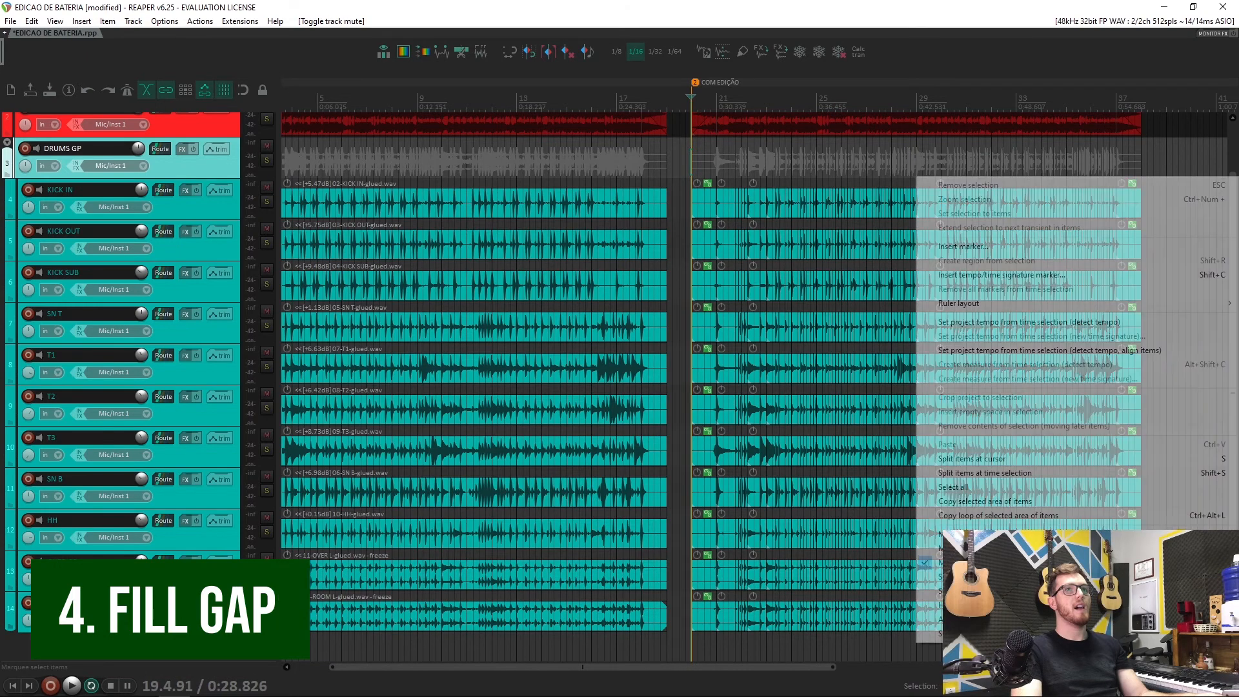
pyautogui.click(853, 2)
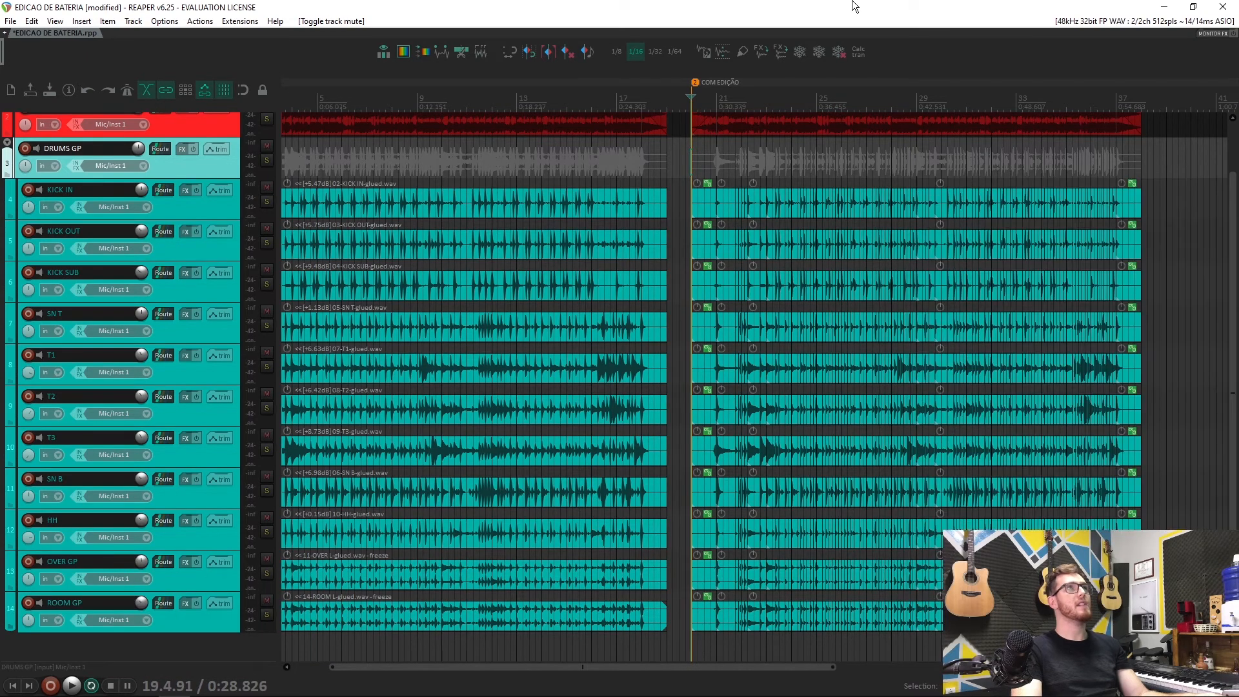
pyautogui.click(254, 23)
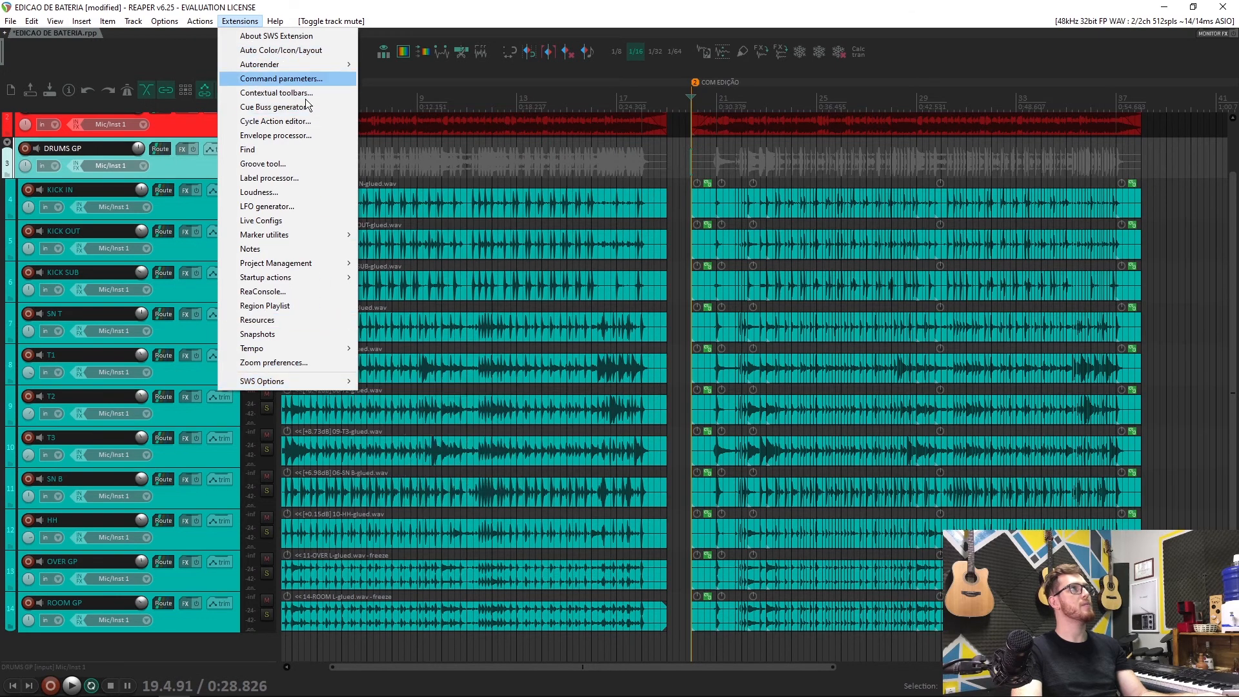
pyautogui.click(479, 6)
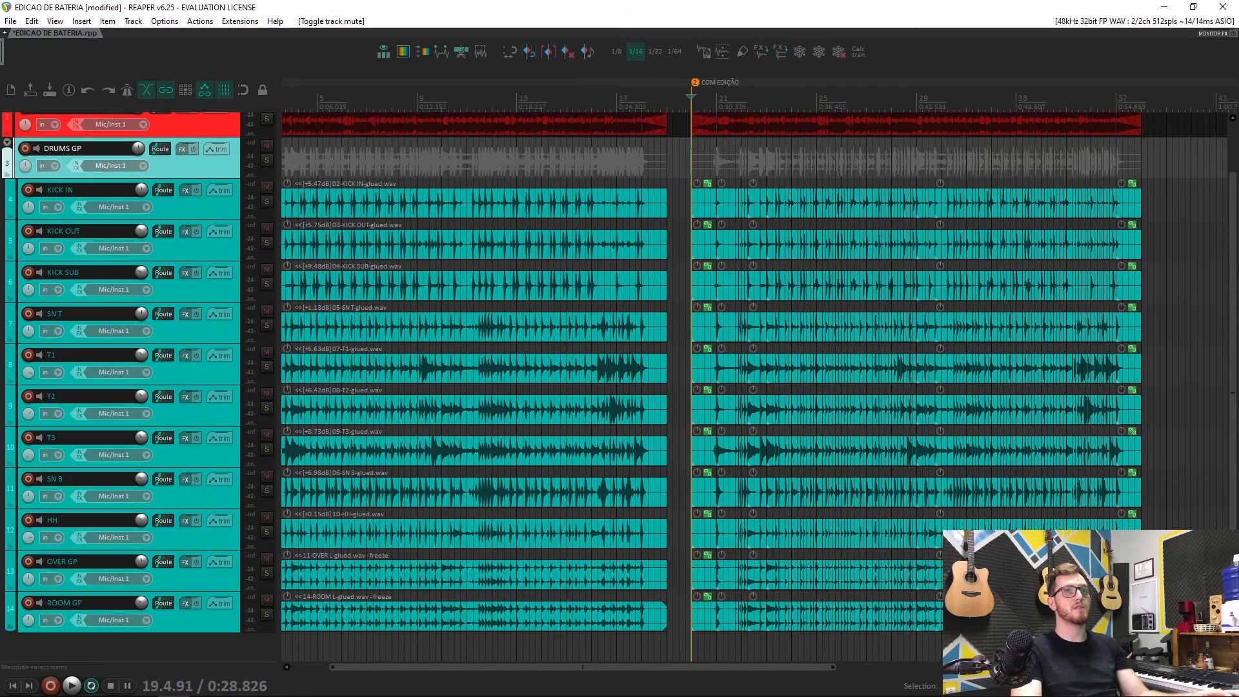
# Step: Select all drum items in the edited section and look up the action "SWS/AW: Fill gaps between selected items (advanced)"
pyautogui.moveTo(1160, 647); pyautogui.dragTo(685, 160)
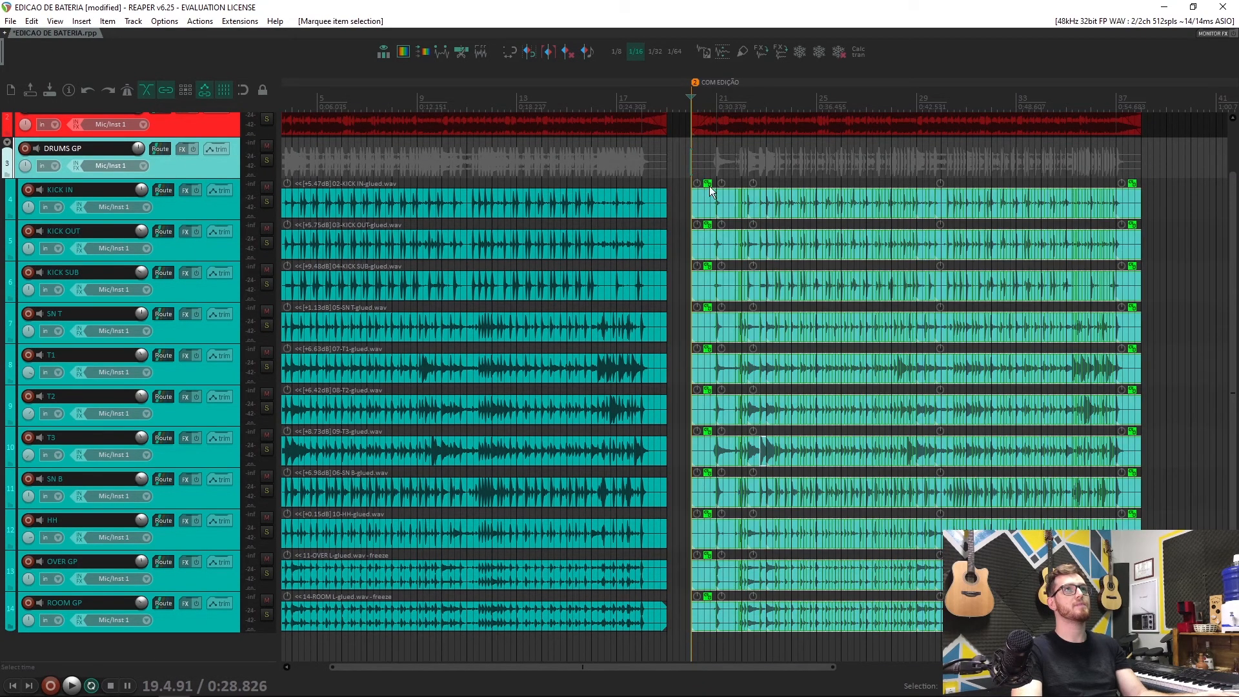
pyautogui.click(207, 24)
pyautogui.click(208, 35)
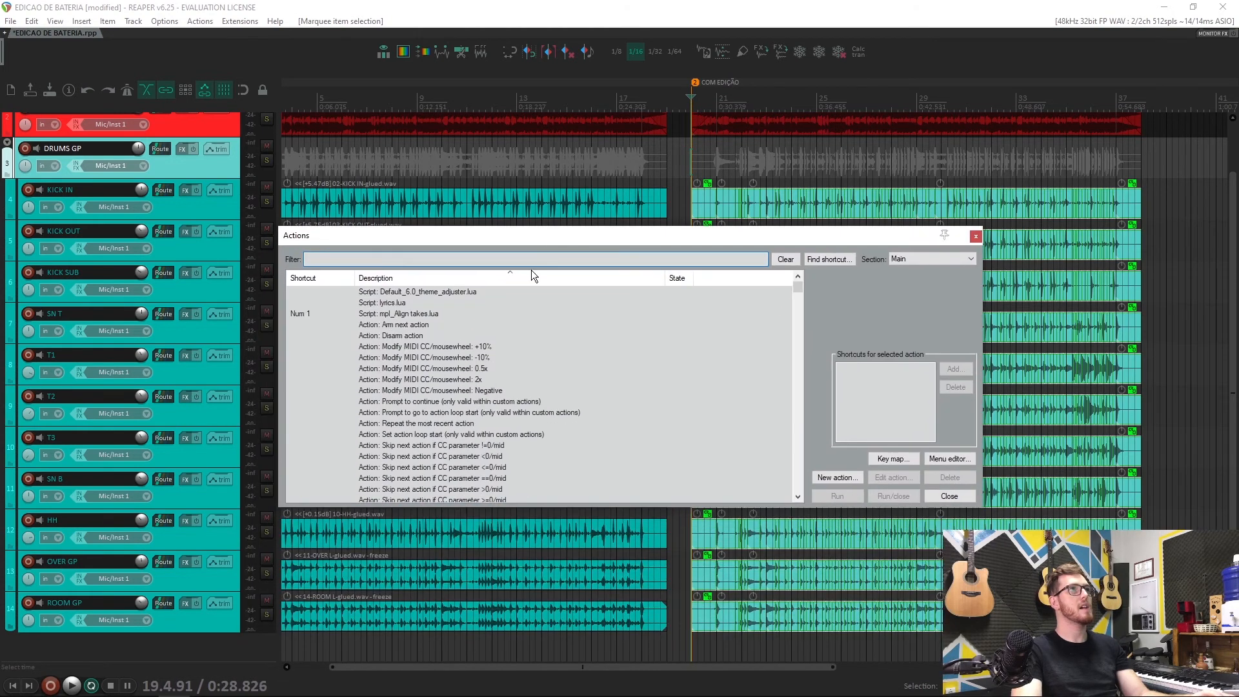
pyautogui.write('fill gaps')
pyautogui.click(455, 293)
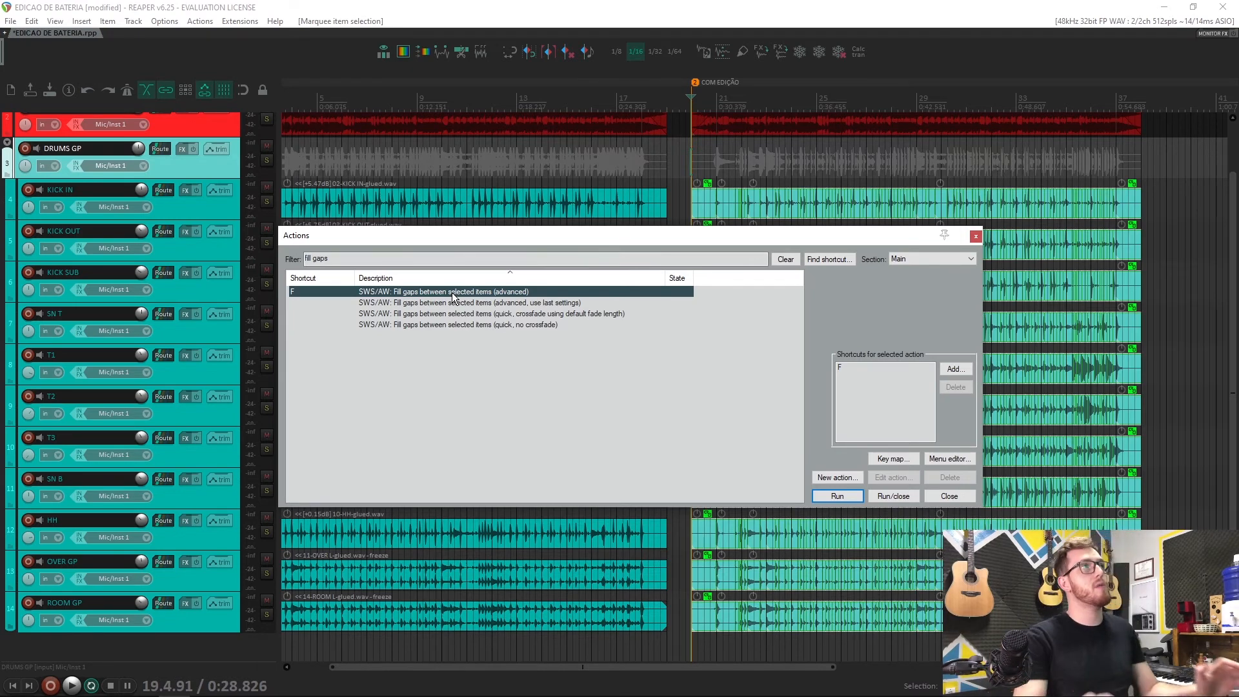
pyautogui.click(975, 236)
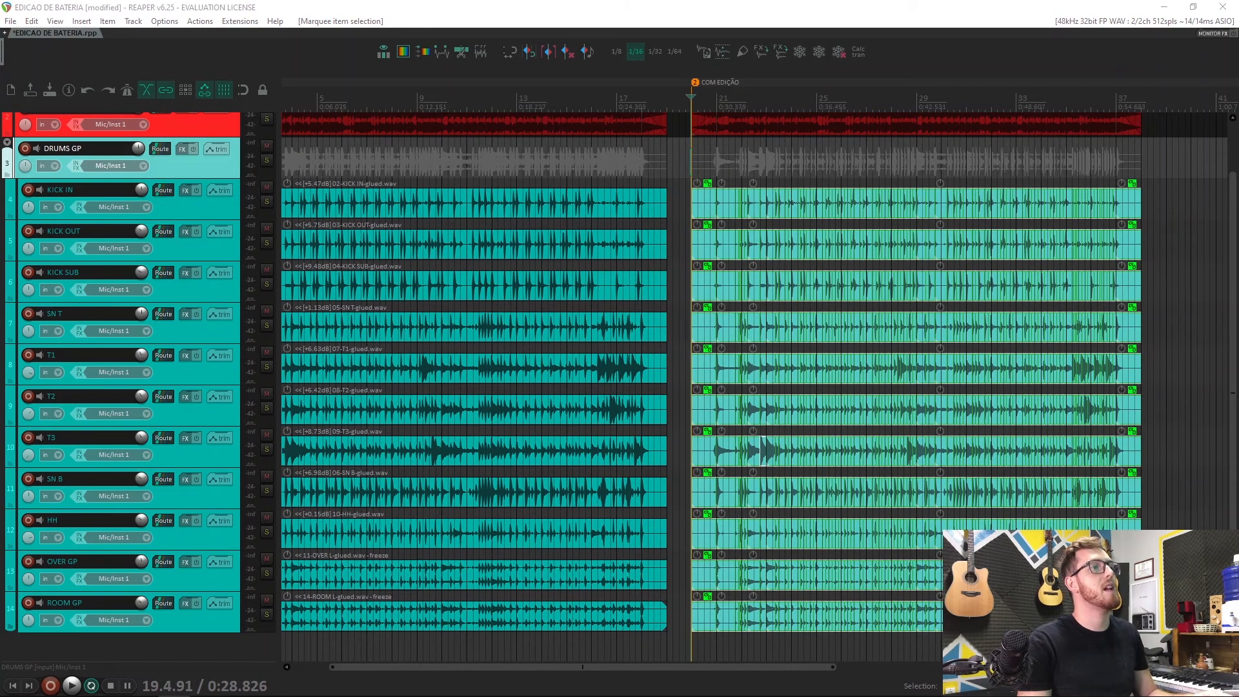
# Step: Fill the gaps between the selected drum items with a 5 ms trigger pad, 4 ms crossfades and a 10 ms maximum gap
pyautogui.moveTo(568, 564); pyautogui.dragTo(524, 312)
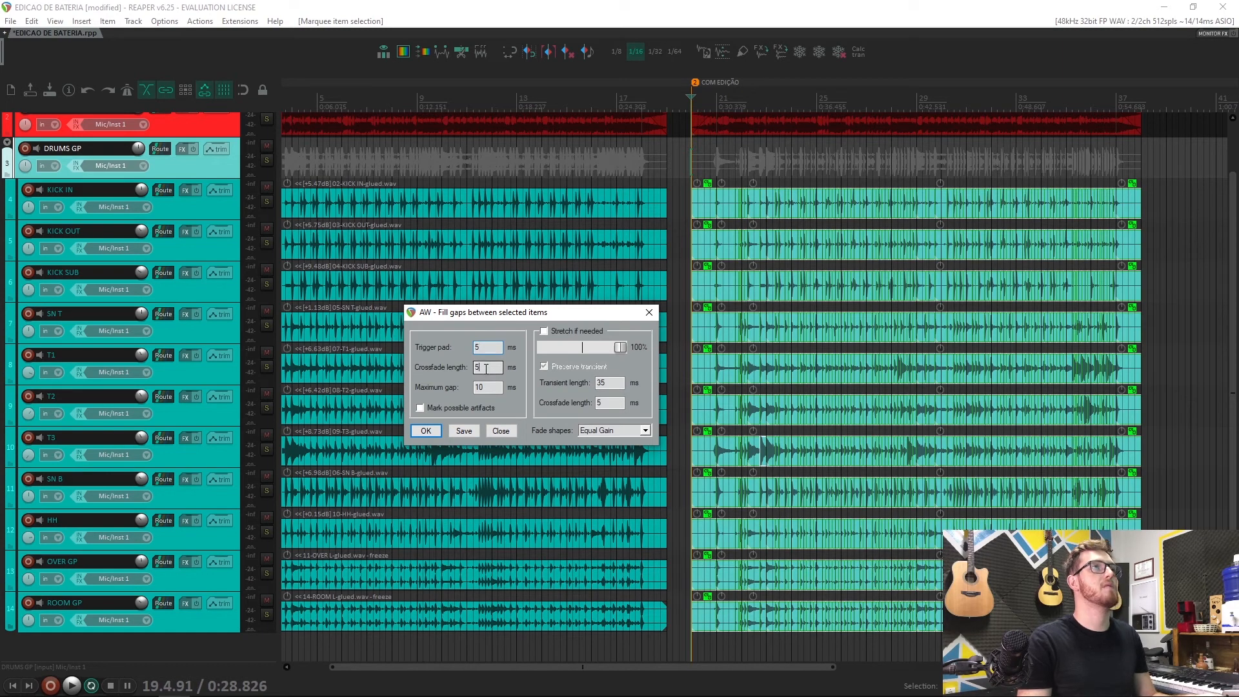
pyautogui.moveTo(486, 368); pyautogui.dragTo(452, 369)
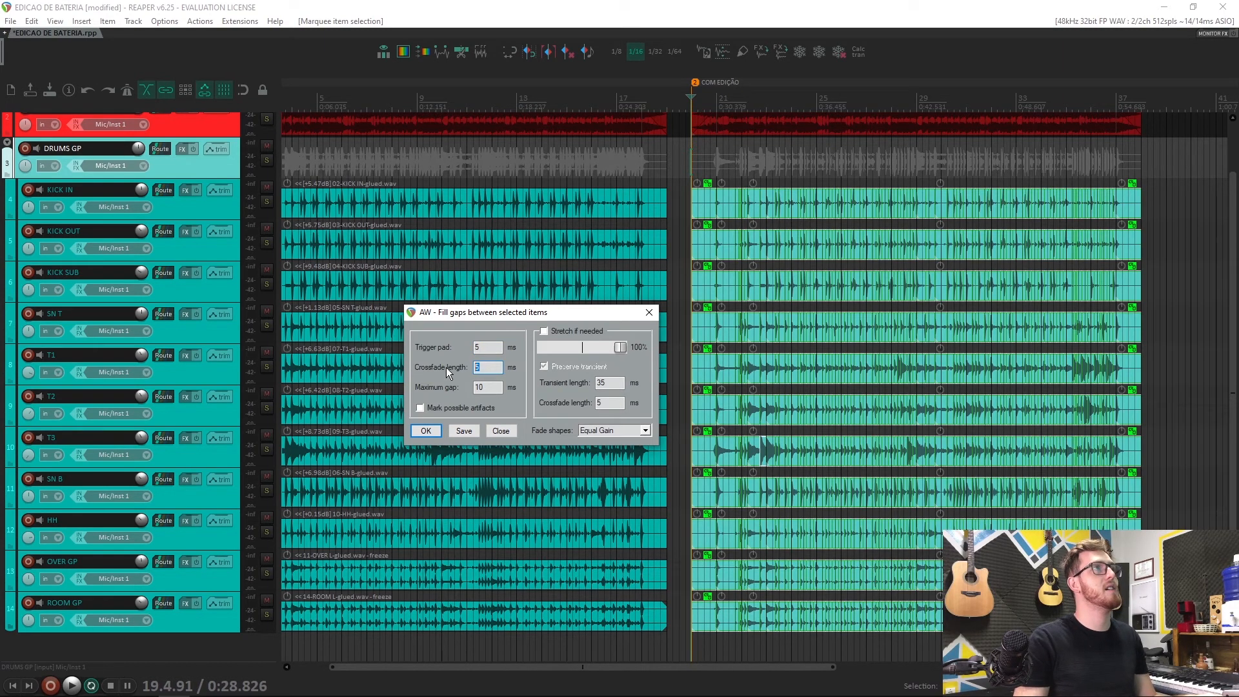
pyautogui.write('4')
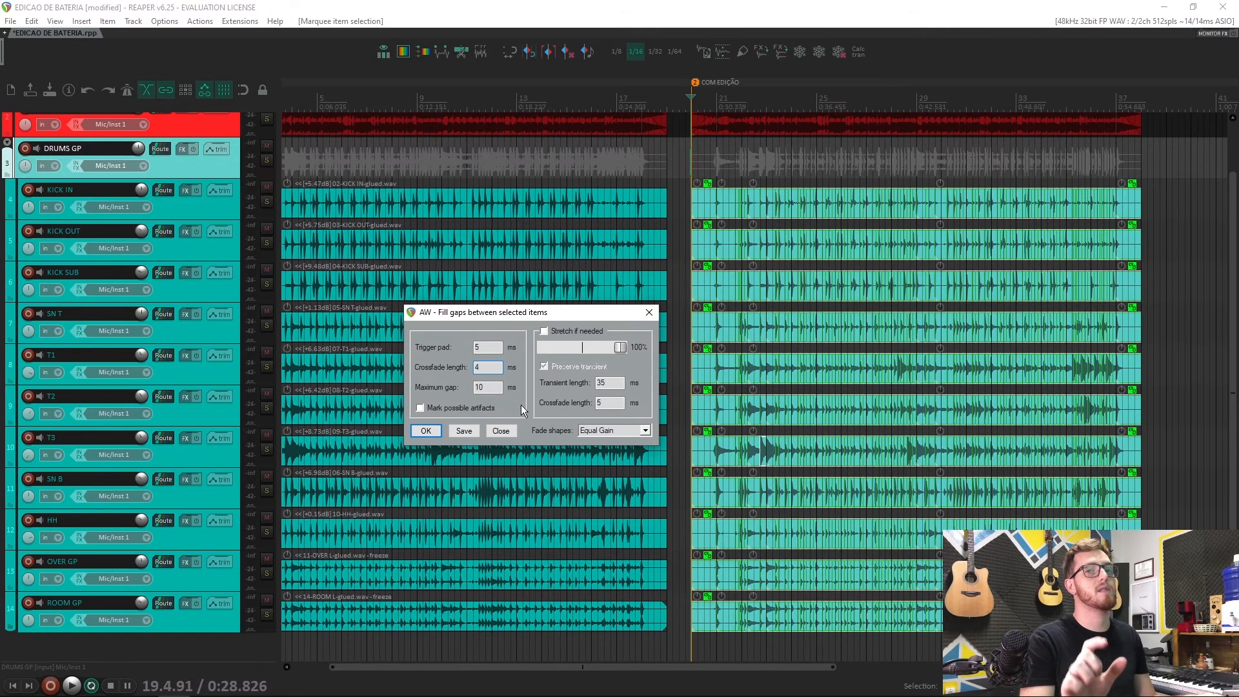
pyautogui.click(424, 434)
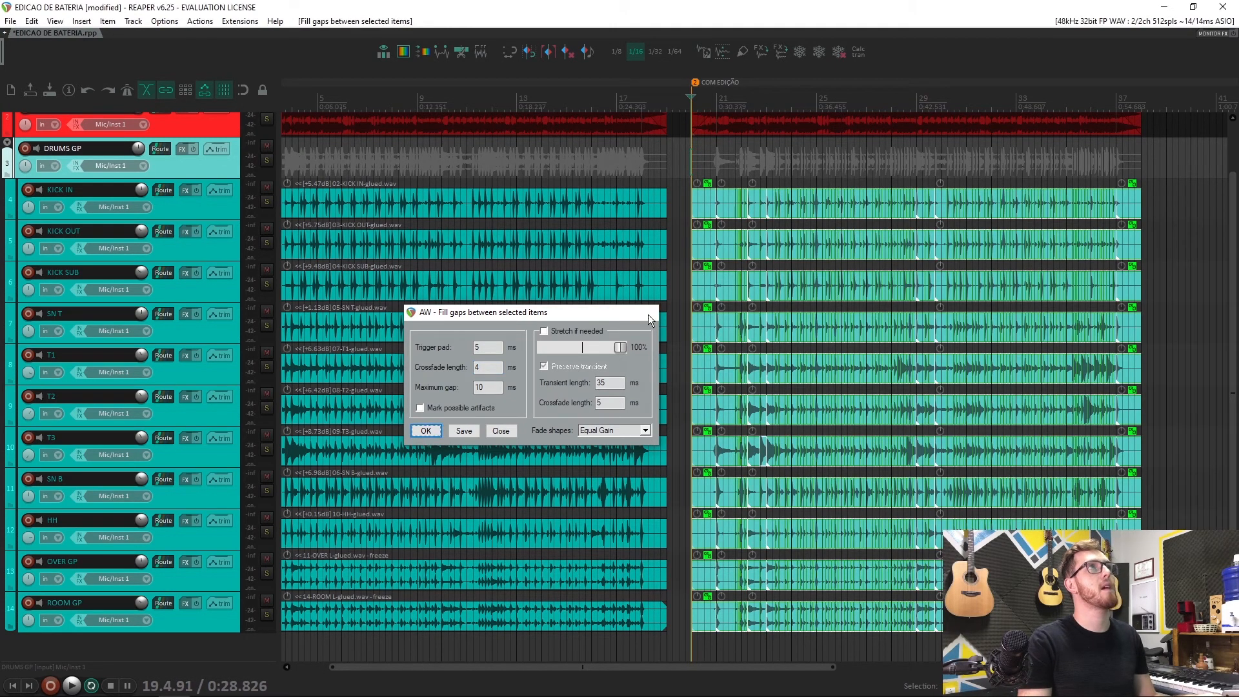
pyautogui.click(648, 313)
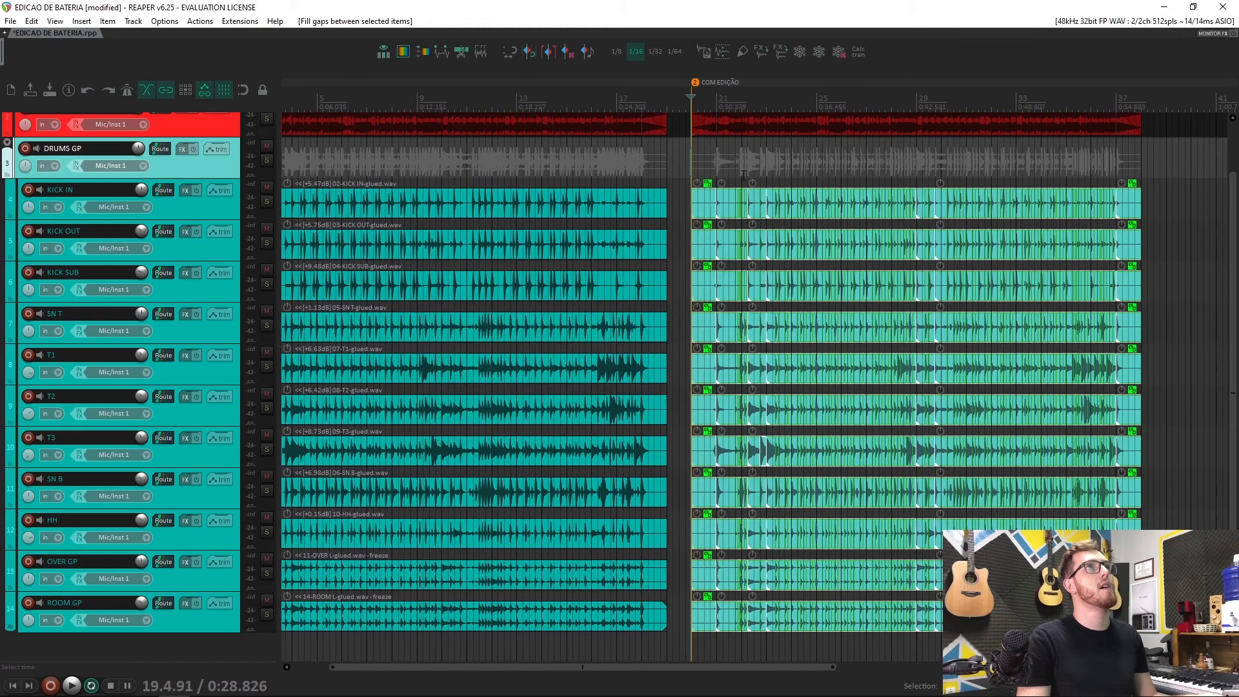
# Step: Inspect the filled gaps and crossfades between the drum hits around bar 22, including their position before each transient
pyautogui.click(745, 170)
pyautogui.scroll(15, 746, 170)
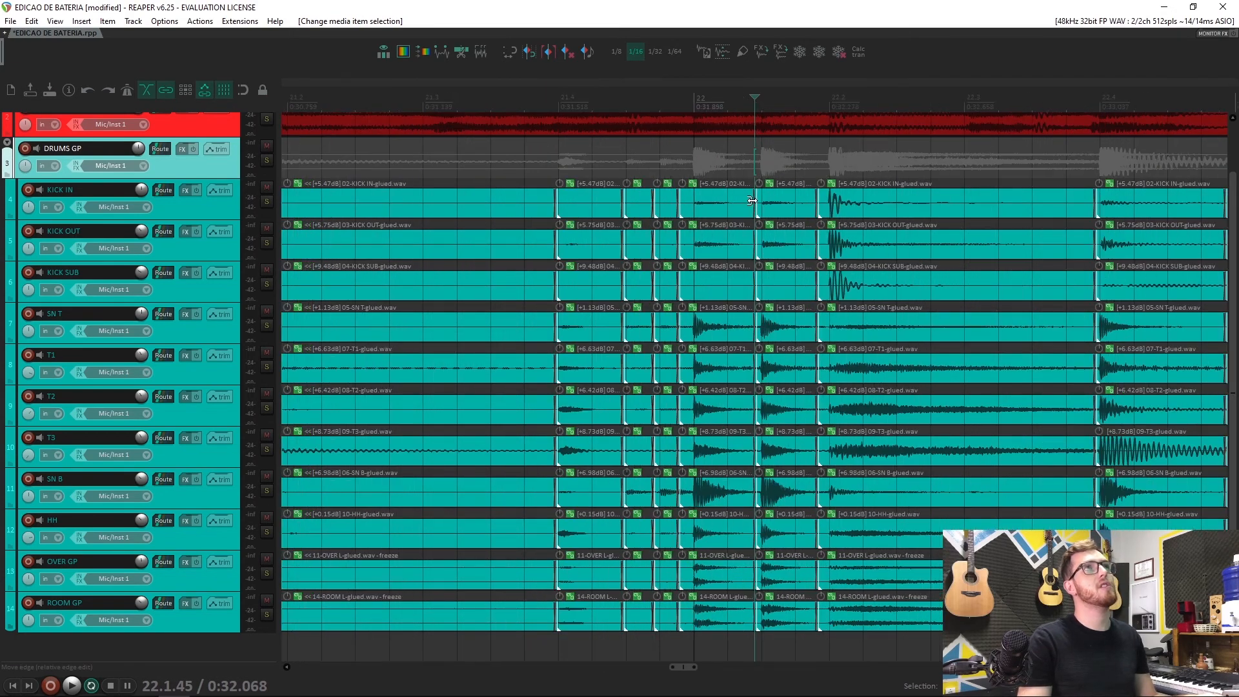
pyautogui.scroll(-3, 784, 200)
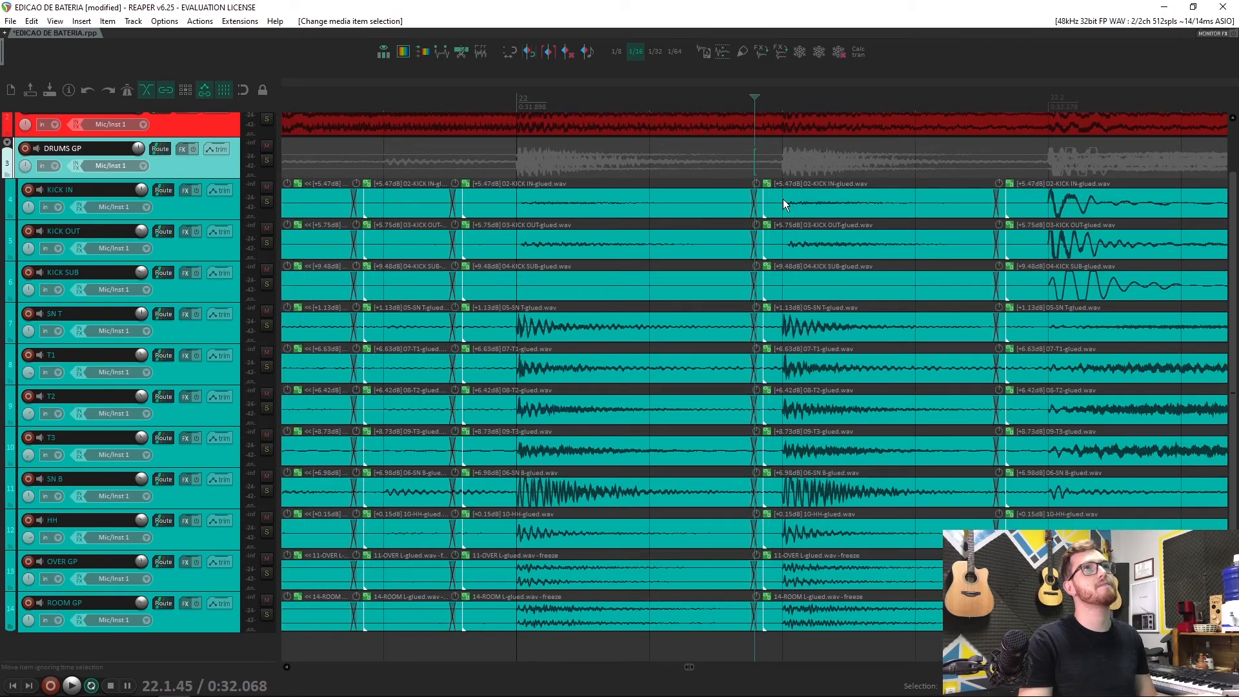
pyautogui.scroll(-3, 783, 205)
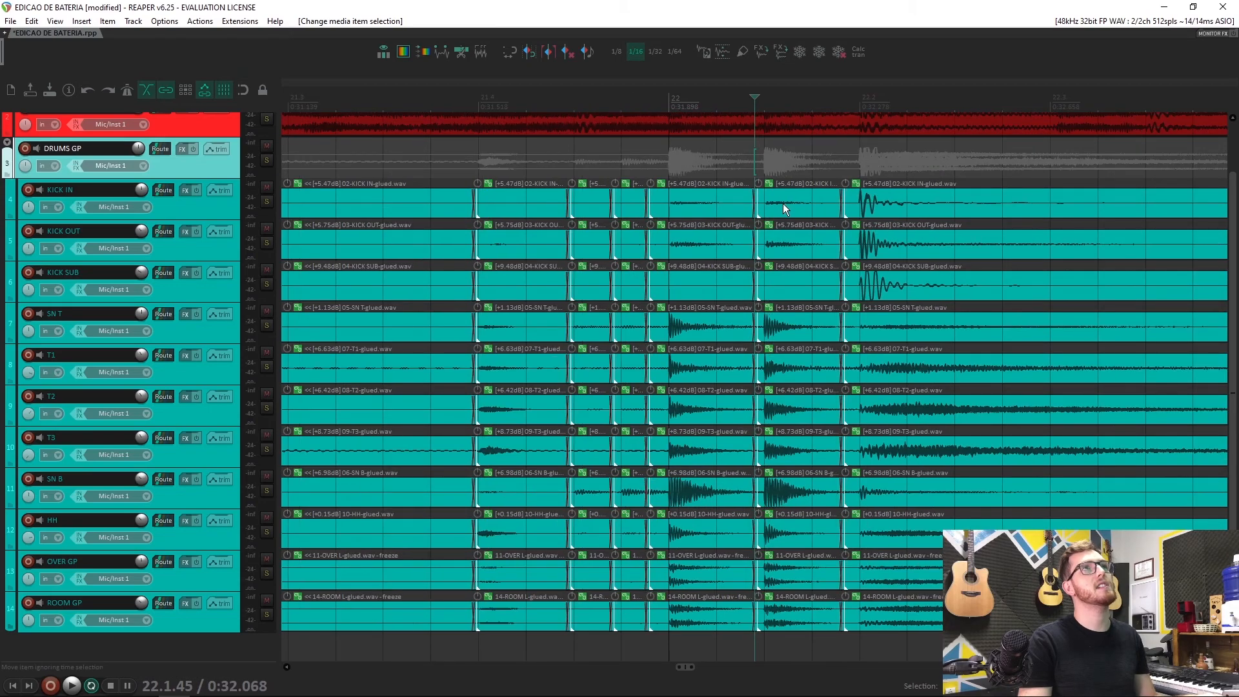
pyautogui.scroll(-8, 784, 202)
pyautogui.scroll(-3, 794, 284)
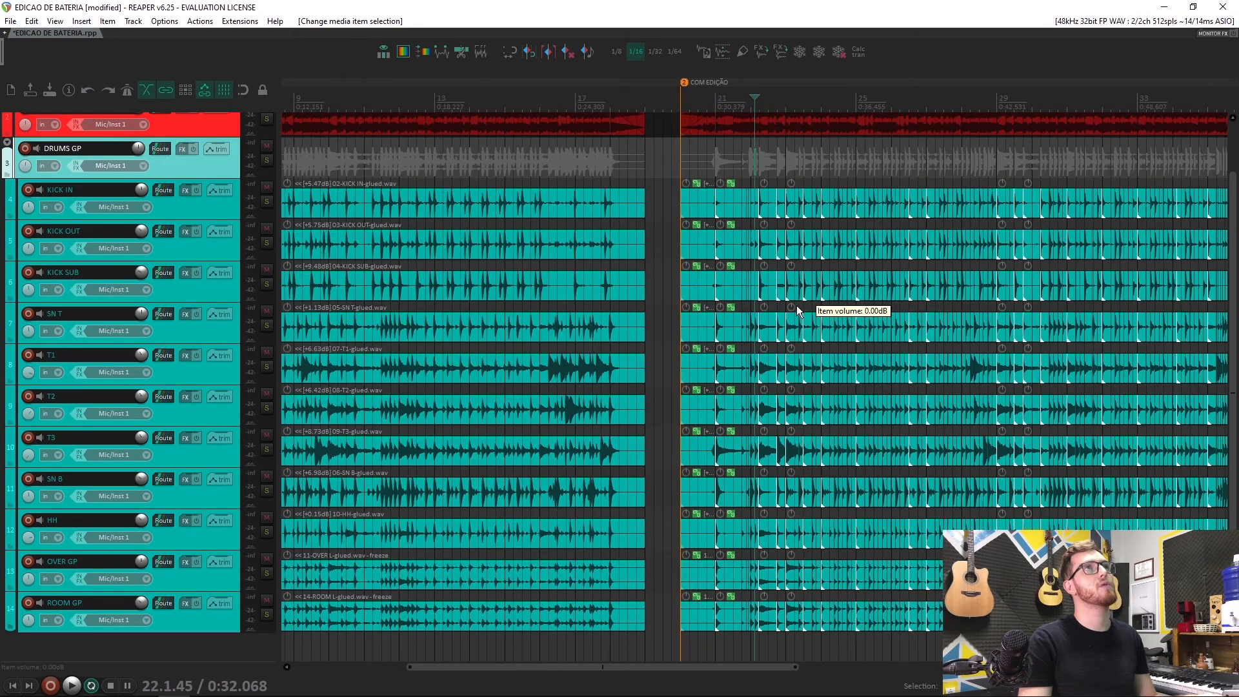
pyautogui.scroll(-1, 1227, 395)
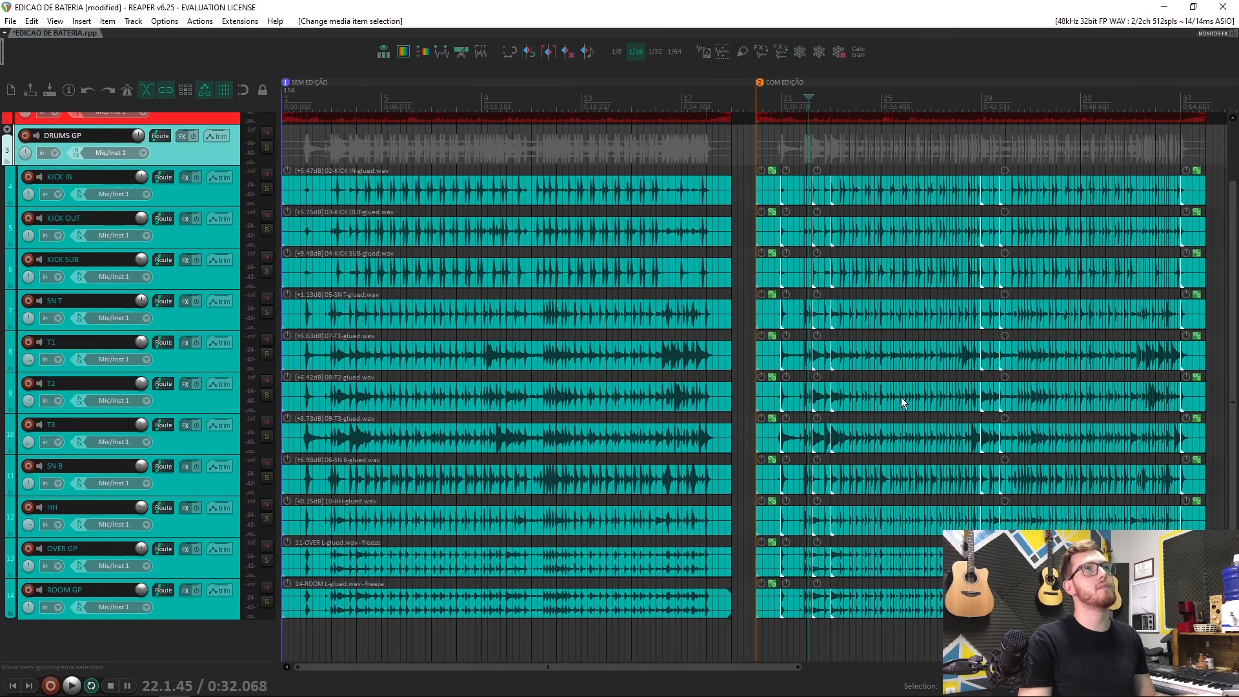
# Step: Unmute the CLICK and ÁUDIO tracks and shrink the track heights so all tracks fit in the arrangement
pyautogui.scroll(-3, 901, 397)
pyautogui.scroll(3, 1234, 323)
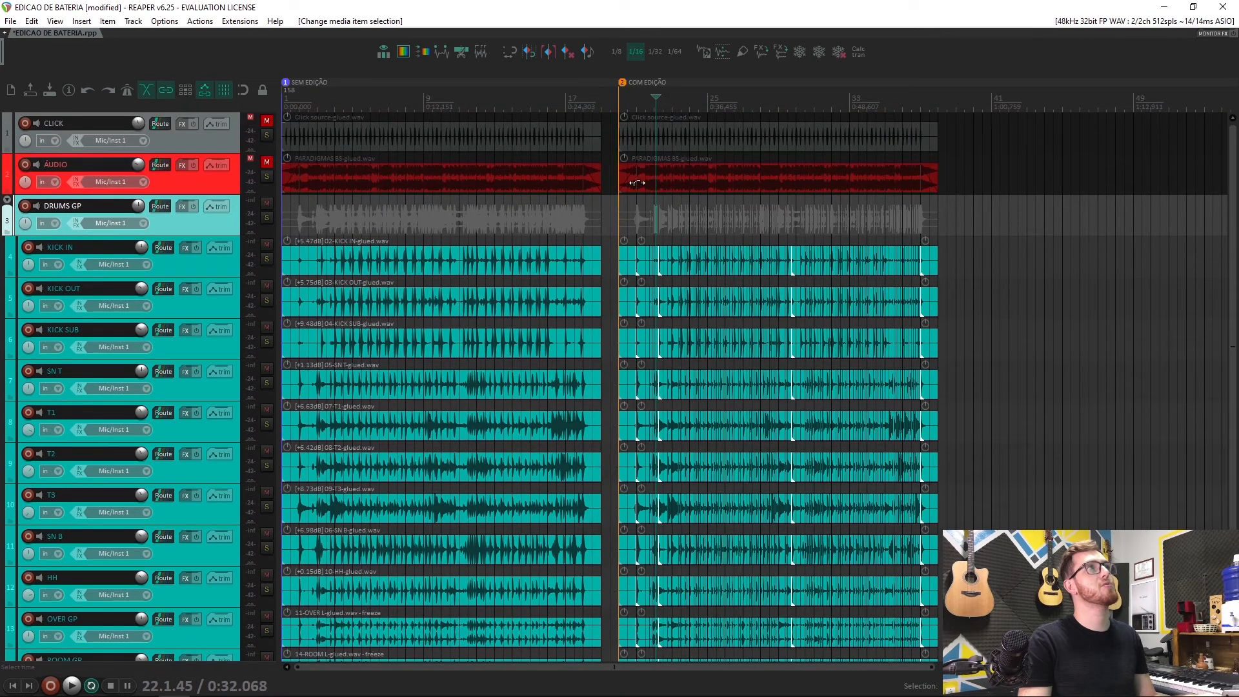
pyautogui.click(267, 121)
pyautogui.click(266, 162)
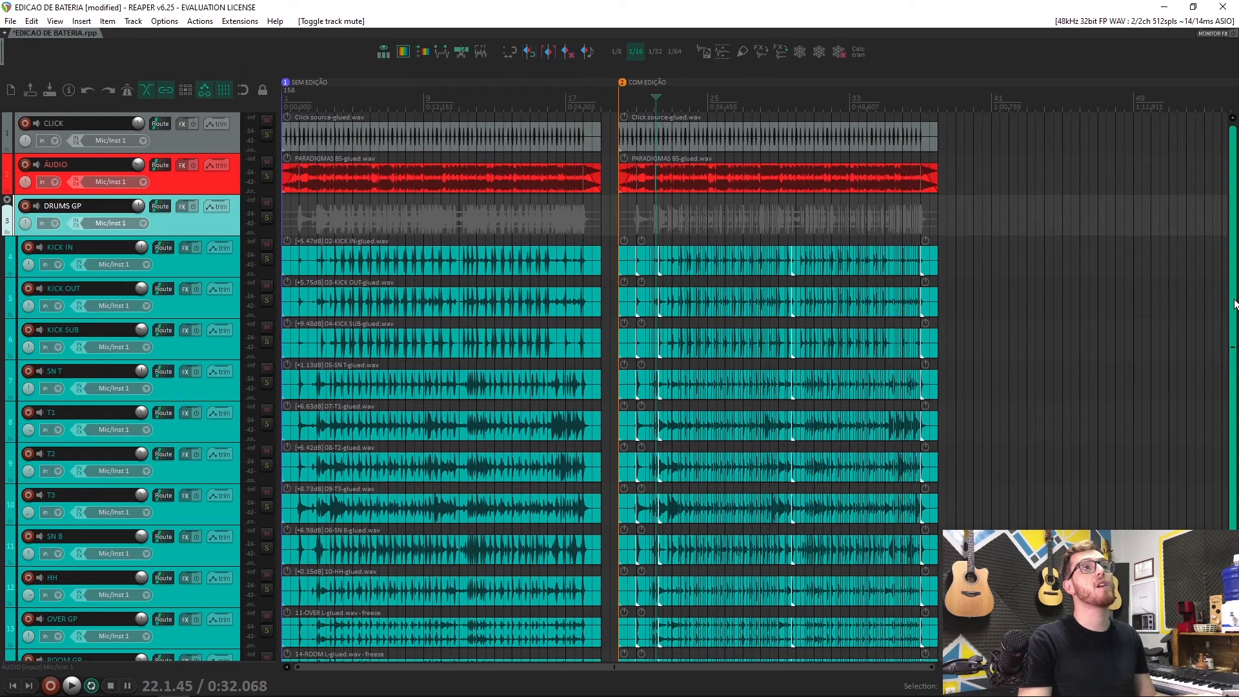
pyautogui.scroll(-2, 1236, 296)
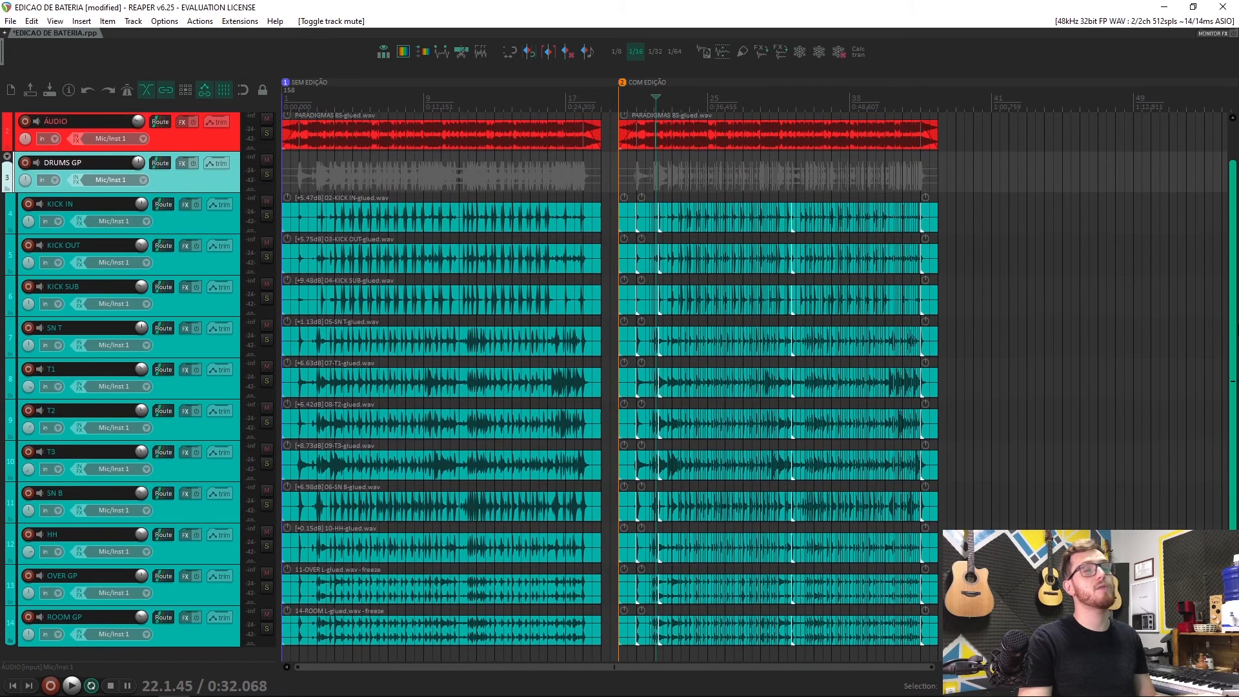
pyautogui.scroll(-4, 530, 355)
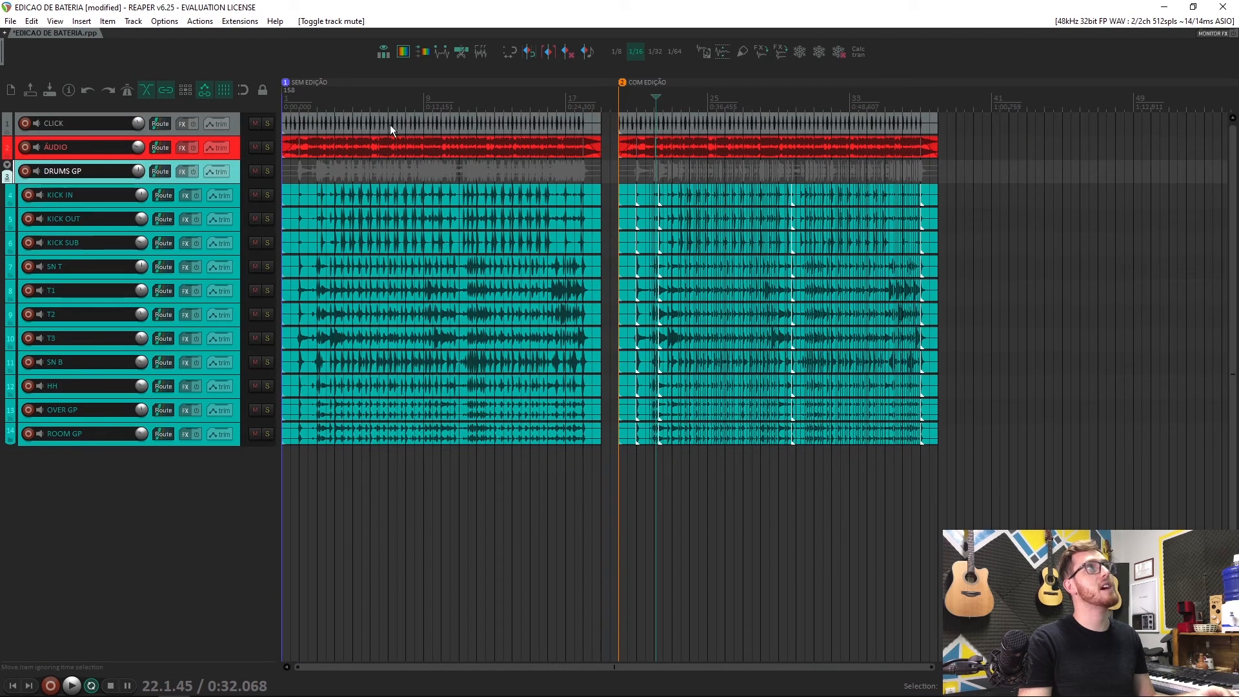
# Step: Play the project from 1.1.00 to compare the SEM EDIÇÃO and COM EDIÇÃO sections
pyautogui.click(287, 88)
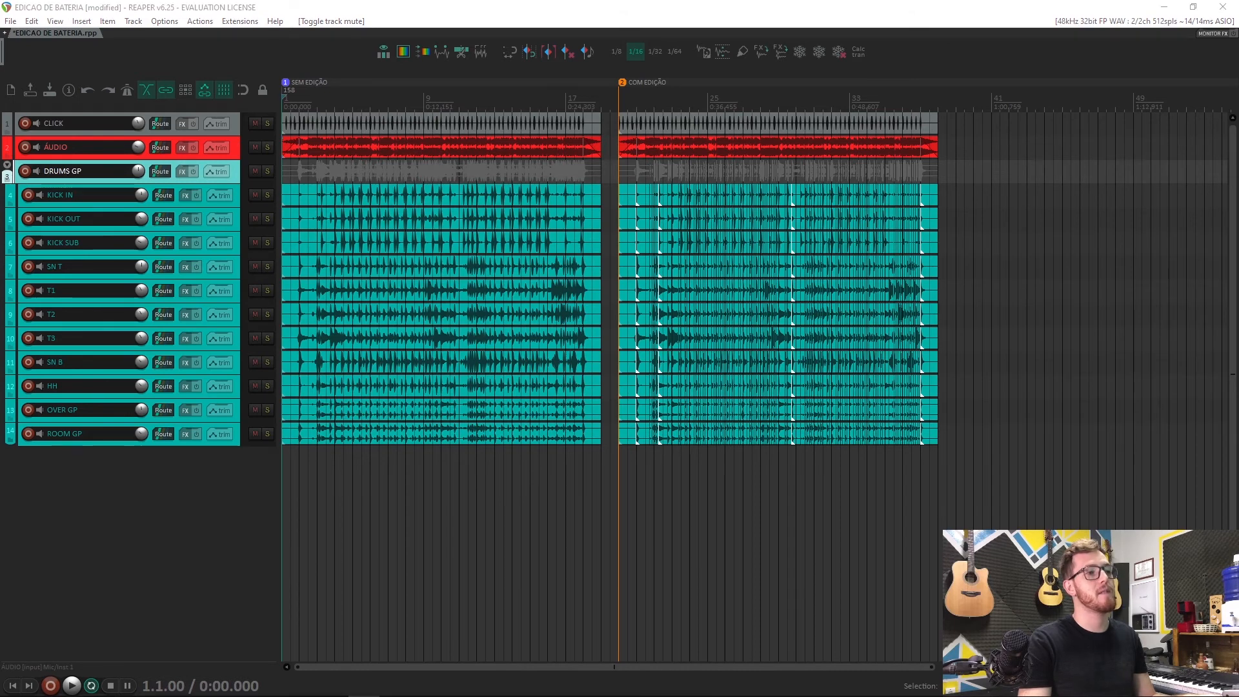
pyautogui.click(600, 5)
pyautogui.press('space')
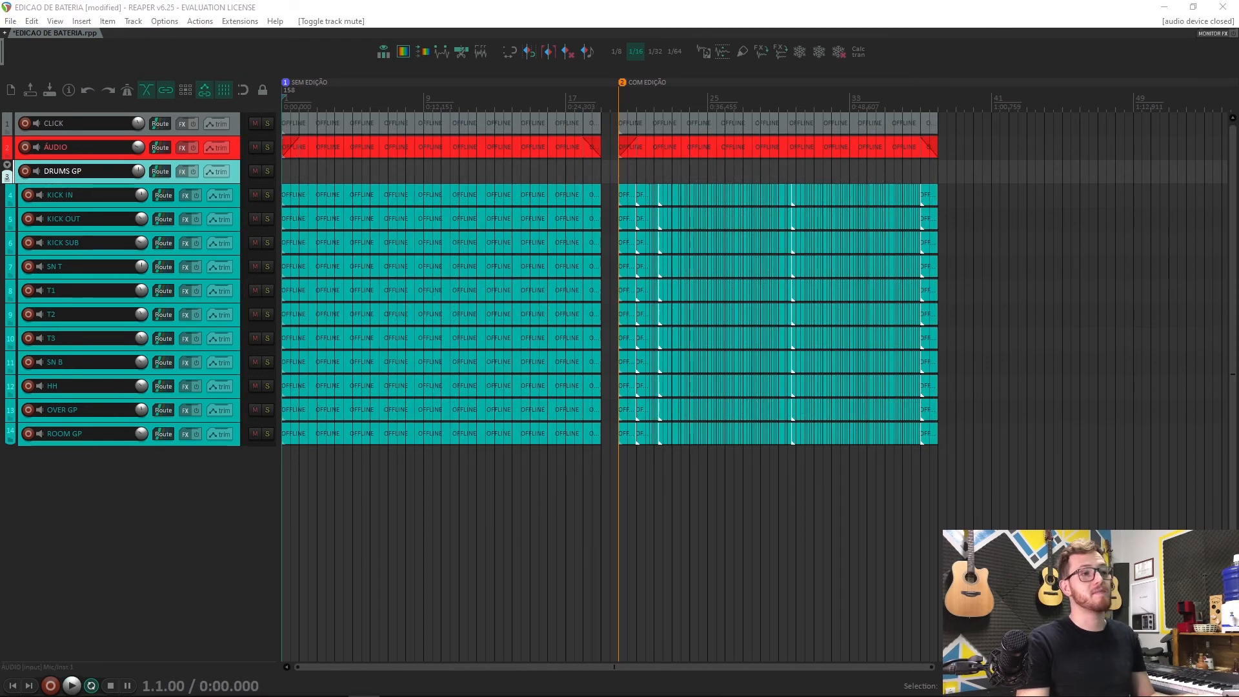
pyautogui.click(621, 9)
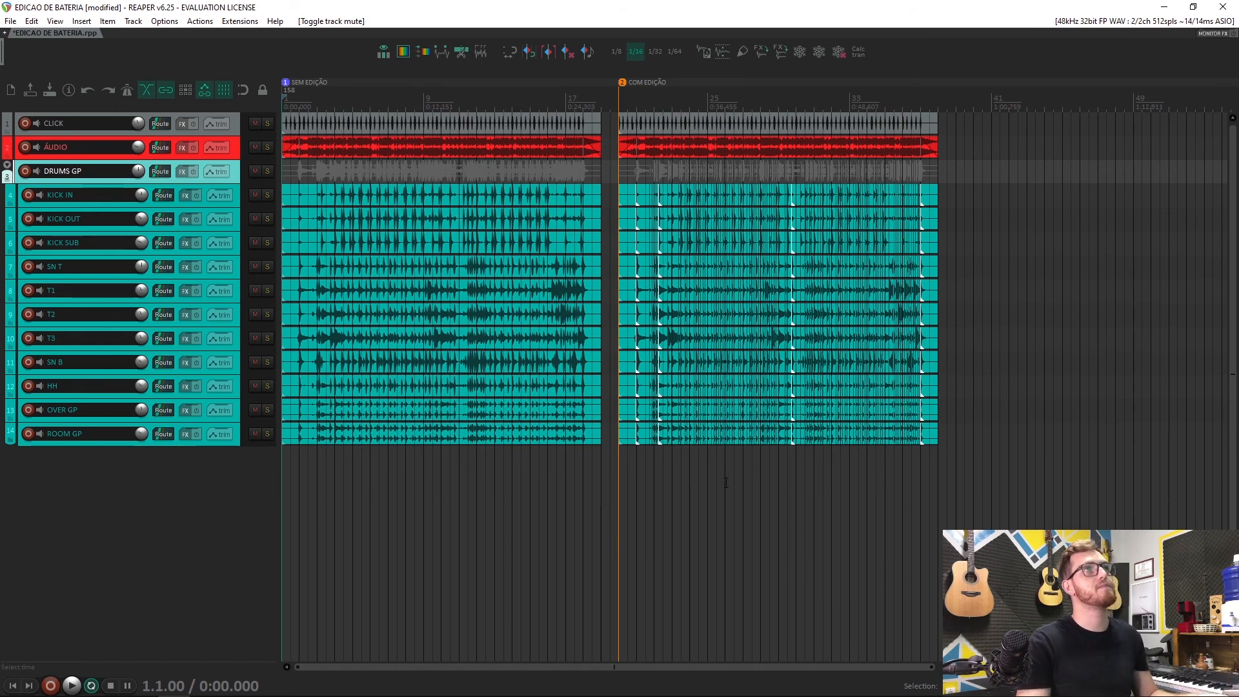
# Step: Glue all drum items in the COM EDIÇÃO section into one continuous item per track
pyautogui.moveTo(916, 446); pyautogui.dragTo(618, 167)
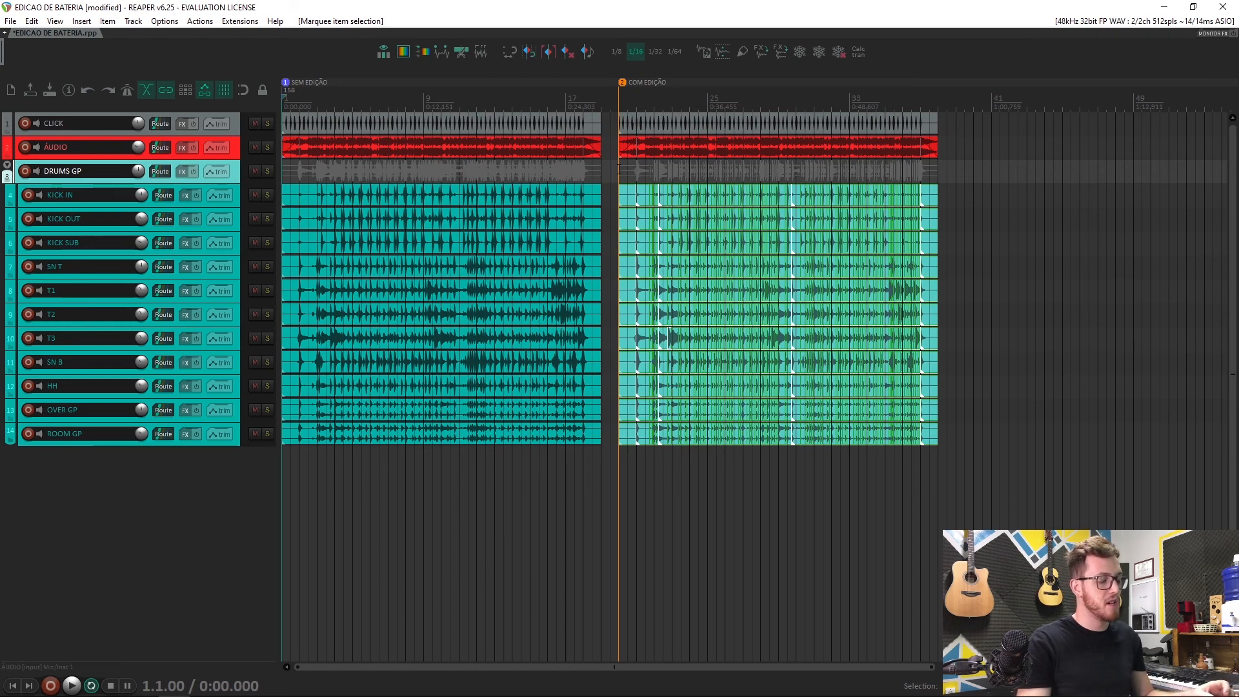
pyautogui.hotkey('ctrl', 'shift', 'g')
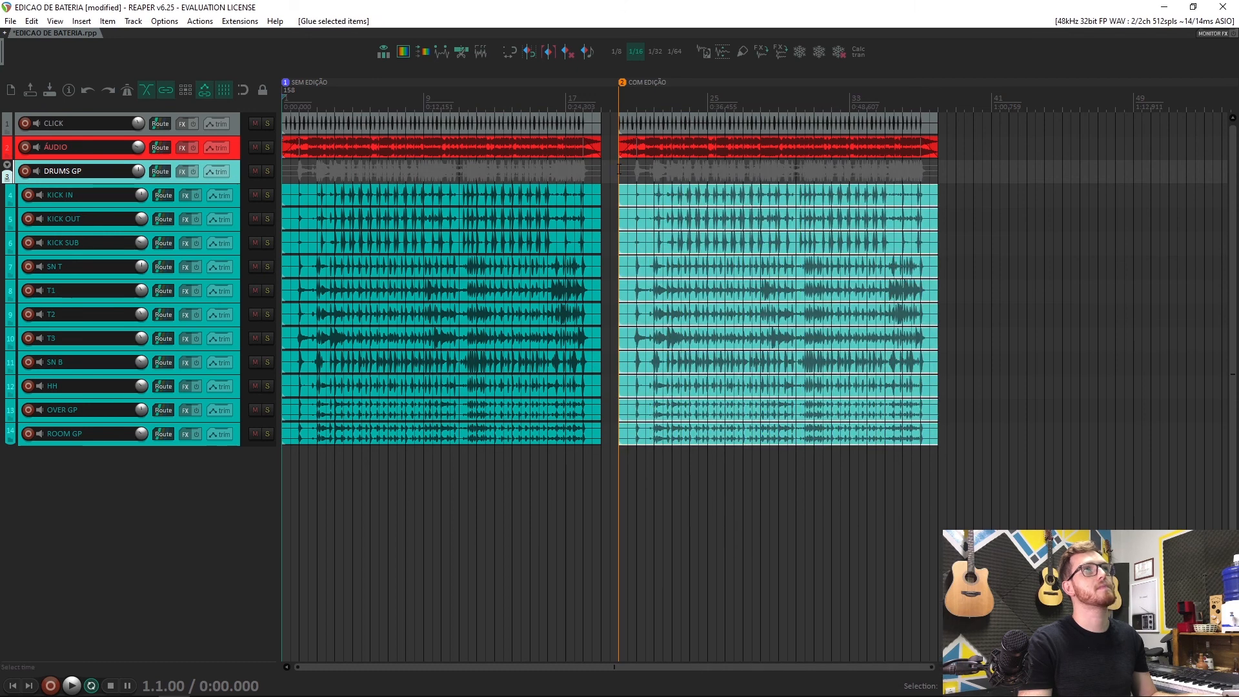
pyautogui.click(686, 244)
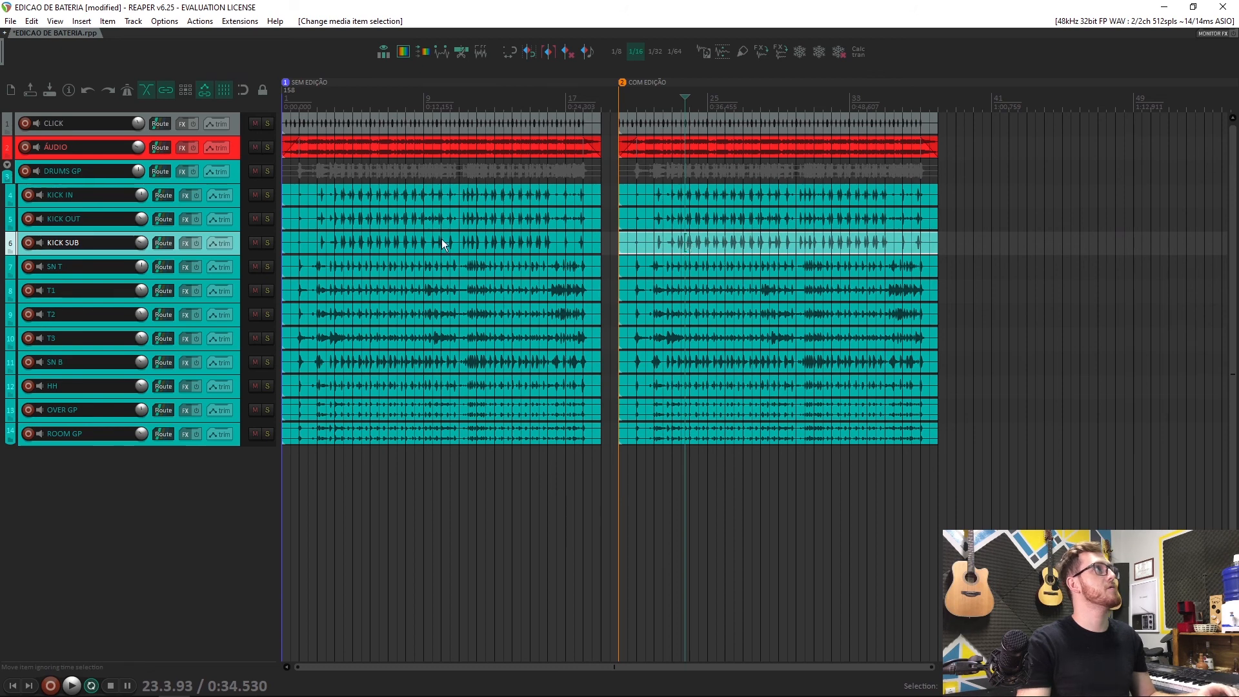
# Step: Move the SN B and HH tracks together to directly below SN T, above T1
pyautogui.click(237, 370)
pyautogui.keyDown('shift'); pyautogui.click(234, 376); pyautogui.keyUp('shift')
pyautogui.moveTo(234, 365); pyautogui.dragTo(226, 280)
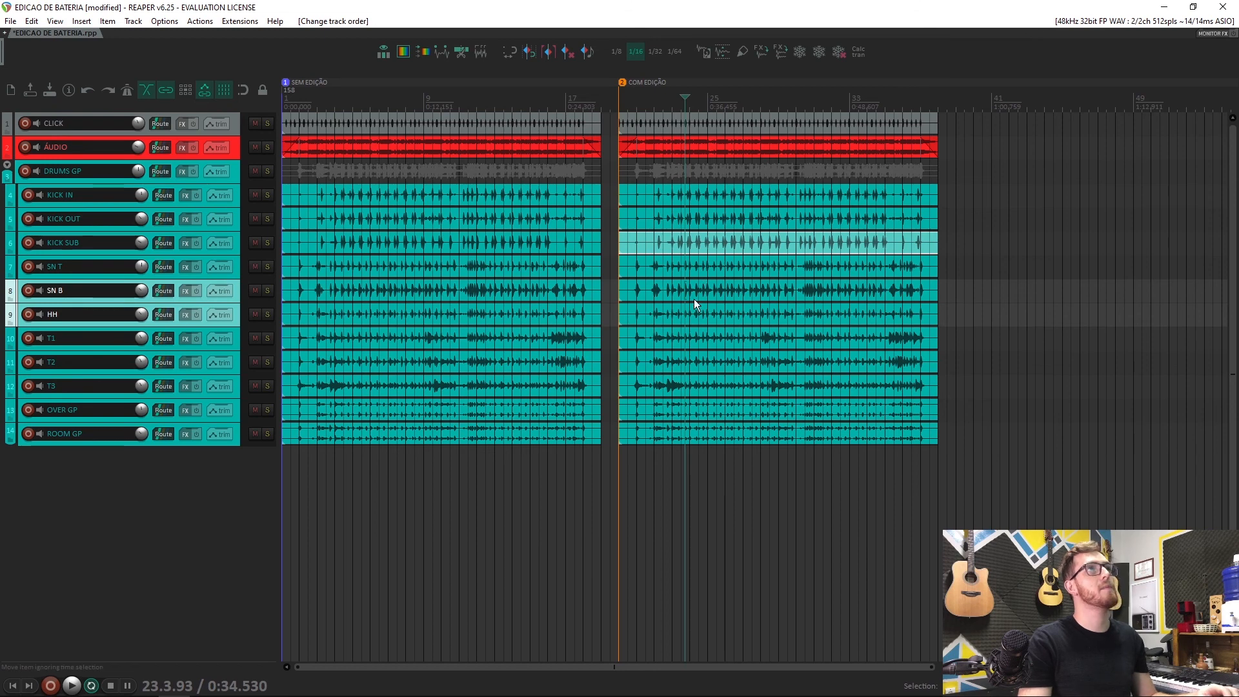